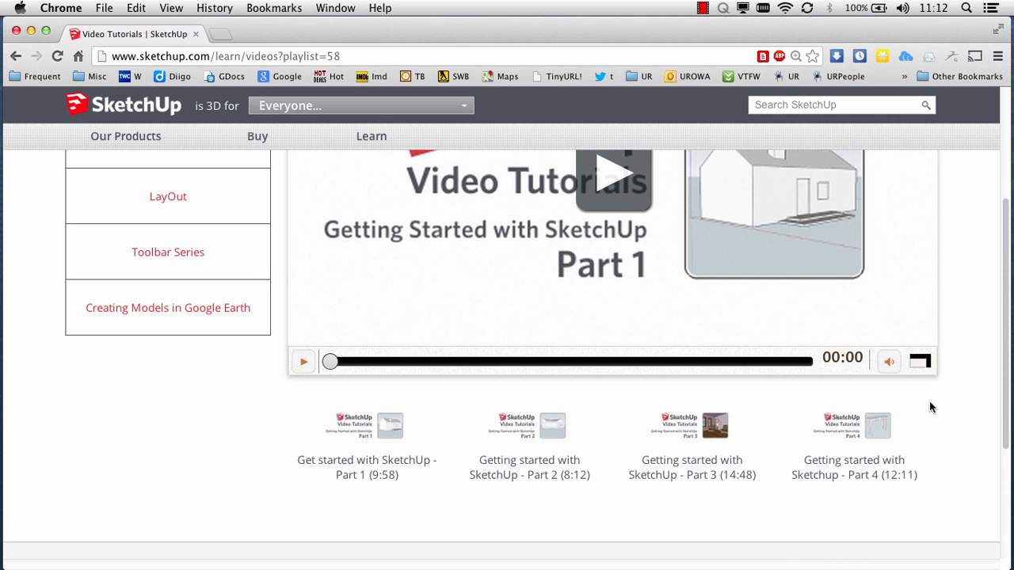
- Play the opening of the Getting started with SketchUp - Part 1 tutorial video and pause it
scroll(925, 427, "up", 5)
scroll(931, 407, "down", 4)
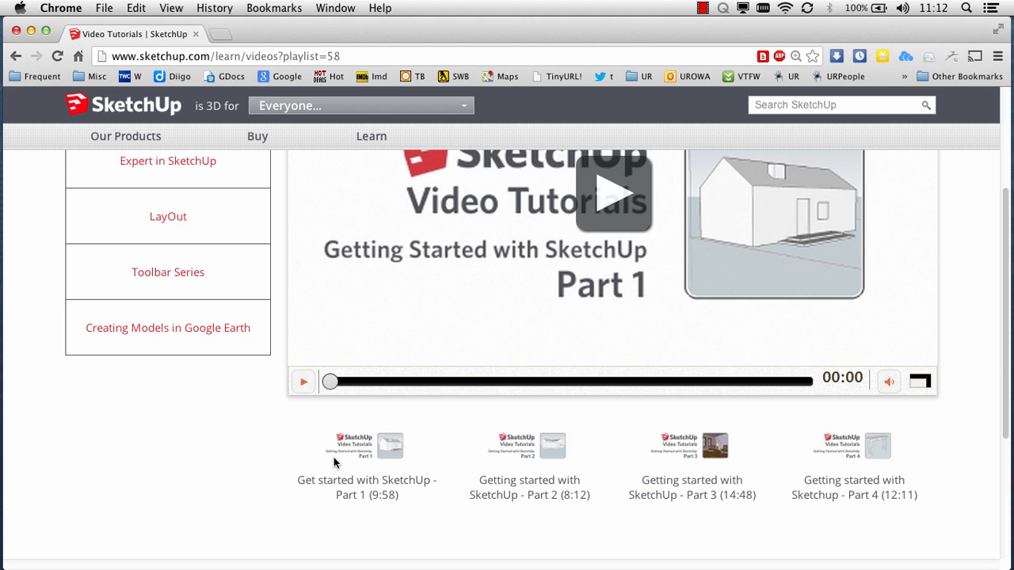
left_click(361, 447)
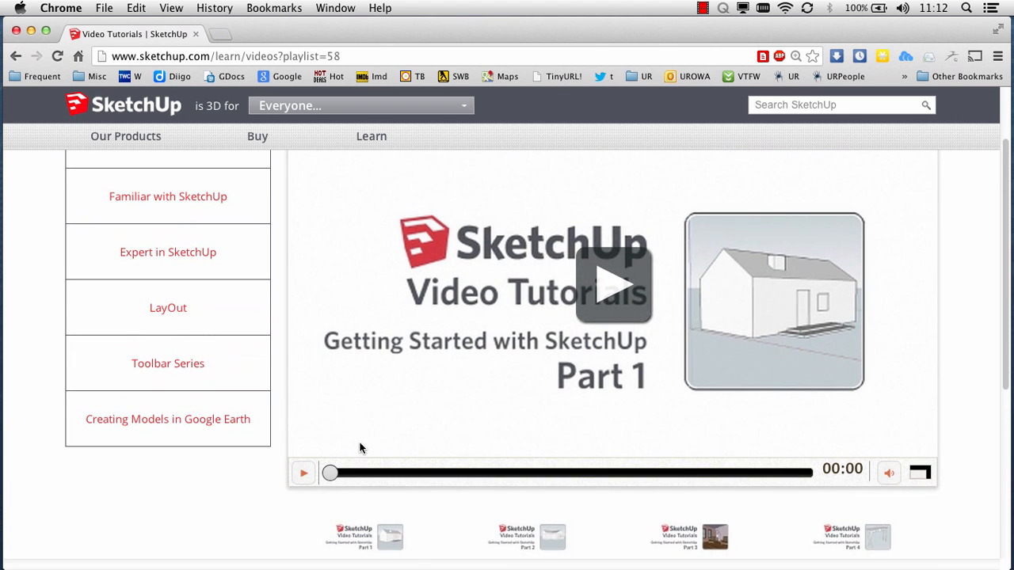
left_click(599, 285)
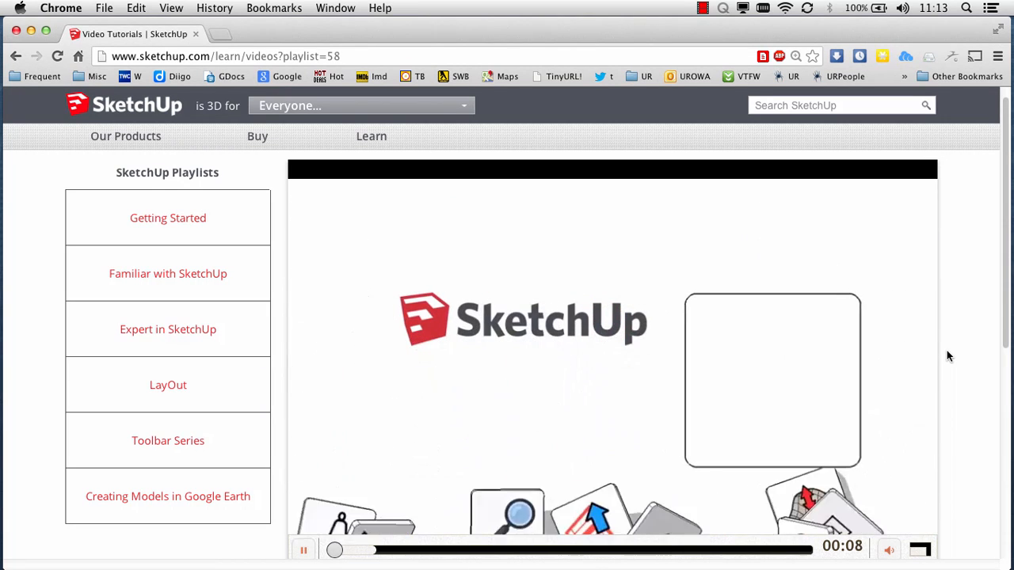
scroll(947, 351, "down", 1)
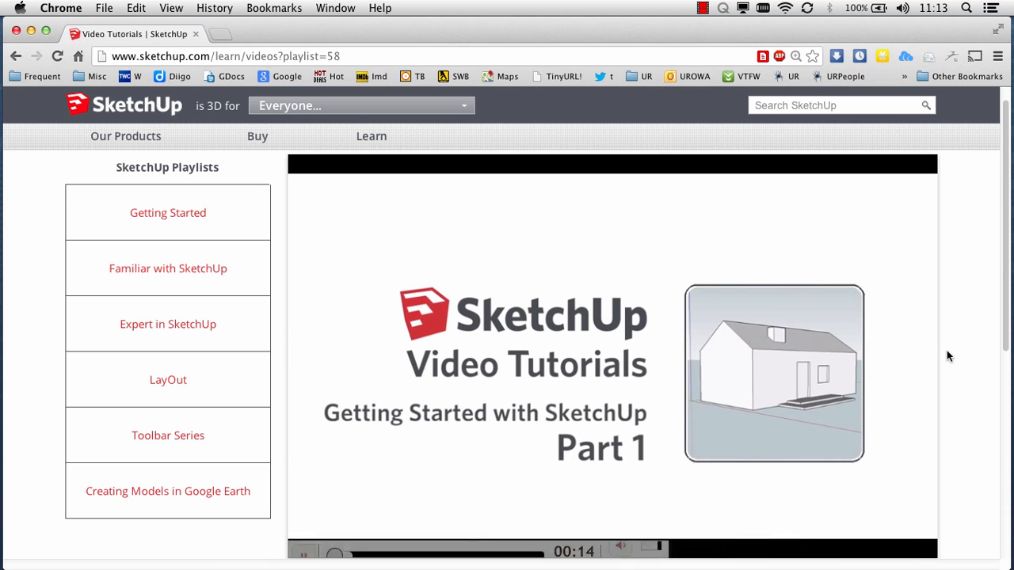
scroll(946, 357, "down", 1)
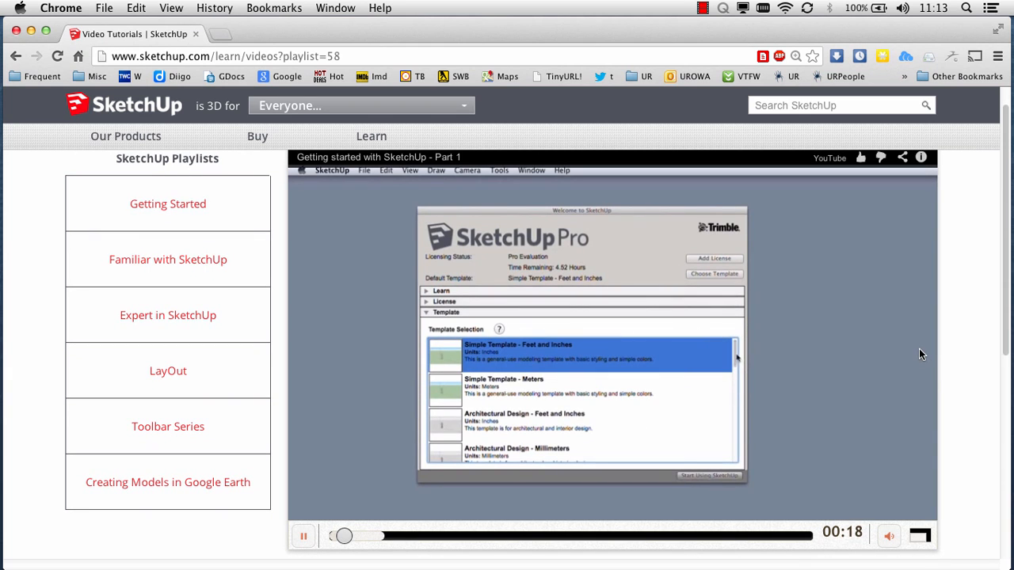
left_click(304, 536)
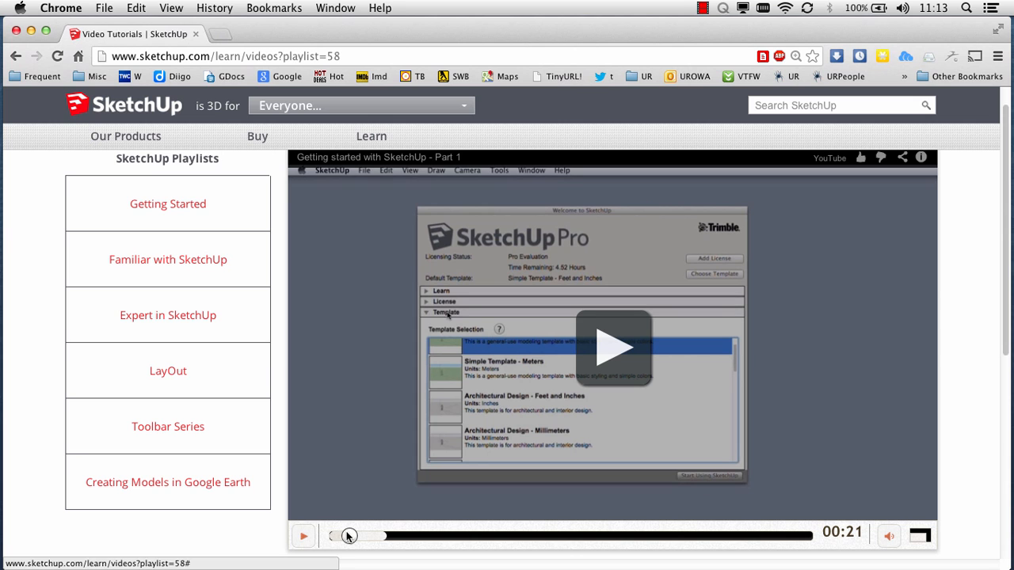
- Close the browser window and launch SketchUp 8
left_click(31, 31)
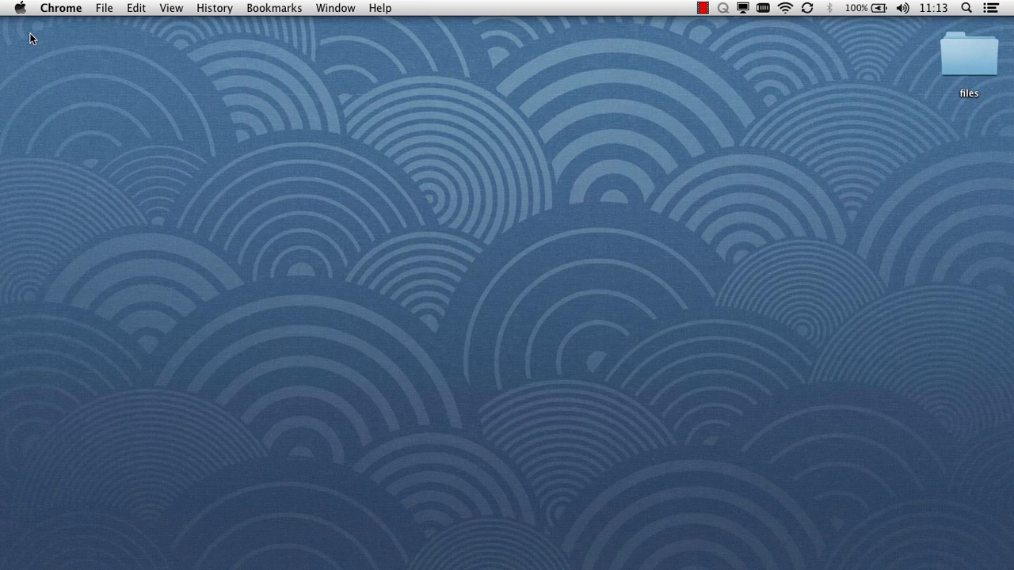
mouse_move(2, 381)
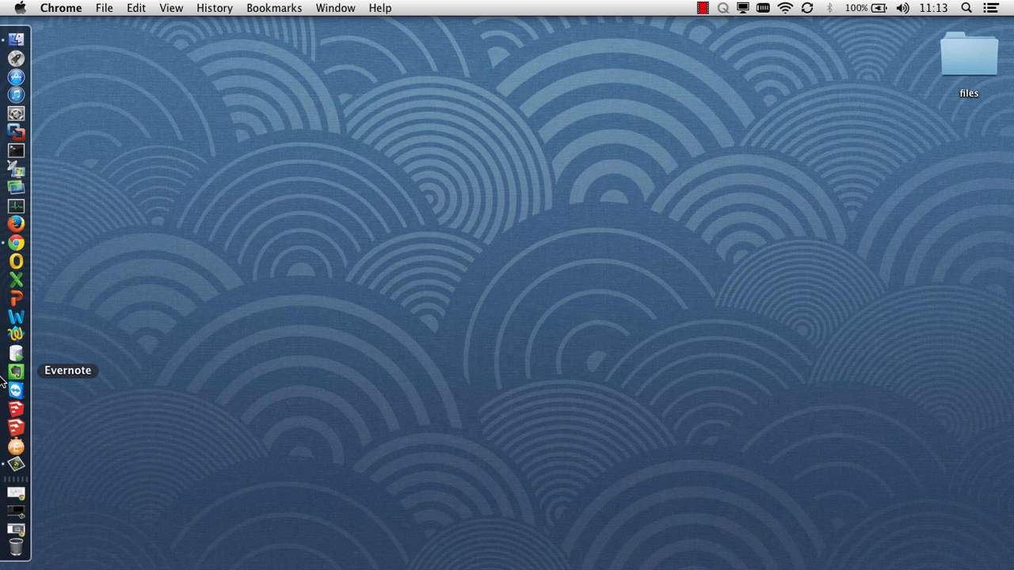
left_click(13, 429)
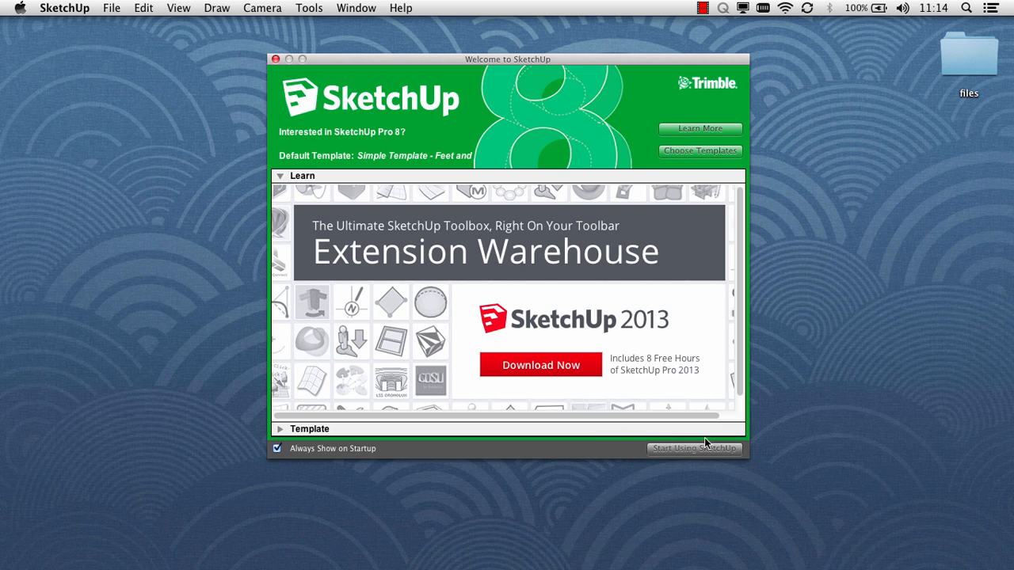
- Choose the Product Design and Woodworking - Millimeters template and start a new model with it
left_click(692, 150)
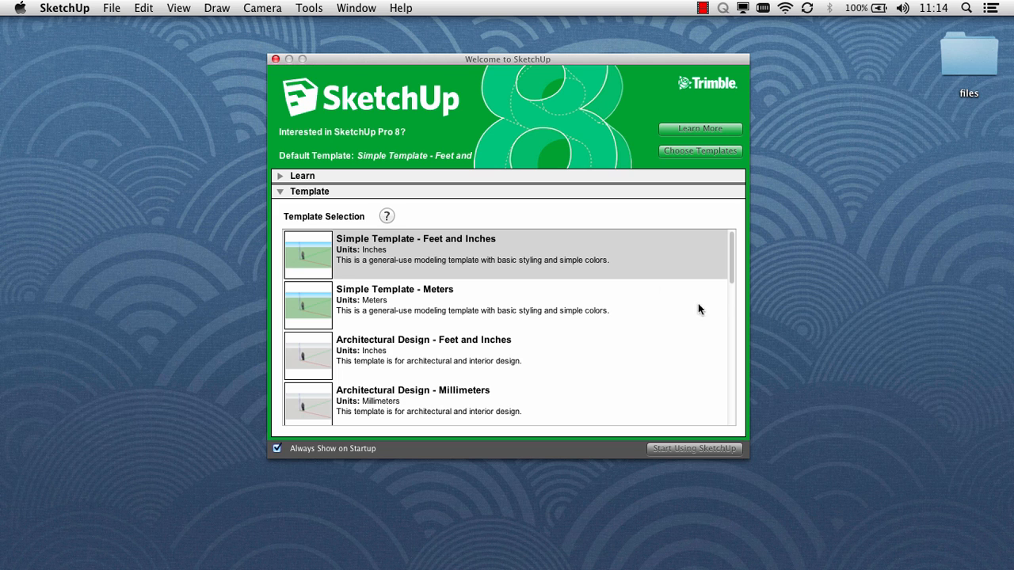
left_click_drag(730, 270, 728, 291)
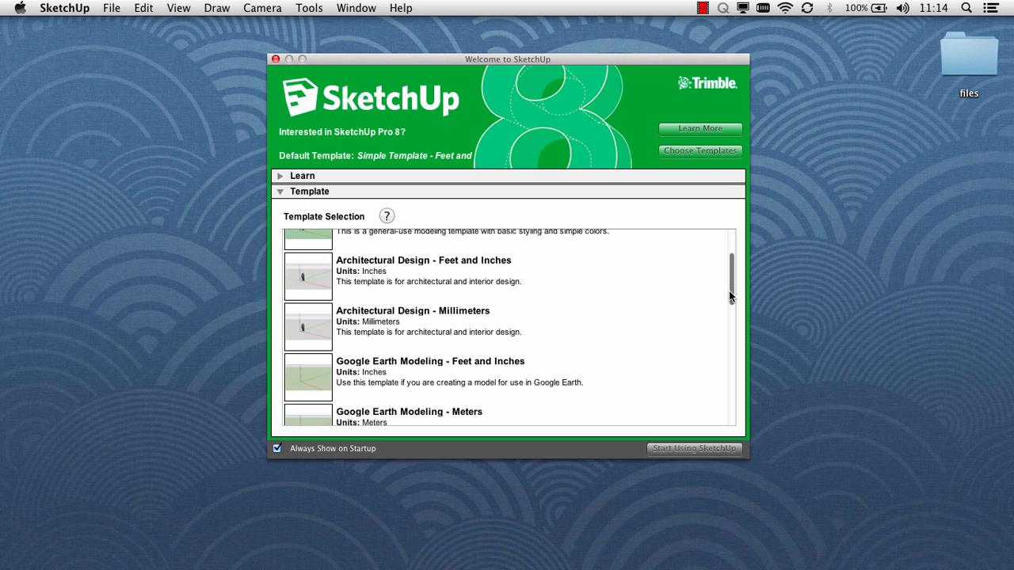
left_click_drag(729, 291, 730, 317)
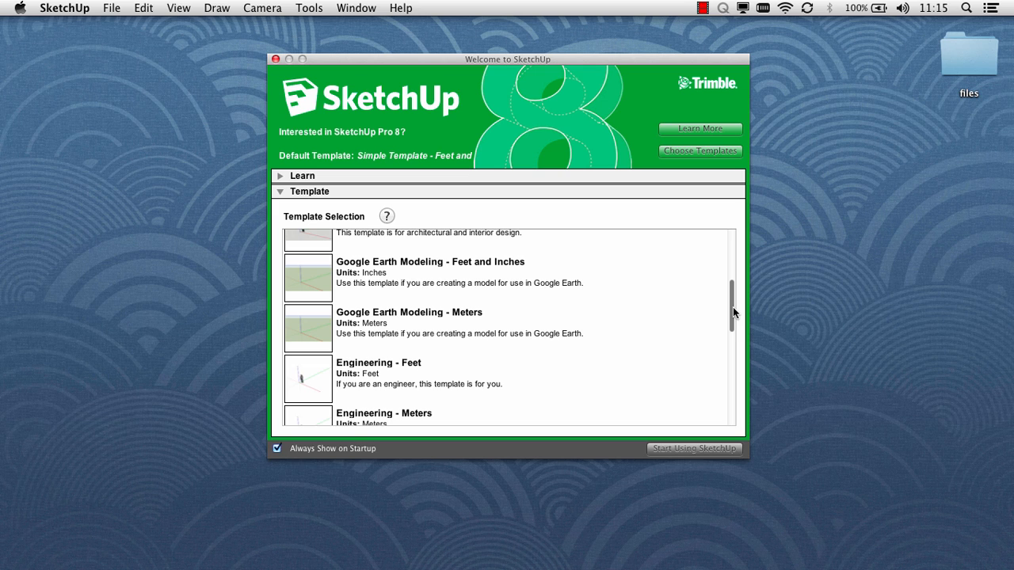
left_click_drag(732, 308, 736, 369)
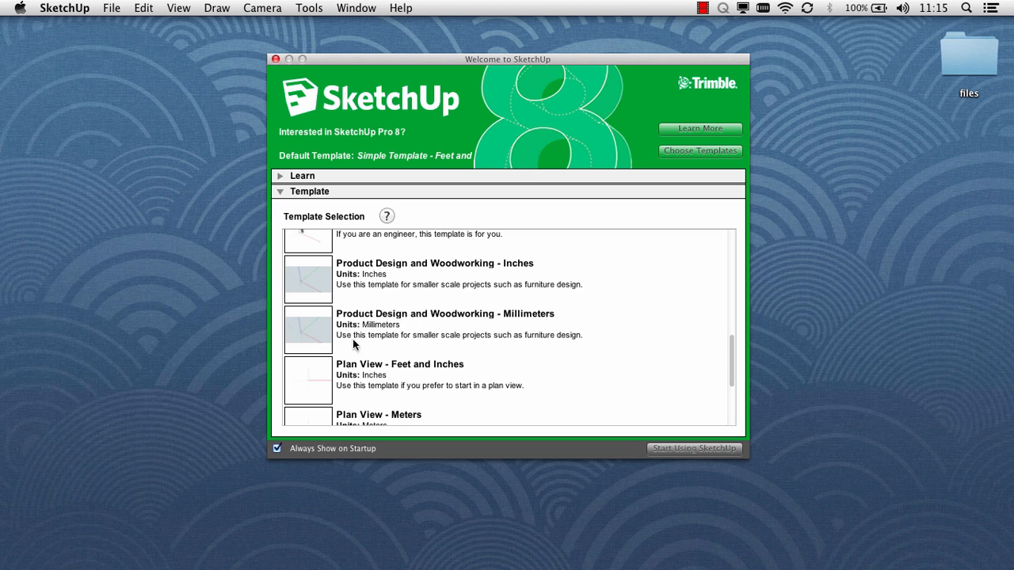
left_click(318, 322)
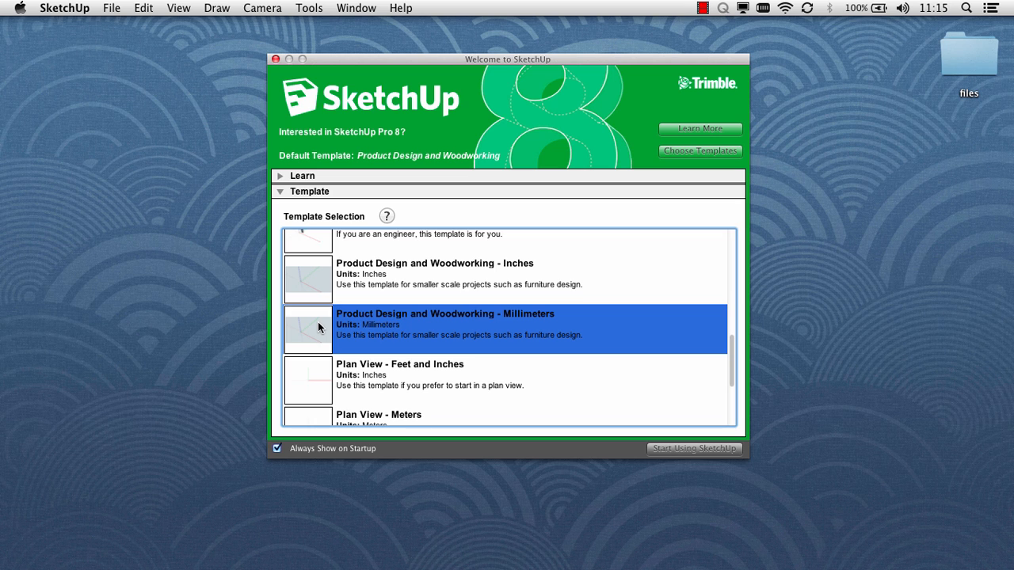
left_click(682, 449)
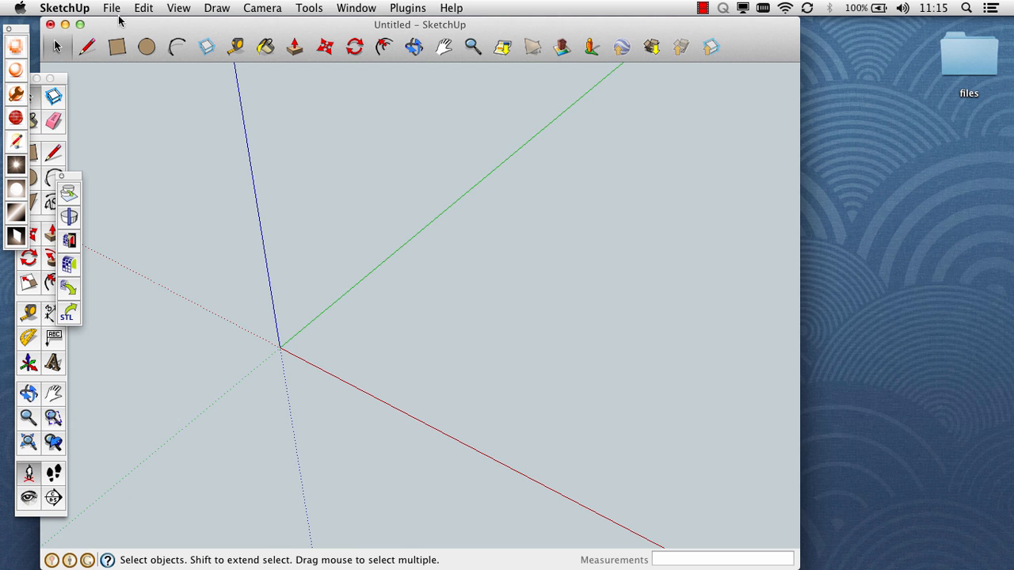
- Bring up the Welcome to SketchUp window again and close it
left_click(73, 7)
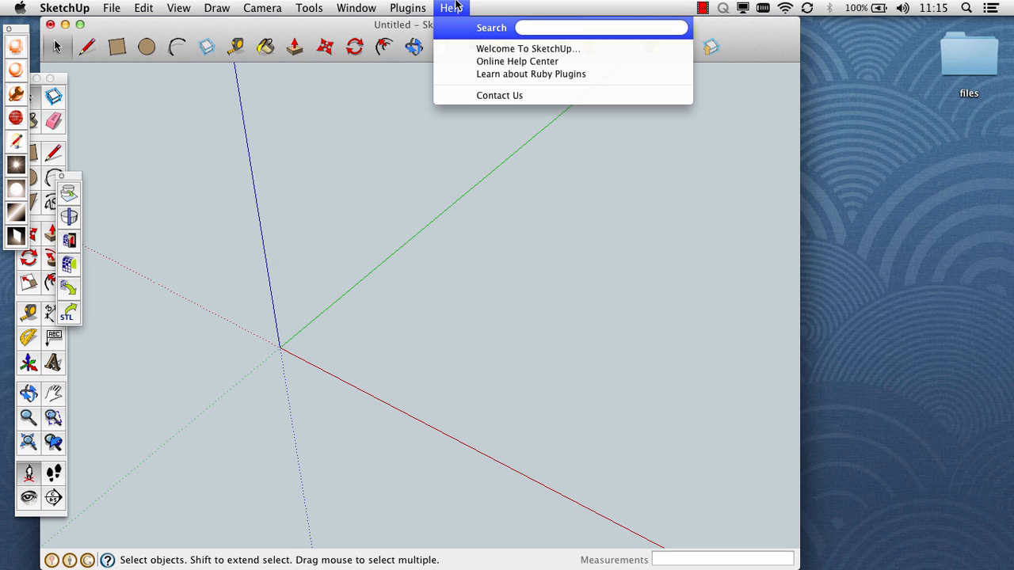
left_click(491, 51)
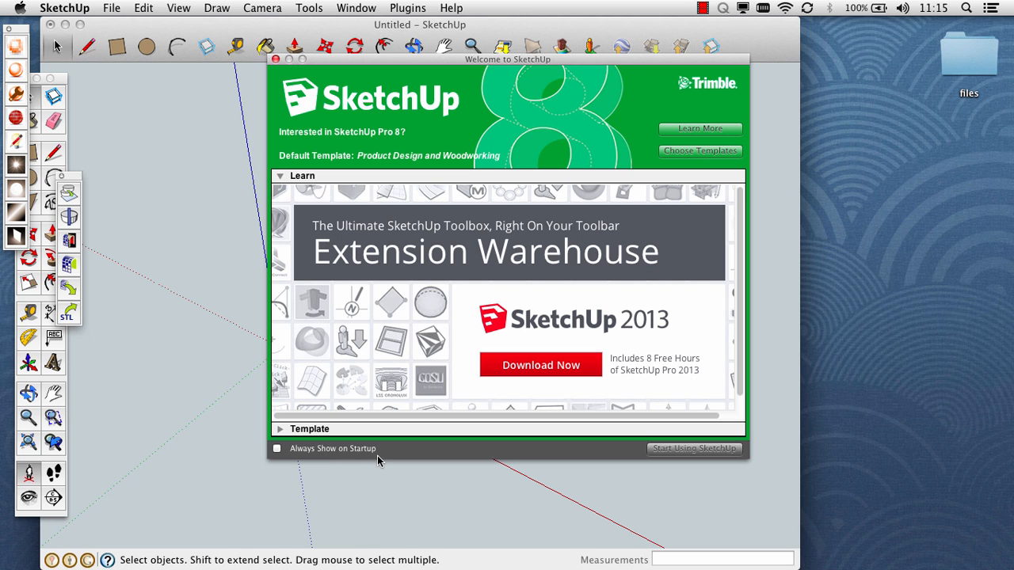
left_click(275, 59)
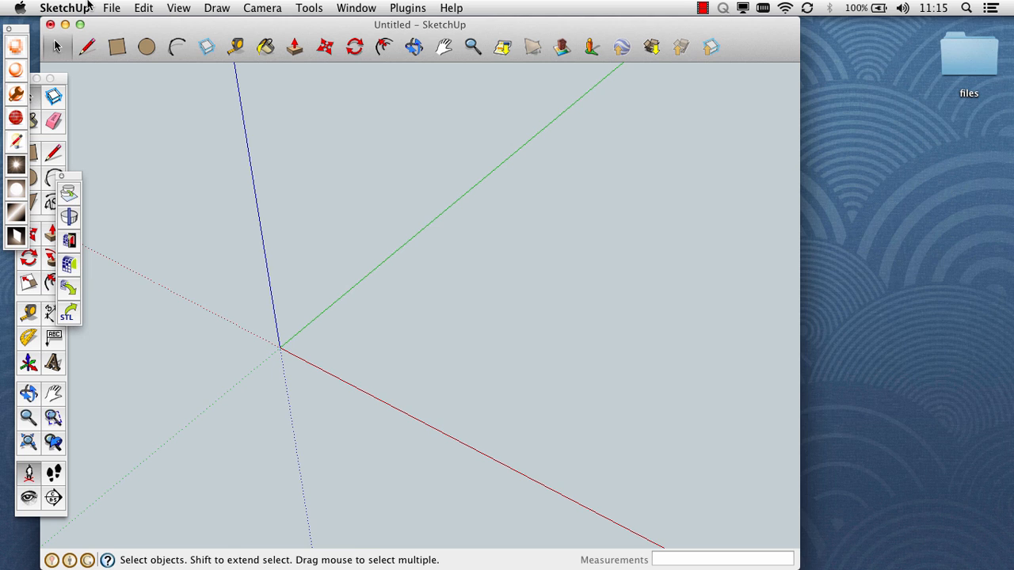
- Select the Product Design and Woodworking template in millimeters as the drawing template in the preferences and close them
left_click(79, 5)
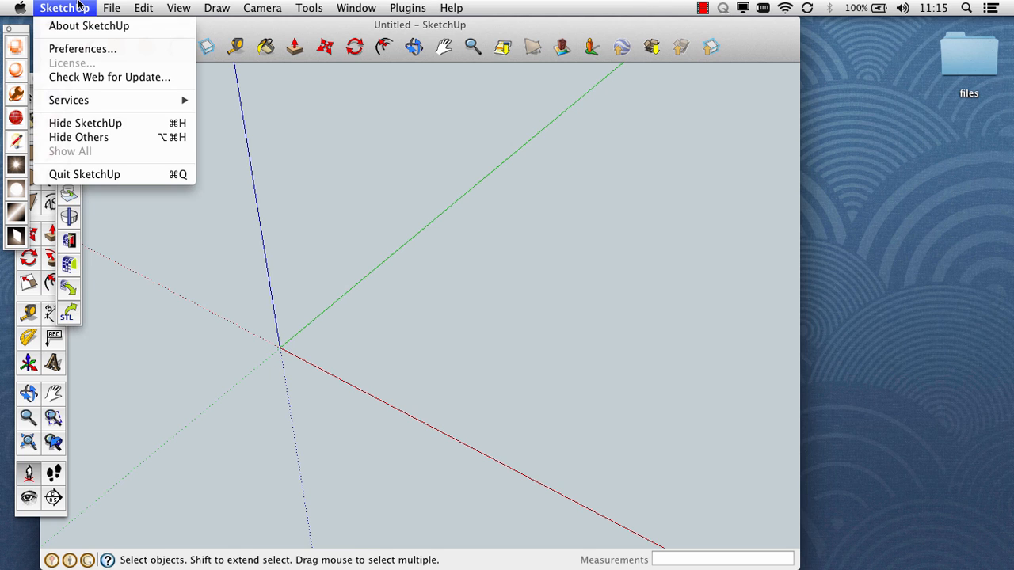
left_click(94, 49)
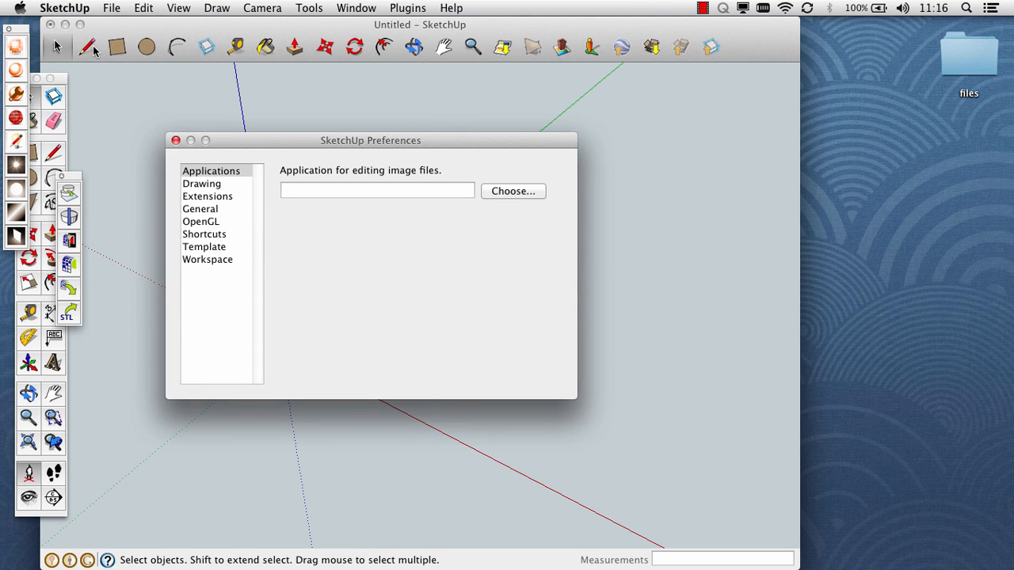
left_click(205, 248)
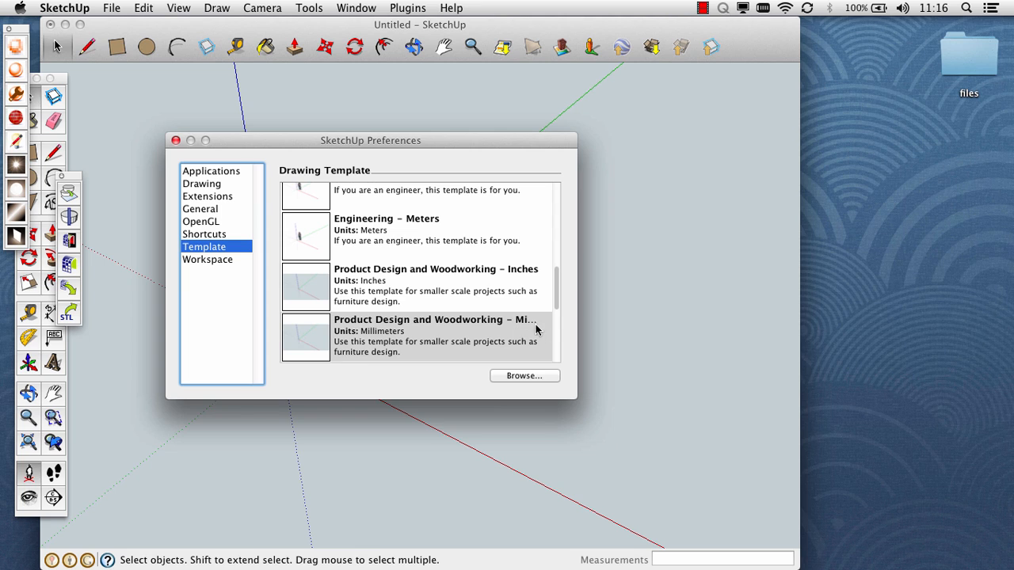
left_click(383, 339)
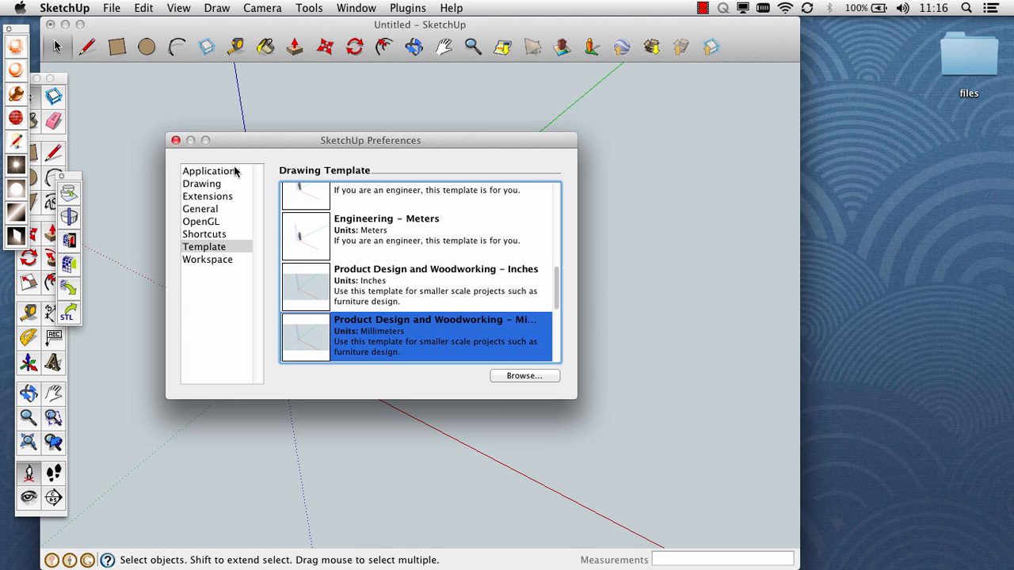
left_click(175, 140)
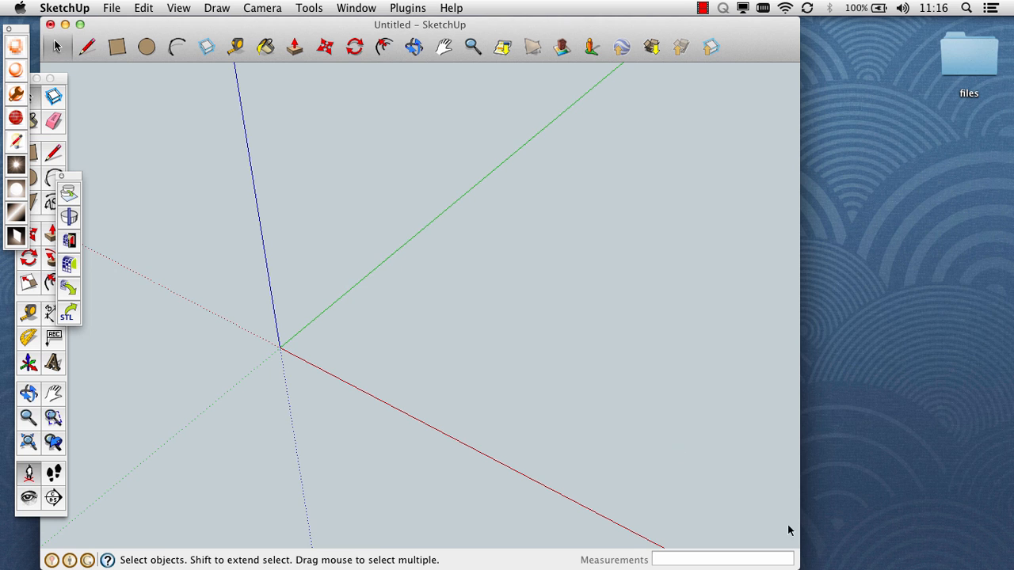
- Widen the model window and close the two small floating plug-in palettes beside the Large Tool Set
left_click_drag(796, 560, 1001, 562)
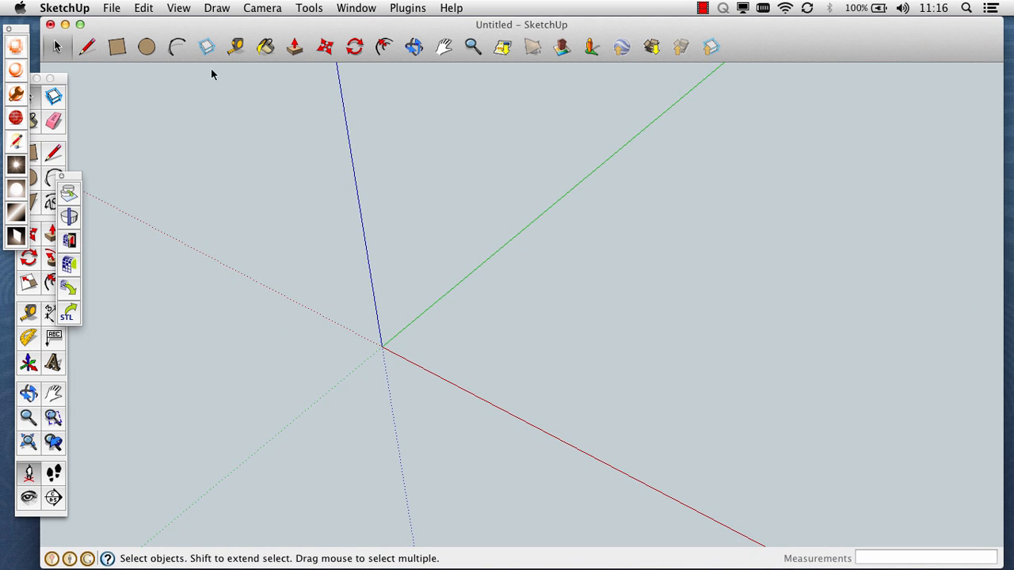
left_click_drag(22, 31, 105, 71)
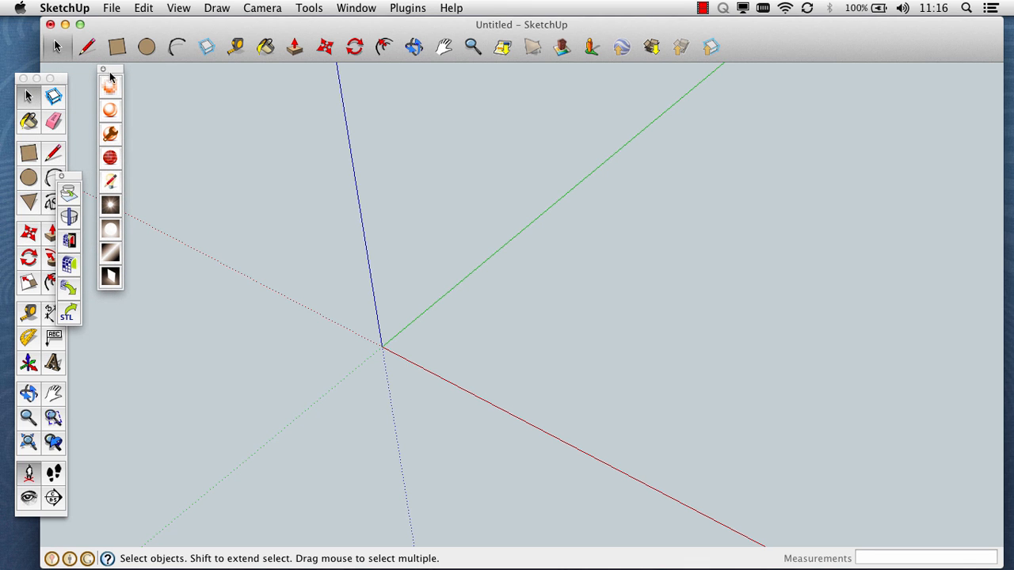
left_click(102, 70)
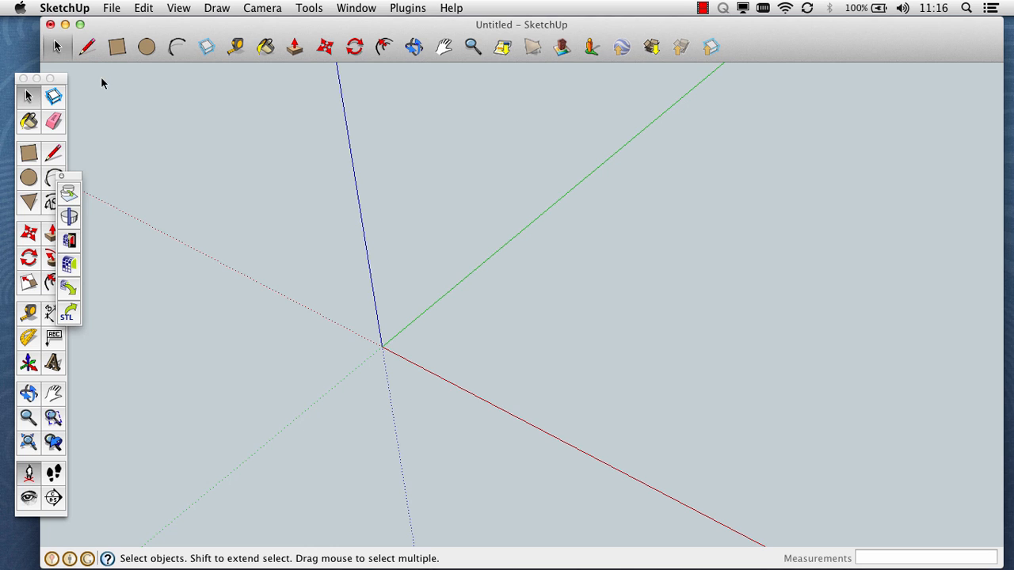
left_click_drag(61, 178, 102, 145)
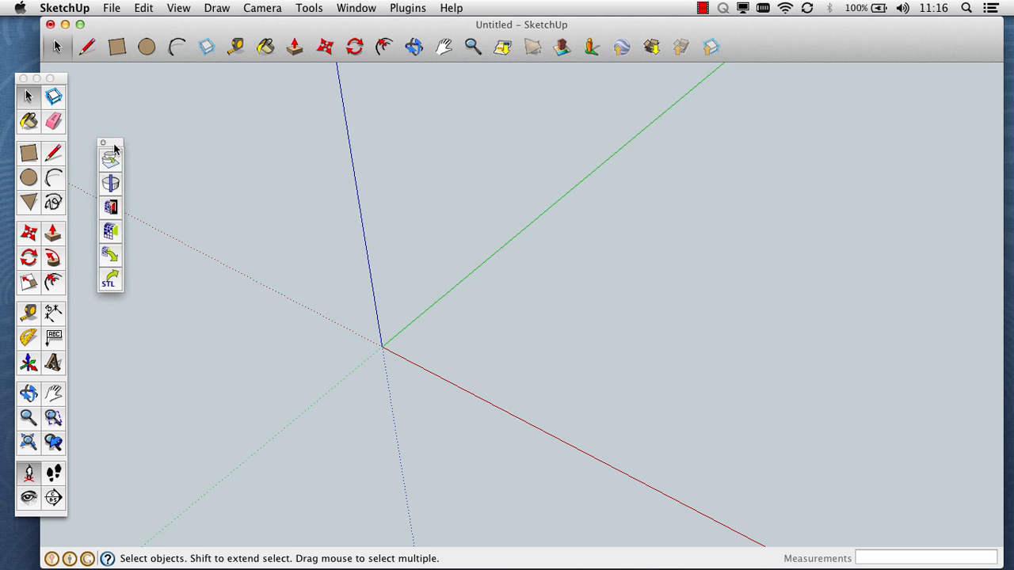
left_click(102, 143)
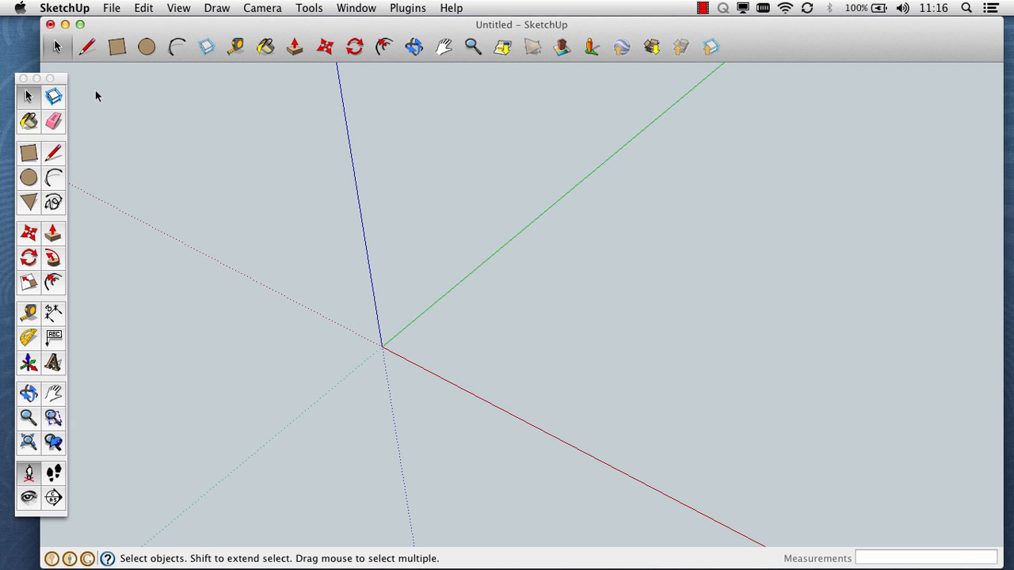
- Move the Large Tool Set palette fully inside the model window and check which tool palettes are enabled
left_click_drag(65, 80, 105, 87)
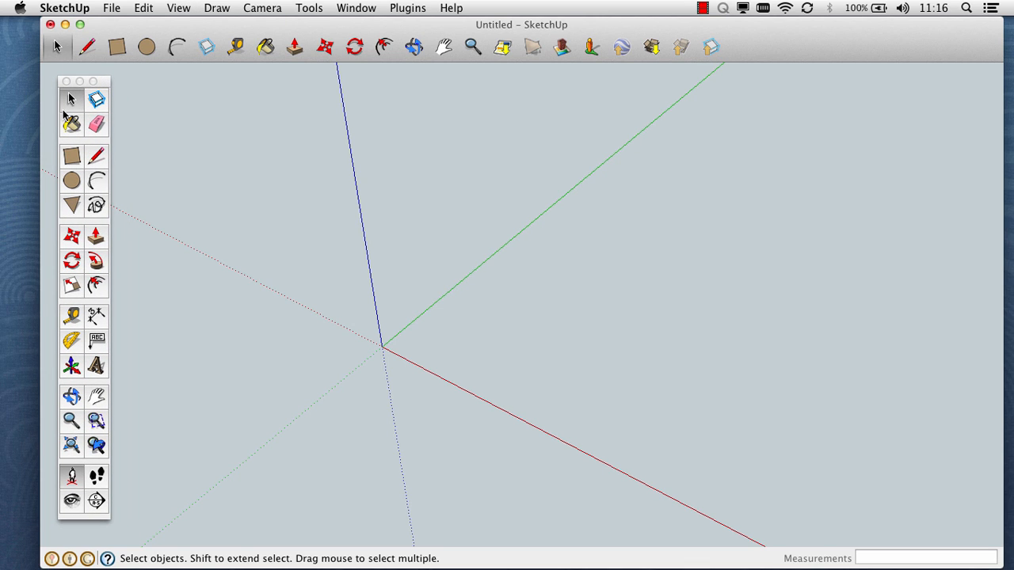
left_click(182, 6)
mouse_move(198, 27)
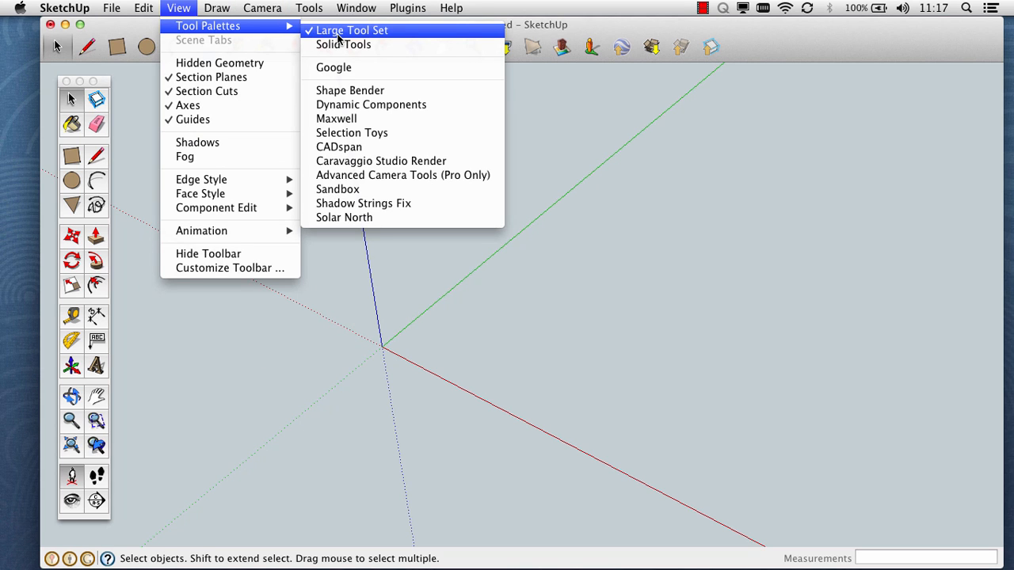
left_click(132, 94)
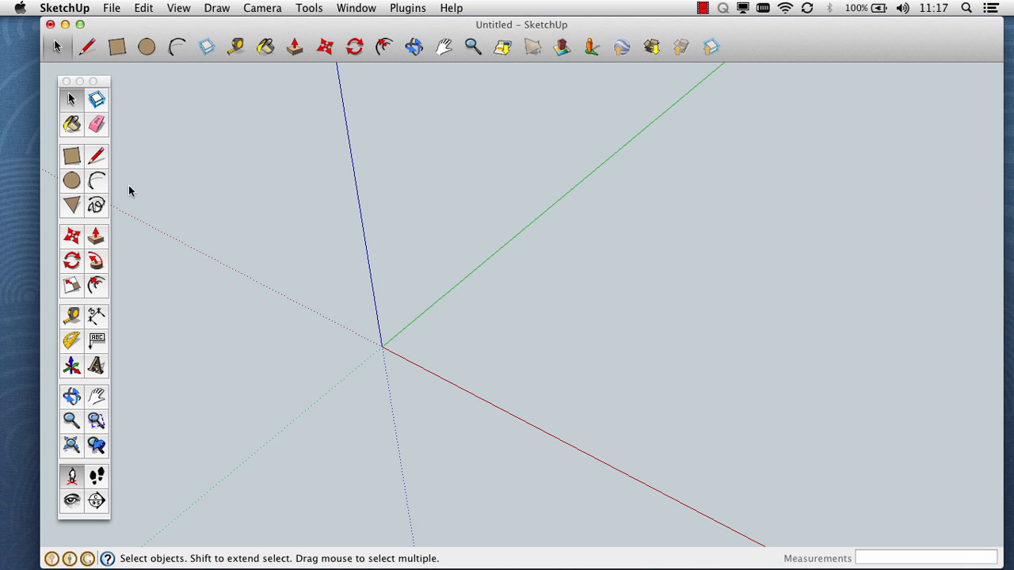
- Orbit around the drawing axes to view the empty model space from different angles
key("o")
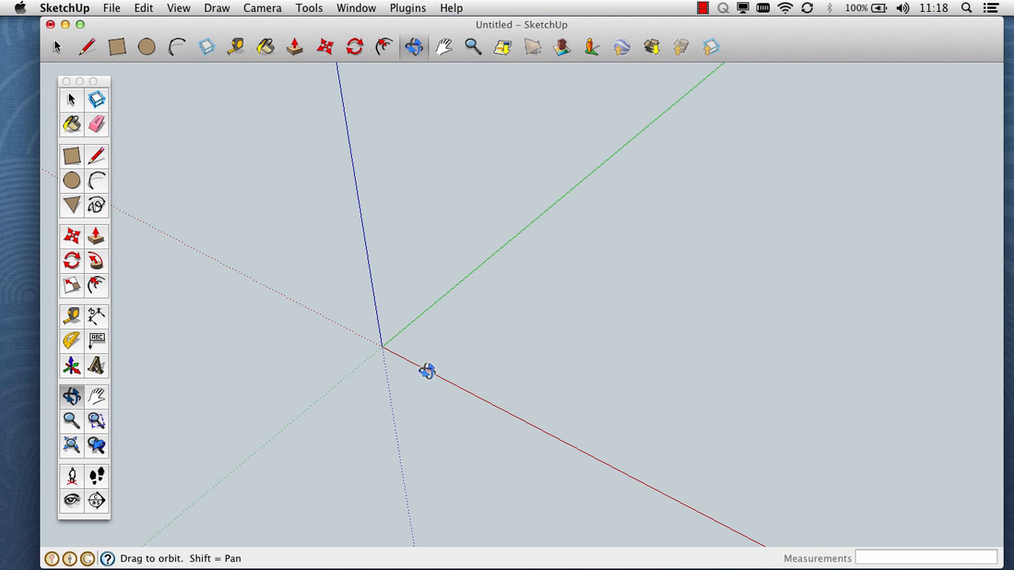
left_click_drag(426, 369, 345, 356)
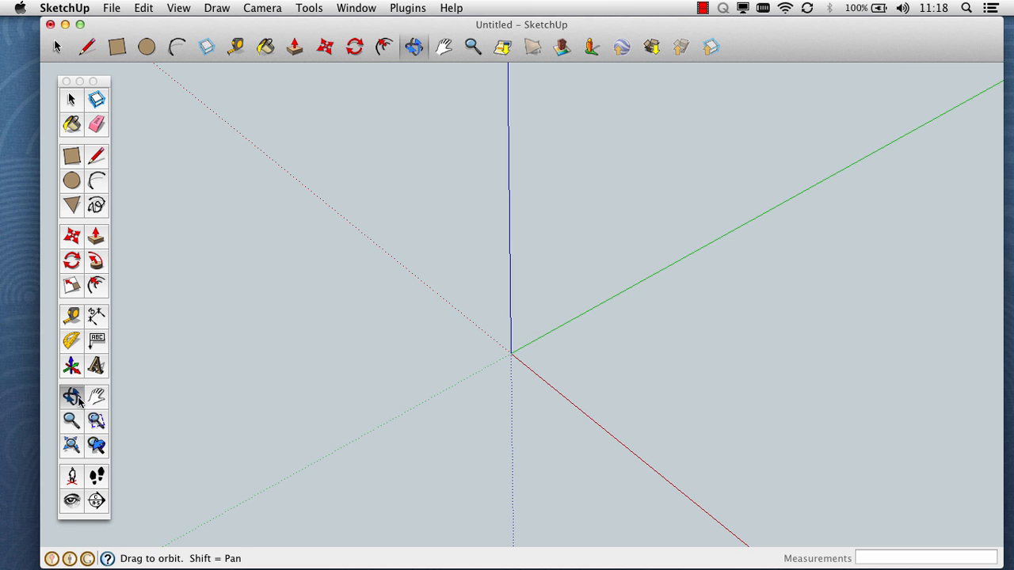
left_click_drag(522, 344, 528, 403)
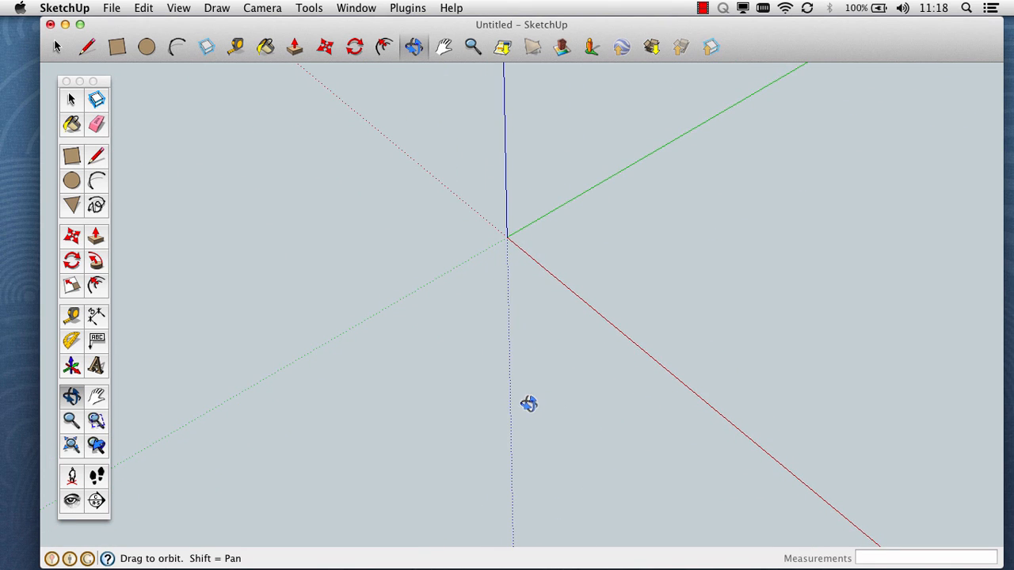
left_click_drag(504, 229, 538, 209)
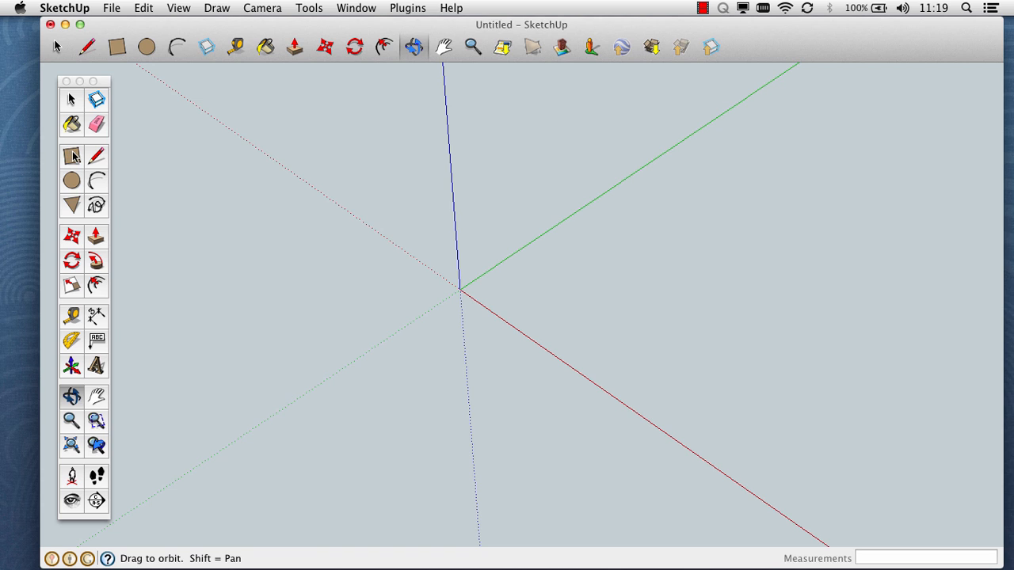
- Draw a 10 by 10 mm square on the ground plane starting at the origin, and zoom to the model's extents
left_click(73, 154)
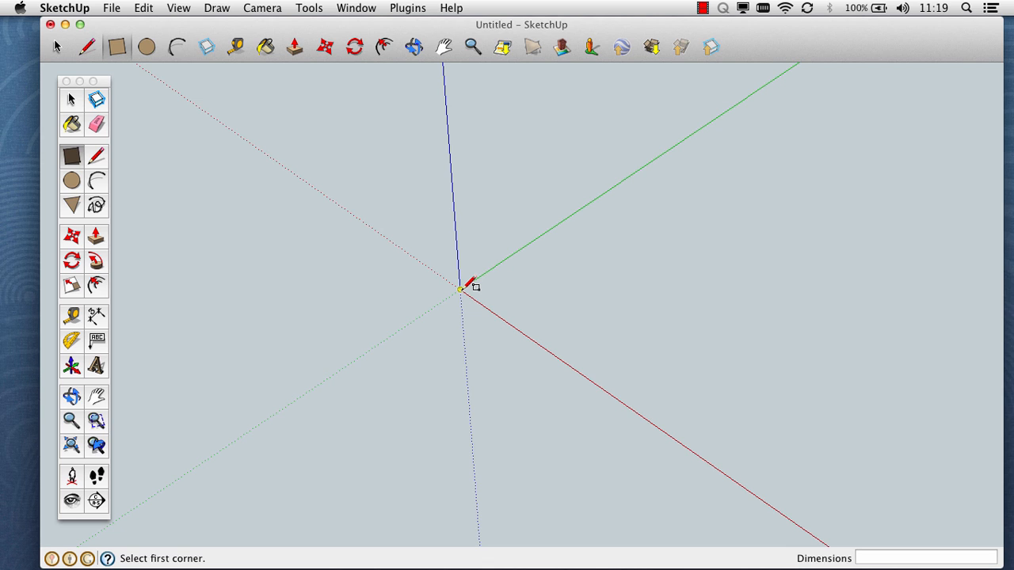
left_click(460, 289)
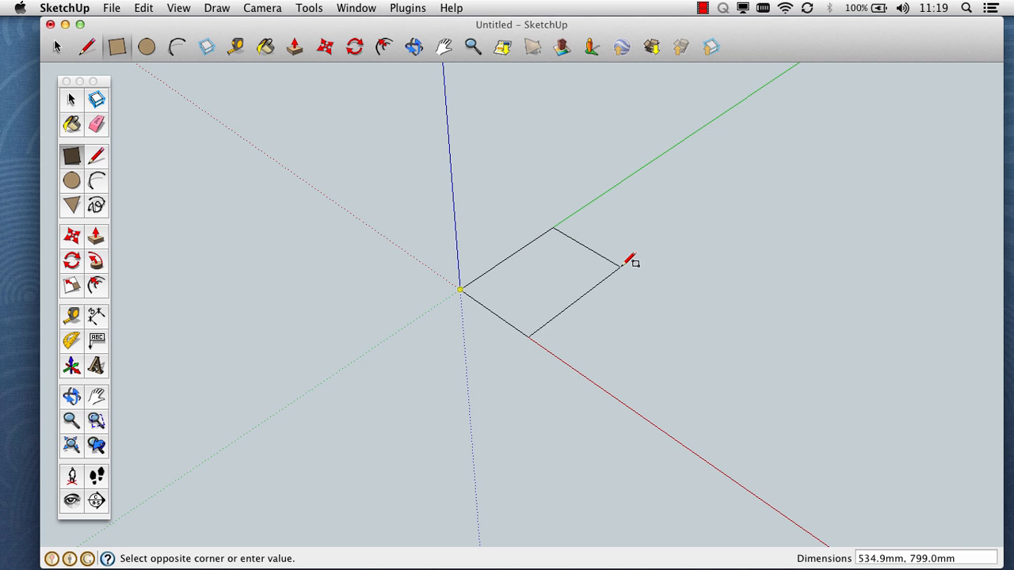
type("10,1")
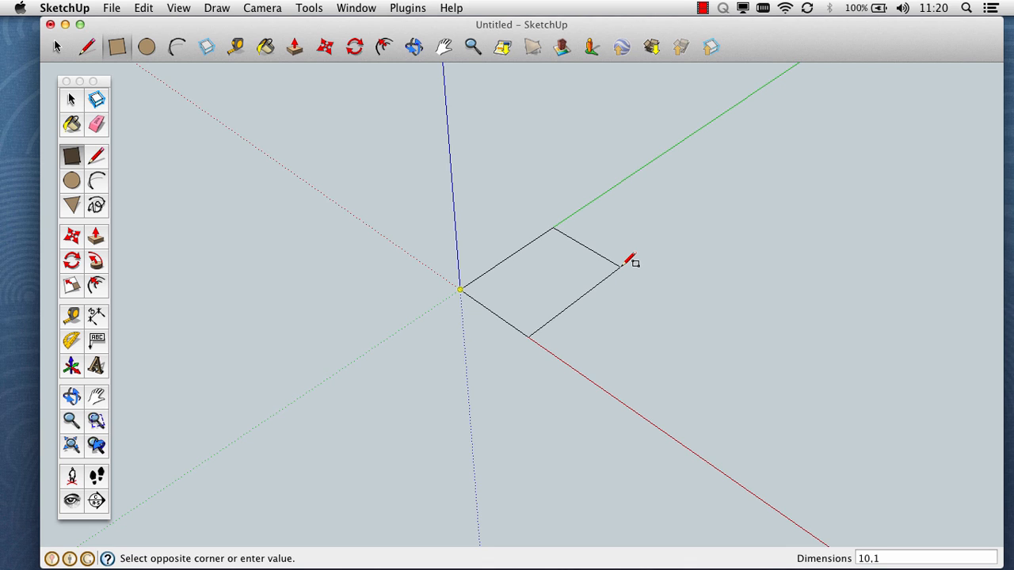
type("0")
key("Escape")
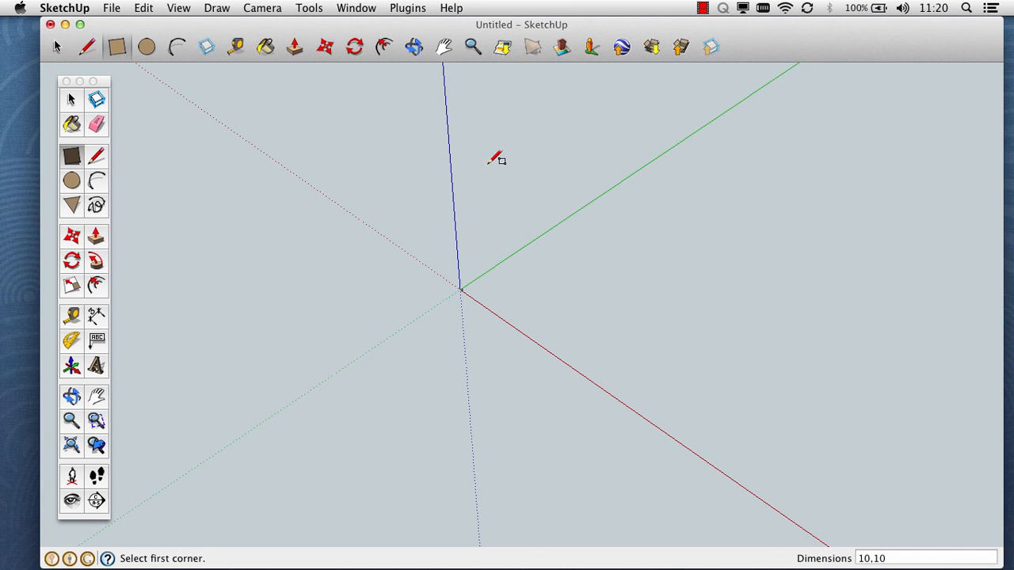
left_click(262, 8)
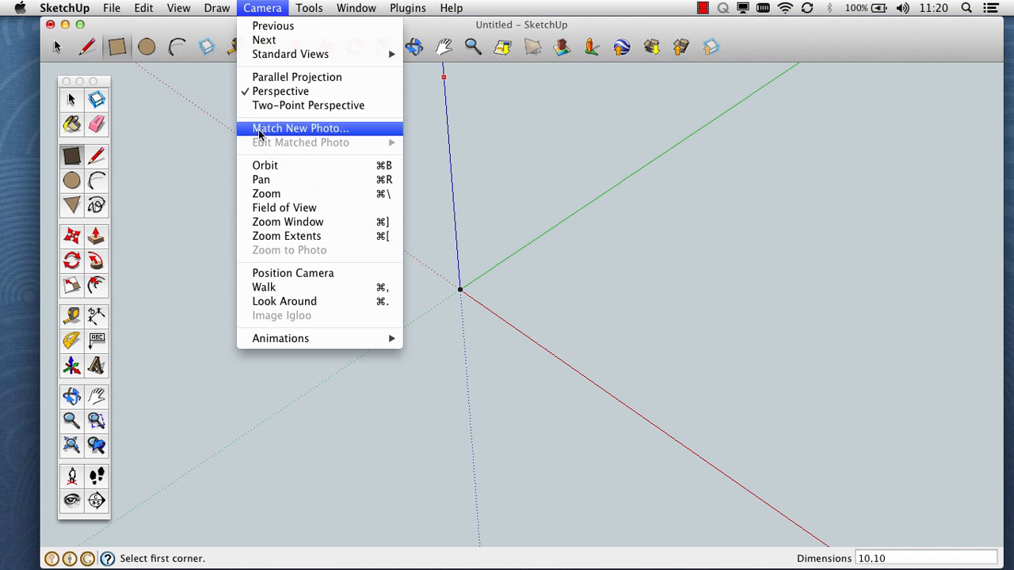
left_click(282, 236)
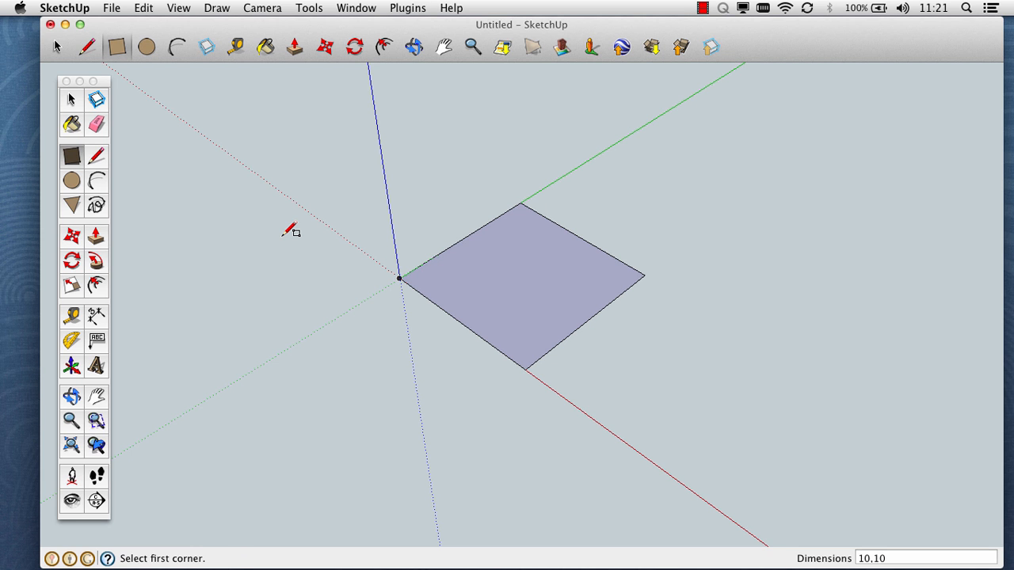
- Orbit all the way around the square to examine it from different sides and heights
key("o")
left_click_drag(667, 287, 563, 175)
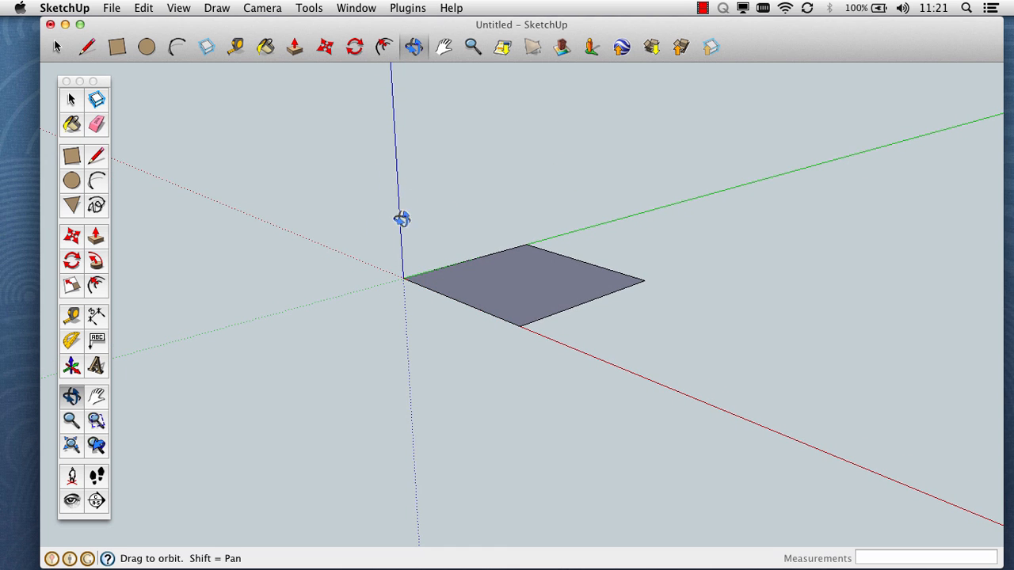
left_click_drag(495, 258, 715, 251)
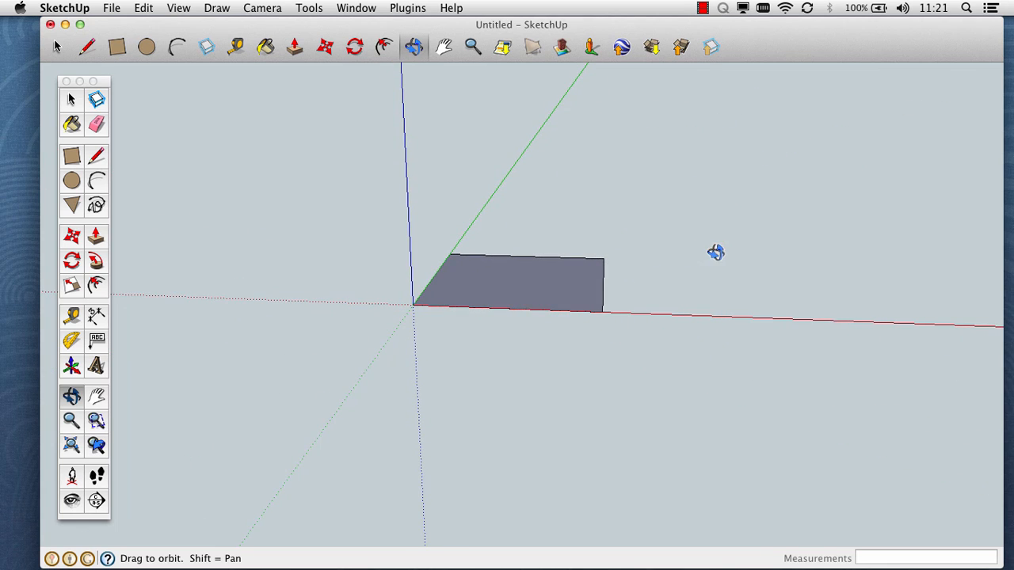
left_click_drag(376, 243, 642, 262)
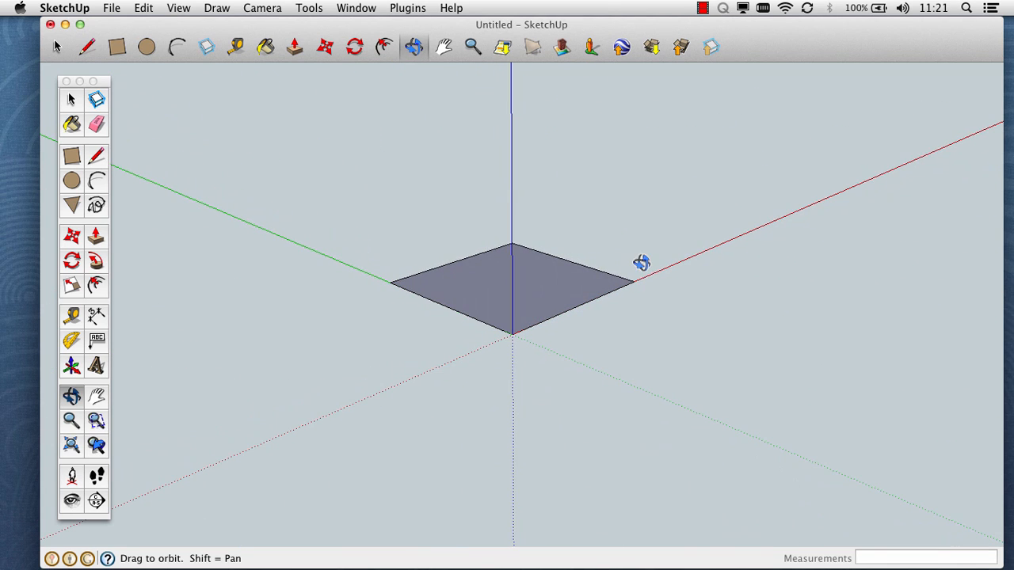
left_click_drag(370, 233, 642, 285)
left_click_drag(393, 240, 673, 245)
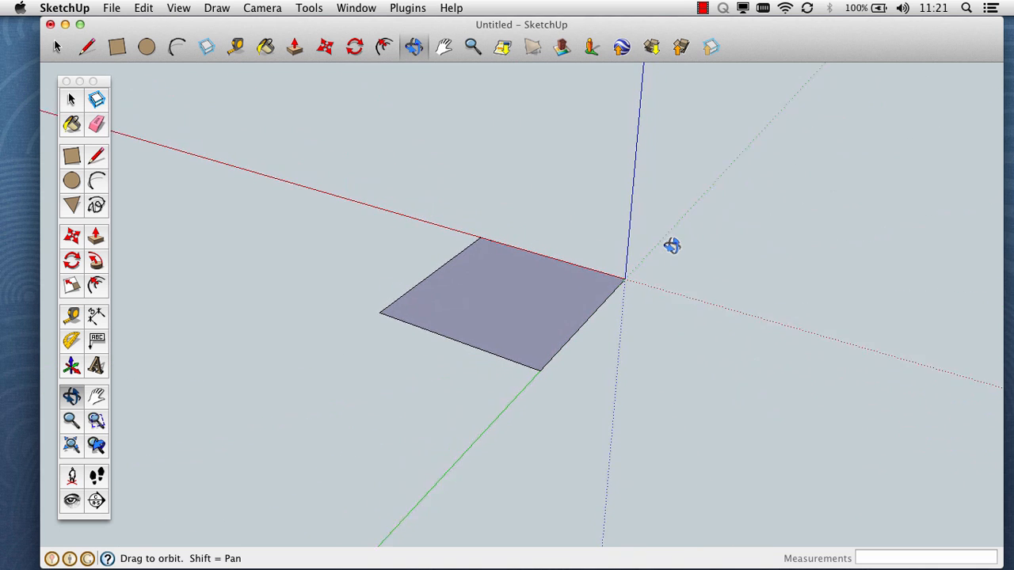
left_click_drag(377, 249, 686, 294)
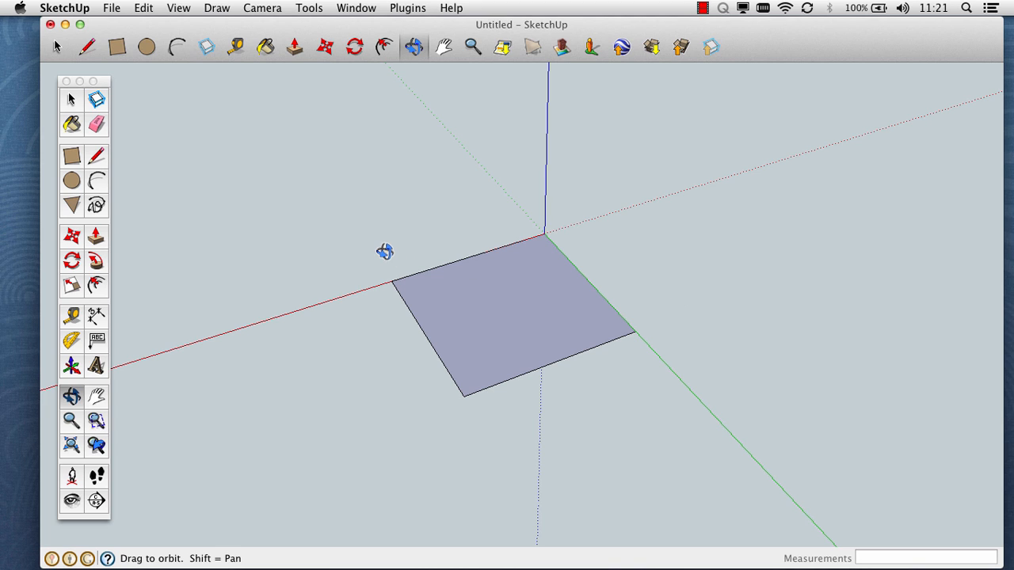
- Measure two adjacent edges of the square with the Tape Measure, from corner to corner
left_click(70, 315)
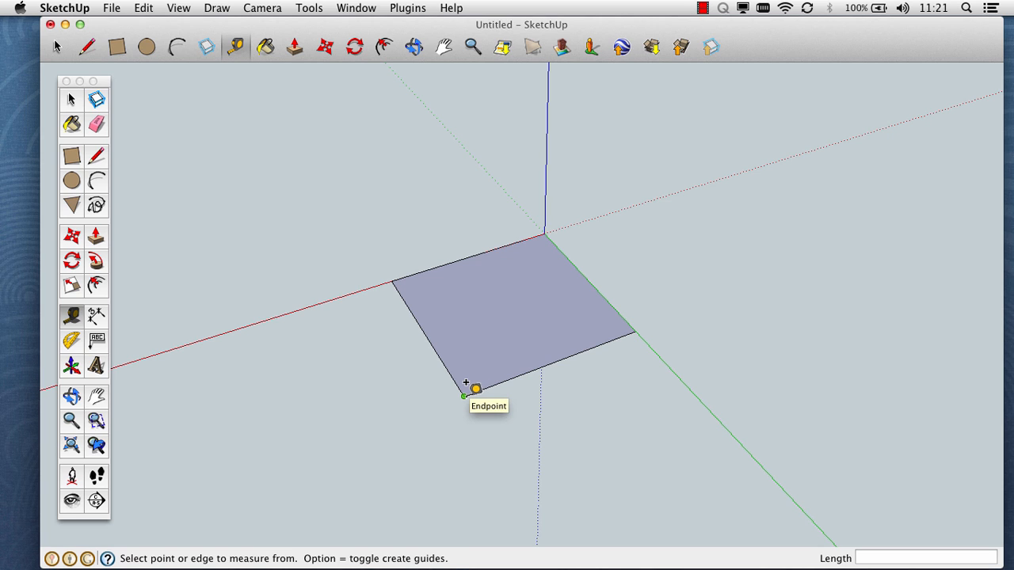
left_click(466, 383)
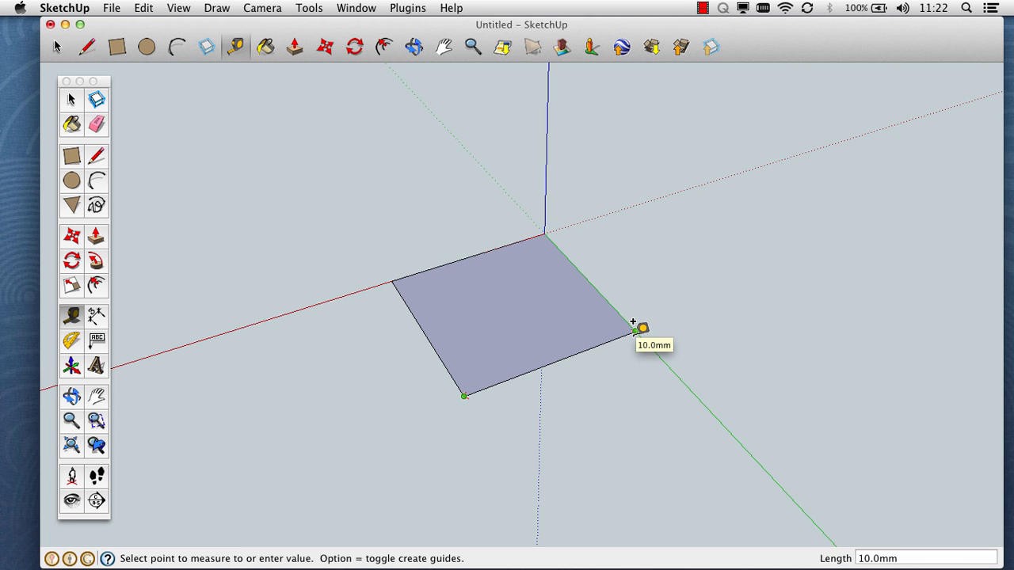
left_click(633, 326)
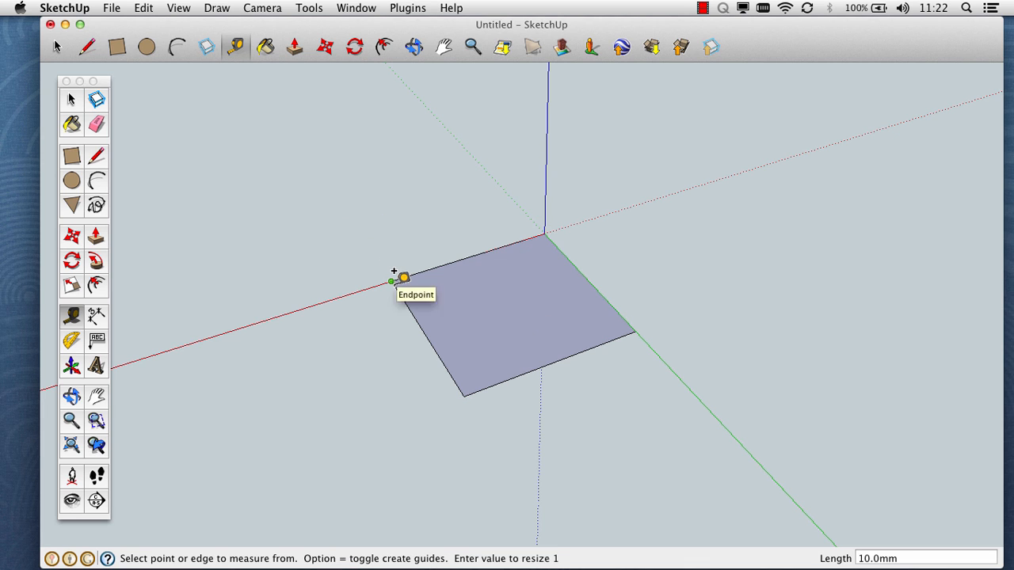
left_click(392, 269)
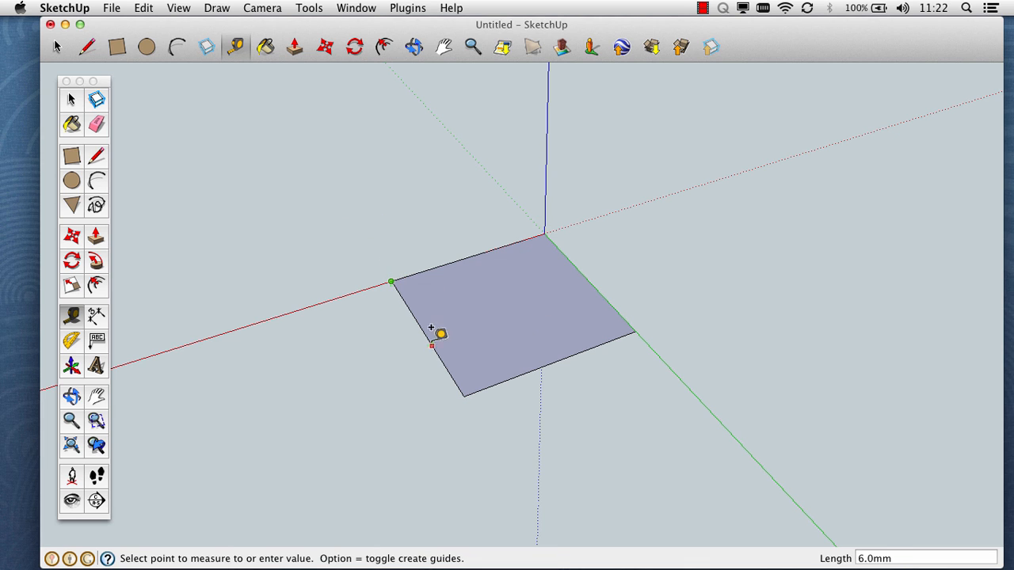
left_click(466, 381)
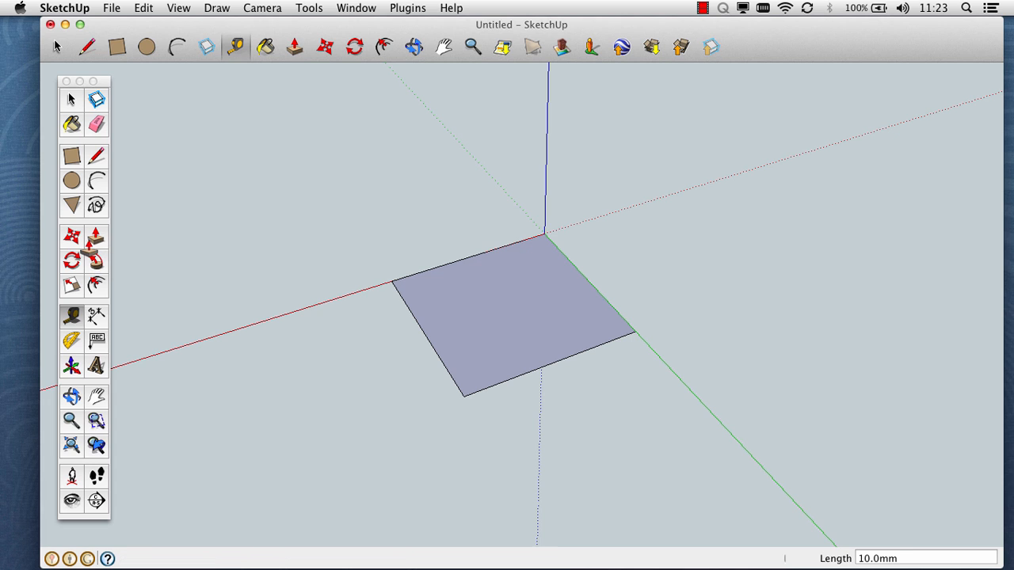
- Push/Pull the square face upward by 10 mm to form a cube
left_click(91, 241)
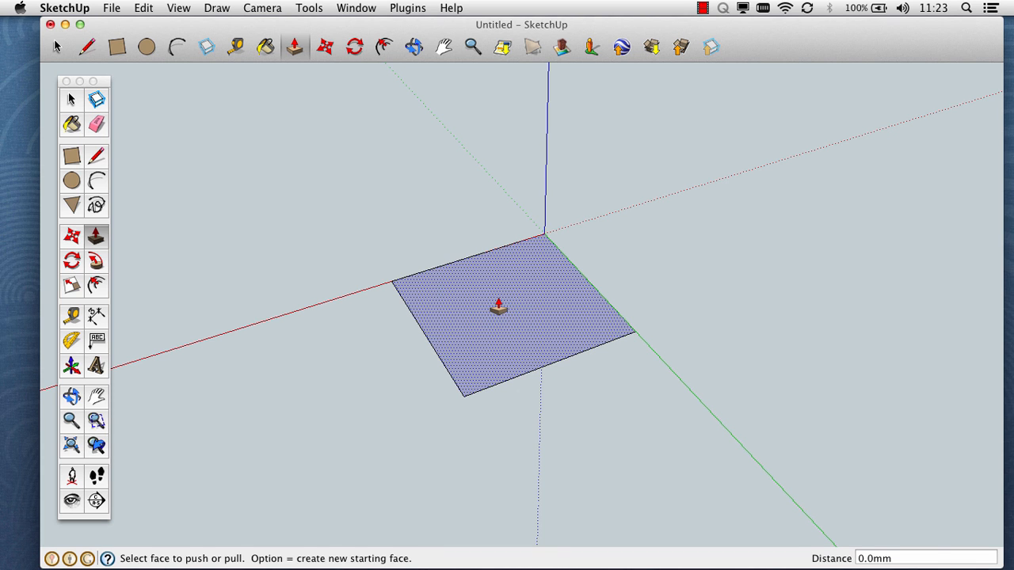
scroll(499, 307, "up", 4)
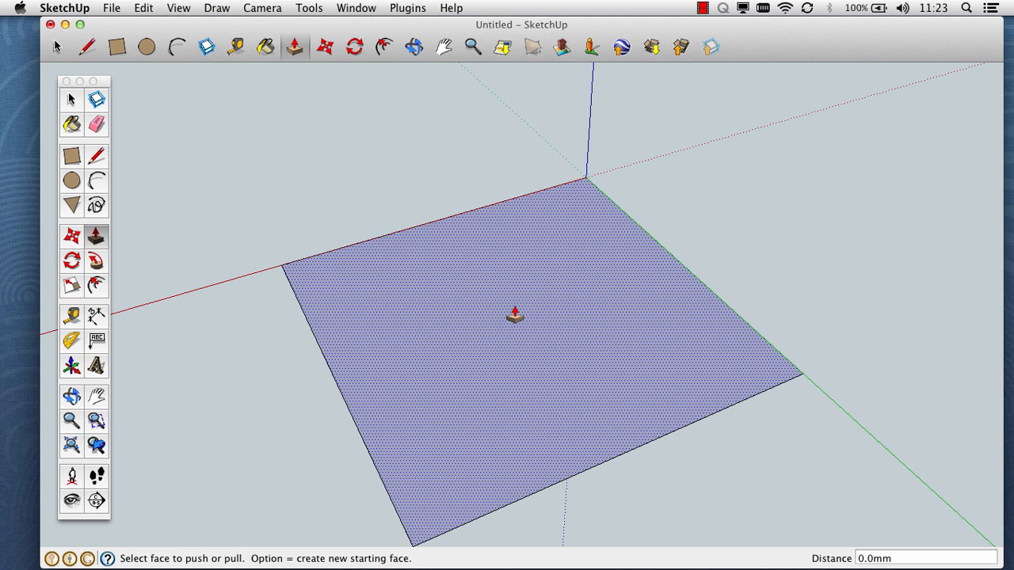
left_click(515, 316)
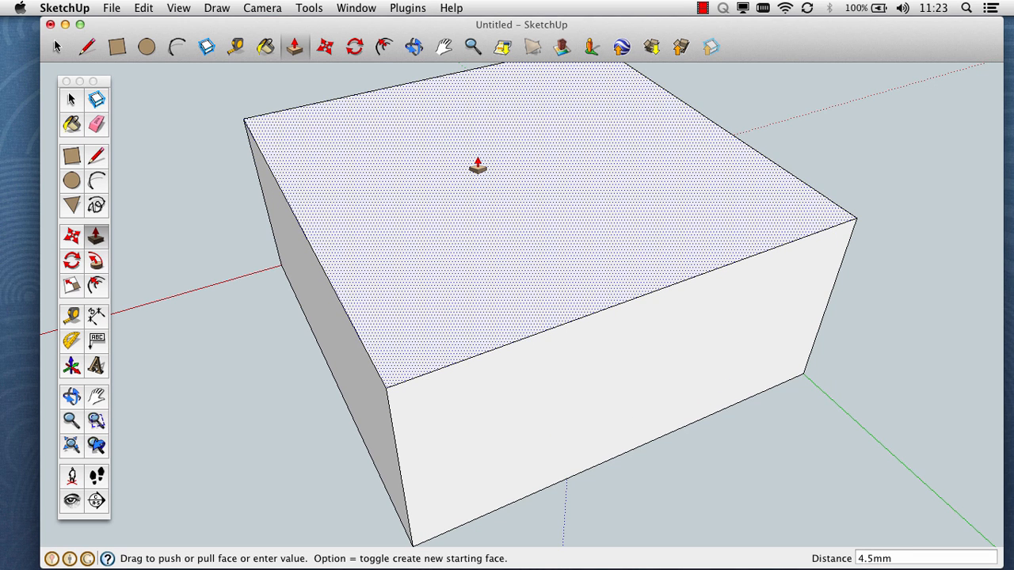
type("10")
key("Return")
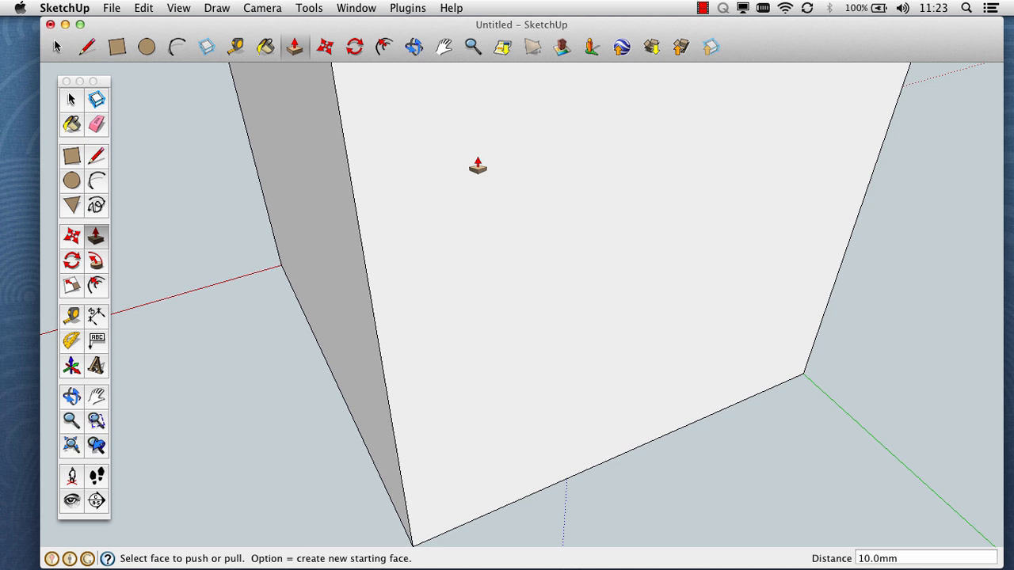
- Measure the cube's height along its nearest vertical edge with the Tape Measure, from bottom corner to top corner
scroll(477, 166, "down", 2)
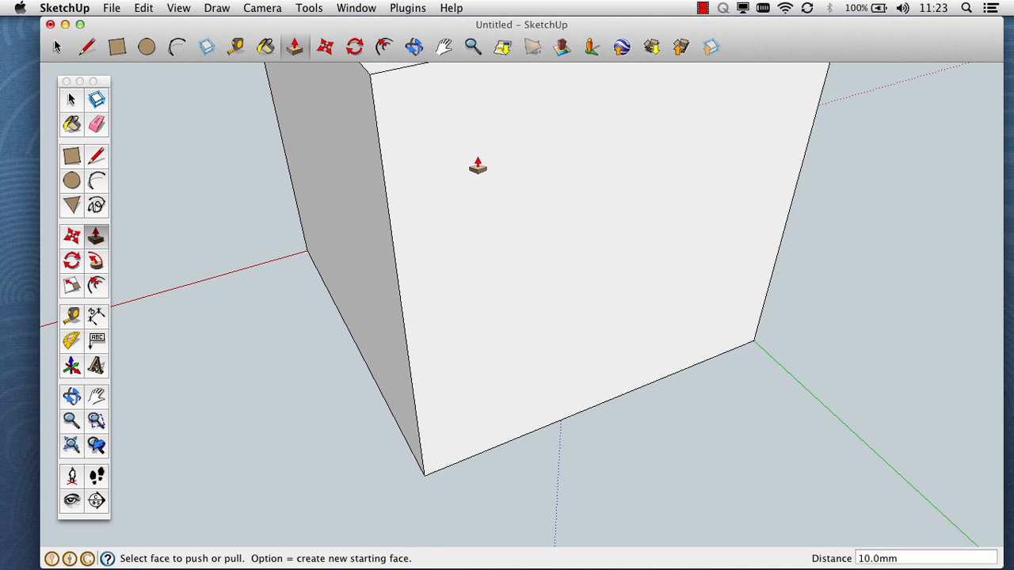
scroll(477, 166, "down", 2)
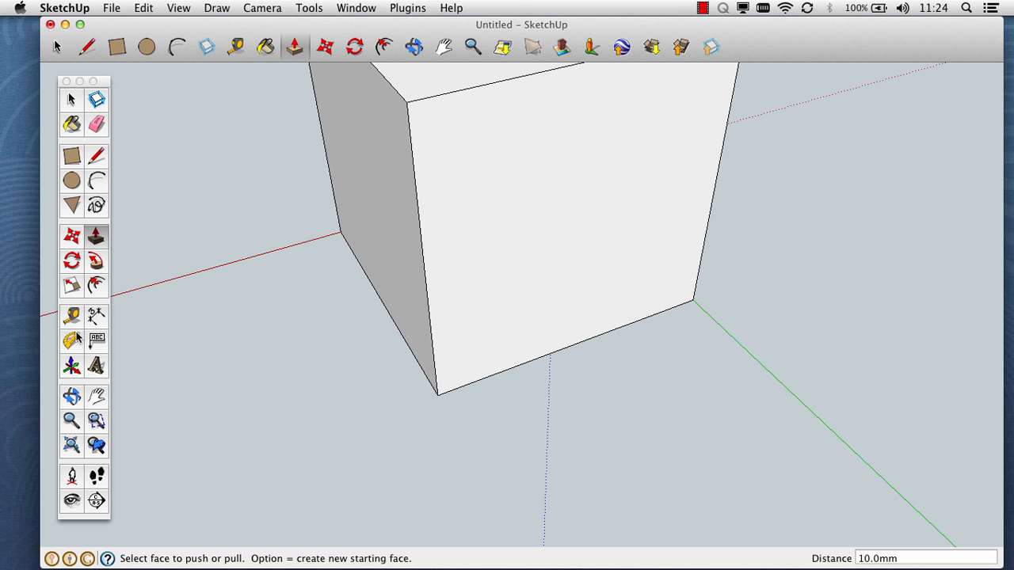
left_click(70, 421)
left_click_drag(396, 220, 439, 266)
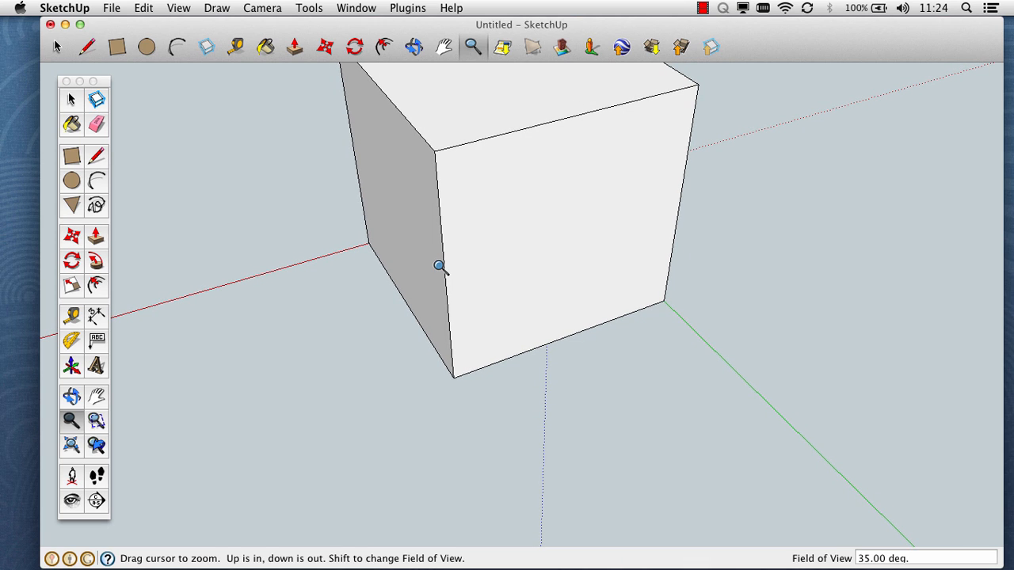
key("h")
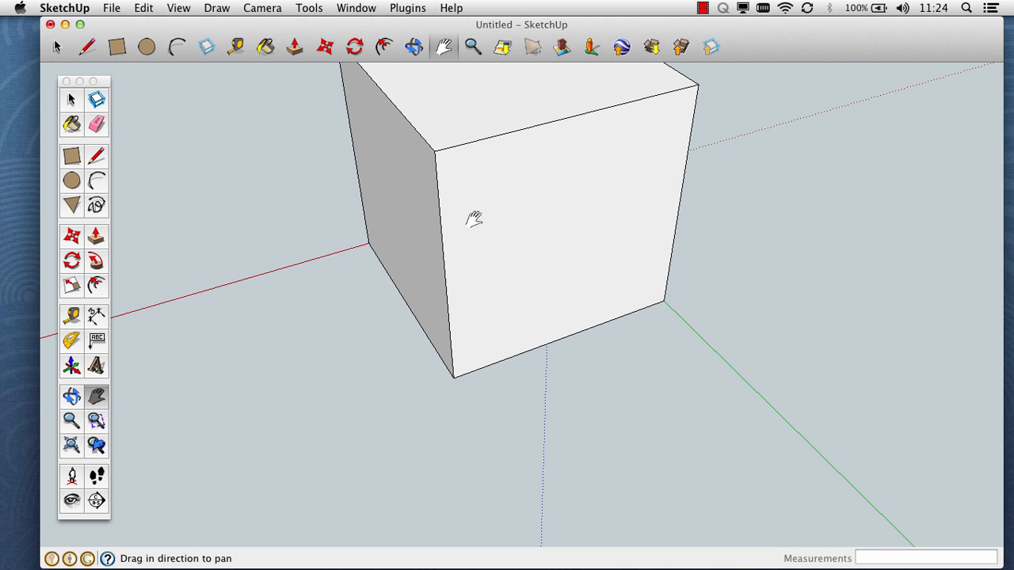
left_click_drag(474, 219, 482, 345)
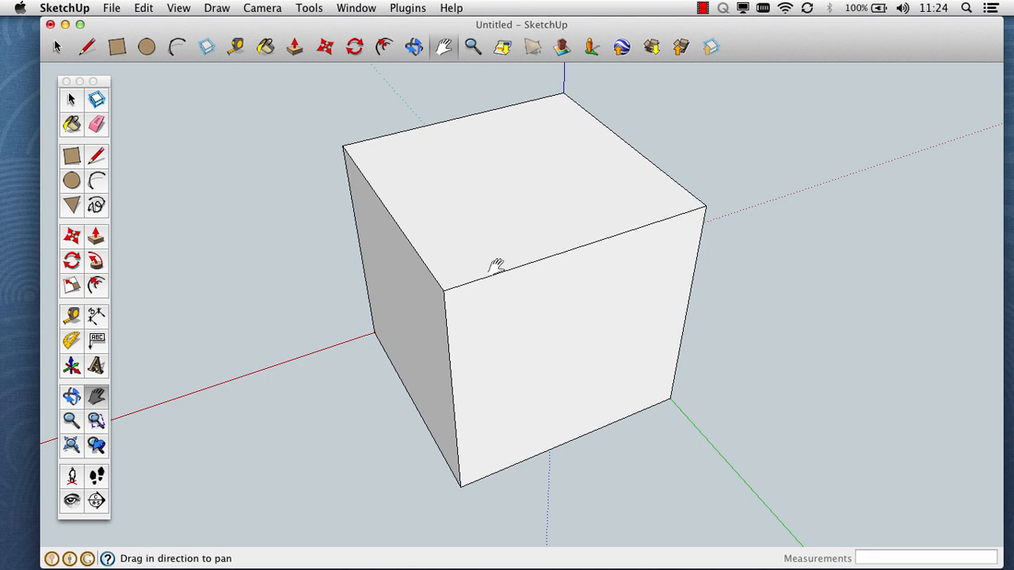
left_click(74, 321)
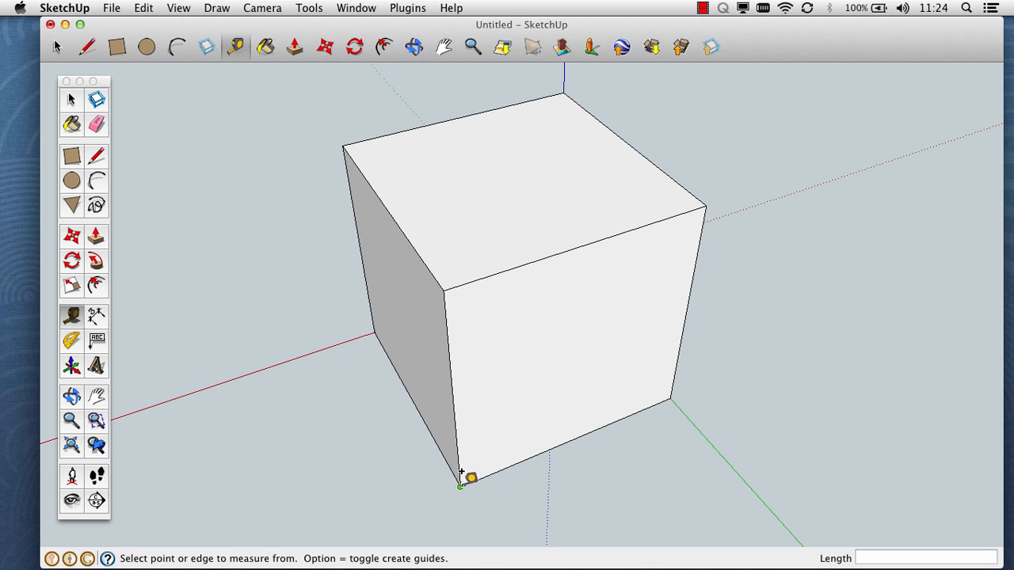
left_click(460, 483)
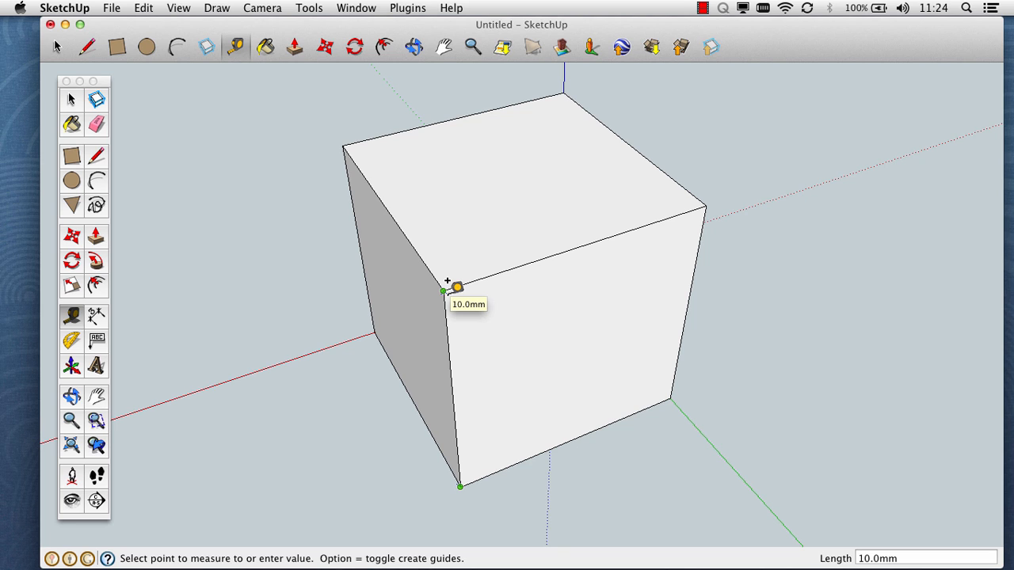
left_click(447, 282)
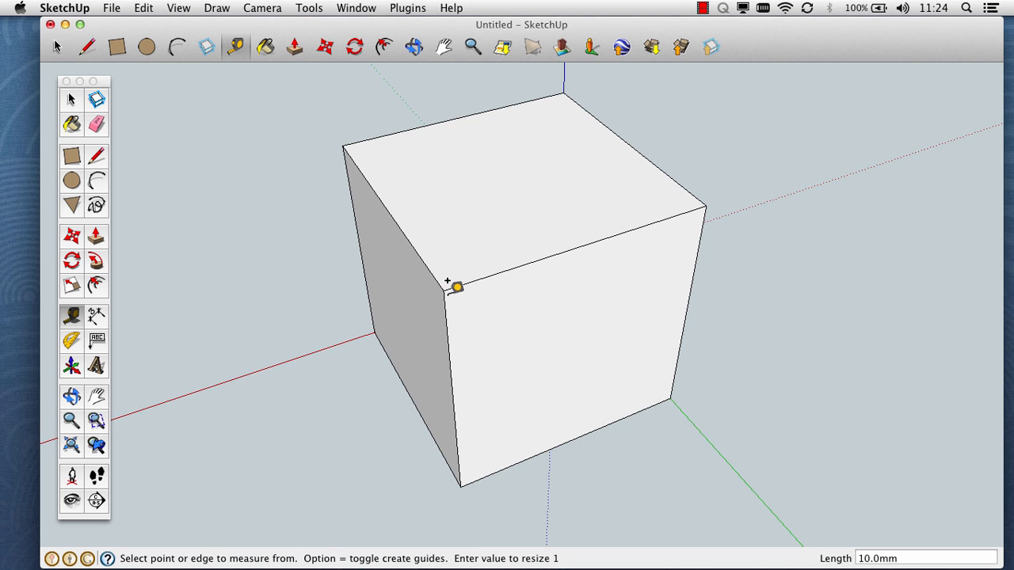
- Undo the Push/Pull of the square and redo it to restore the cube
left_click(143, 10)
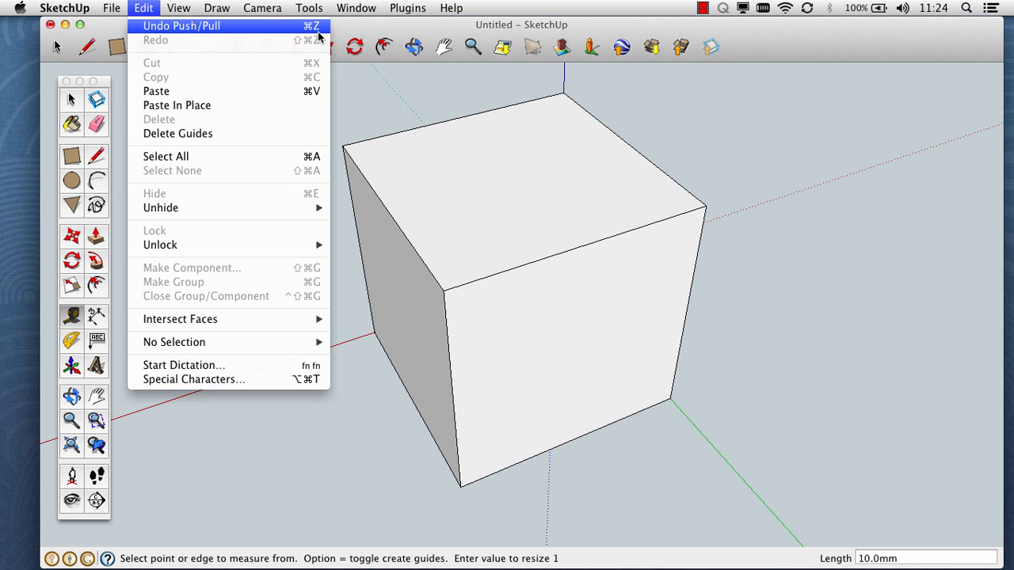
left_click(273, 31)
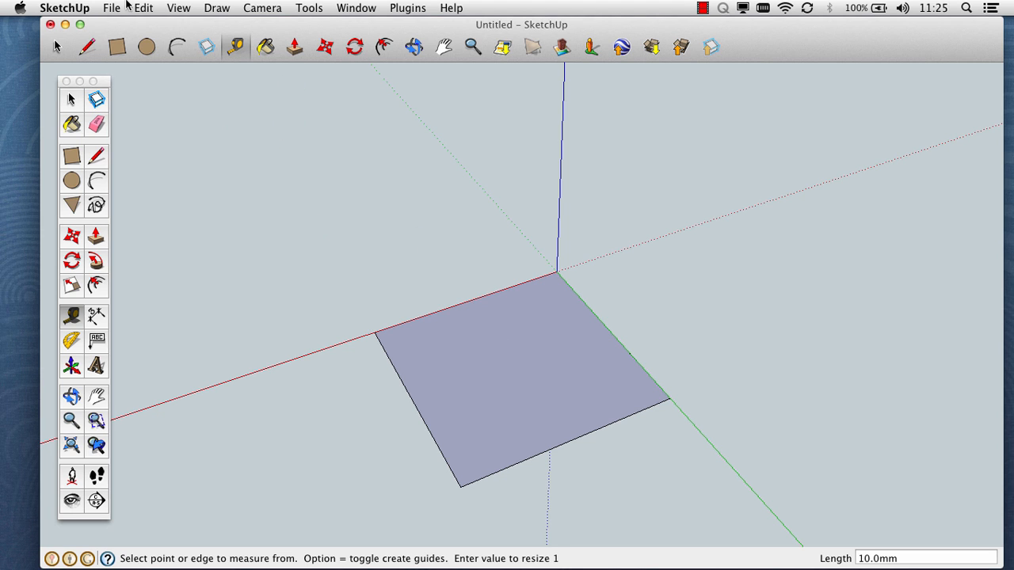
left_click(147, 7)
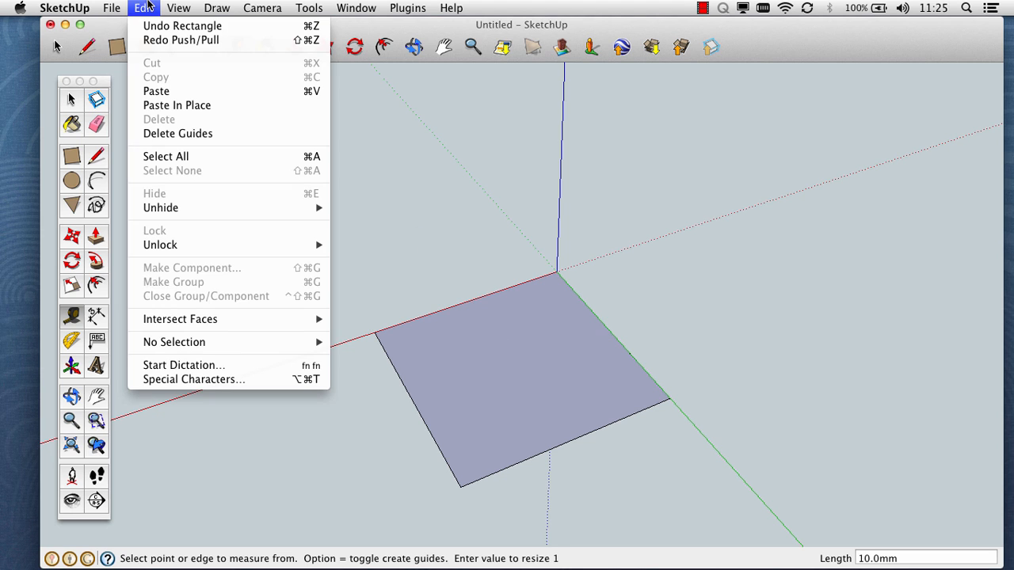
left_click(182, 40)
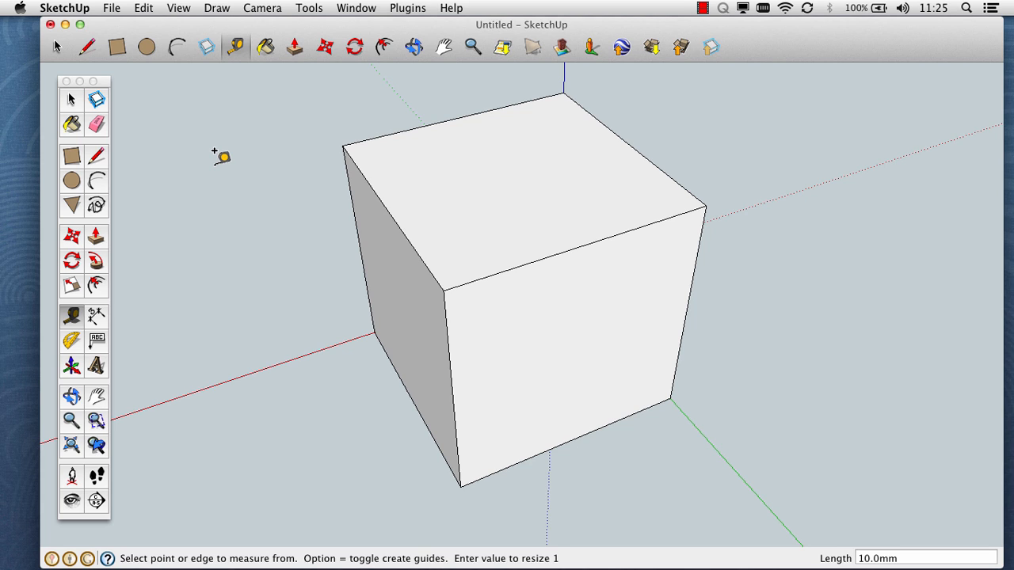
- Select the cube's top face, and change the selection to the front edge of that face
left_click(72, 100)
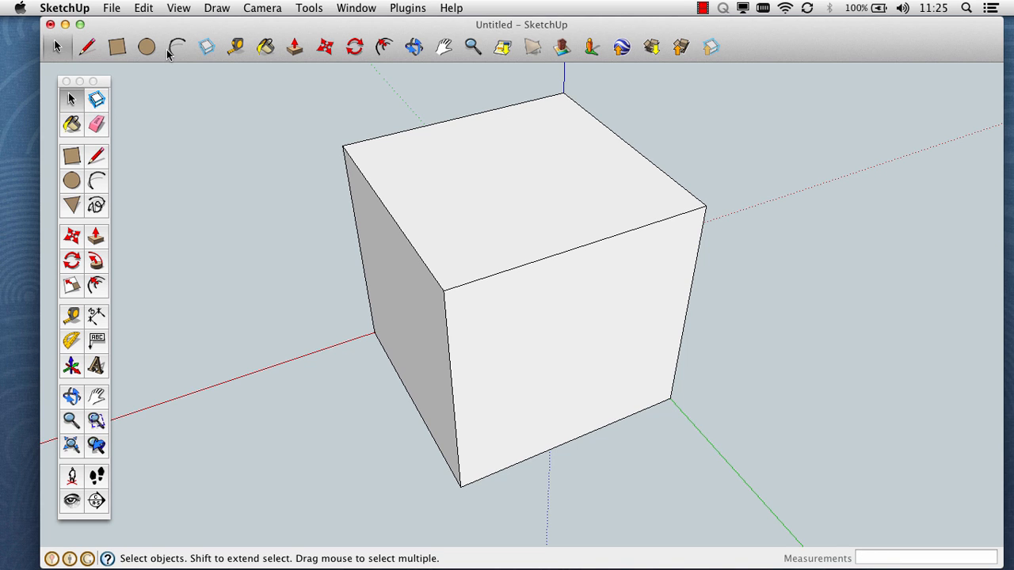
left_click(496, 208)
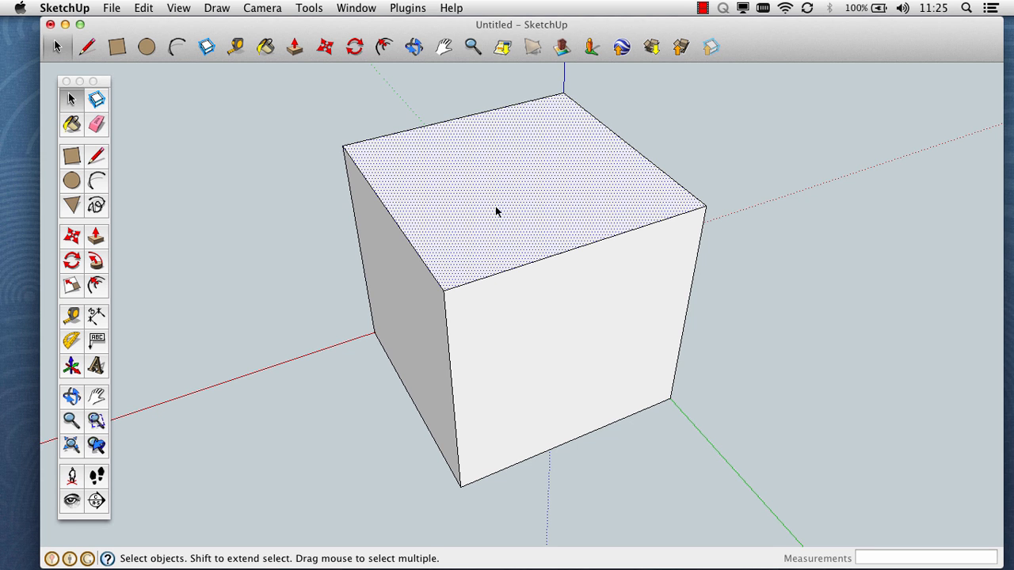
left_click(541, 262)
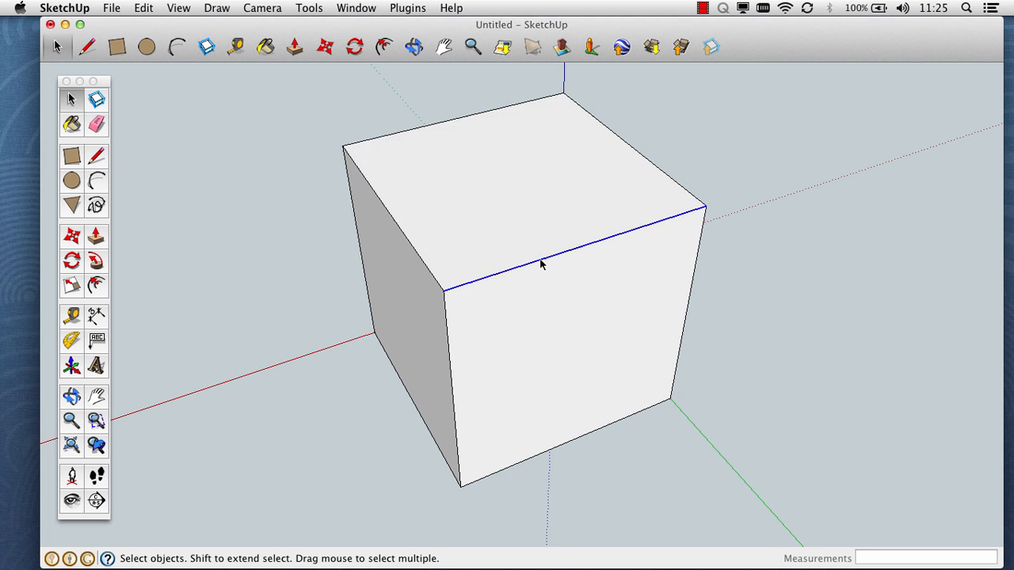
- Select the cube's top face, expand the selection to all connected faces and edges, and clear it
left_click(532, 182)
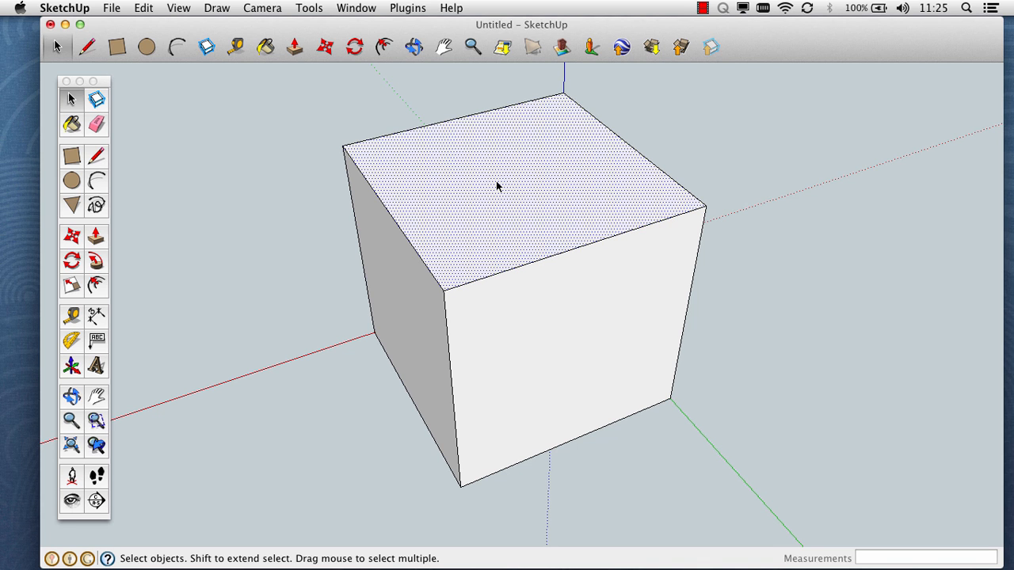
double_click(497, 183)
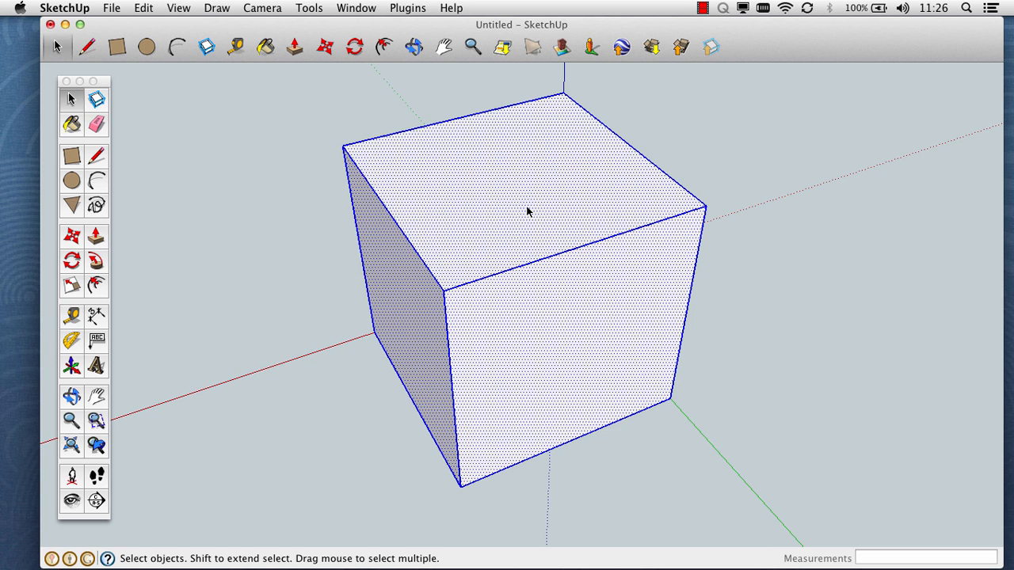
left_click(293, 118)
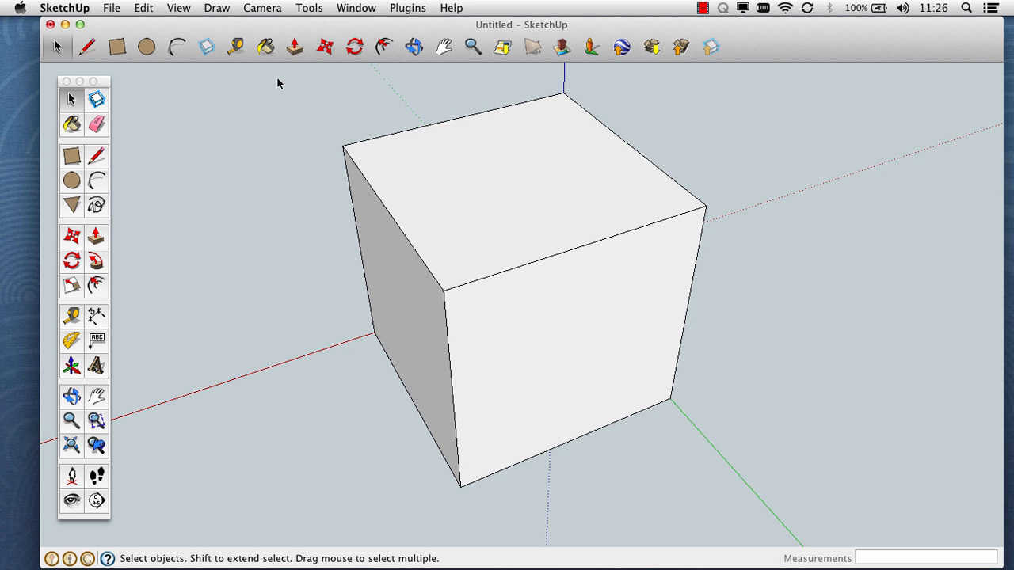
- Enclose the whole cube in a selection window and combine its faces and edges into a group
left_click_drag(303, 101, 803, 526)
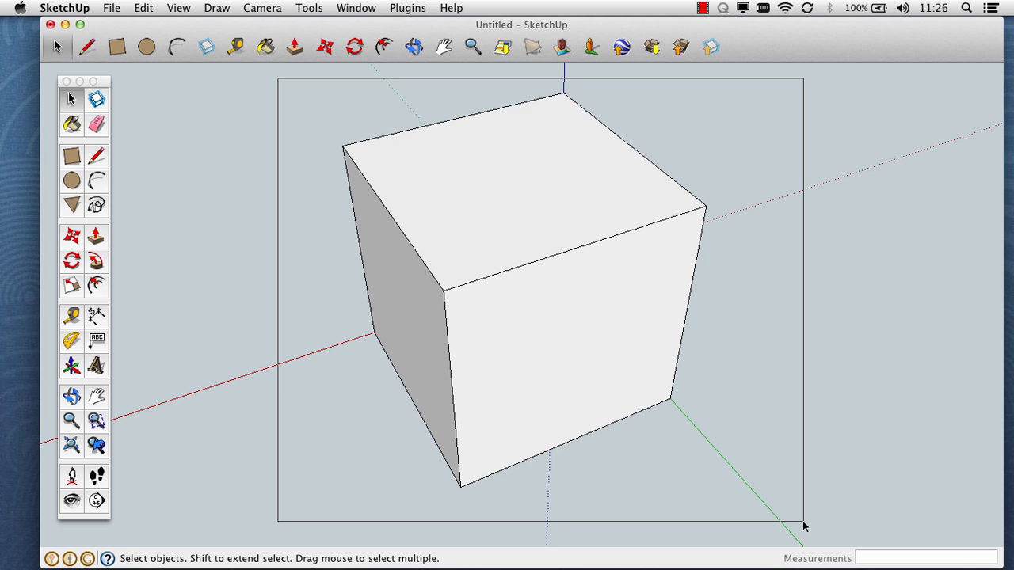
mouse_move(804, 525)
left_mouse_down()
mouse_move(769, 516)
mouse_move(797, 528)
mouse_move(810, 526)
mouse_move(807, 516)
mouse_move(731, 506)
mouse_move(813, 529)
left_mouse_up()
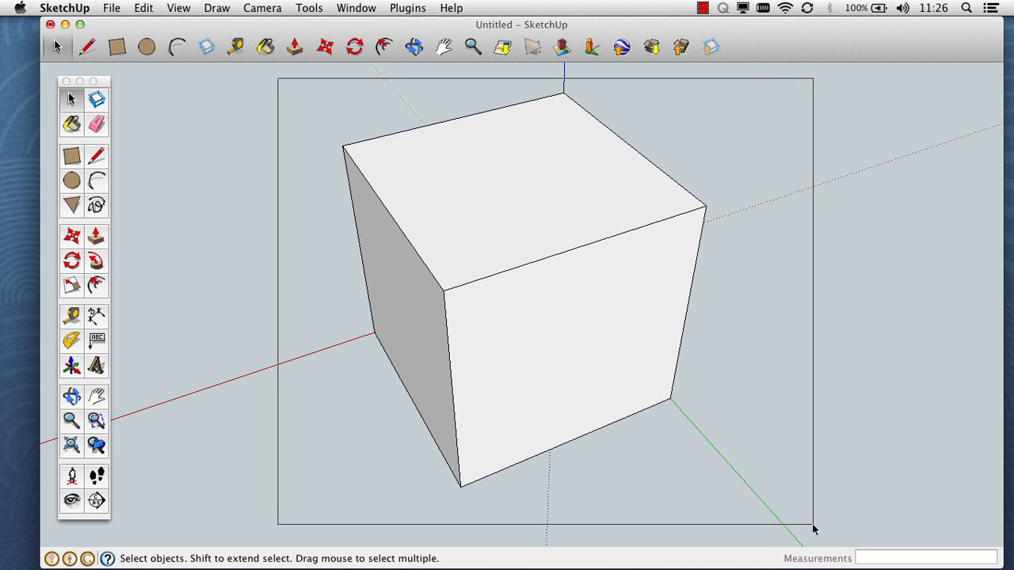
left_click_drag(814, 529, 788, 516)
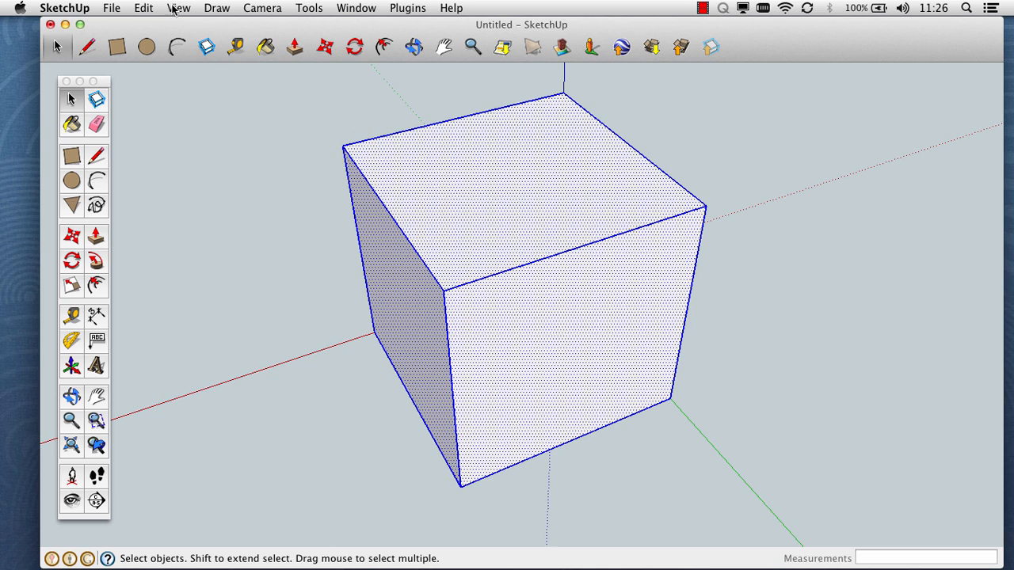
left_click(136, 7)
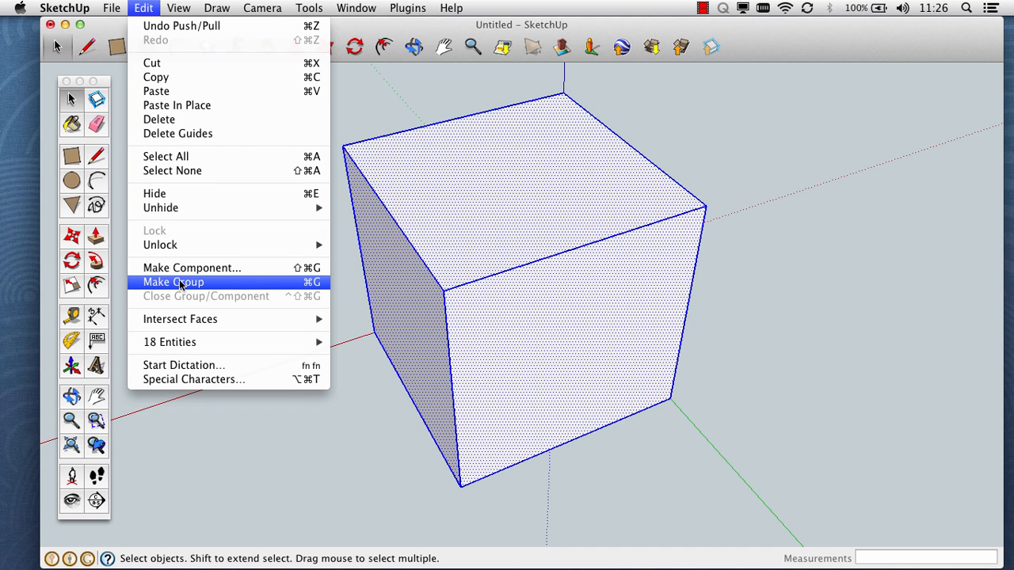
left_click(356, 105)
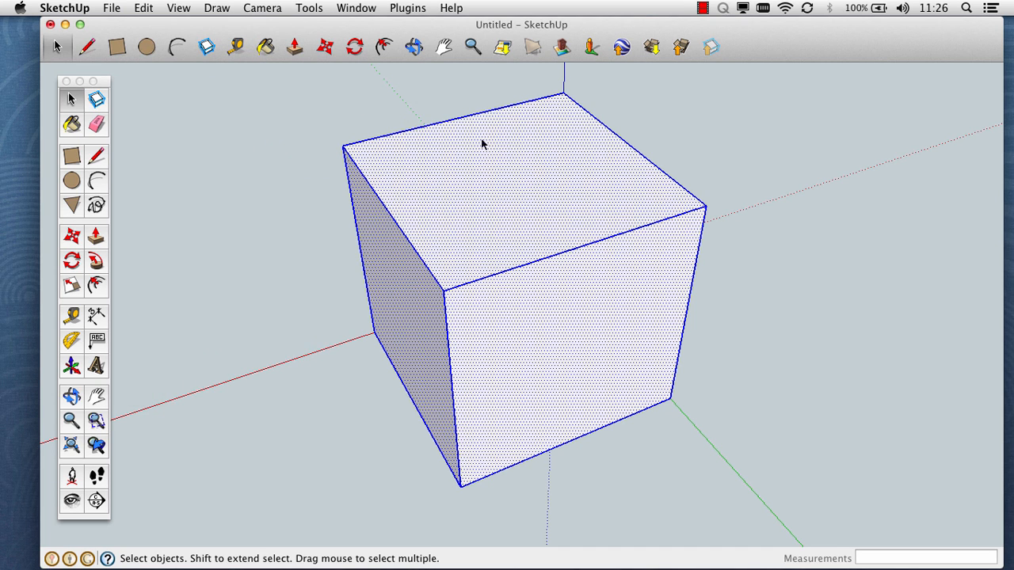
right_click(490, 202)
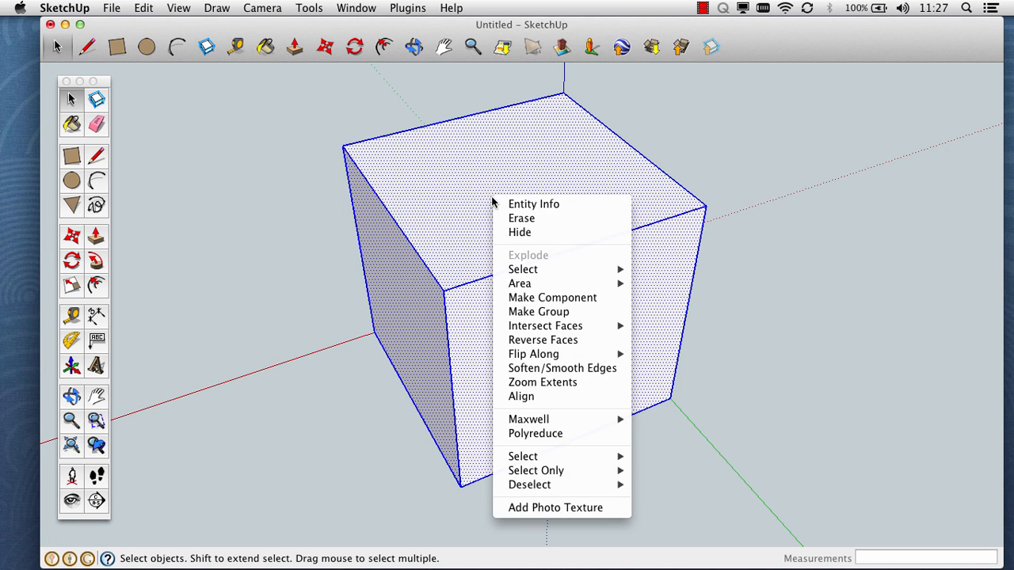
left_click(541, 314)
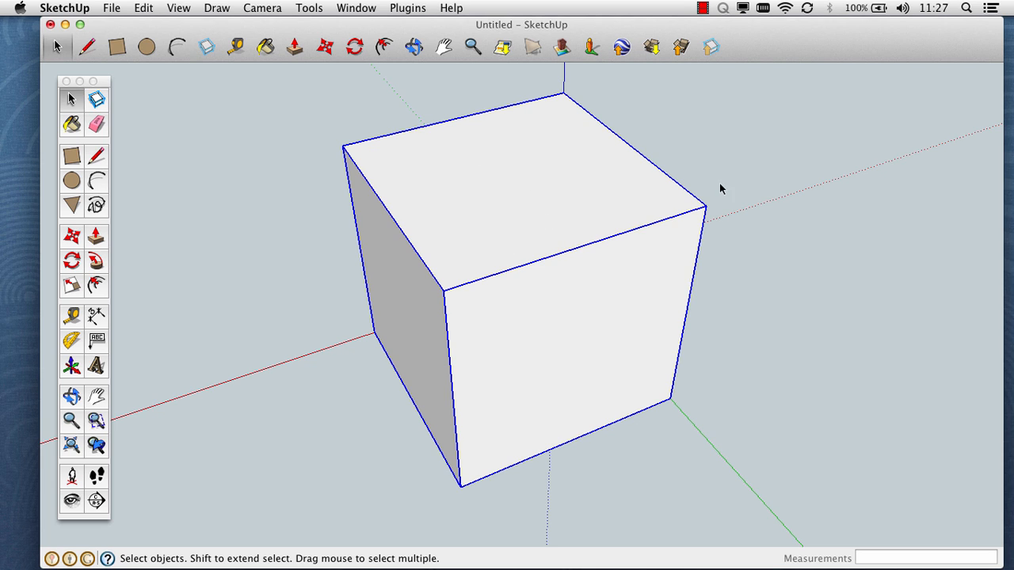
- Deselect the cube group and reselect it as one object, repeating the check once
left_click(823, 166)
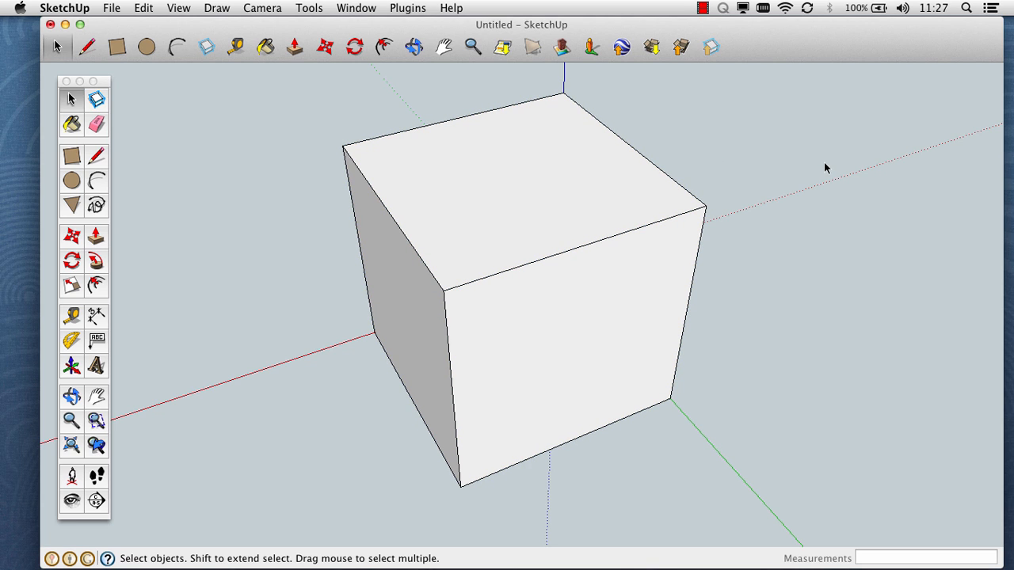
triple_click(511, 193)
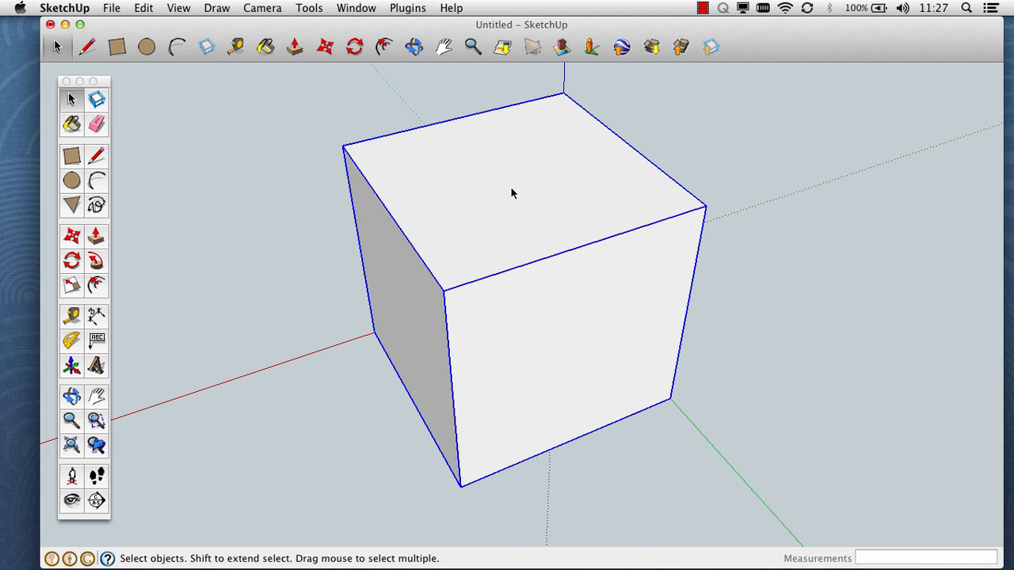
left_click(776, 125)
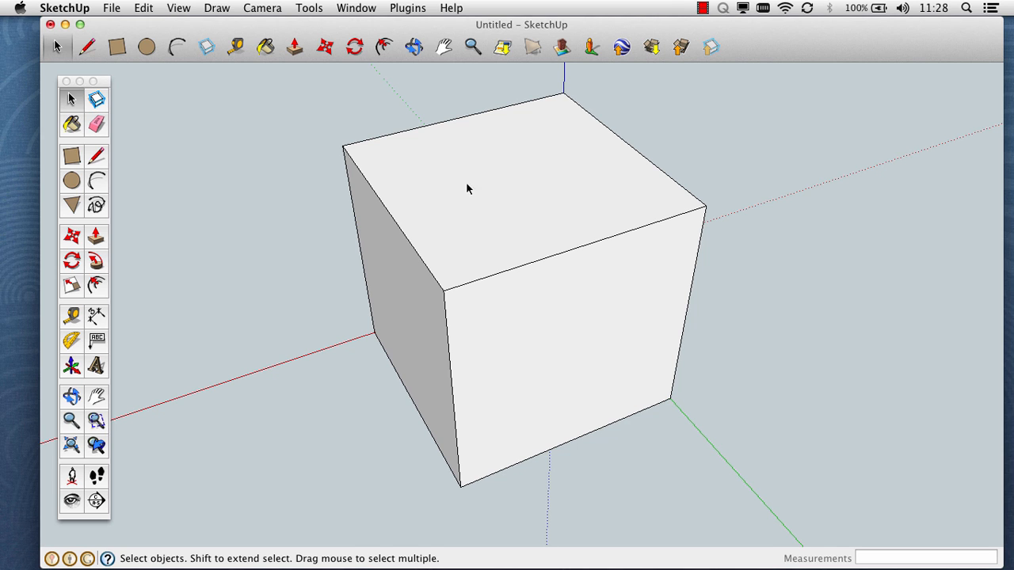
triple_click(529, 183)
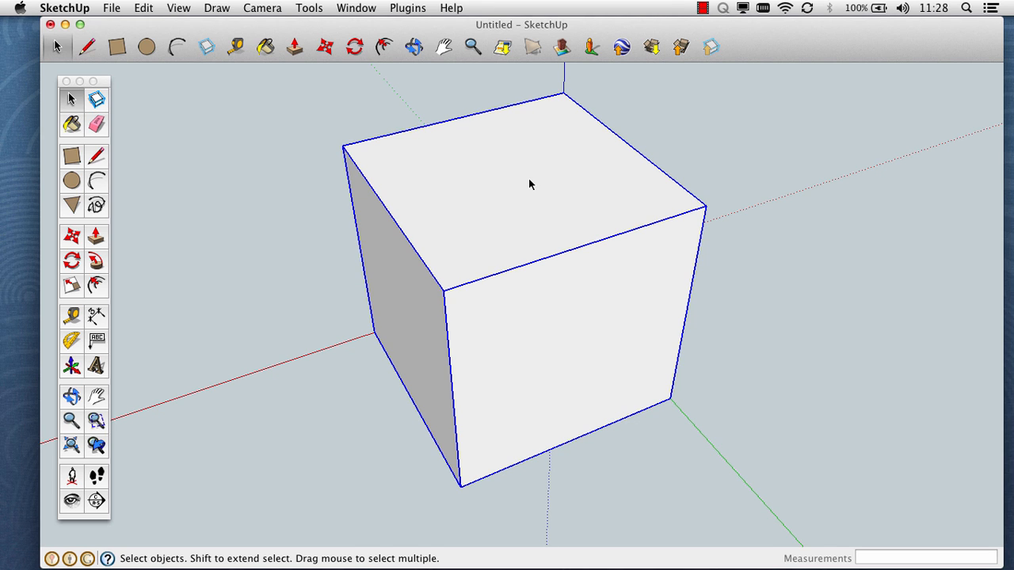
- Open the cube group for editing and select its top face together with the bounding edges
double_click(529, 181)
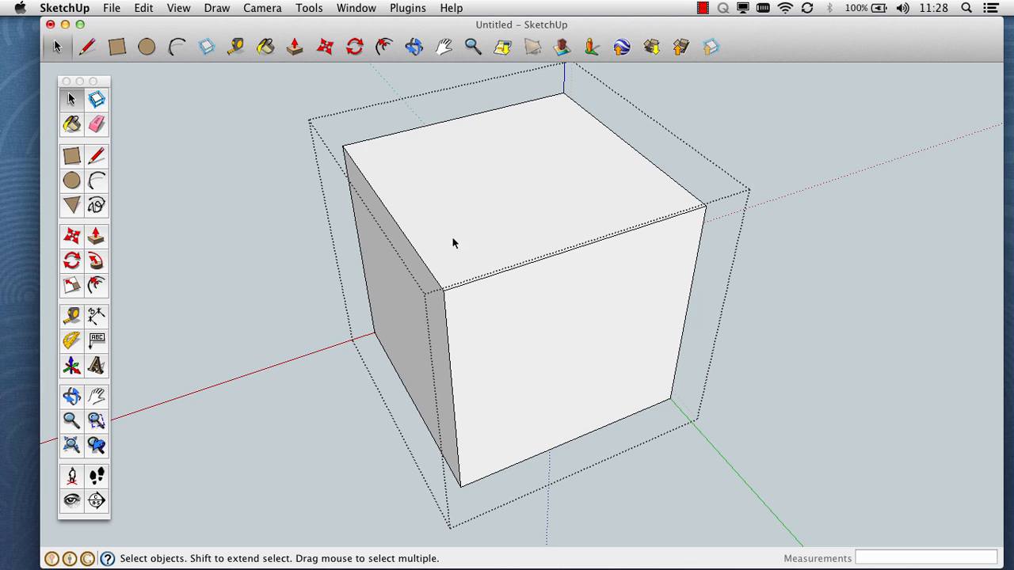
key("o")
left_click_drag(538, 258, 634, 262)
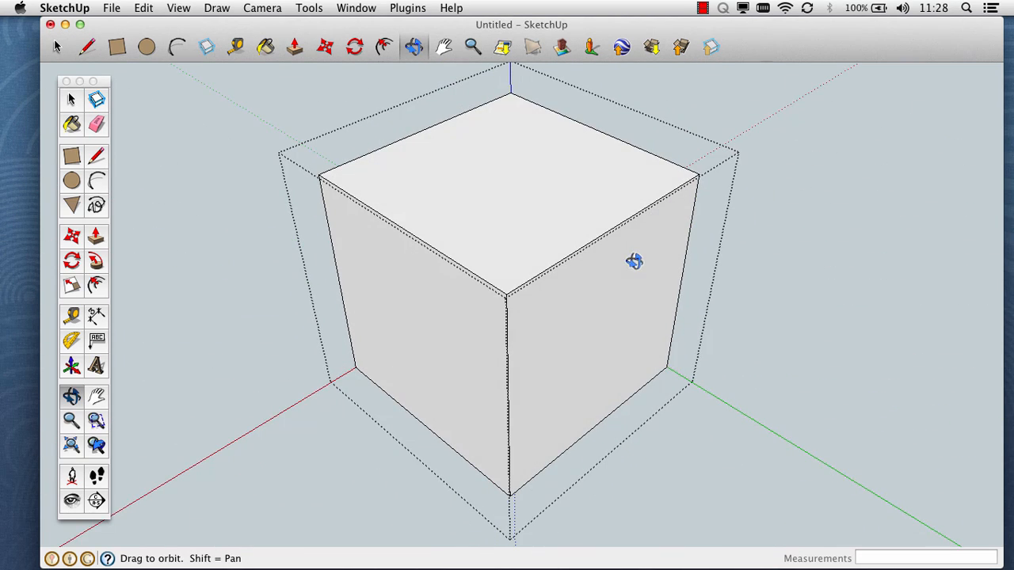
left_click(69, 94)
left_click(442, 174)
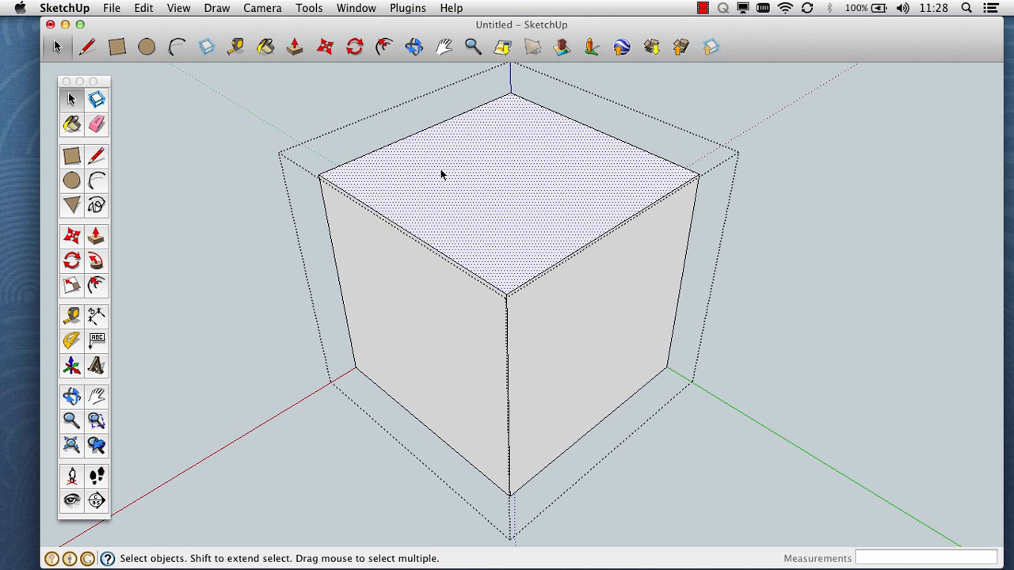
double_click(499, 204)
- Select the group's two visible side faces in turn, the second with its bounding edges, and leave the group
left_click(415, 289)
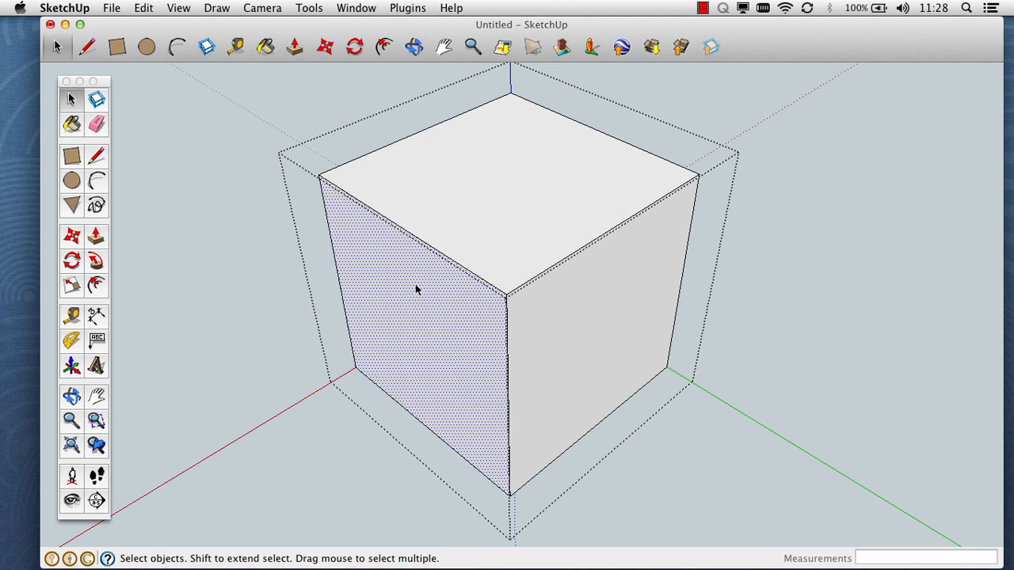
left_click(415, 289)
double_click(577, 307)
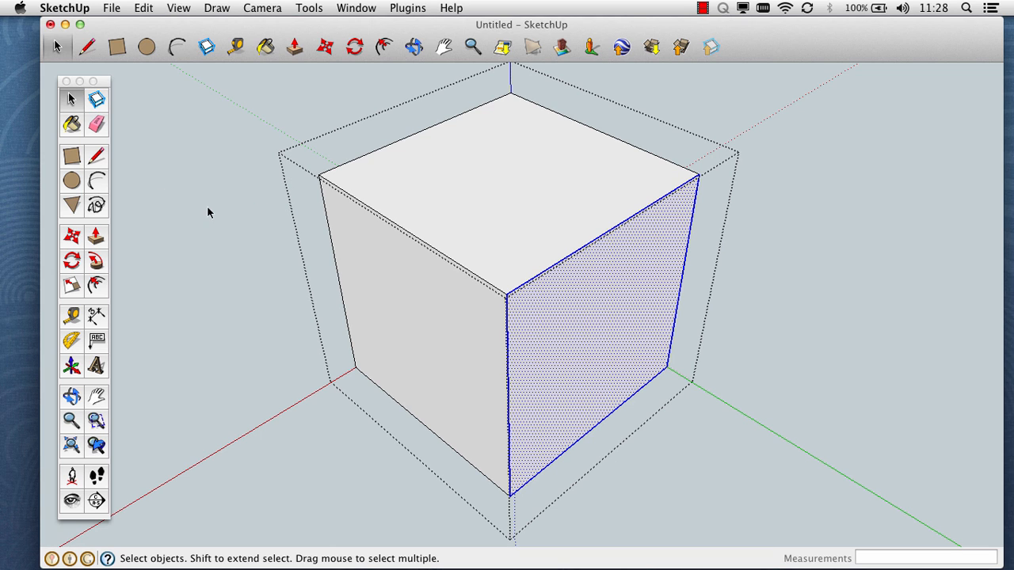
left_click(223, 258)
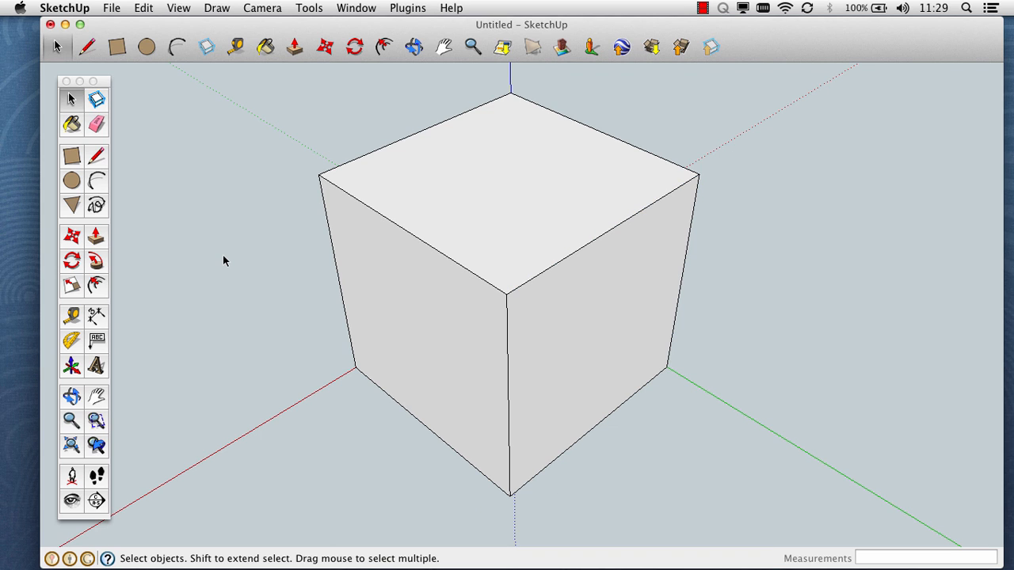
left_click(134, 5)
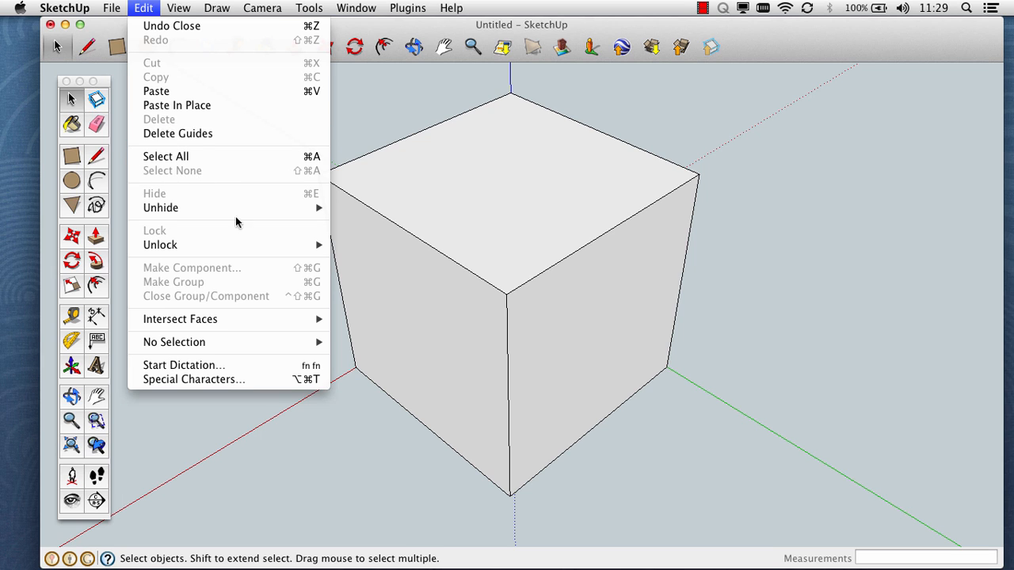
left_click(326, 454)
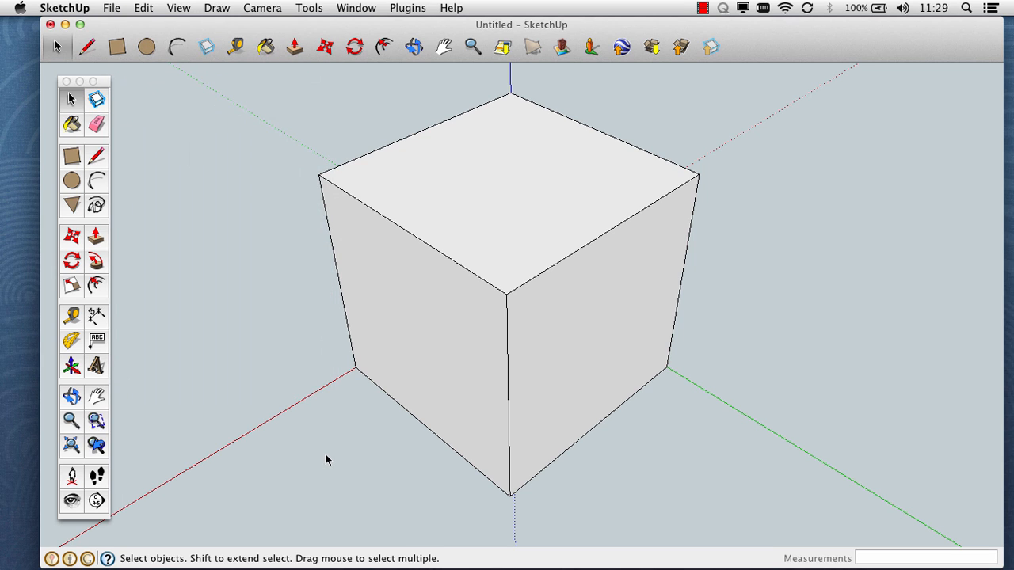
- Select the cube group, open it for editing, and close it without changing its geometry
key("o")
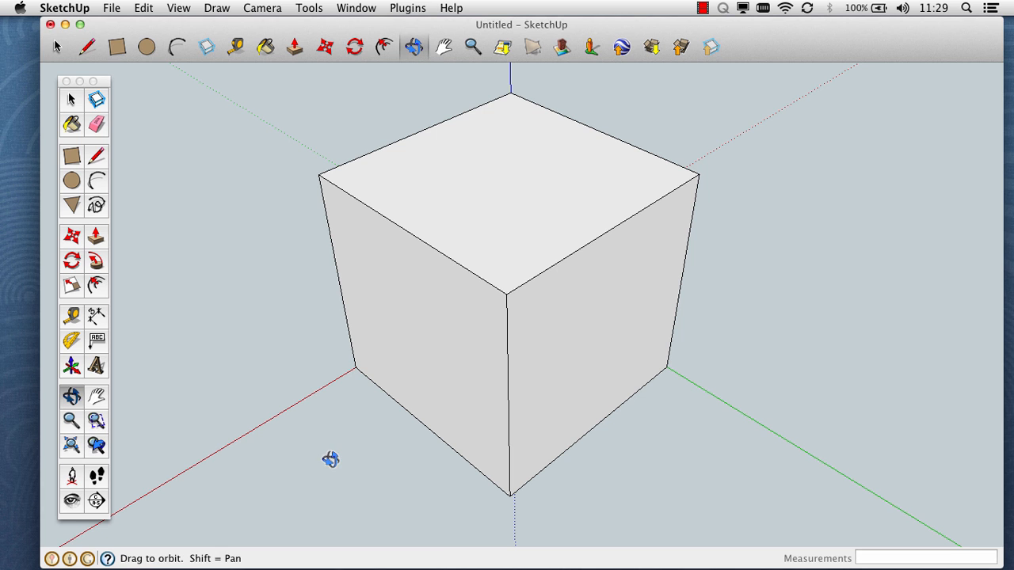
scroll(446, 294, "down", 3)
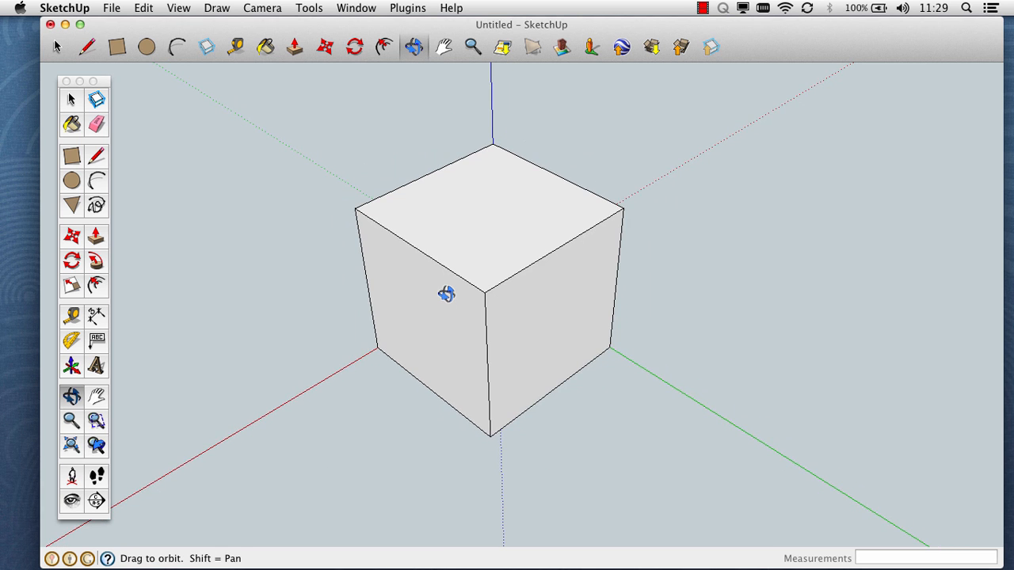
left_click_drag(396, 294, 714, 370)
left_click_drag(462, 319, 305, 321)
key("h")
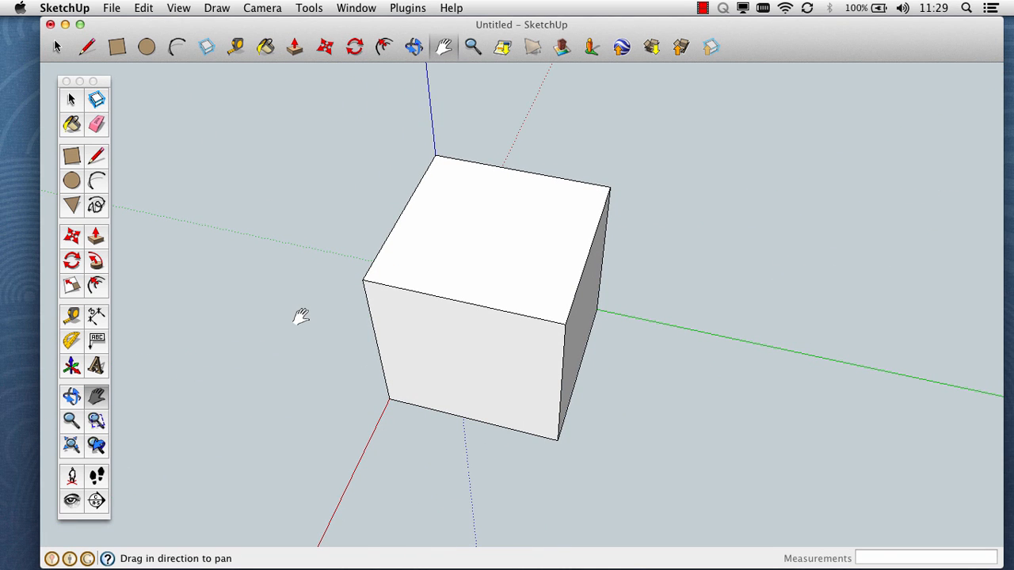
mouse_move(461, 287)
left_mouse_down()
mouse_move(394, 317)
mouse_move(660, 335)
mouse_move(425, 307)
mouse_move(475, 302)
left_mouse_up()
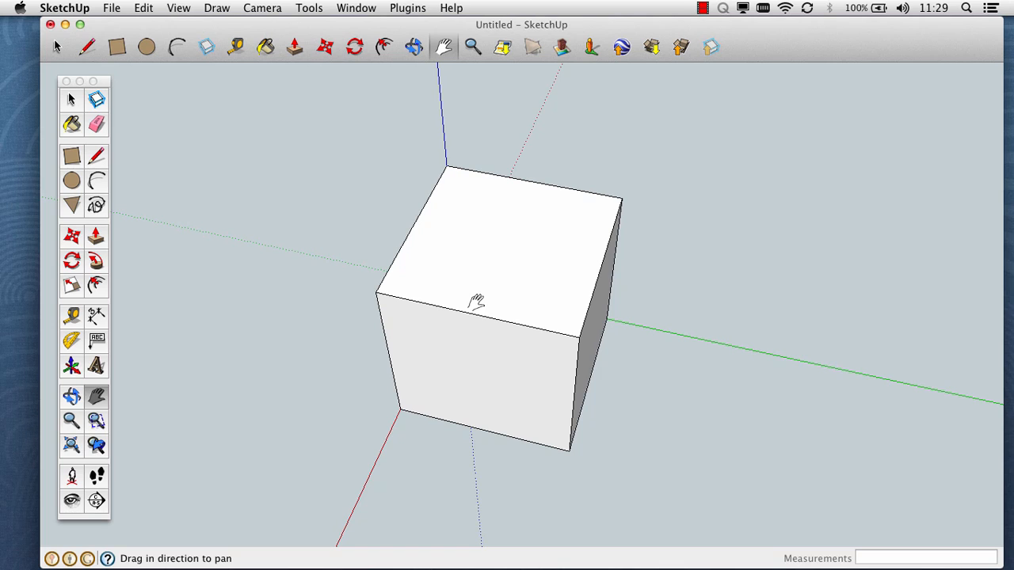
left_click(71, 101)
triple_click(497, 222)
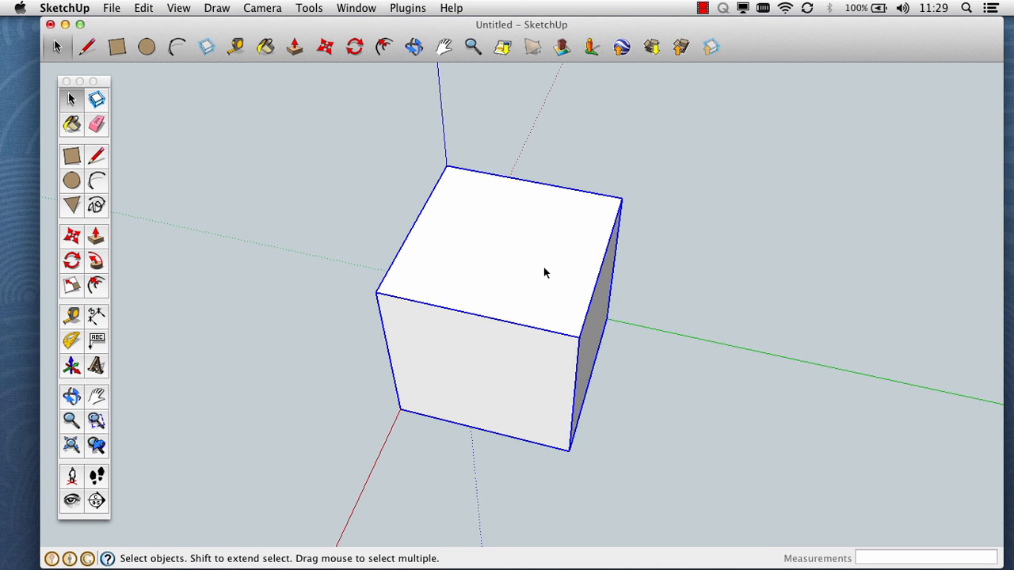
double_click(522, 264)
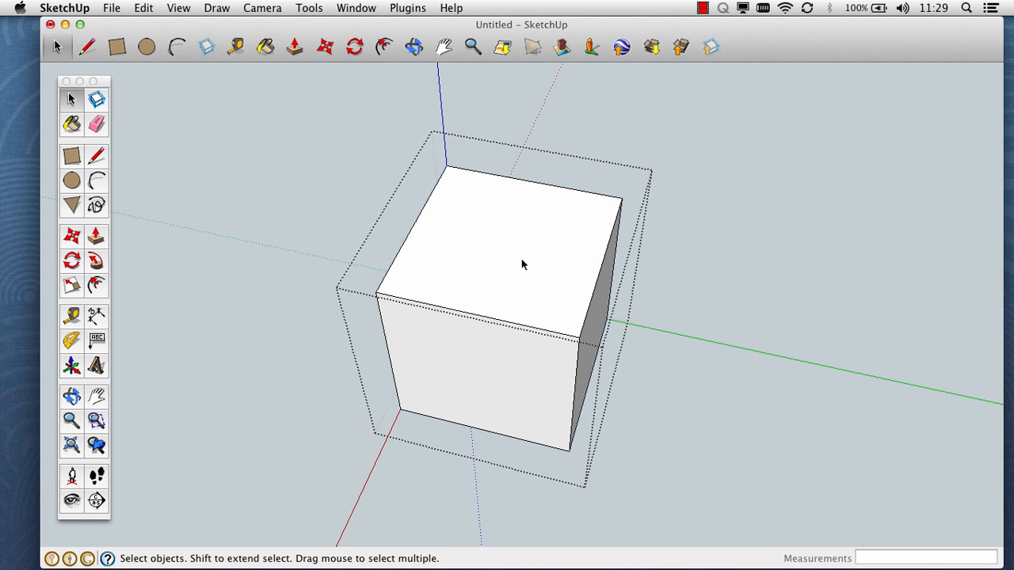
left_click(355, 182)
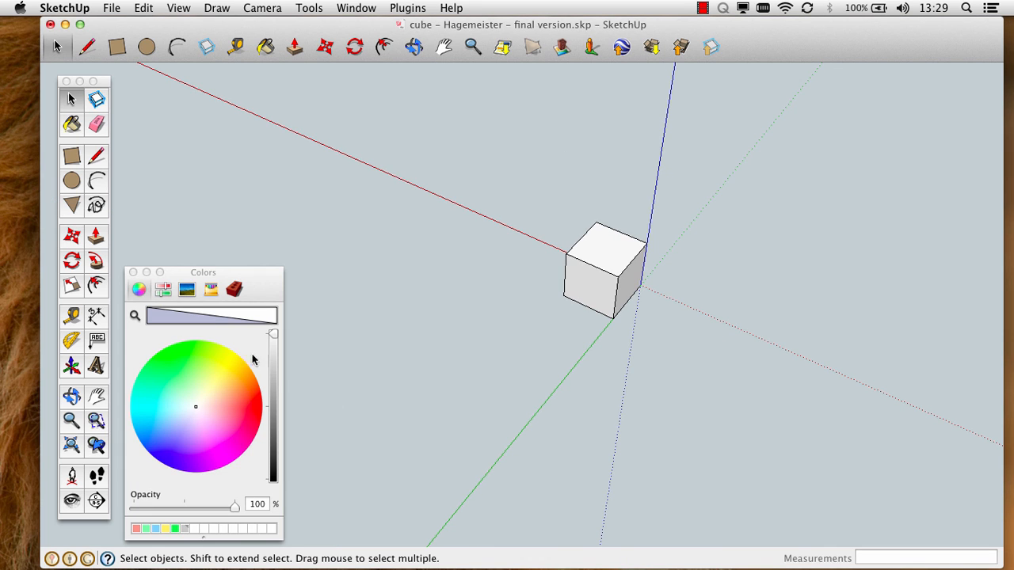
- Close the Colors window and save the final-version cube model under its existing name
left_click(133, 272)
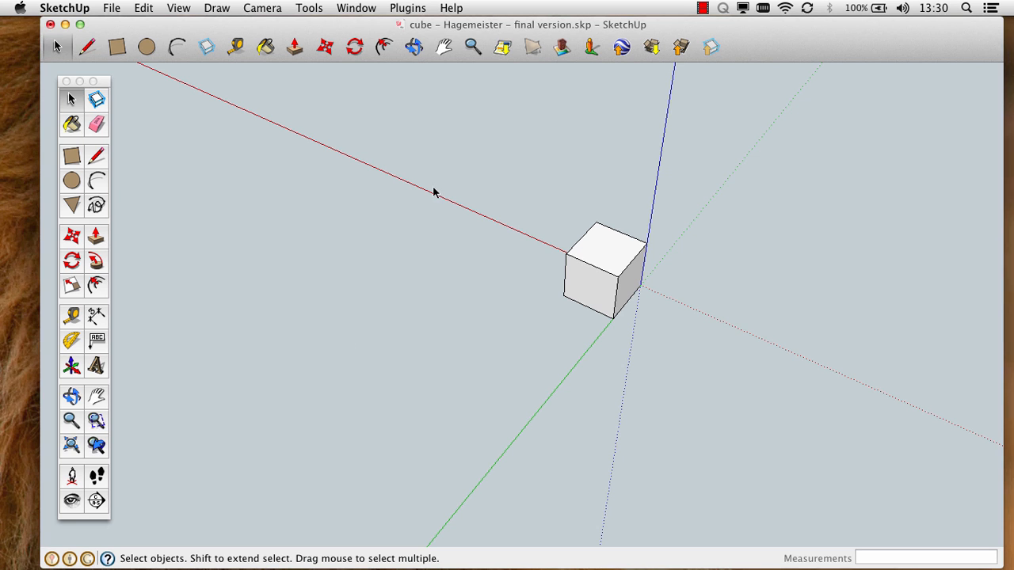
scroll(619, 267, "up", 2)
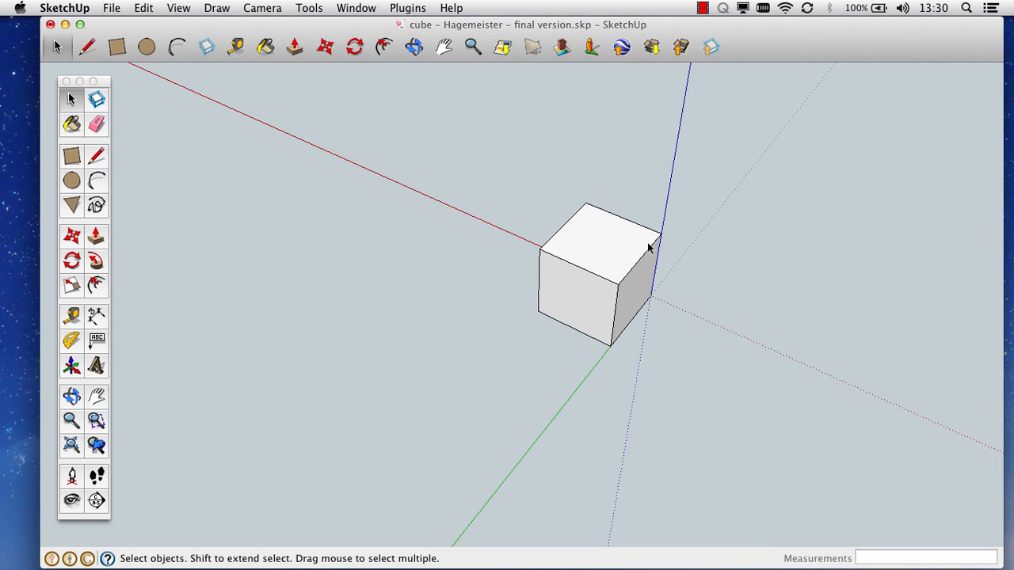
left_click(112, 8)
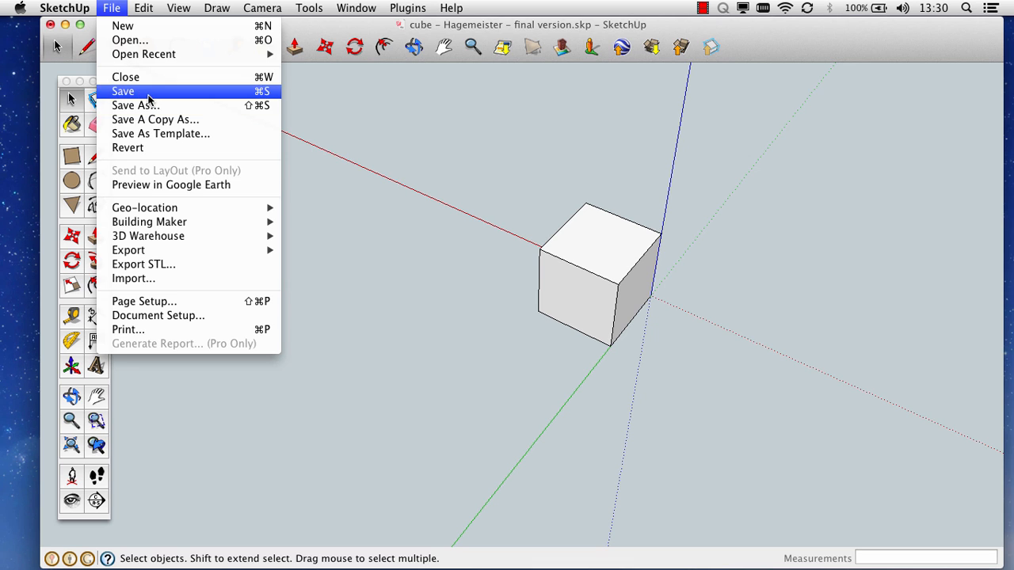
left_click(149, 93)
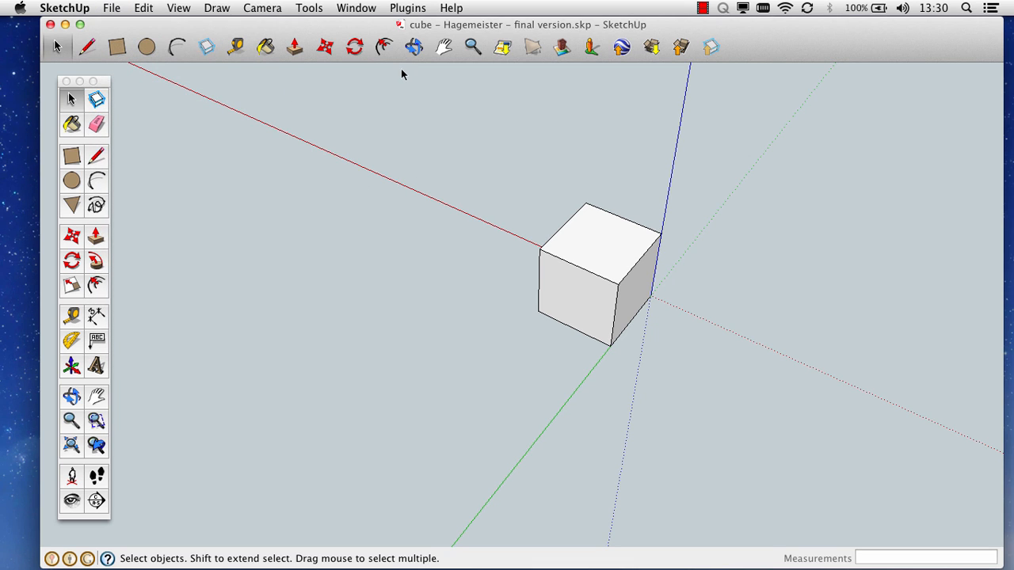
left_click(103, 8)
left_click(164, 105)
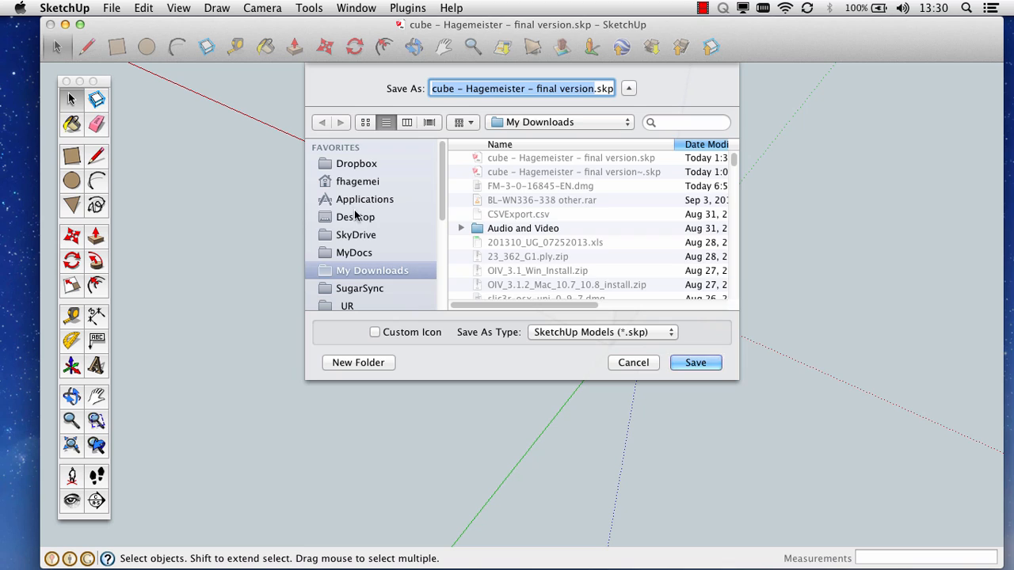
left_click(356, 216)
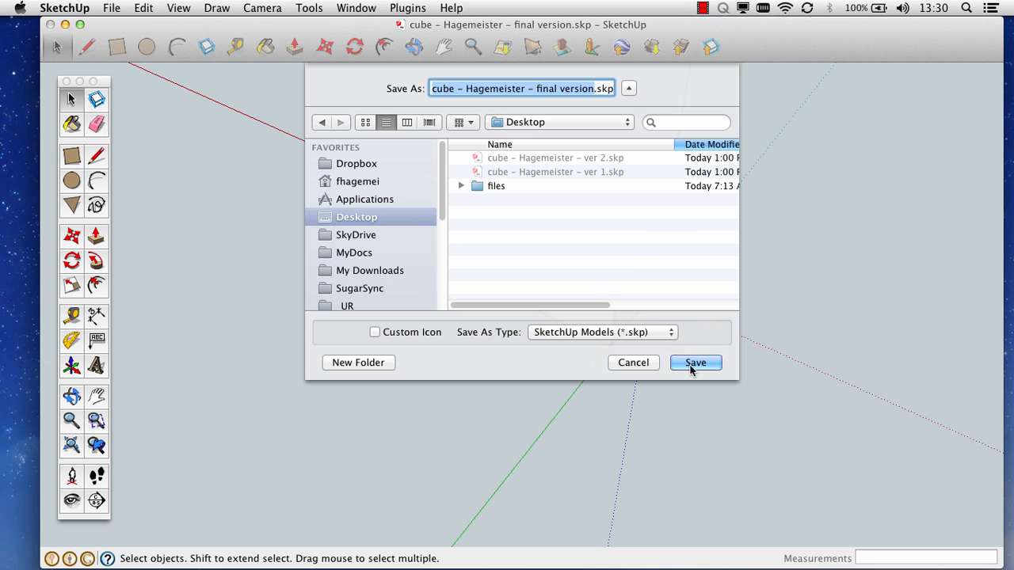
left_click(633, 362)
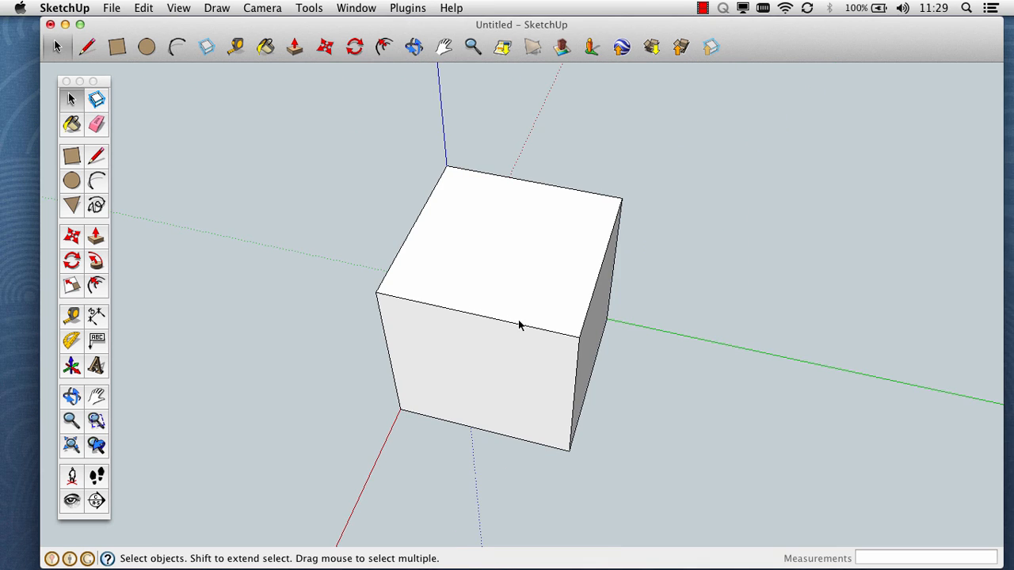
- Examine the cube group at several zoom levels and from a corner view showing its top and two side faces
scroll(519, 320, "down", 3)
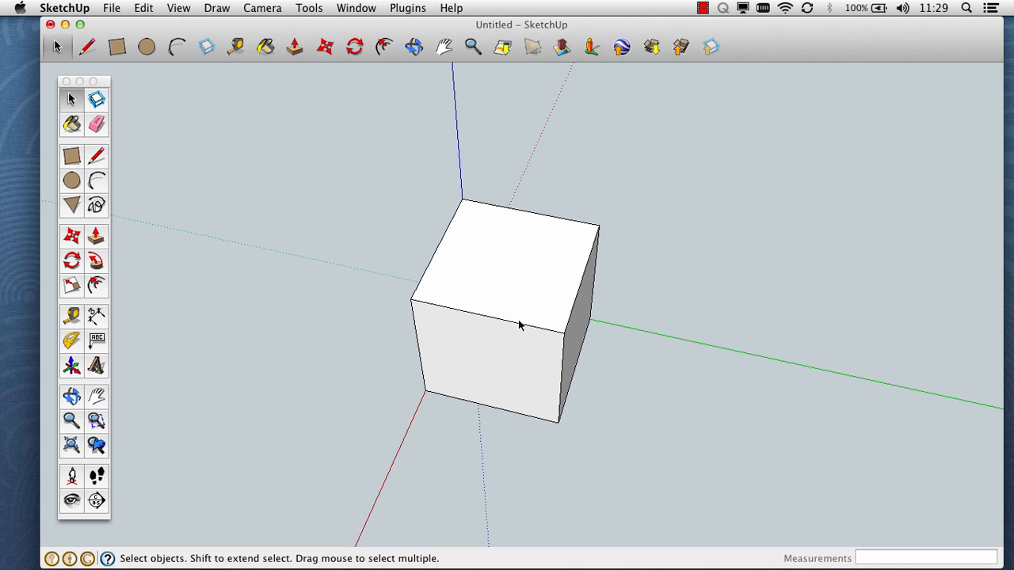
scroll(518, 325, "down", 3)
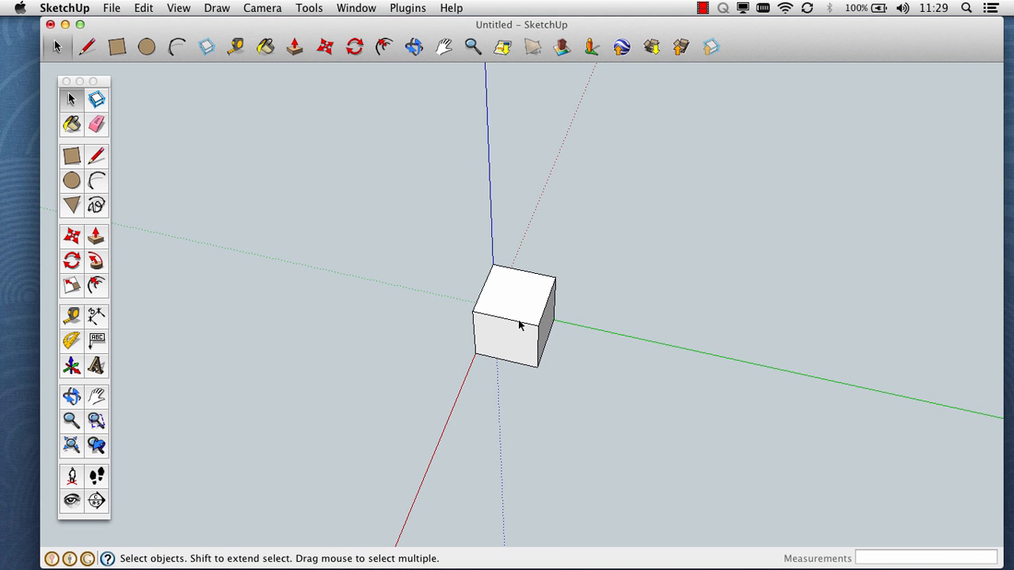
key("o")
left_click_drag(559, 328, 423, 312)
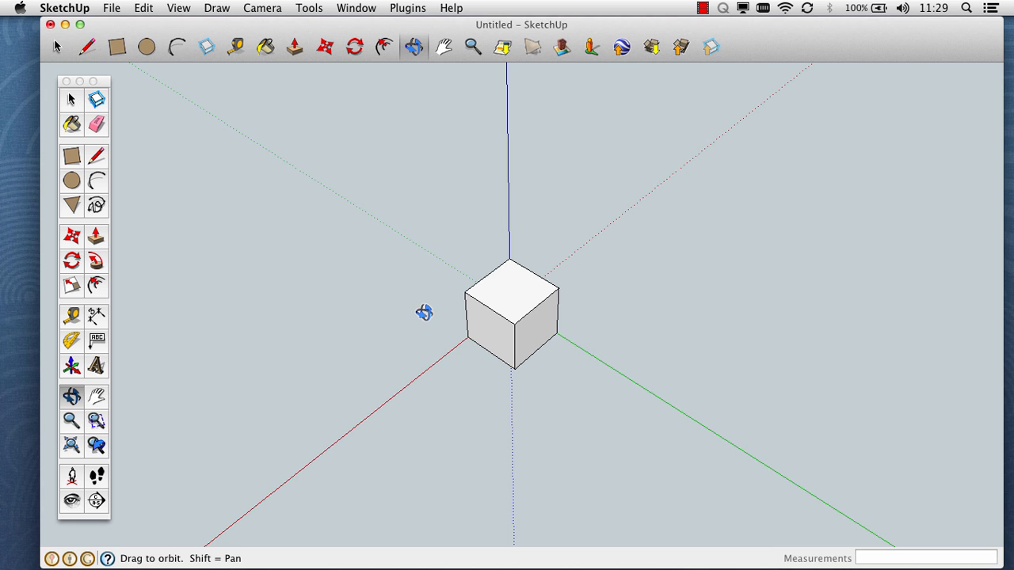
key("h")
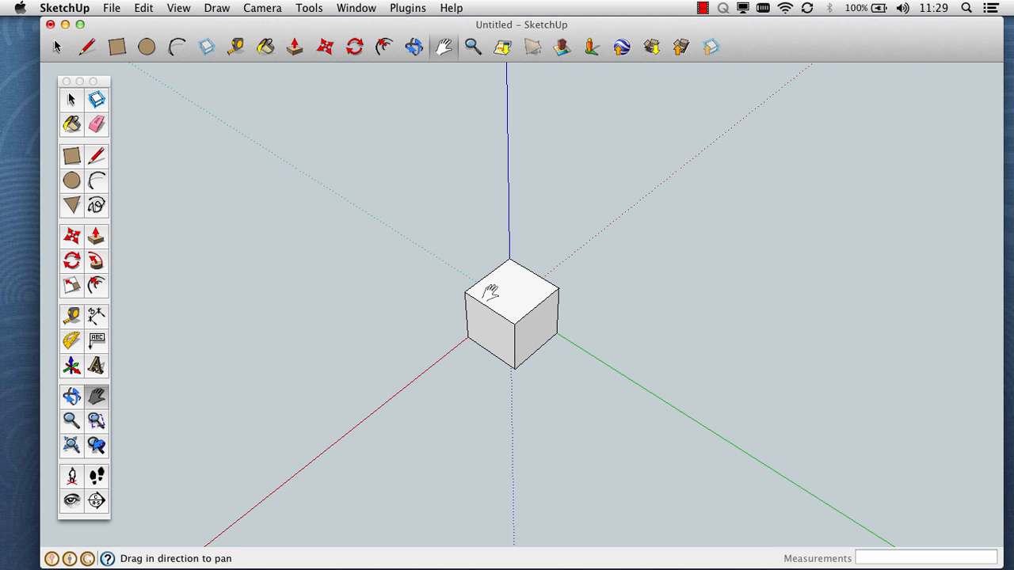
left_click_drag(494, 294, 443, 204)
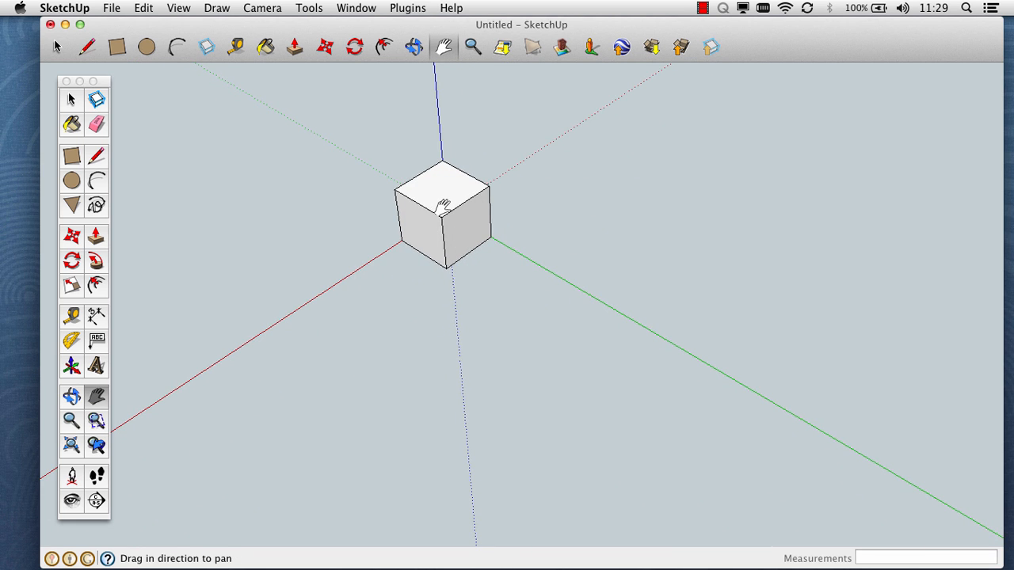
scroll(434, 179, "up", 5)
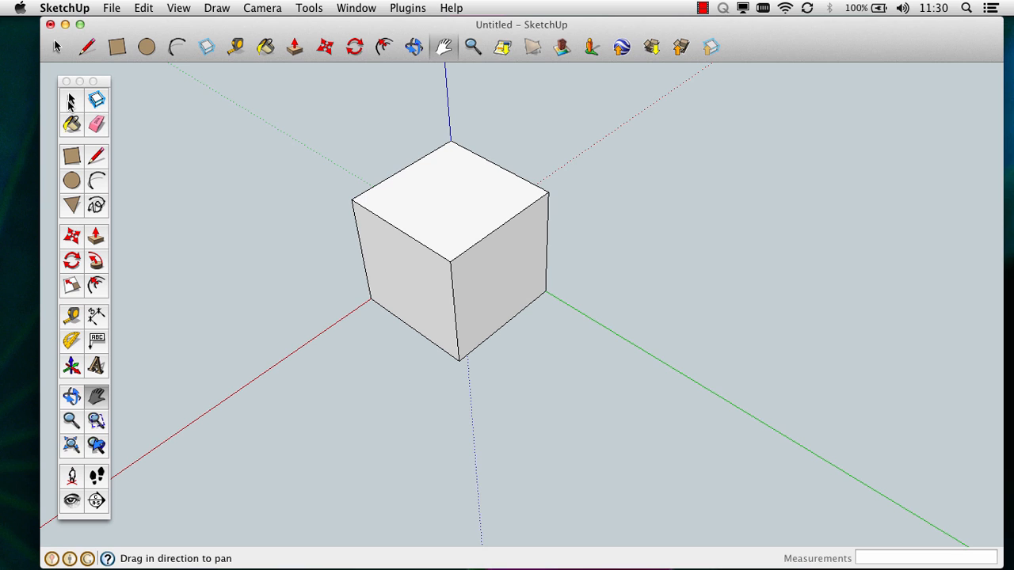
scroll(414, 231, "down", 3)
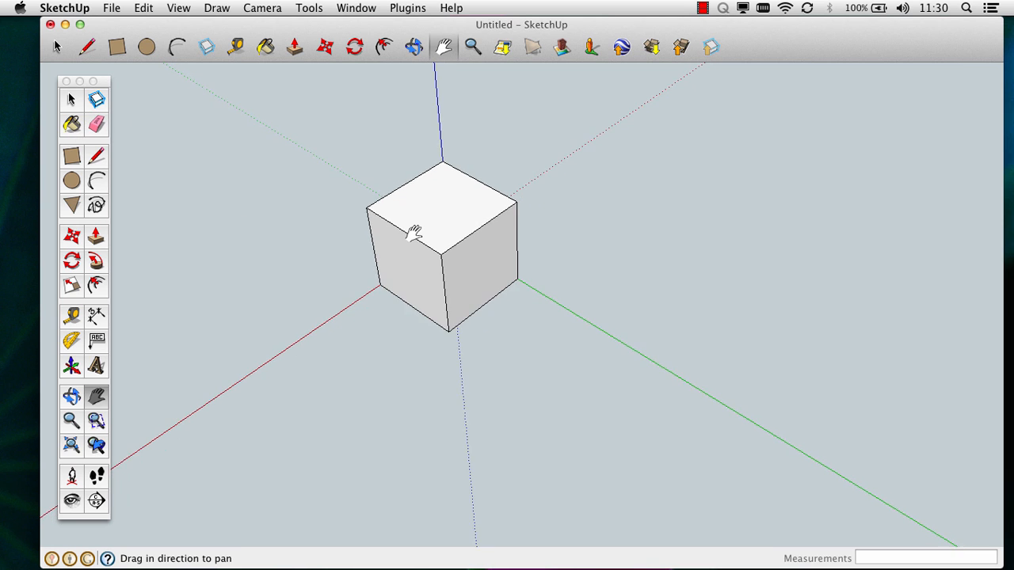
scroll(414, 231, "down", 1)
- Copy the cube group and paste the duplicate beside the original, near the green axis
left_click(71, 99)
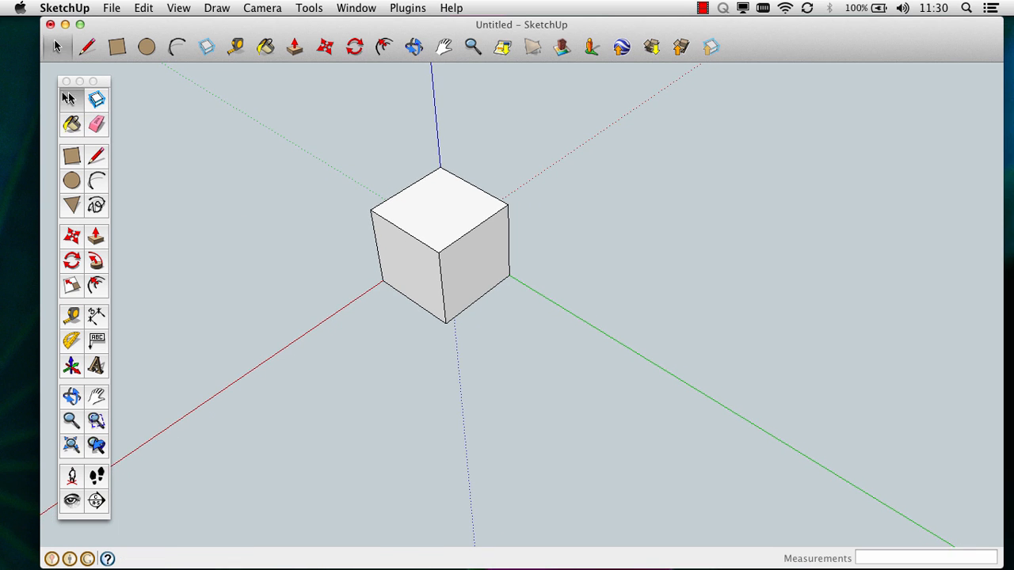
left_click(436, 208)
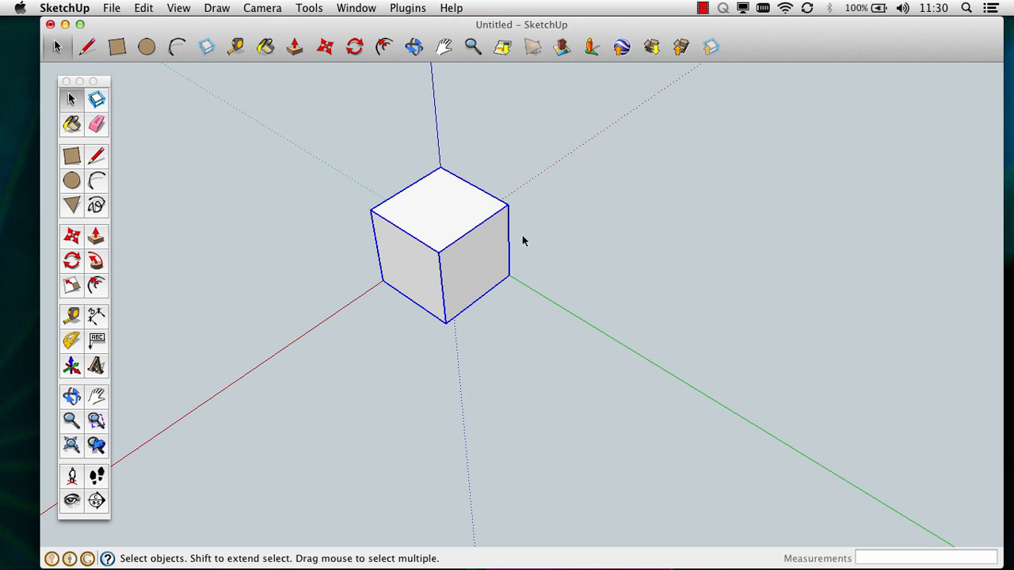
left_click(143, 8)
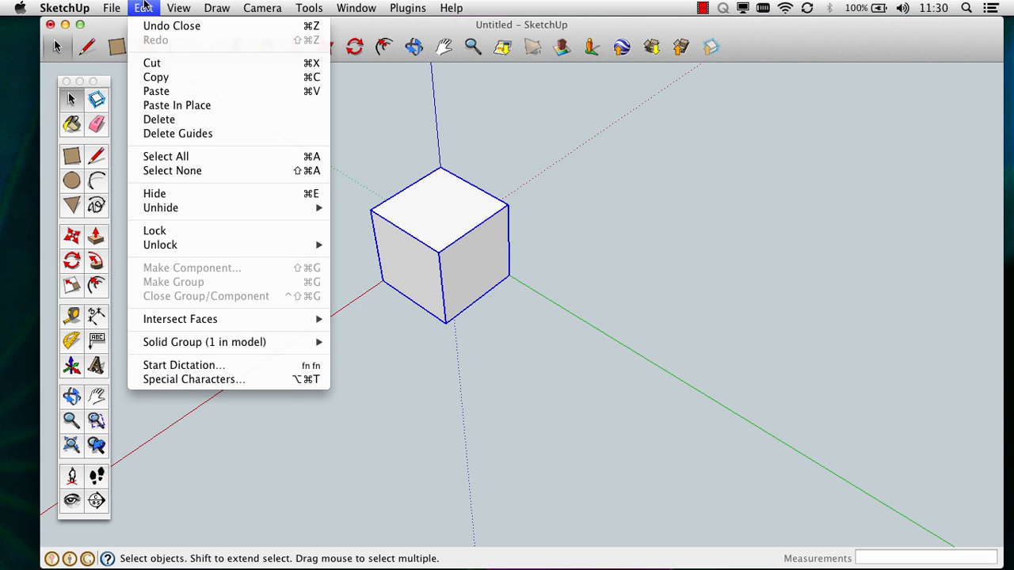
left_click(166, 77)
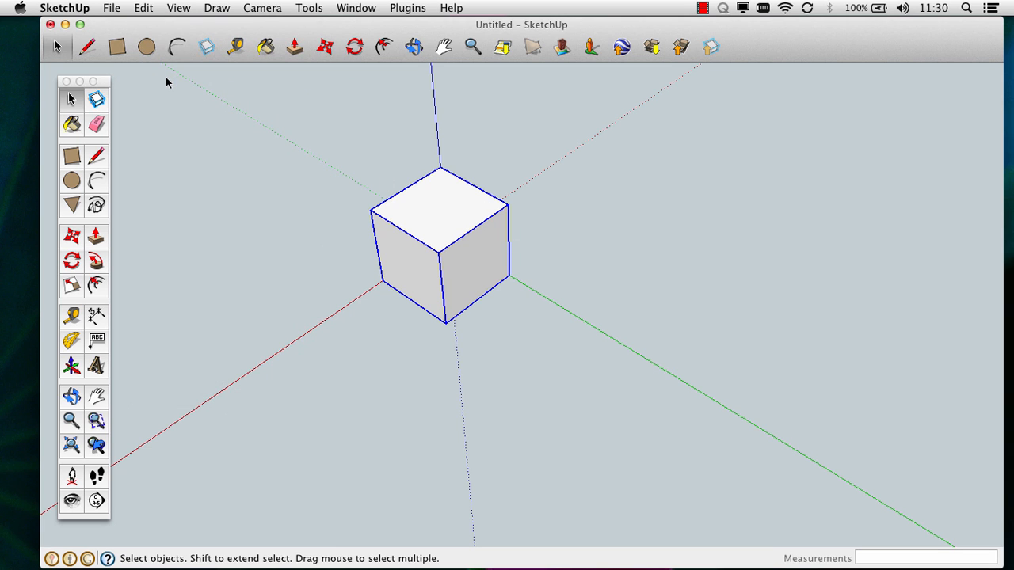
left_click(138, 6)
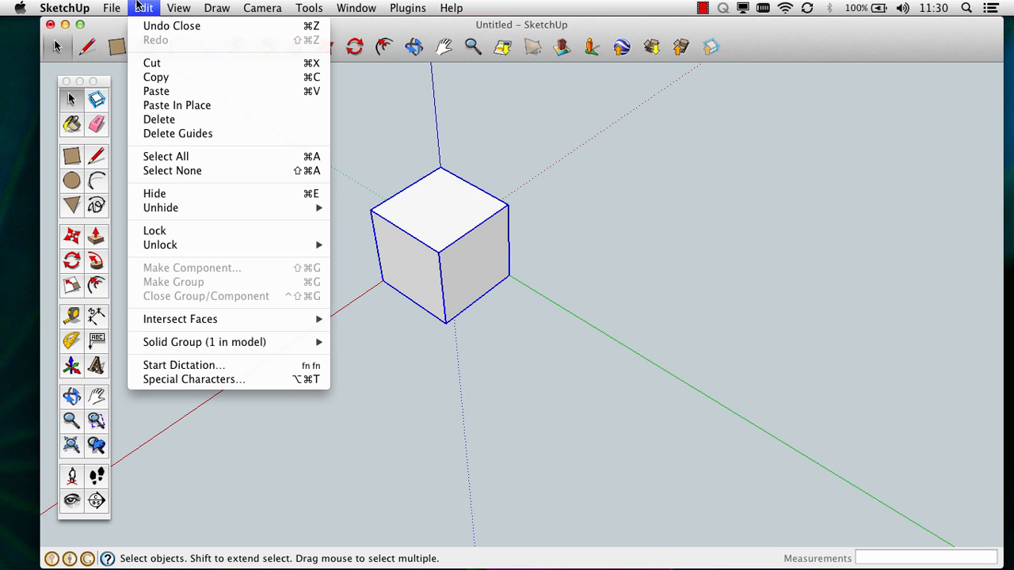
left_click(177, 92)
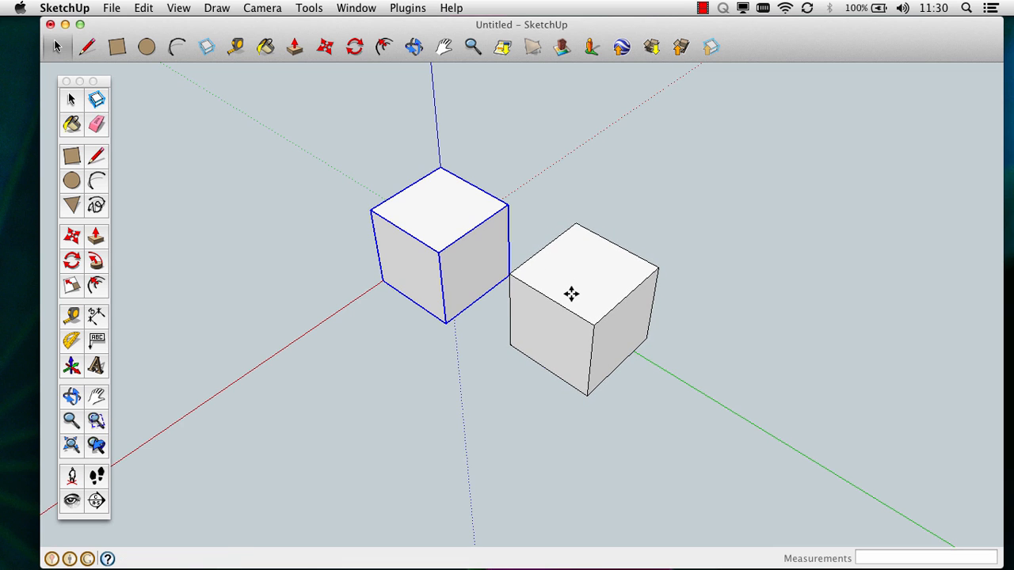
left_click(571, 294)
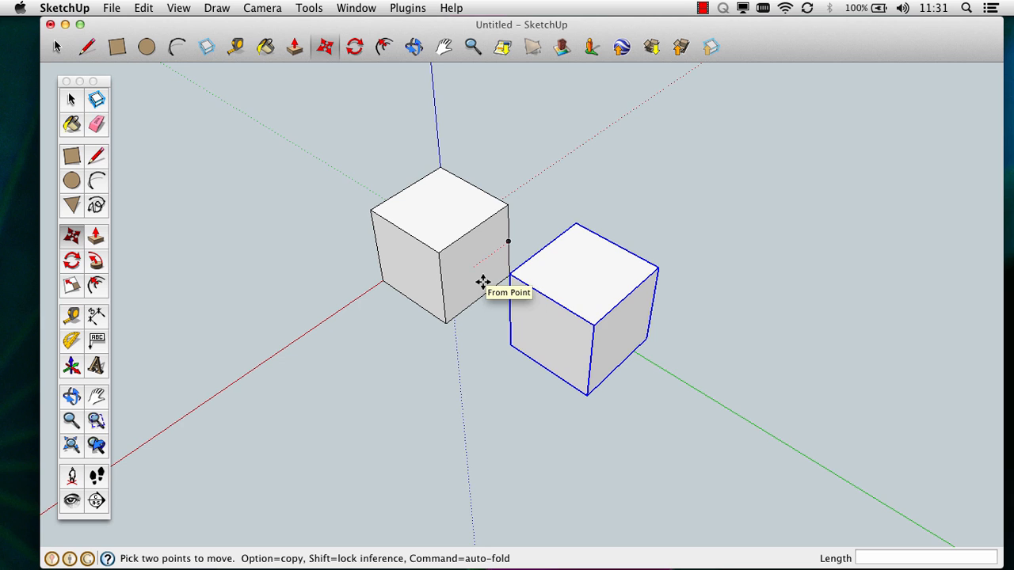
- Move the duplicate cube by its near lower corner onto the original's matching lower corner so the two cubes sit face to face
scroll(482, 282, "up", 5)
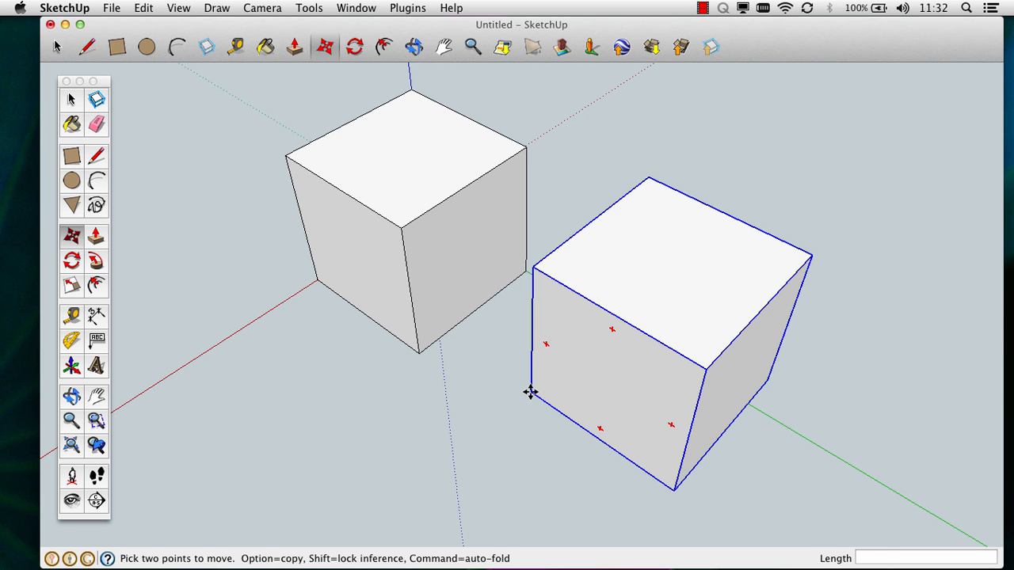
left_click(529, 392)
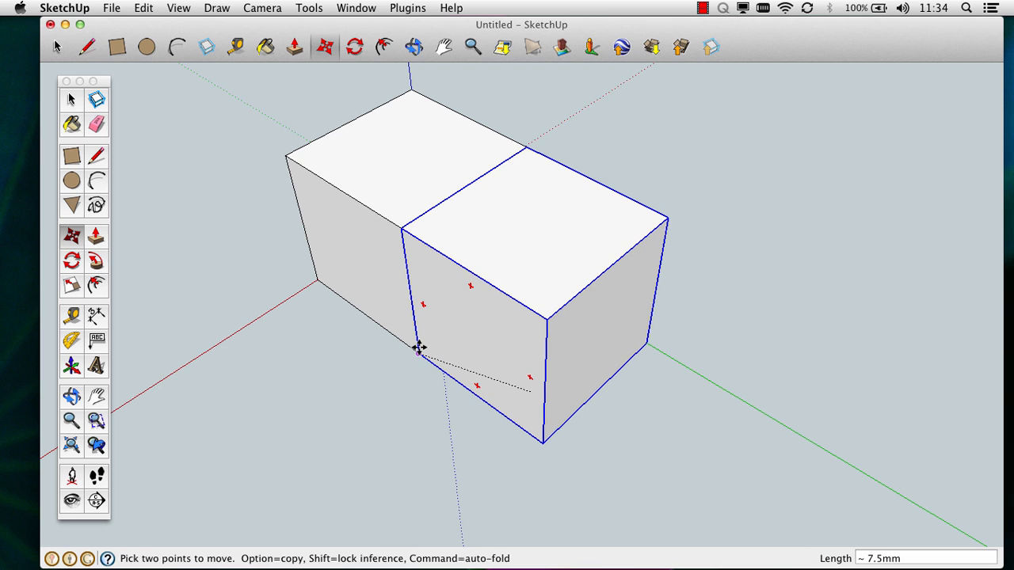
left_click(419, 348)
- Examine the joint between the two cubes close up at the shared lower corner and from several angles
scroll(421, 354, "up", 10)
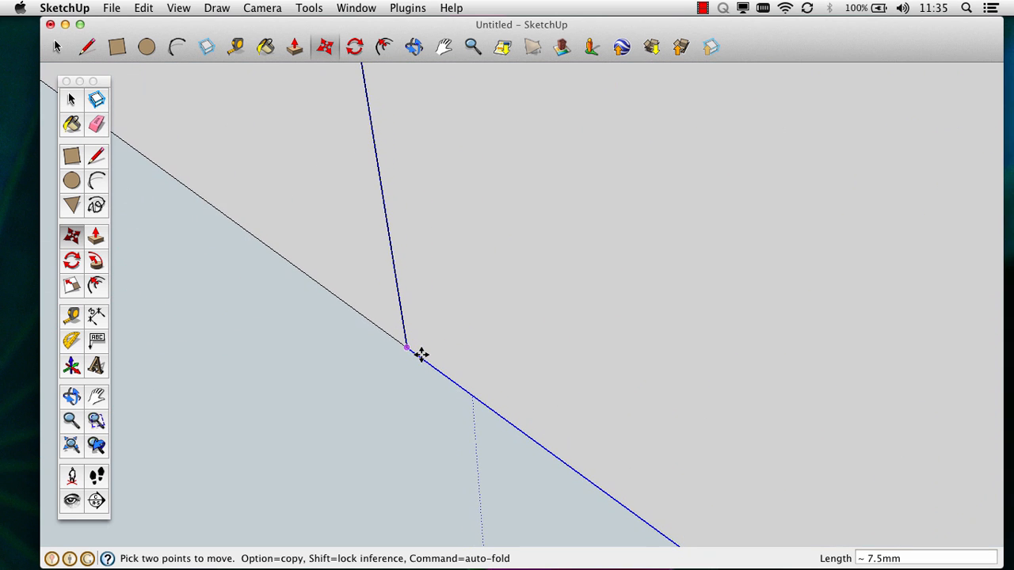
scroll(405, 348, "up", 2)
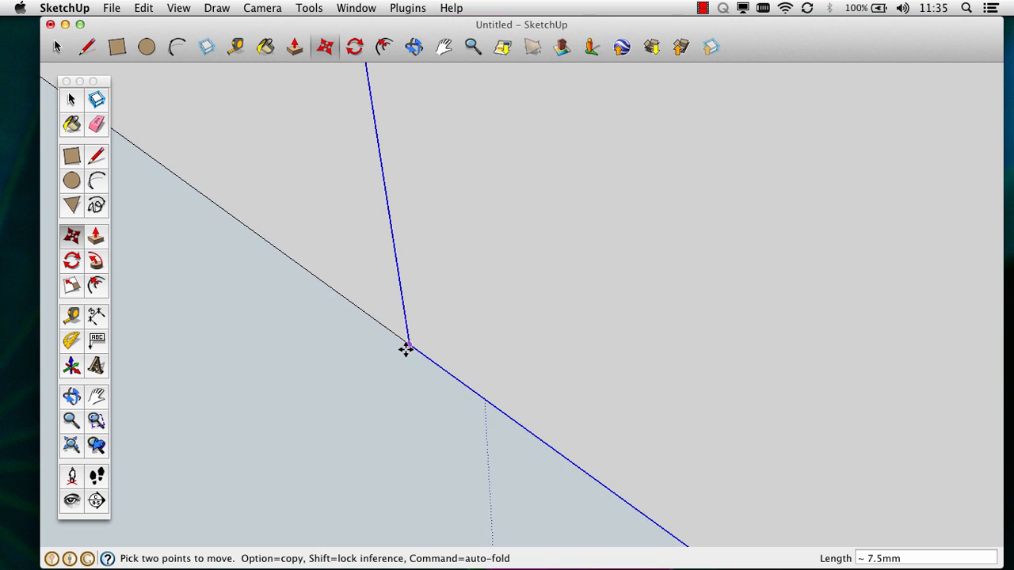
scroll(433, 332, "up", 2)
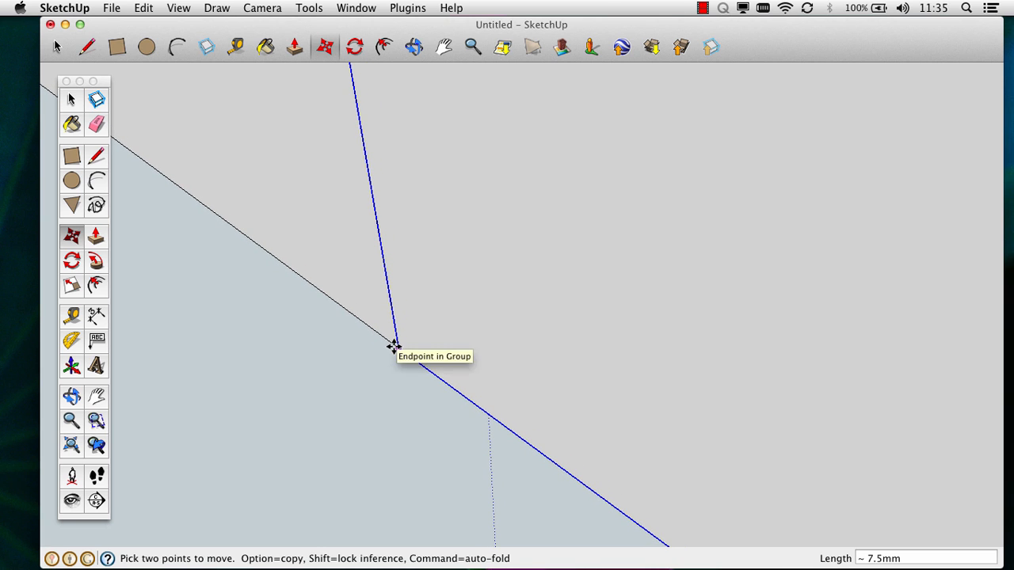
scroll(394, 346, "up", 1)
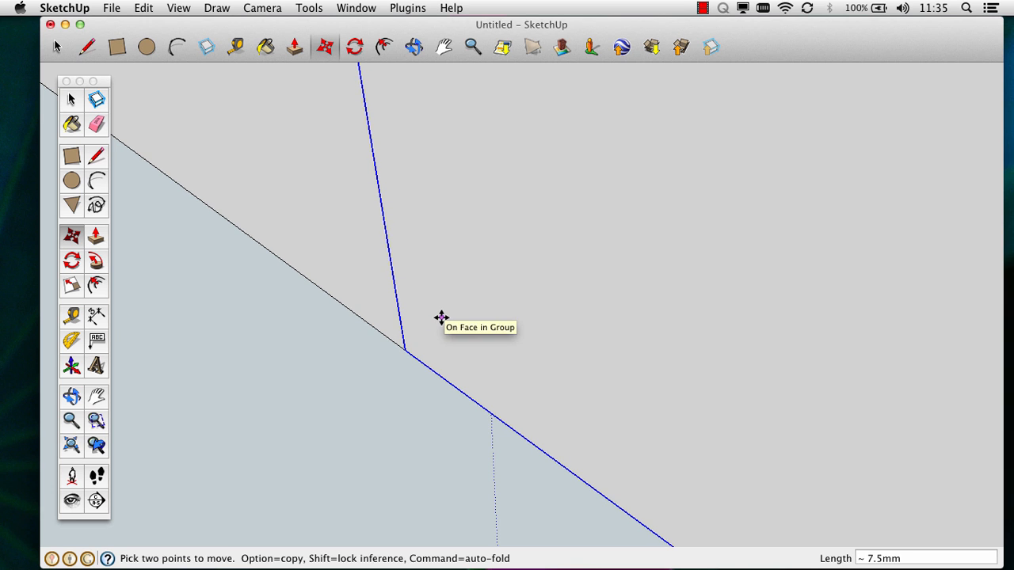
scroll(441, 318, "up", 1)
key("o")
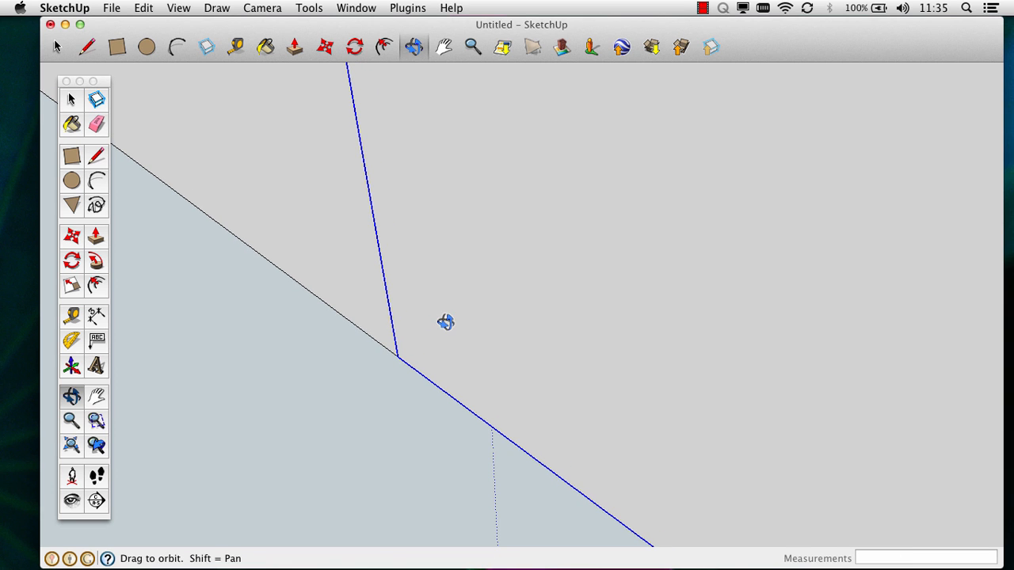
left_click_drag(430, 321, 545, 127)
left_click_drag(445, 310, 502, 293)
scroll(296, 113, "down", 5)
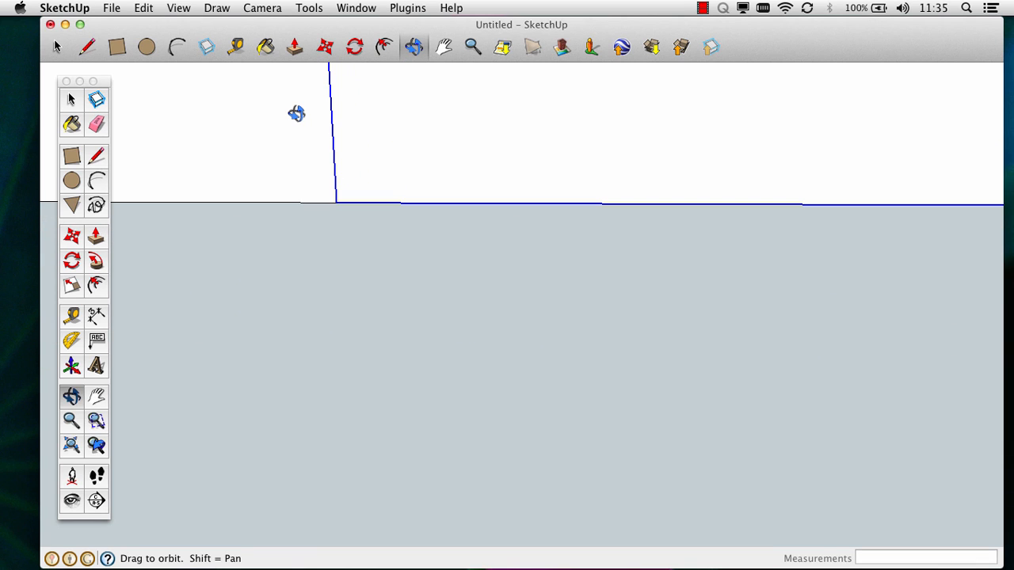
scroll(296, 113, "down", 6)
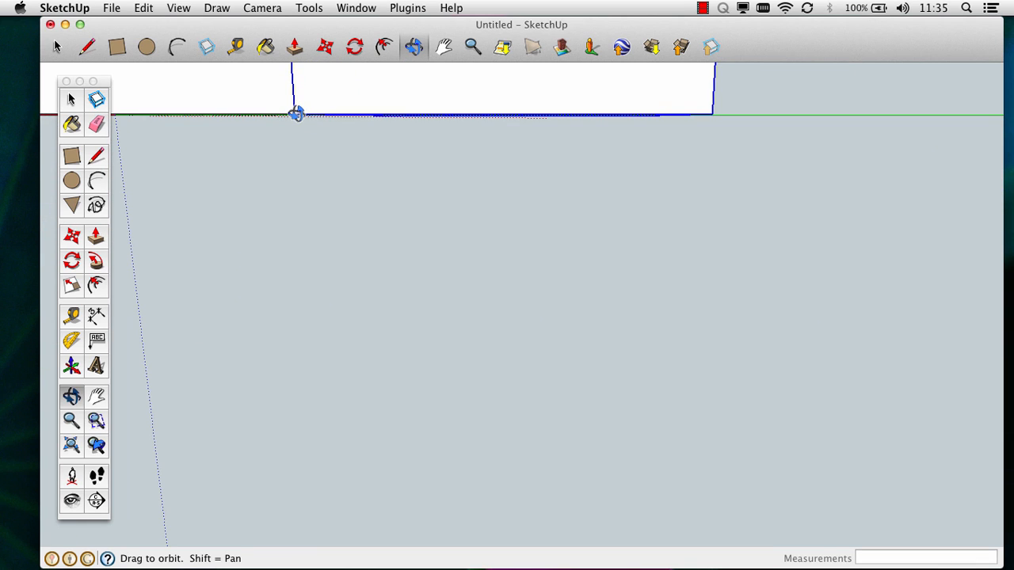
key("h")
left_click_drag(293, 111, 524, 432)
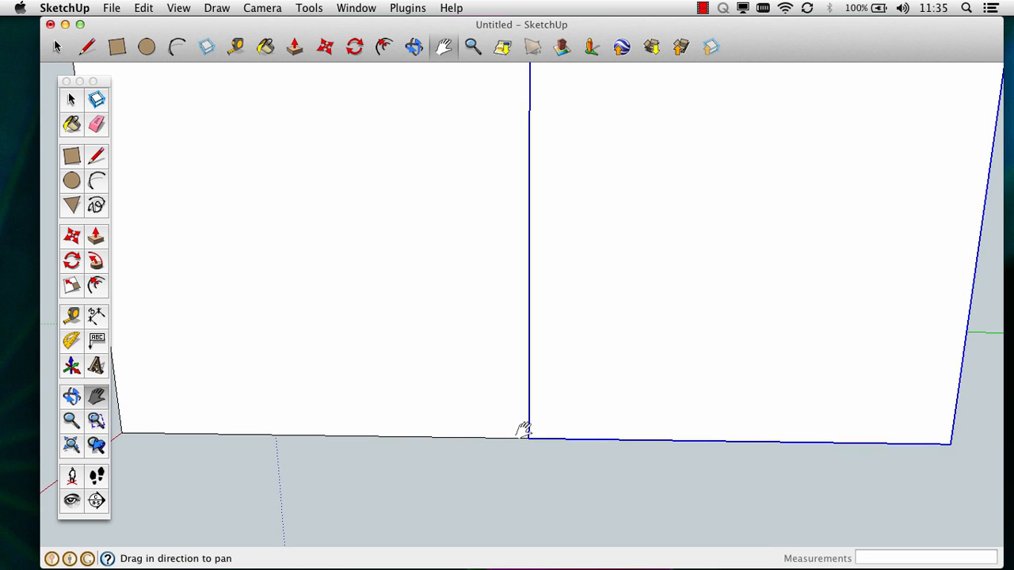
scroll(485, 172, "down", 3)
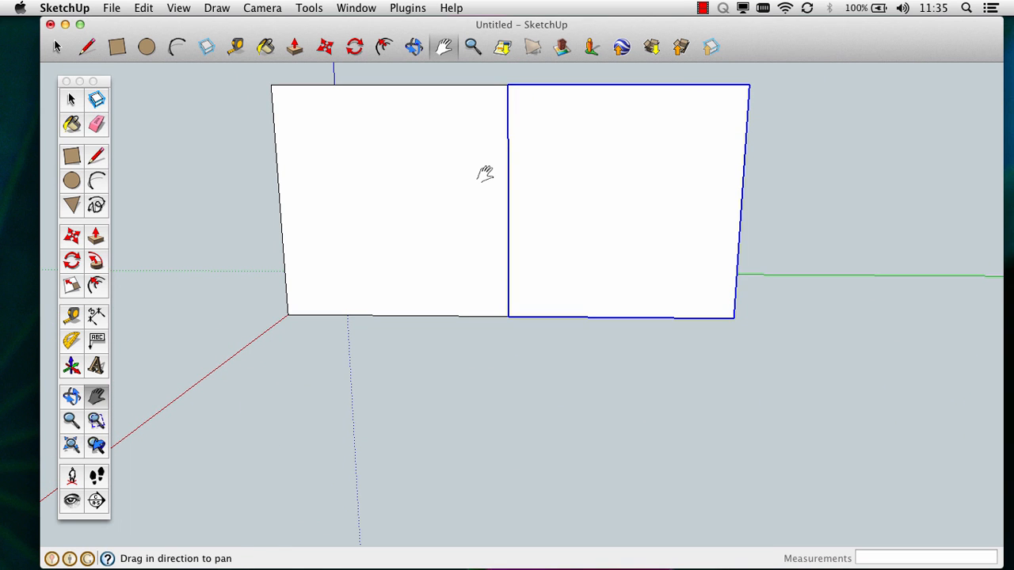
key("o")
left_click_drag(489, 176, 375, 312)
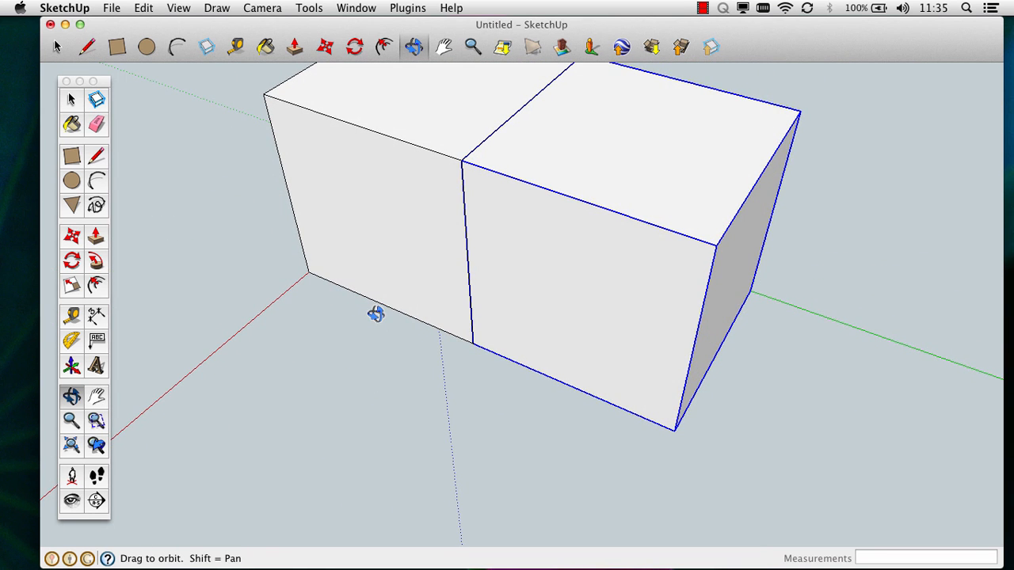
- Measure the combined length of the two cubes along their front top edge
key("t")
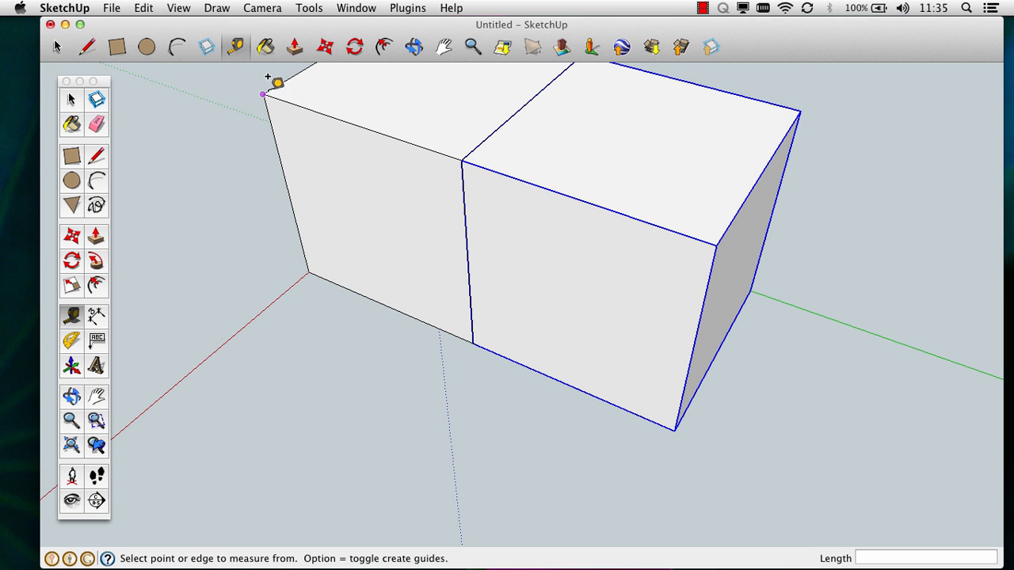
left_click(264, 92)
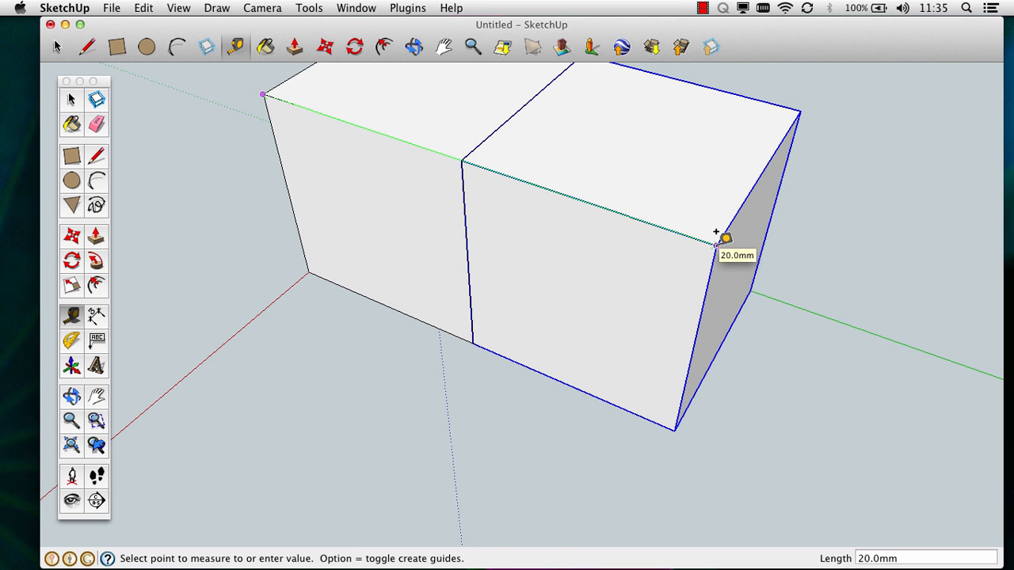
left_click(715, 237)
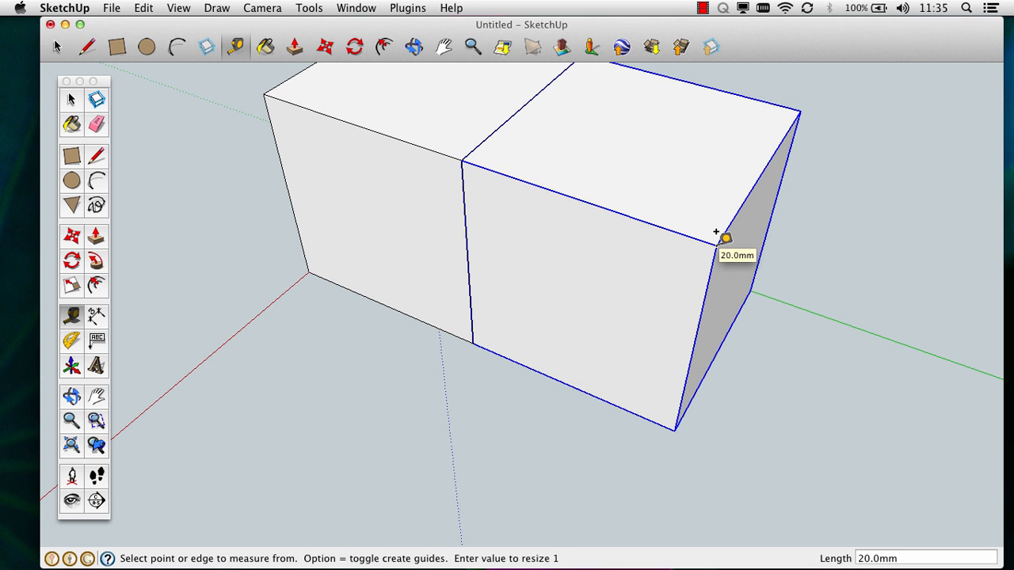
- Move the duplicate cube about 8.4 mm away from the original, and return it by its near lower corner to the original's matching corner
left_click(71, 99)
left_click(820, 416)
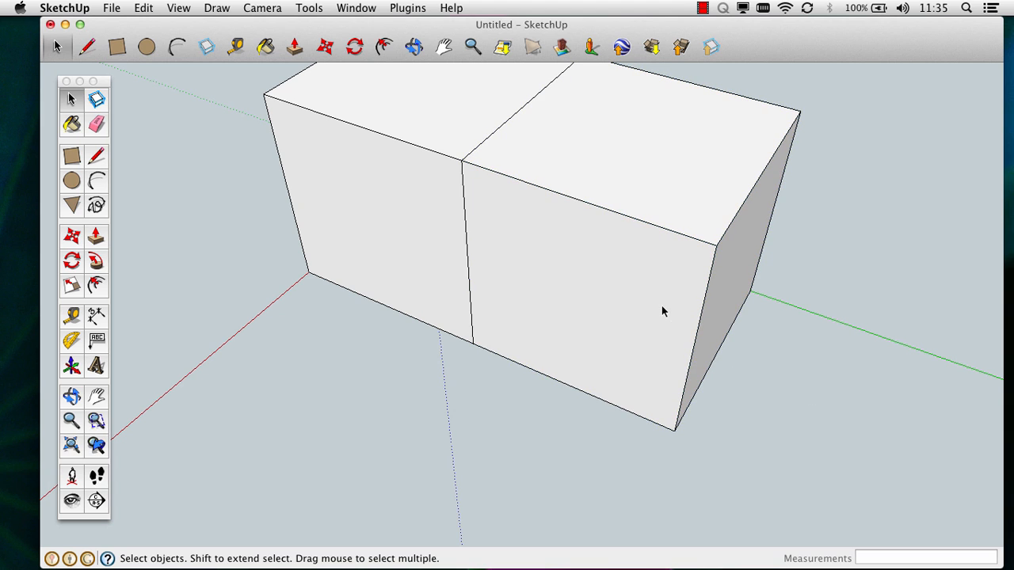
left_click(663, 309)
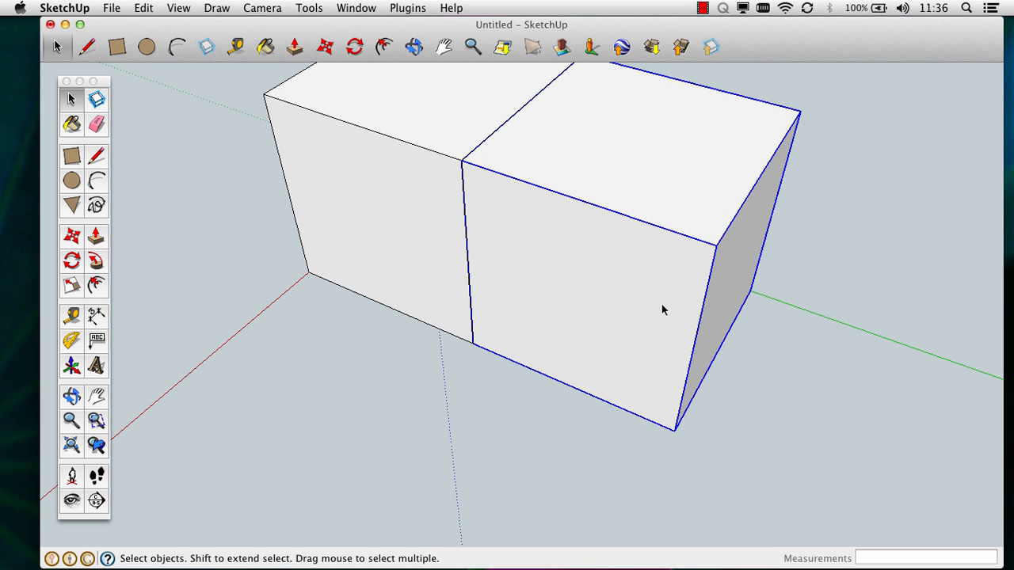
key("m")
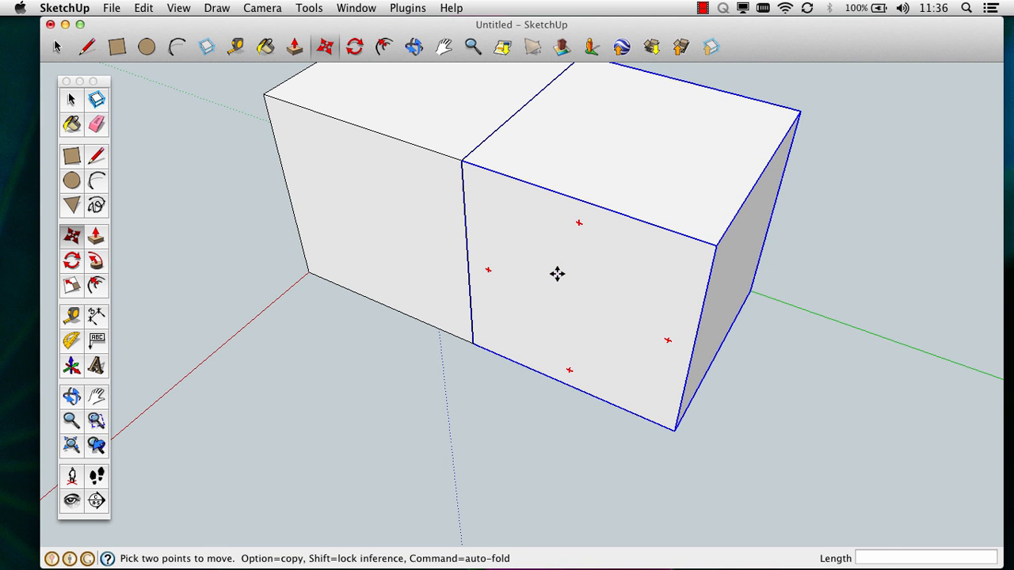
left_click(557, 274)
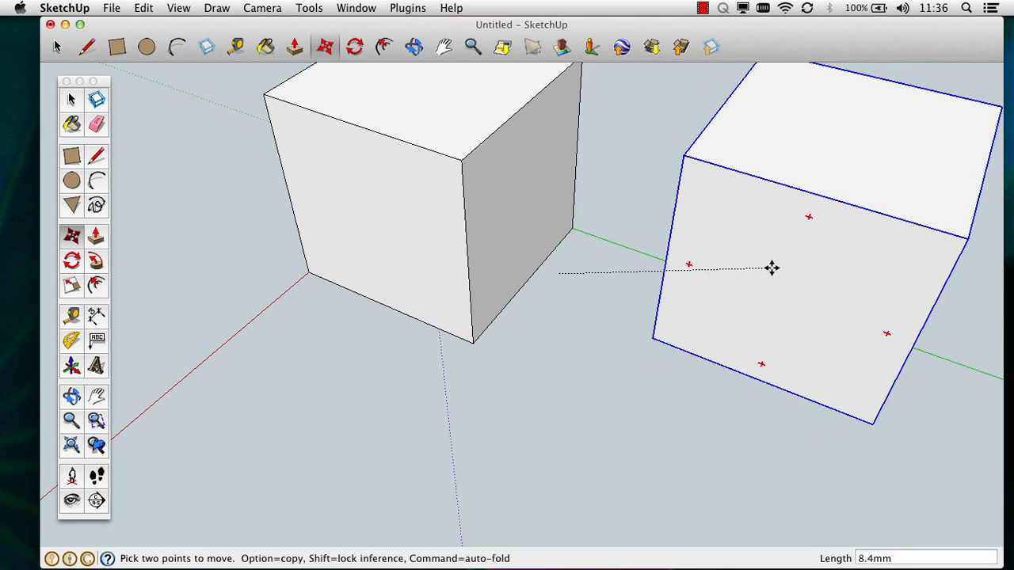
left_click(771, 268)
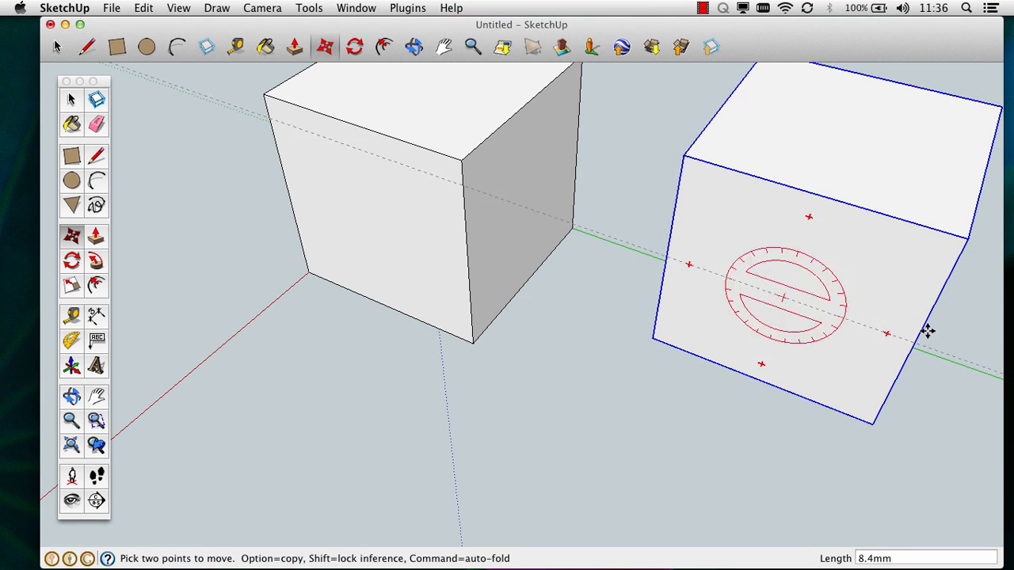
left_click(652, 339)
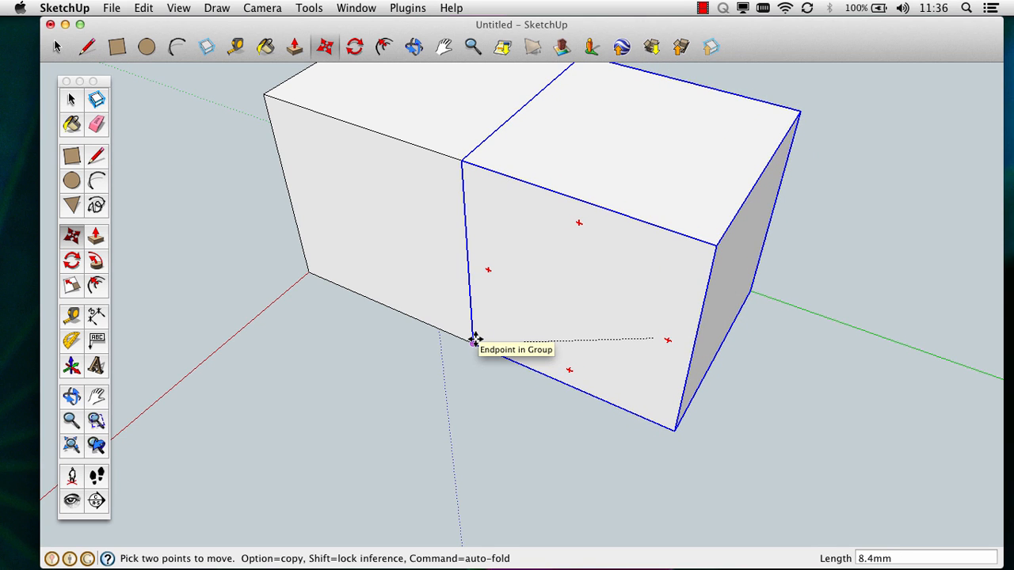
left_click(474, 339)
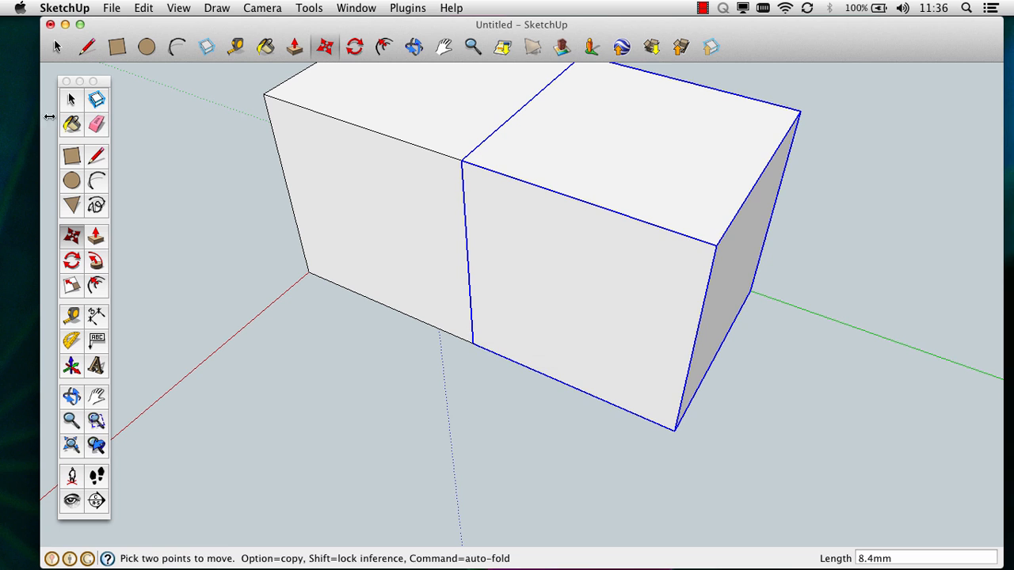
- Measure the combined length of the two cubes along their front top edge and their front bottom edge
key("t")
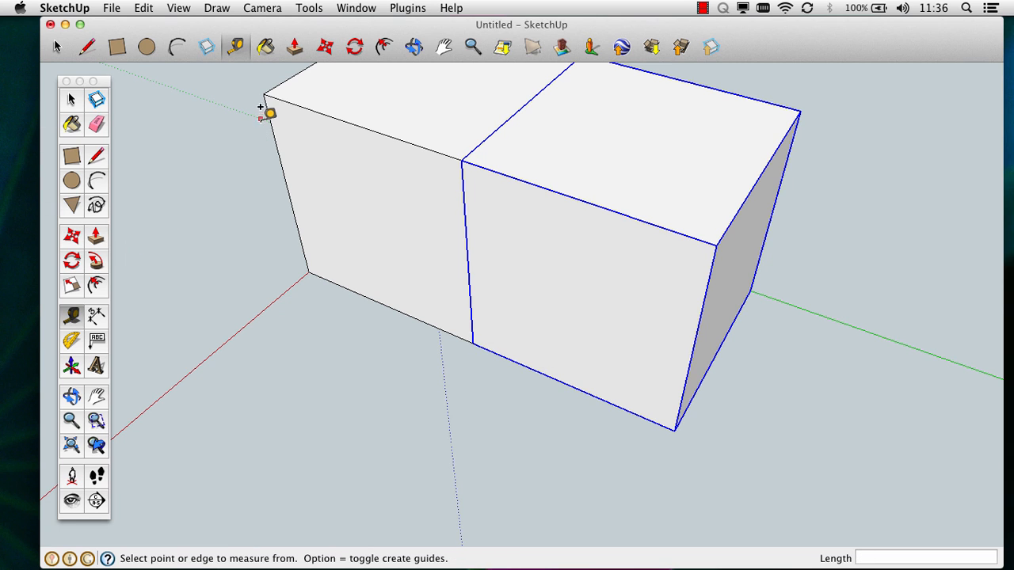
left_click(263, 95)
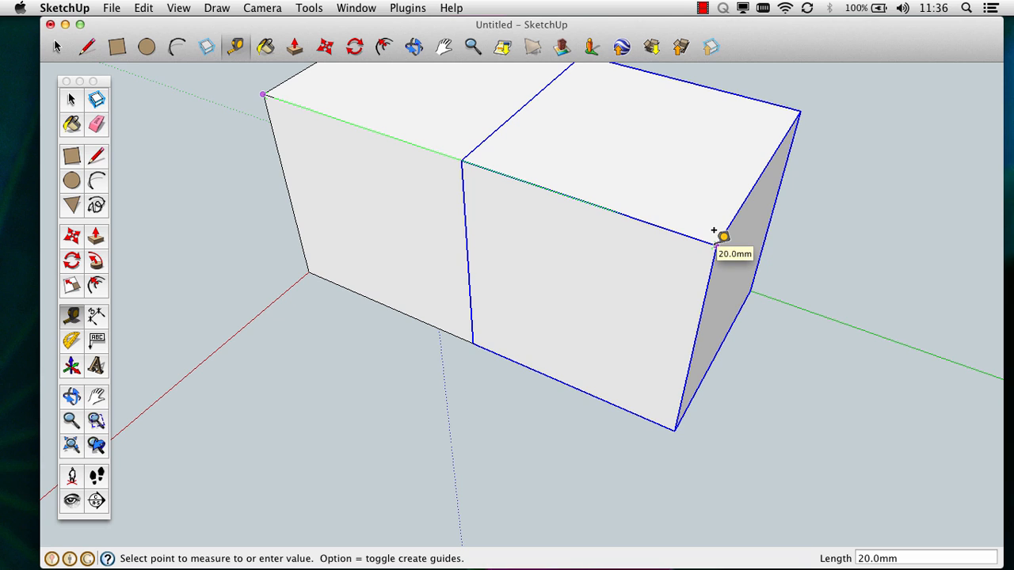
left_click(713, 230)
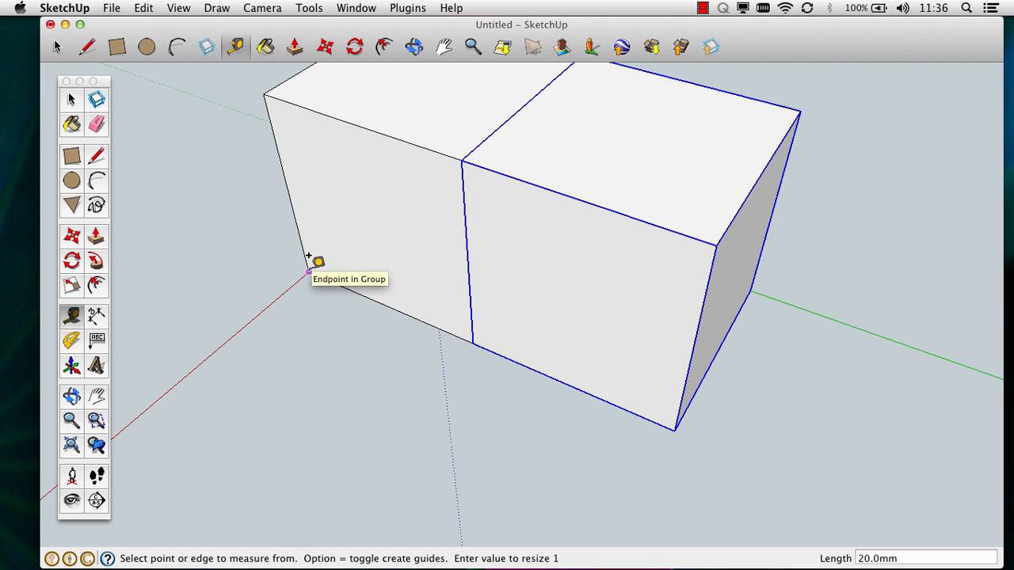
left_click(308, 272)
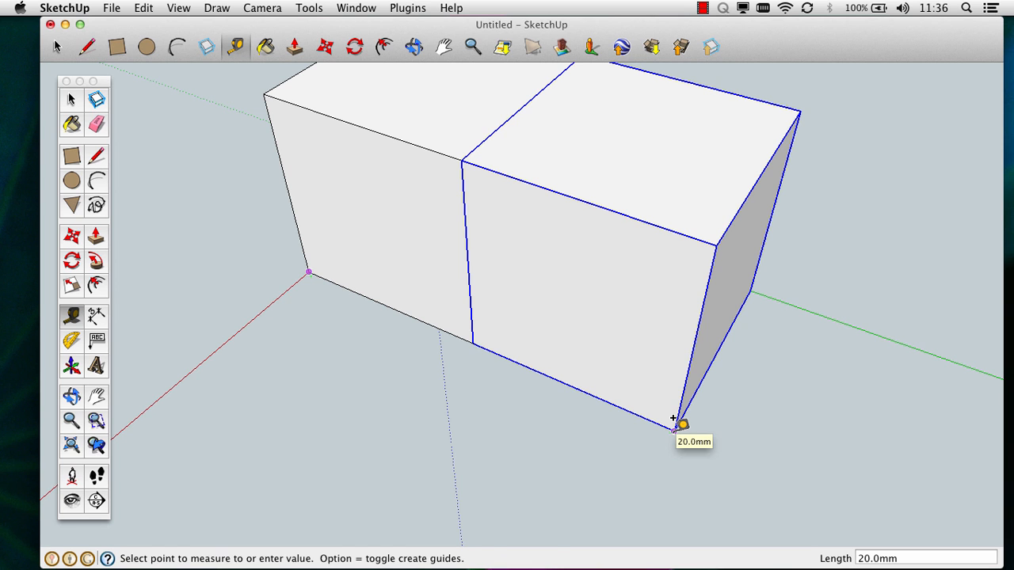
left_click(674, 429)
- Paste a third cube beside the joined pair, near the green axis
scroll(310, 333, "down", 1)
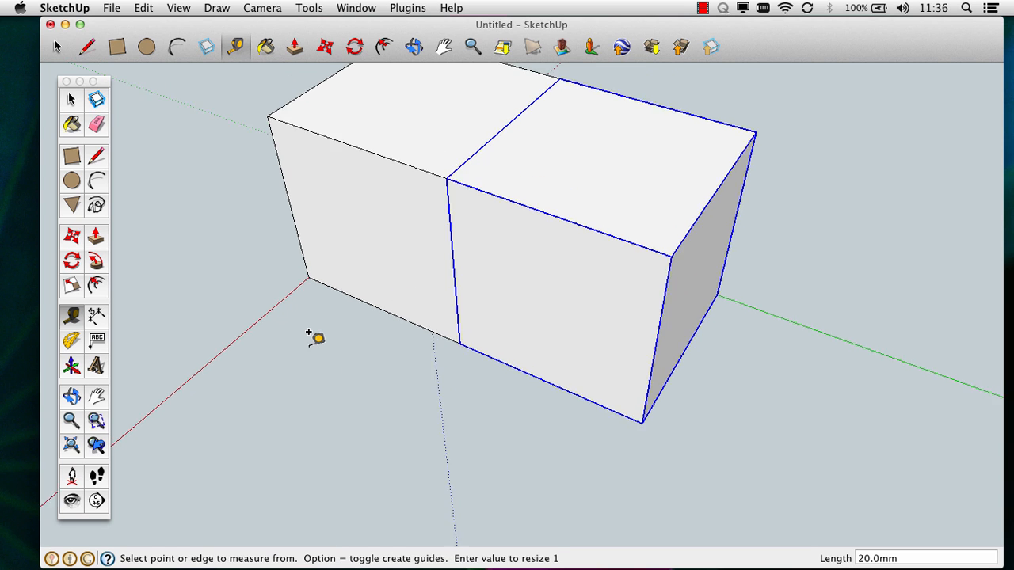
scroll(310, 333, "down", 3)
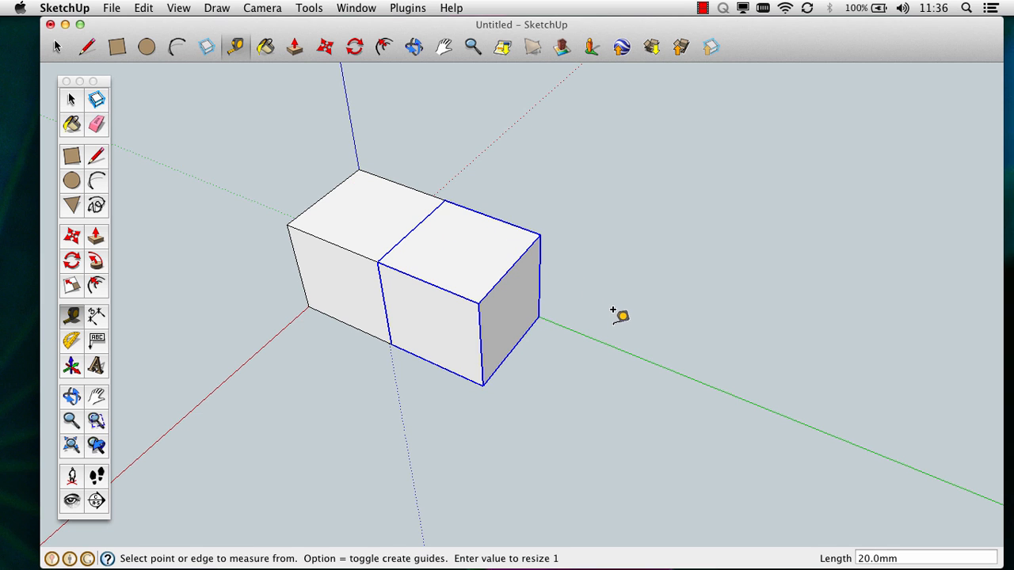
left_click(142, 7)
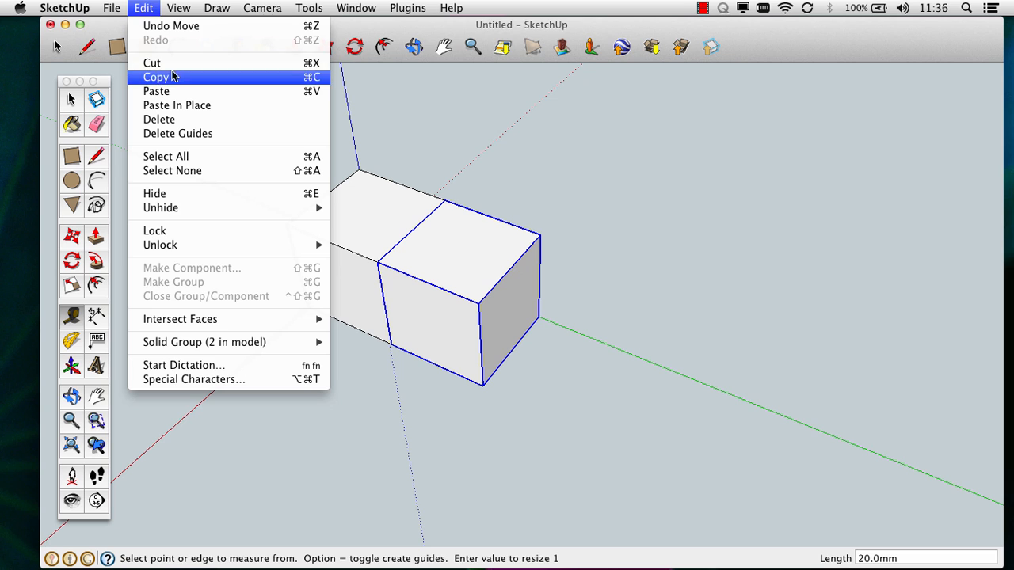
left_click(186, 92)
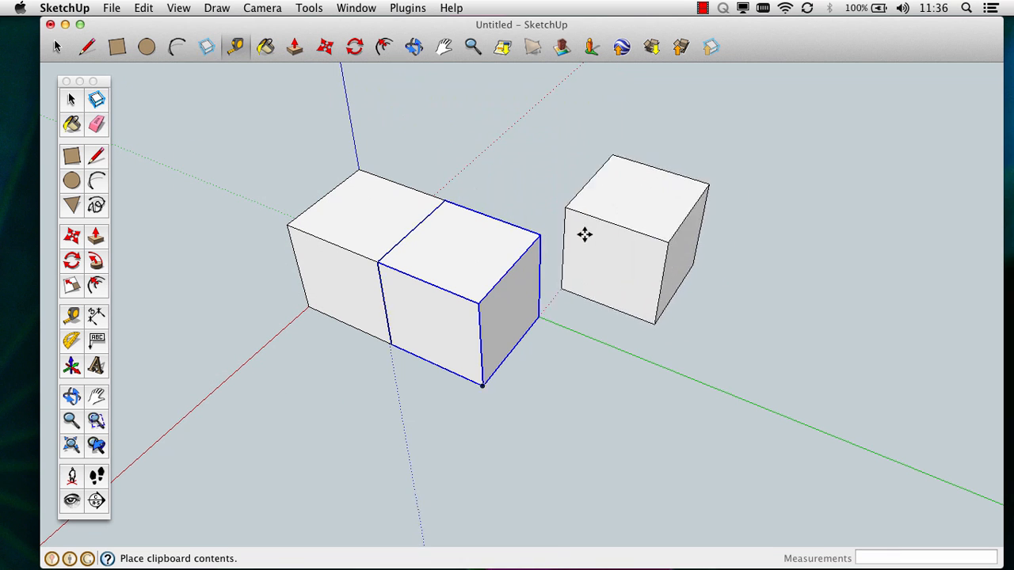
left_click(636, 279)
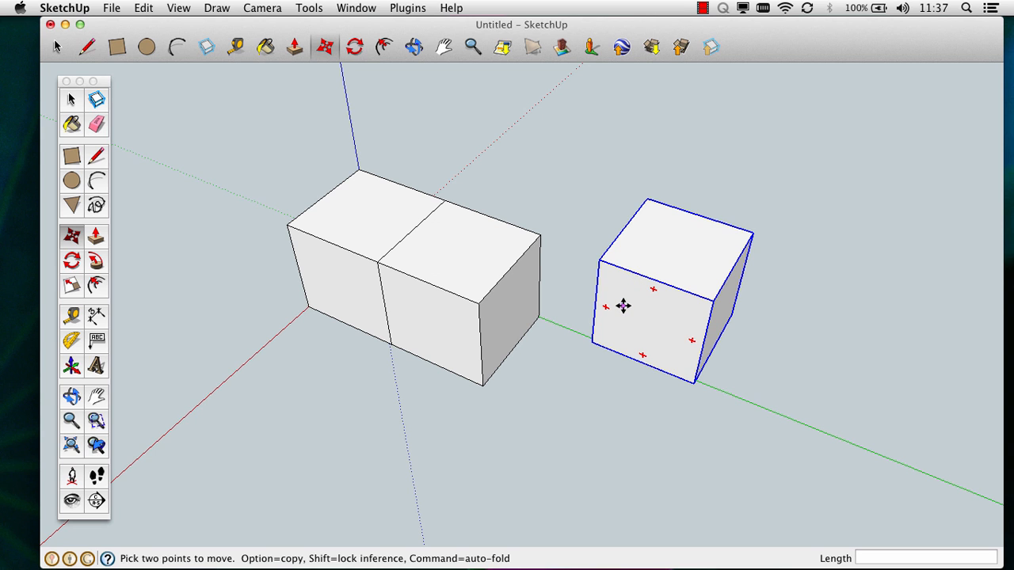
- Move the third cube by its near lower corner onto the free front lower corner of the second cube, forming a row
scroll(622, 304, "up", 3)
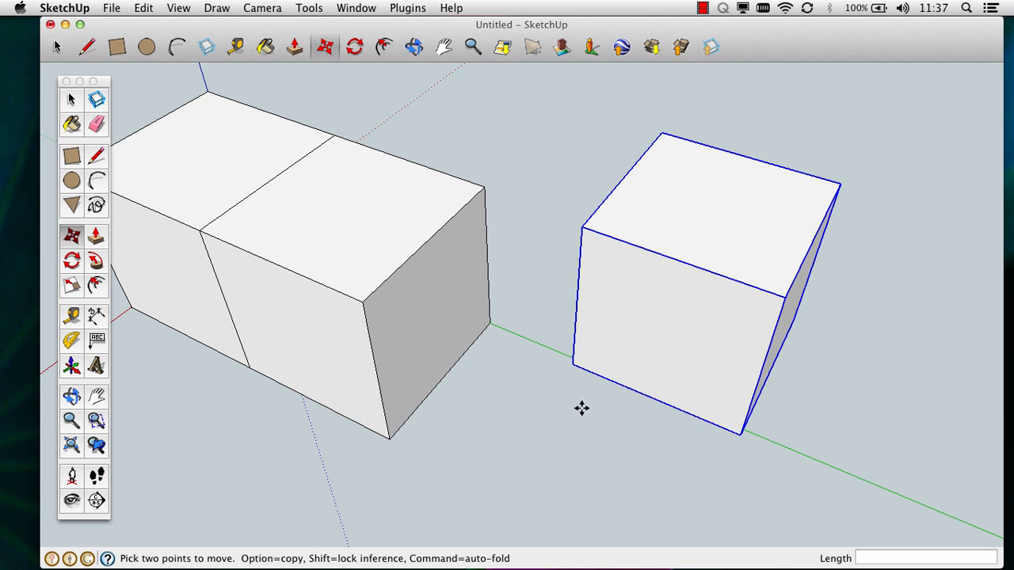
left_click(573, 361)
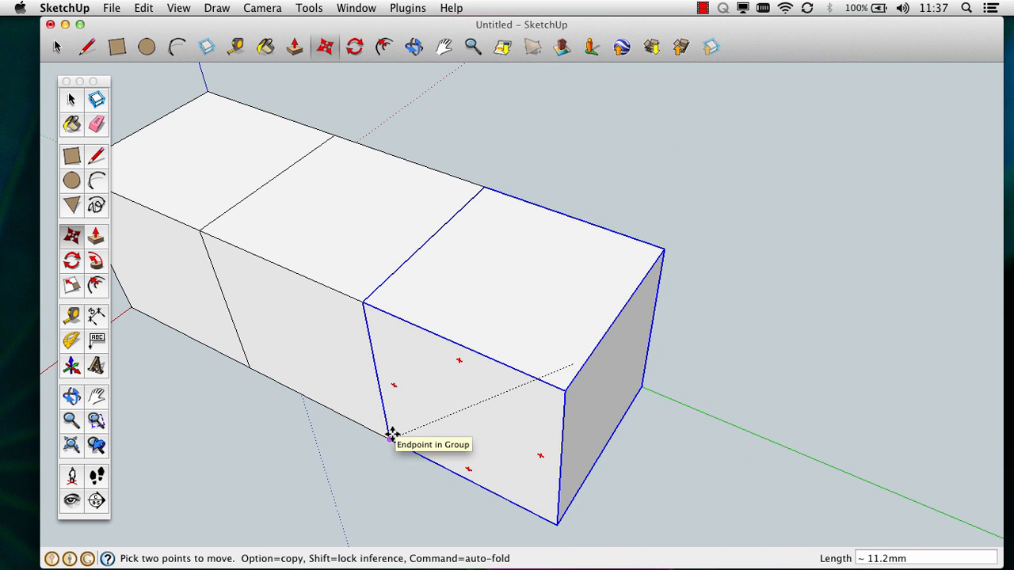
left_click(392, 433)
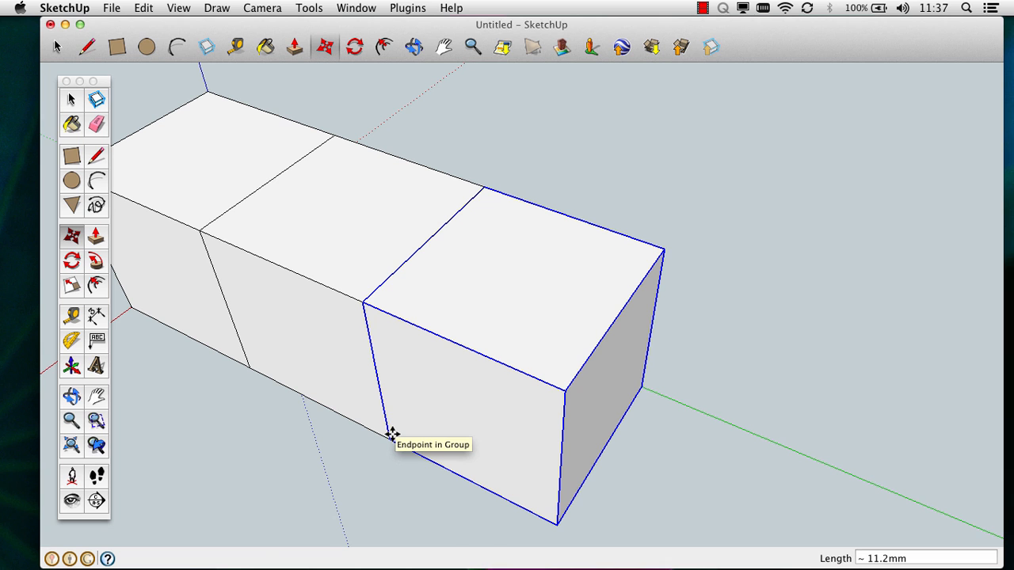
- Measure the full length of the three-cube row along its front top edge and its front bottom edge
scroll(312, 252, "down", 3)
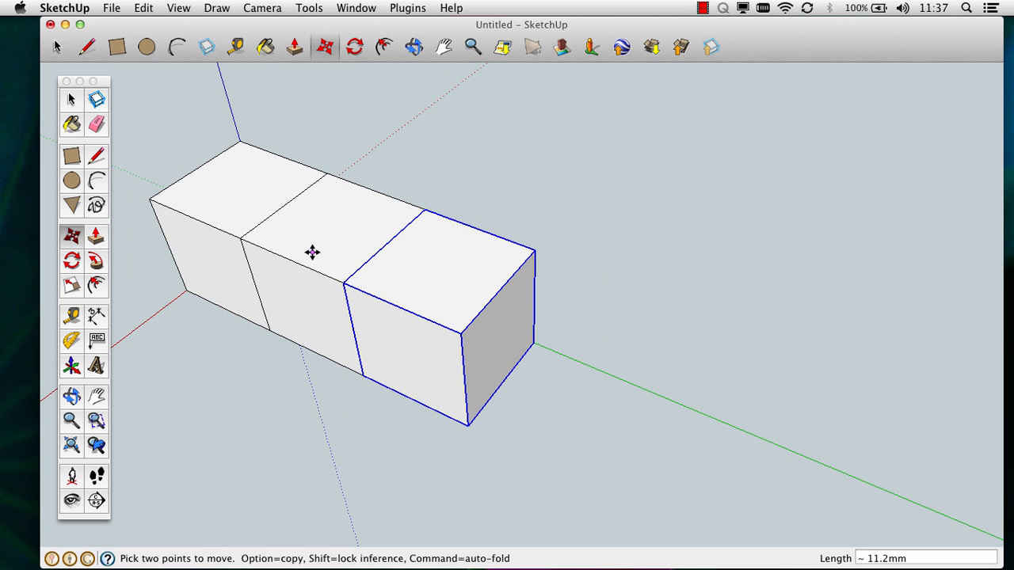
middle_click_drag(312, 252, 494, 284, "shift")
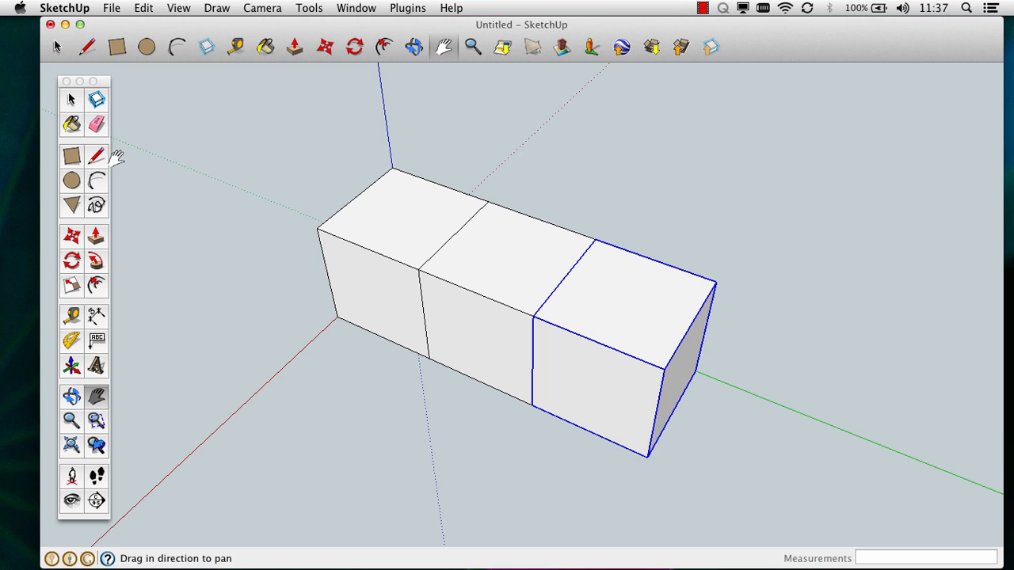
key("t")
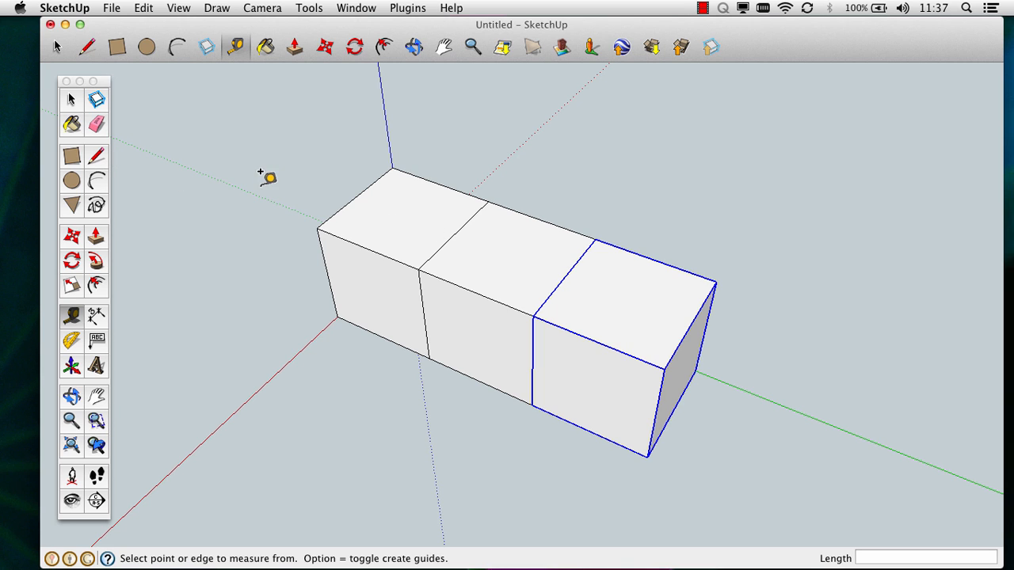
left_click(318, 216)
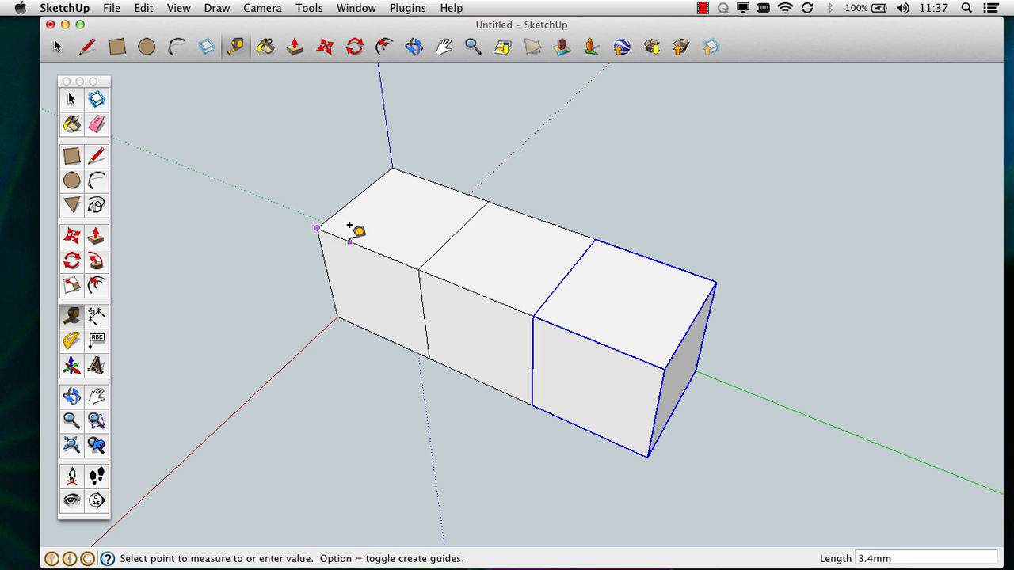
left_click(662, 356)
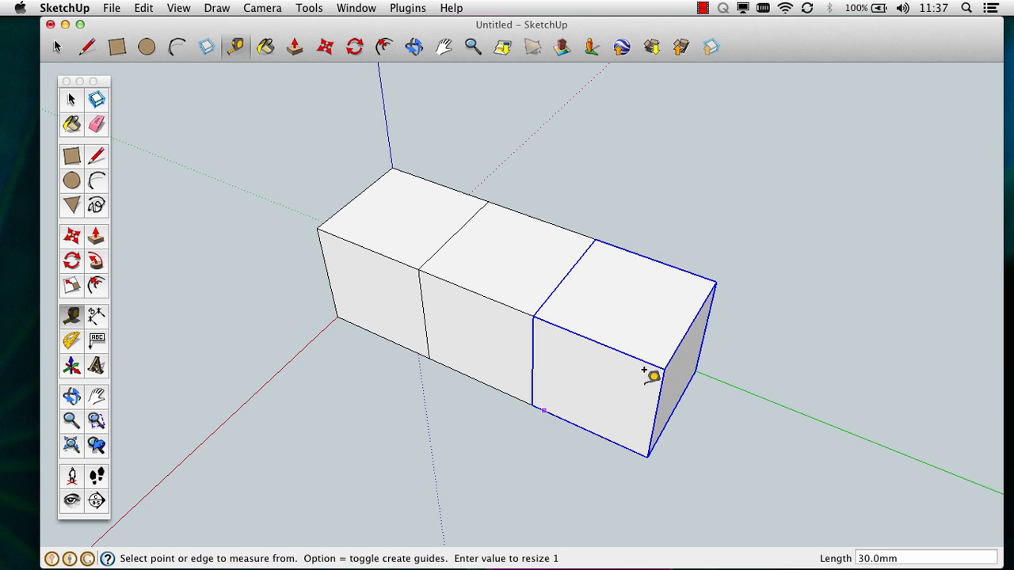
left_click(335, 311)
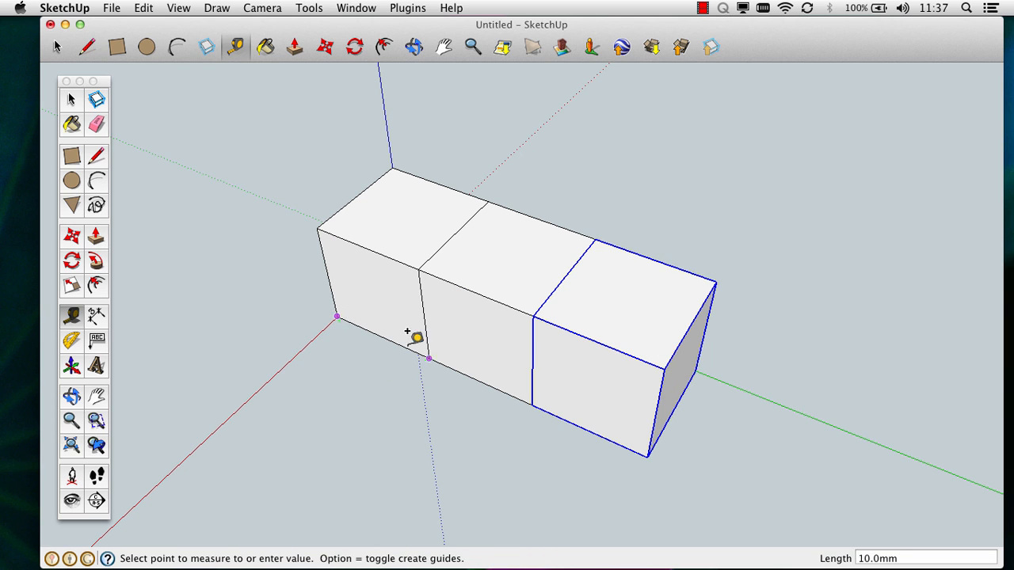
left_click(647, 453)
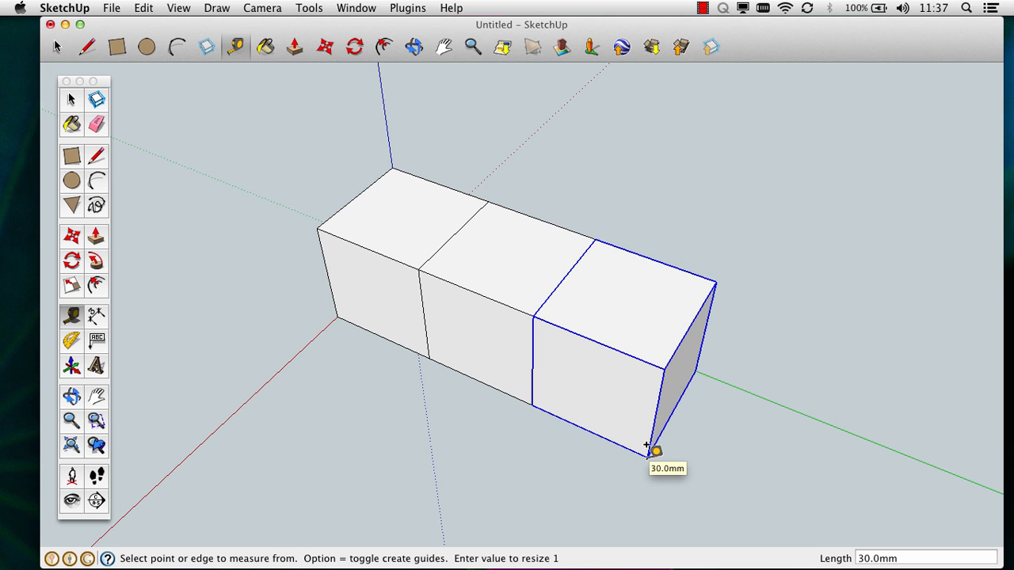
- Select all three cubes, copy them and paste the duplicate row in front of the original row, across the red axis
scroll(791, 263, "down", 5)
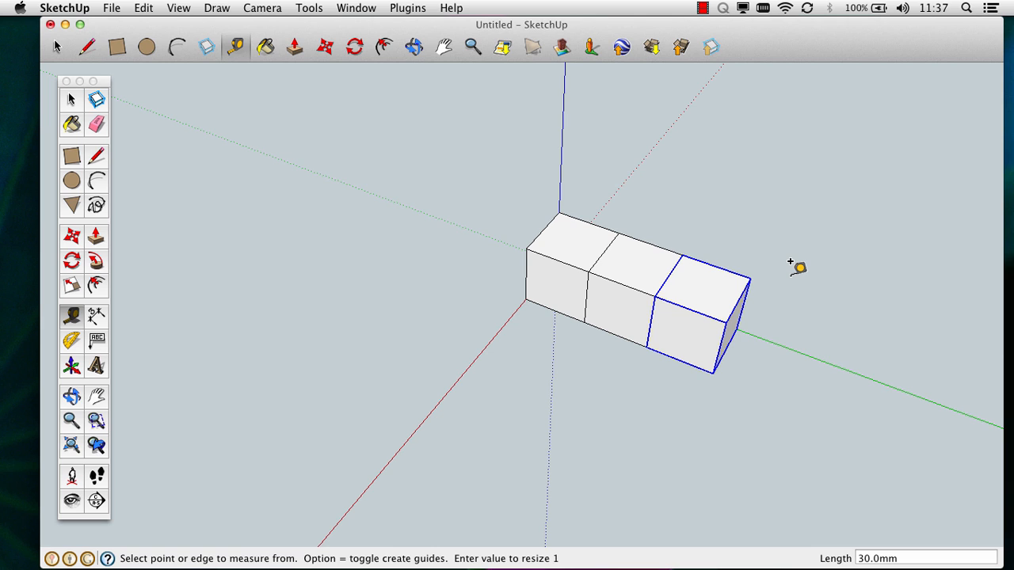
left_click(72, 99)
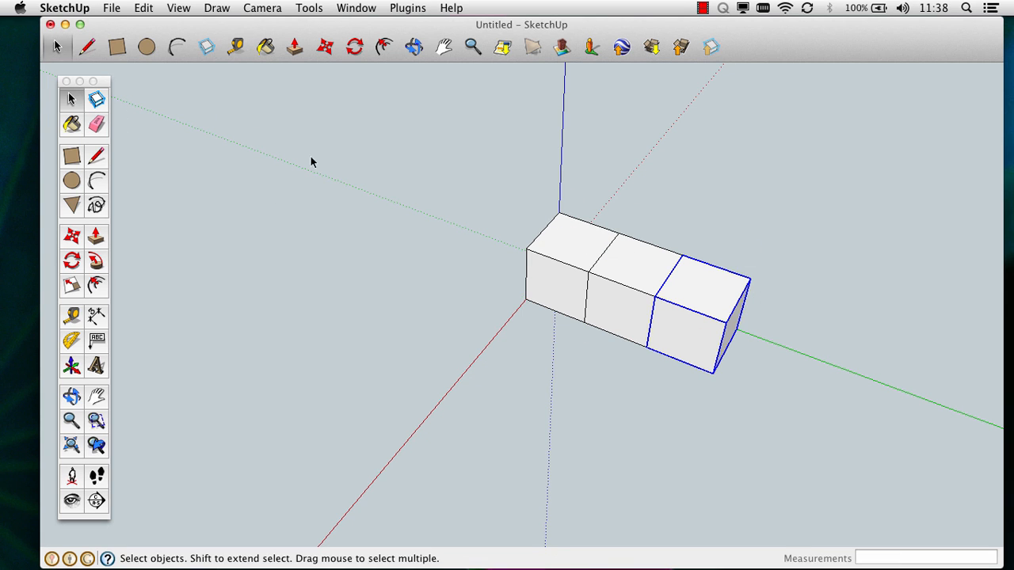
left_click_drag(432, 167, 823, 434)
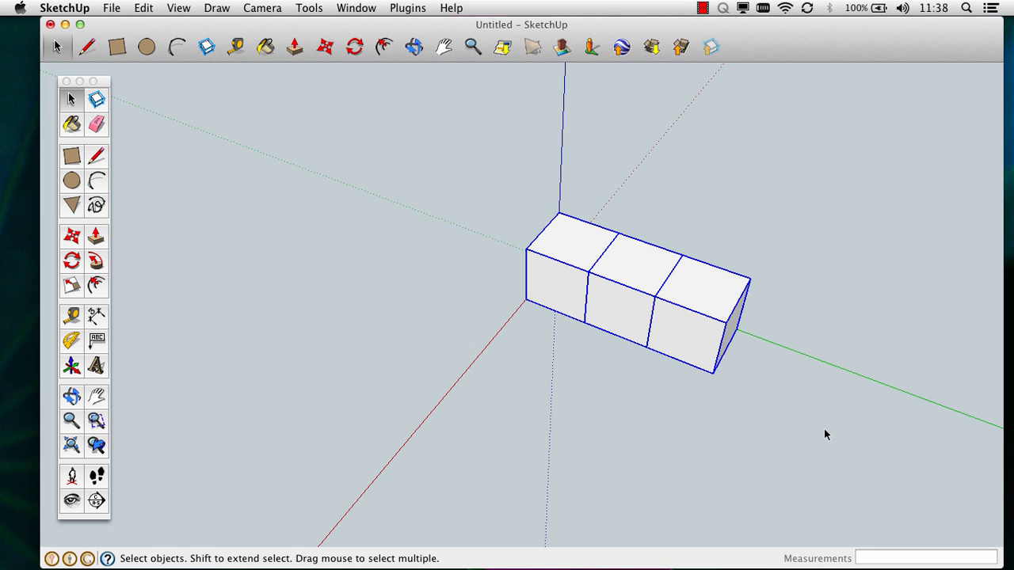
left_click(149, 8)
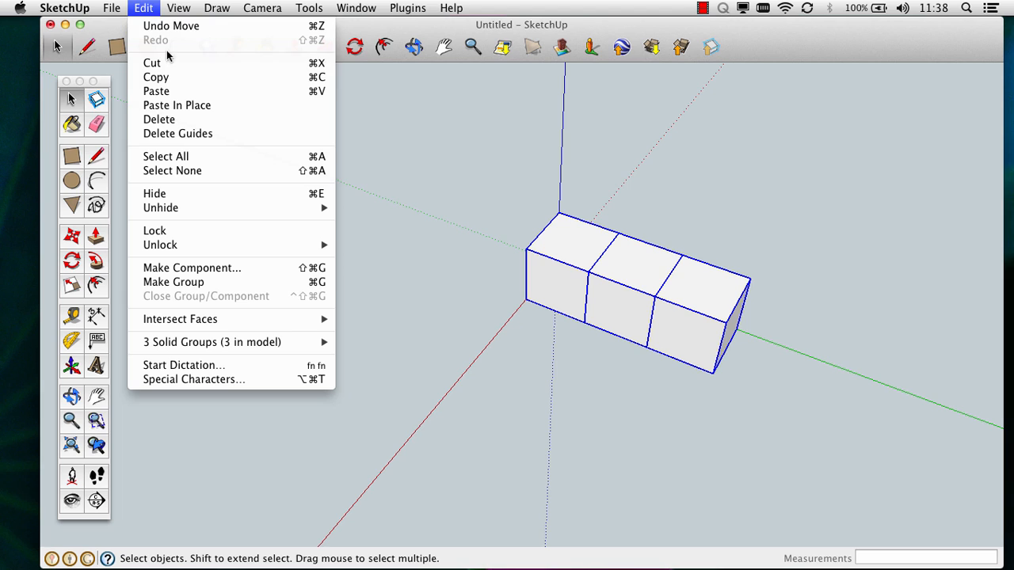
left_click(180, 82)
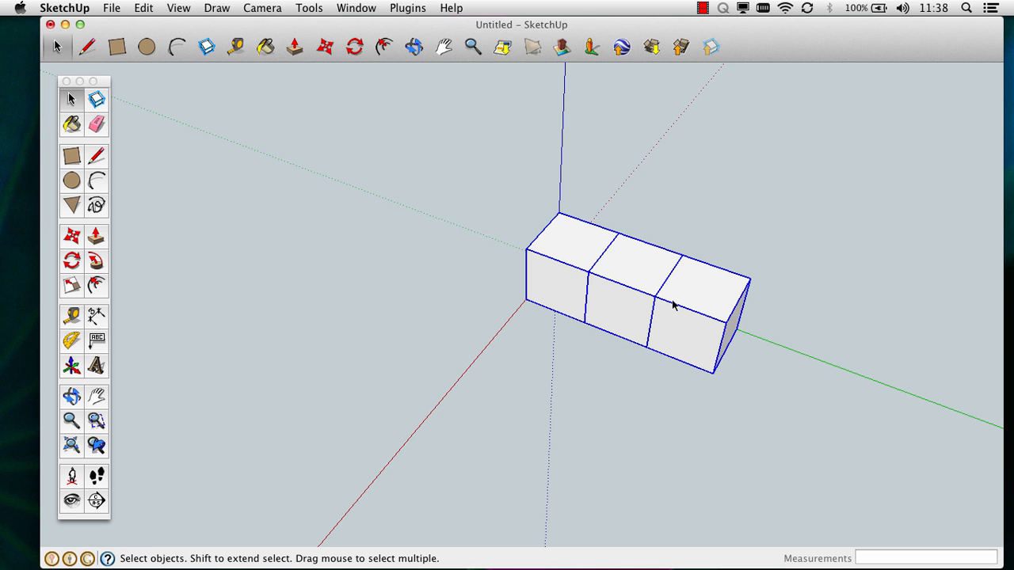
left_click(134, 8)
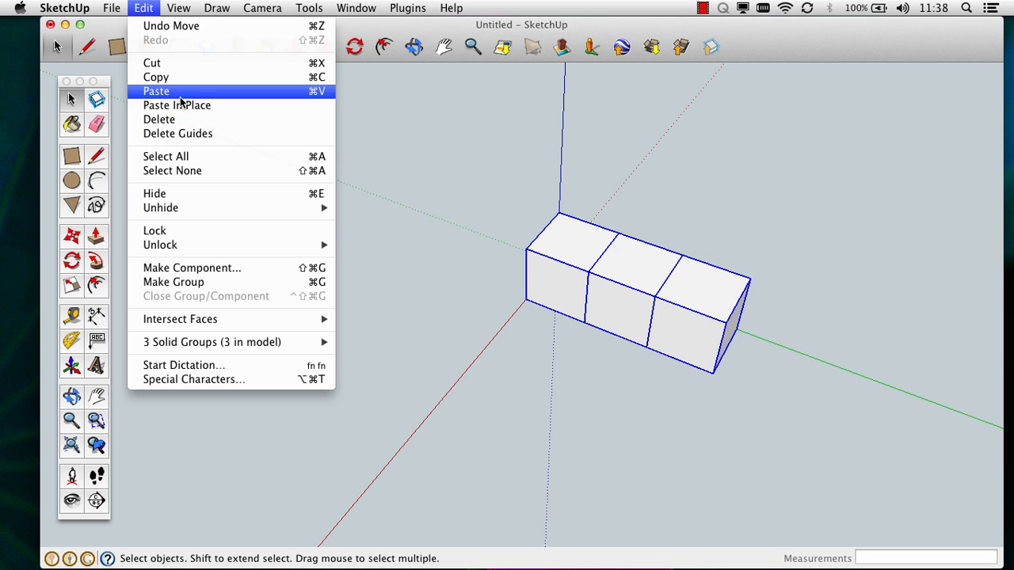
left_click(156, 91)
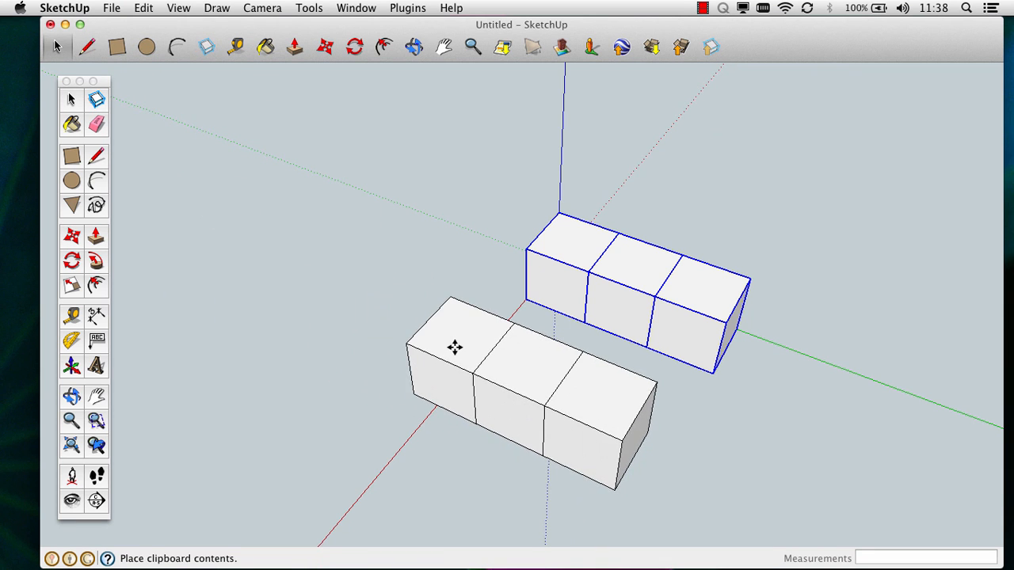
left_click(504, 342)
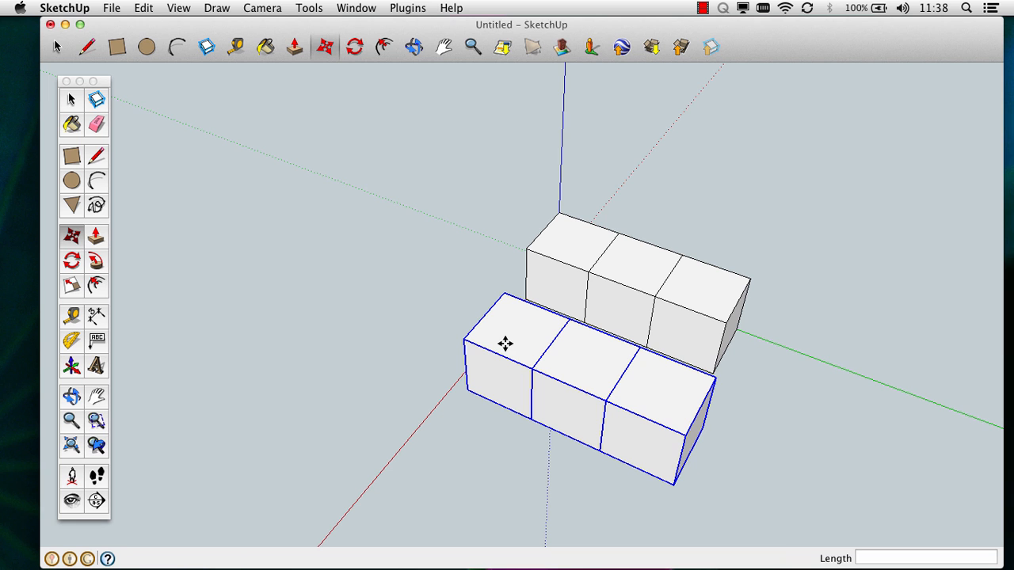
key("o")
left_click_drag(410, 287, 869, 269)
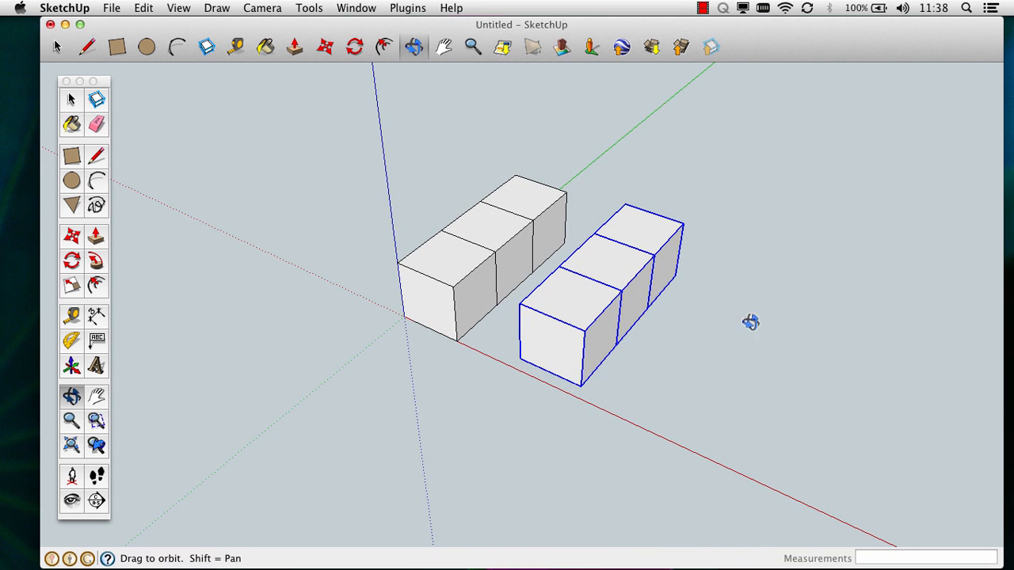
- Move the duplicate row by its near lower corner onto the original row's front lower corner on the red axis, joining the two rows
scroll(427, 294, "up", 3)
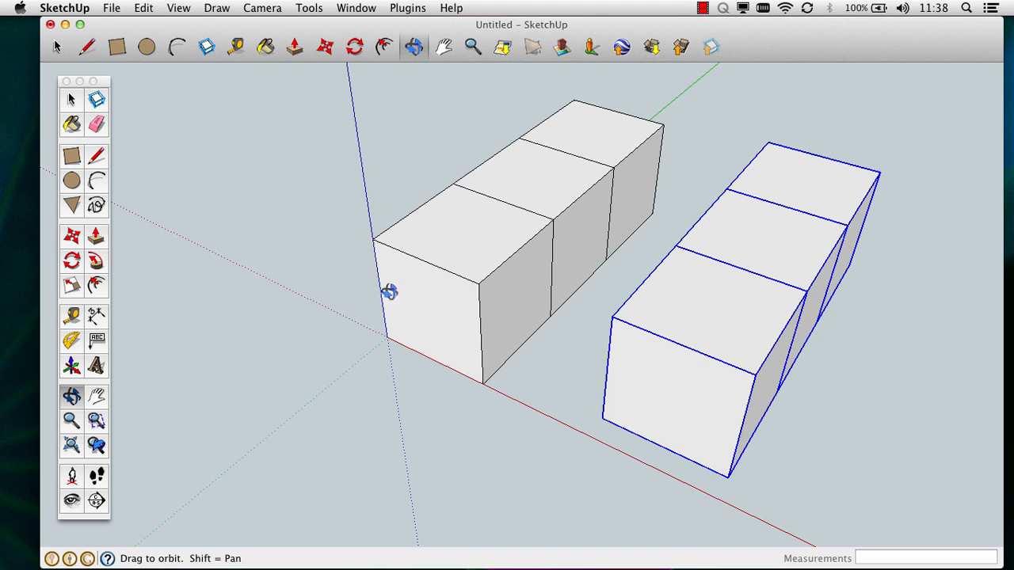
left_click(72, 238)
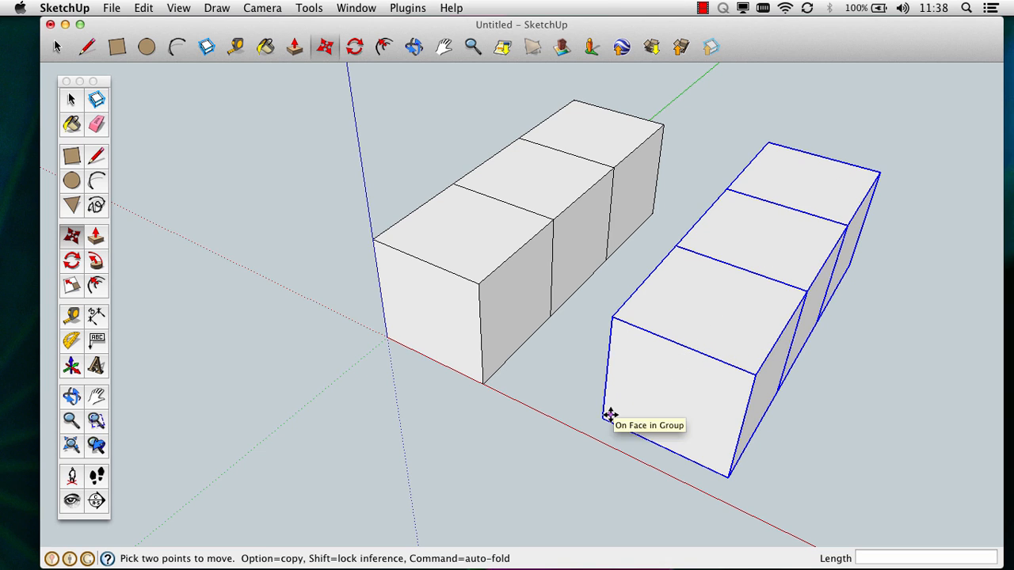
scroll(610, 414, "up", 5)
scroll(609, 414, "up", 2)
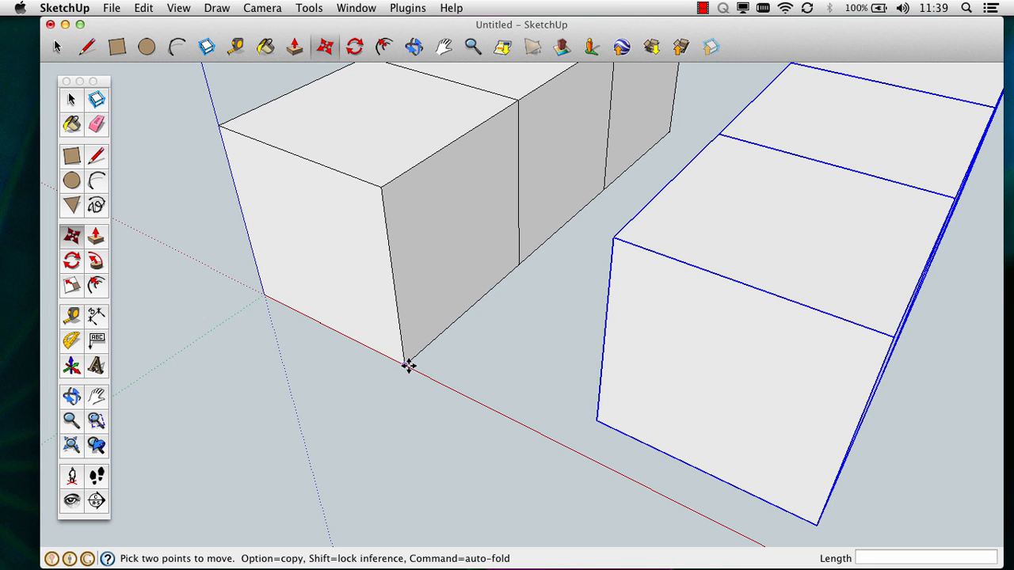
left_click(598, 421)
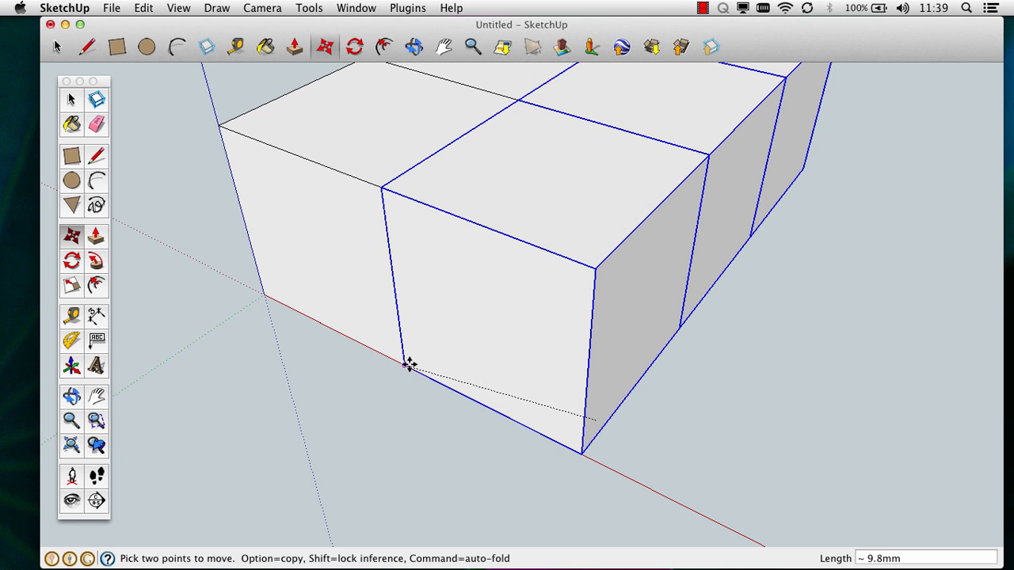
left_click(409, 364)
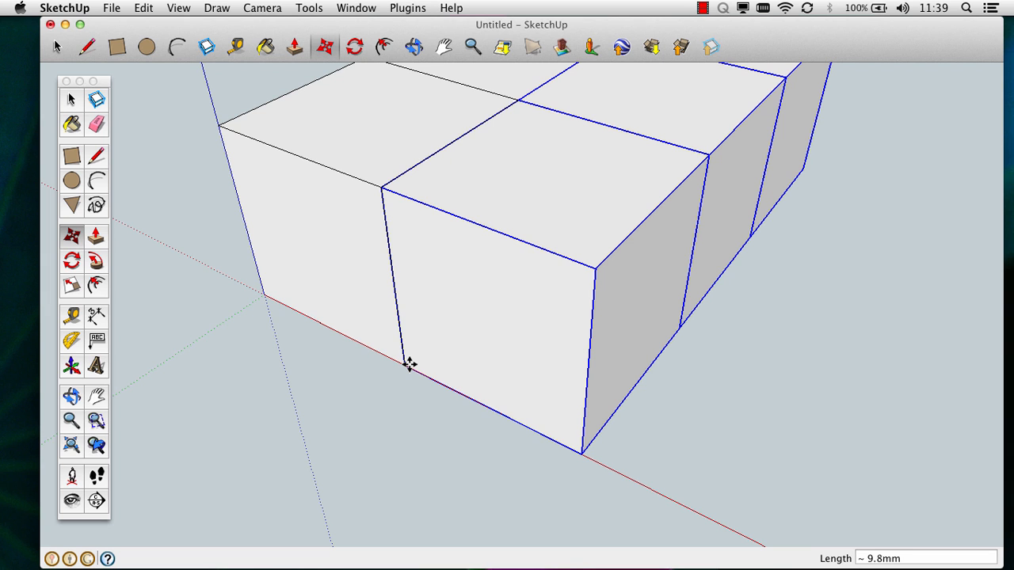
- Measure the two-row block's top edges: the width across both rows and the length of the outer side
scroll(408, 365, "down", 4)
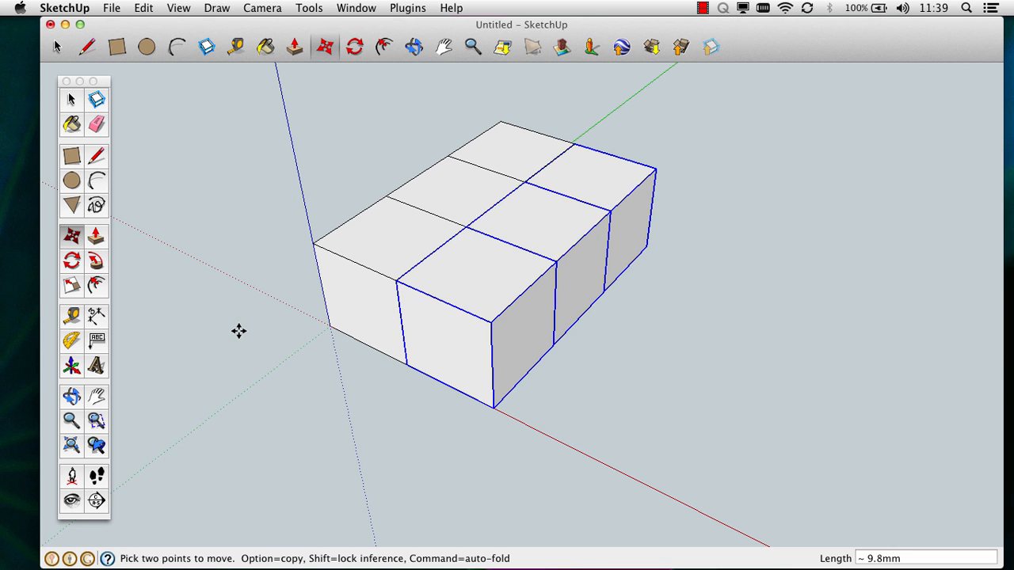
left_click(72, 316)
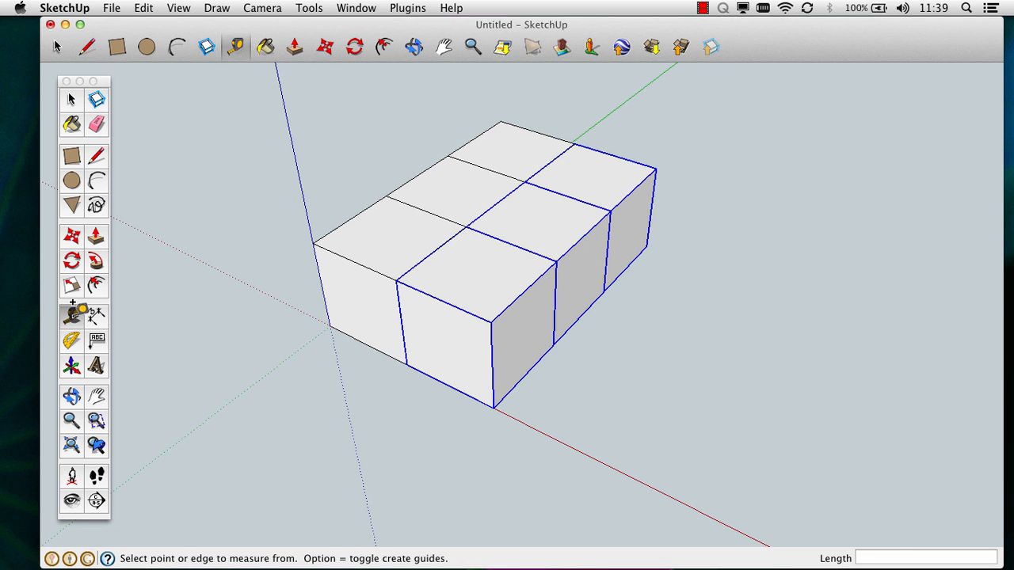
left_click(313, 244)
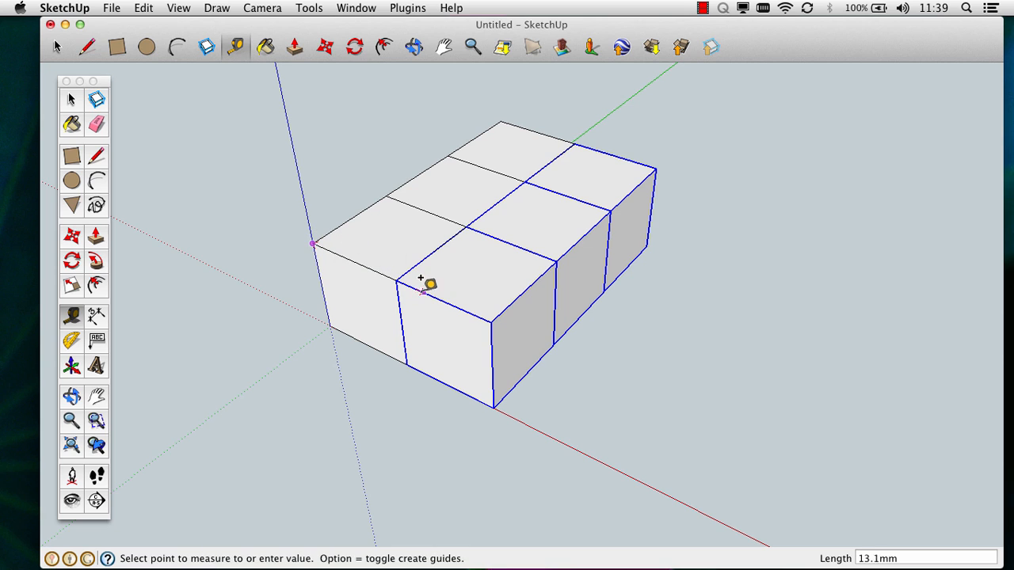
left_click(489, 314)
left_click(654, 158)
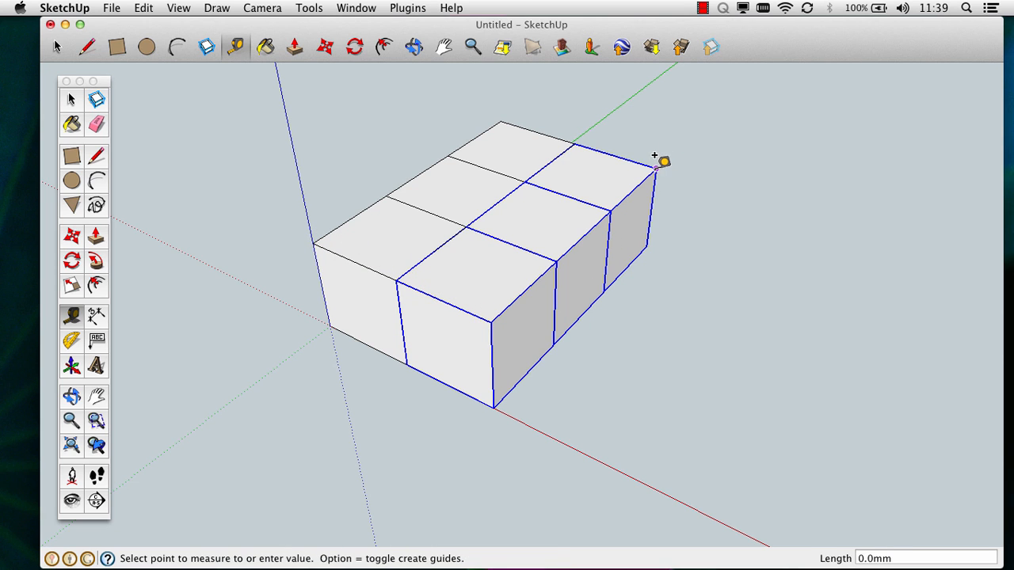
left_click(492, 306)
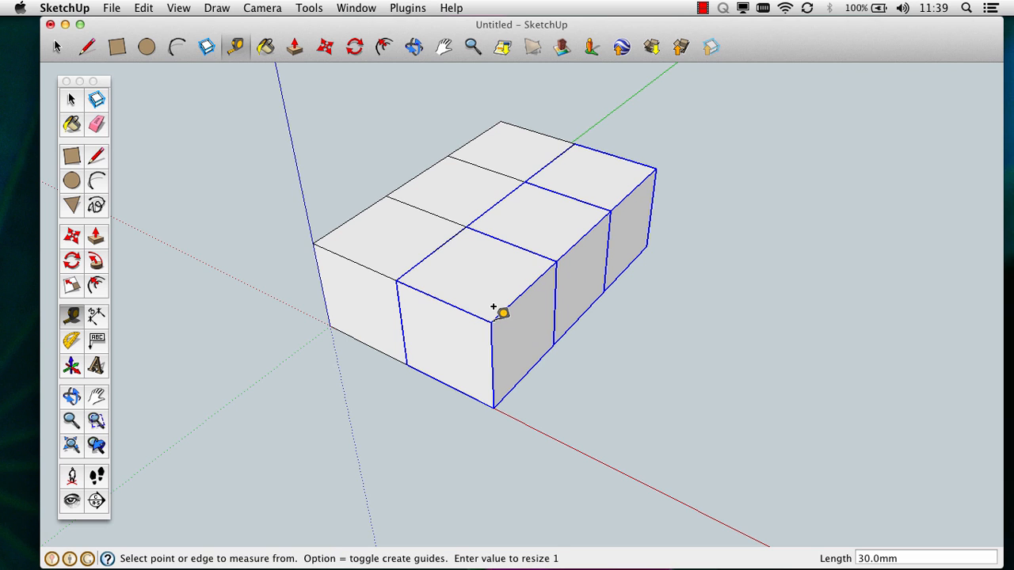
- Measure the two-row block's bottom edges: the length of the outer side and the width from the origin along the red axis
left_click(494, 405)
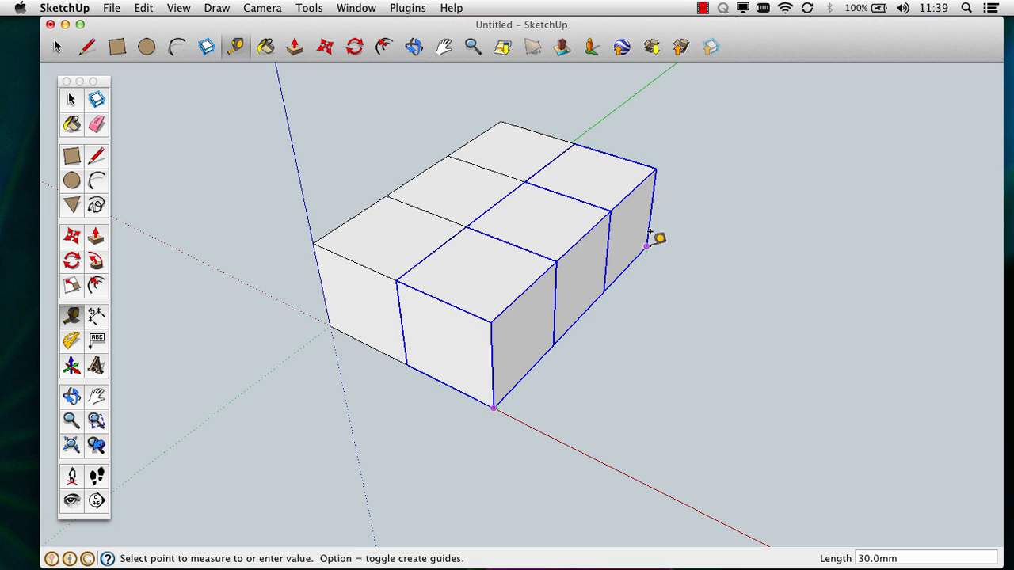
left_click(647, 242)
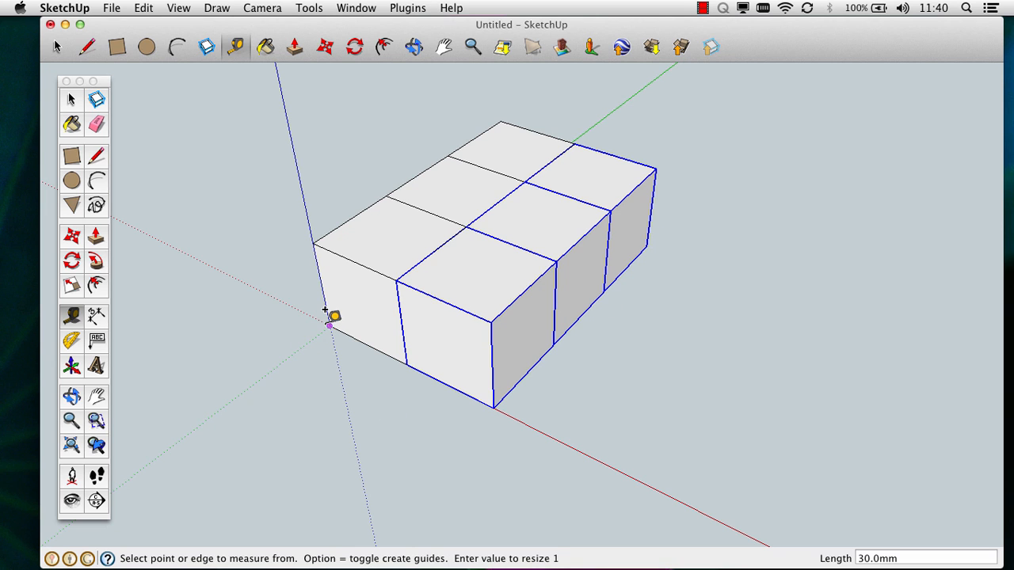
left_click(328, 321)
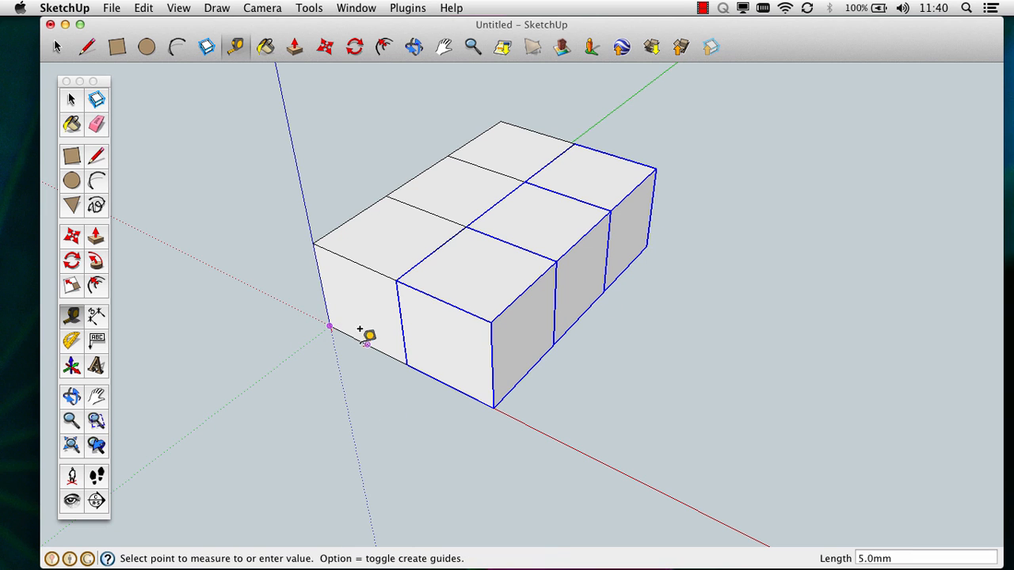
left_click(488, 398)
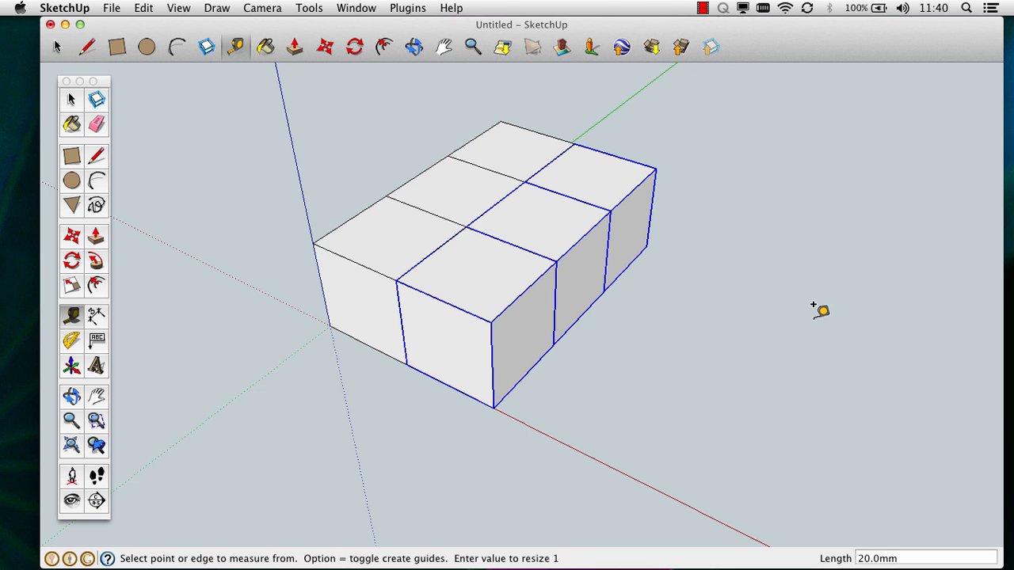
- Paste a third row of three cubes beside the two-row block, near the red axis
scroll(726, 259, "down", 3)
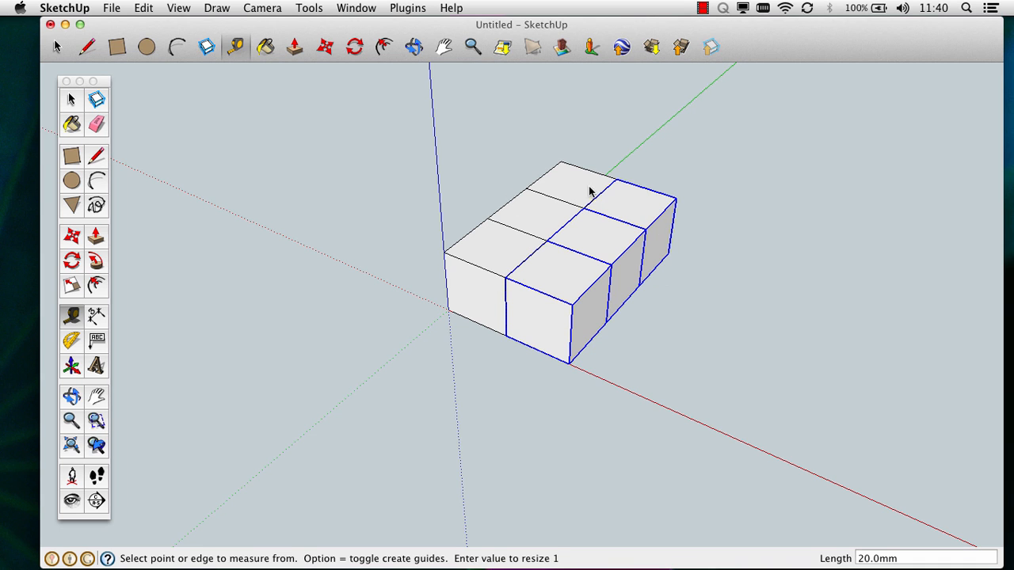
left_click(145, 7)
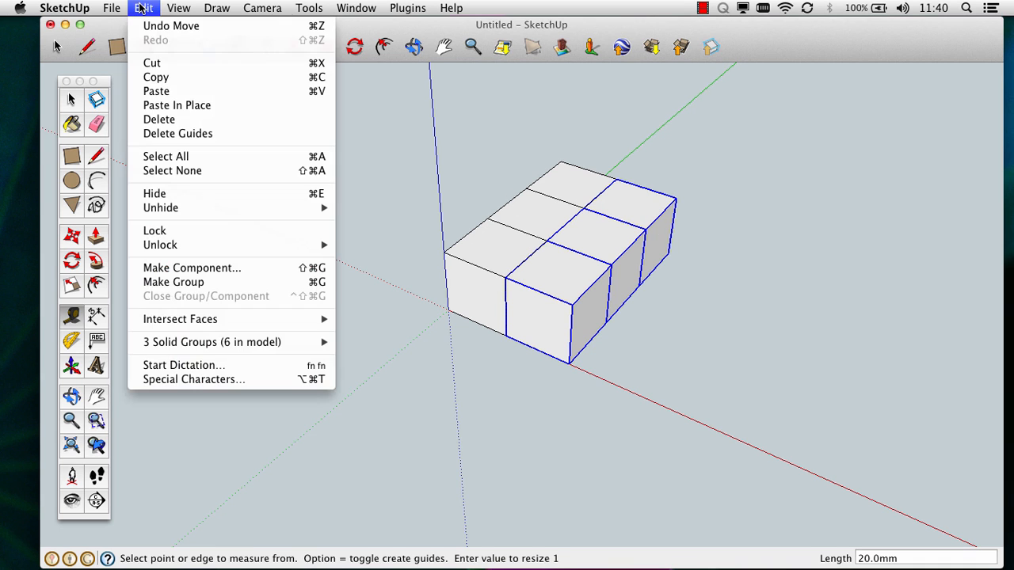
left_click(175, 91)
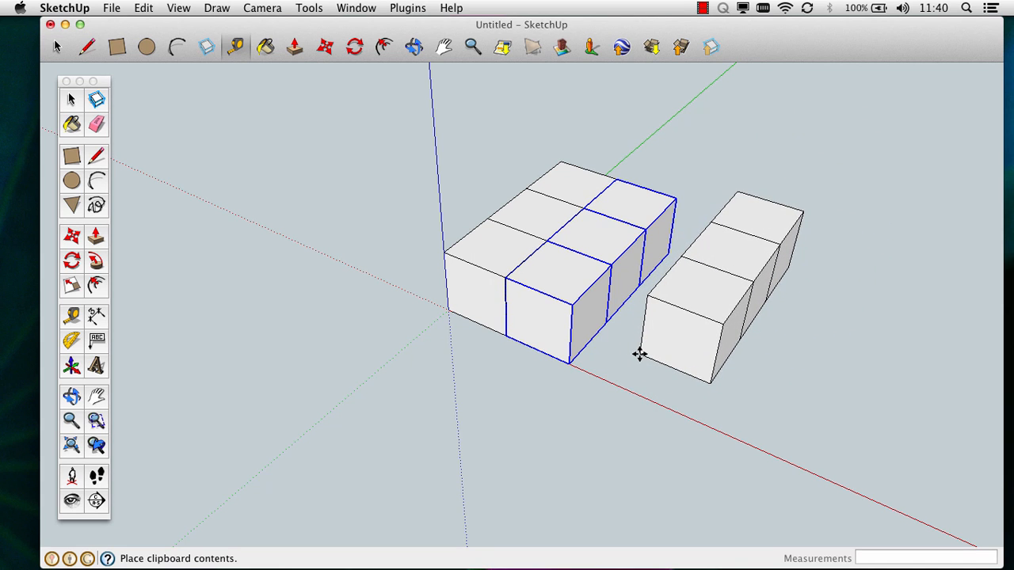
scroll(639, 355, "up", 2)
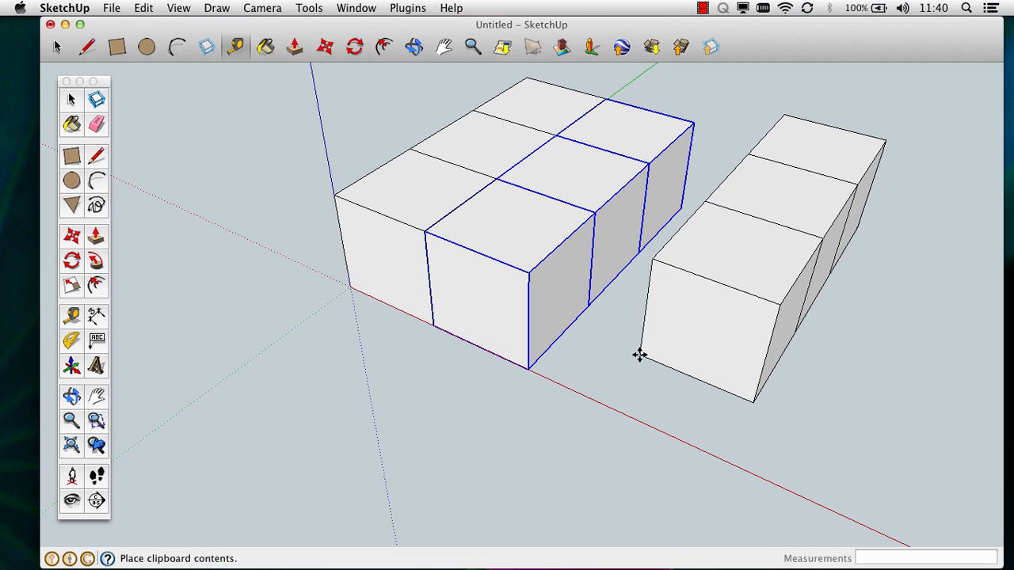
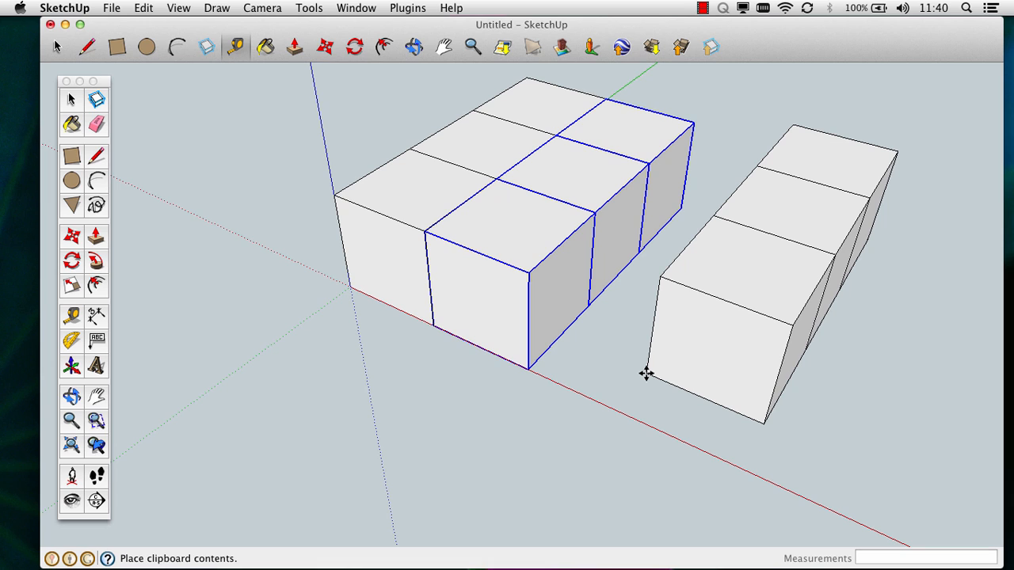
left_click(646, 374)
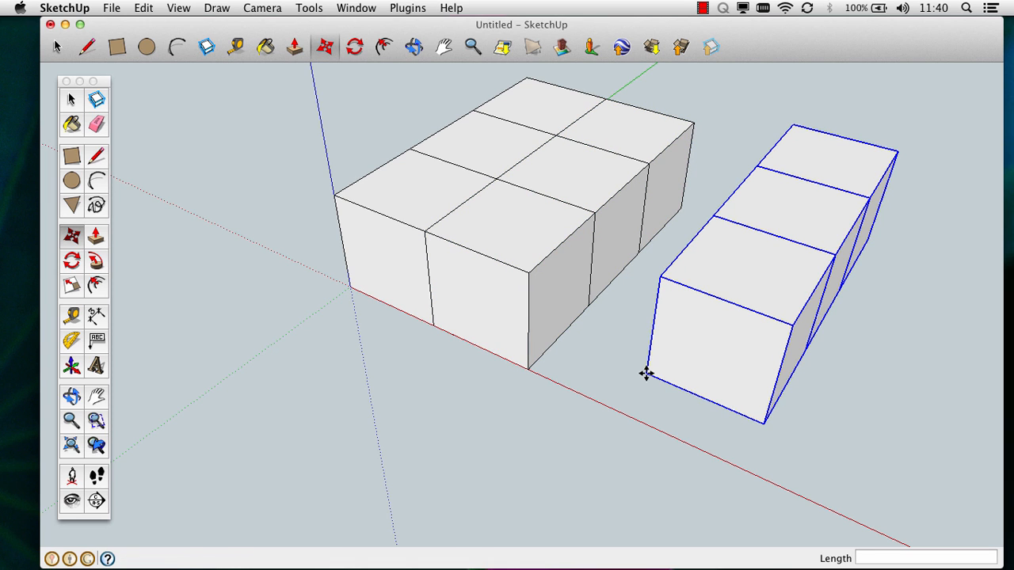
- Move the third row by its near lower corner onto the block's front lower corner on the red axis, completing a three-by-three layer
scroll(683, 369, "up", 1)
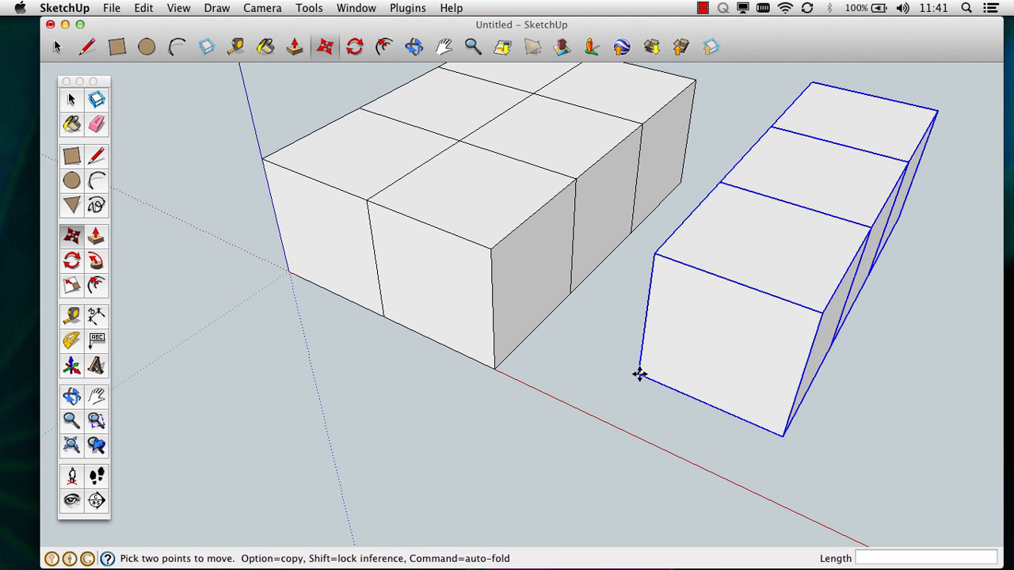
left_click(639, 373)
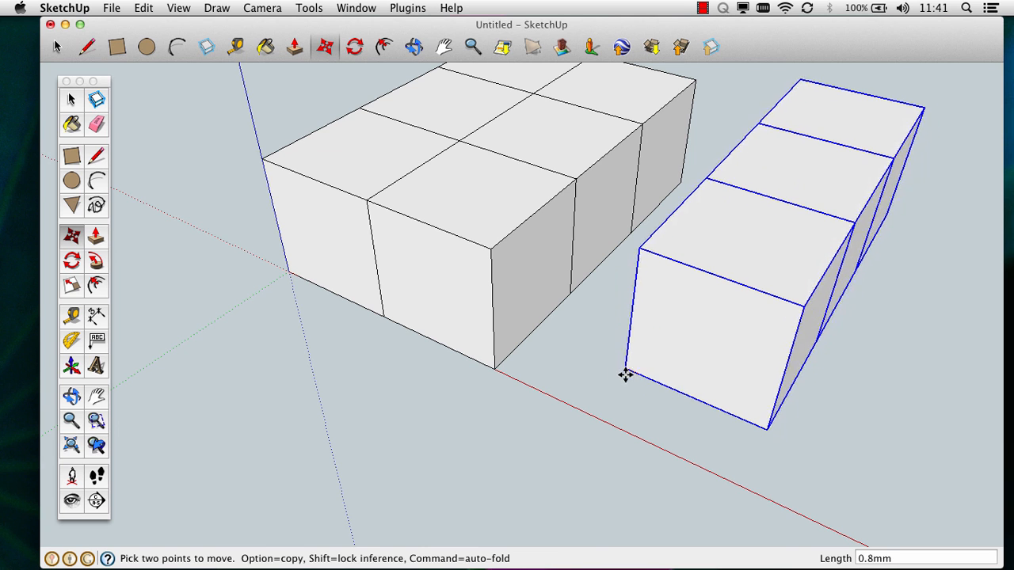
left_click(494, 369)
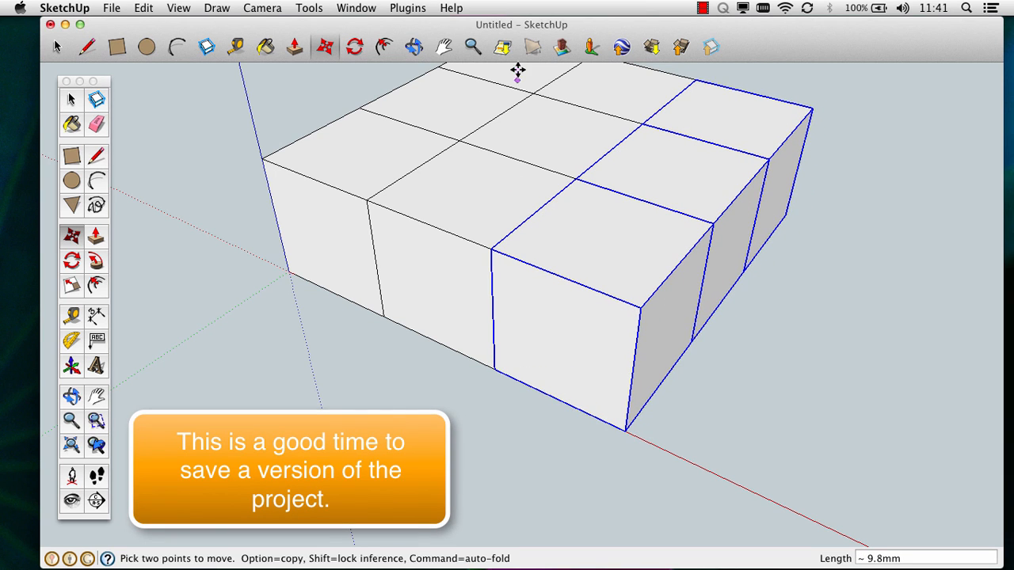
- Measure the three-by-three layer's top edges: the width across the three rows and the length of the outer side
scroll(519, 108, "down", 3)
key("h")
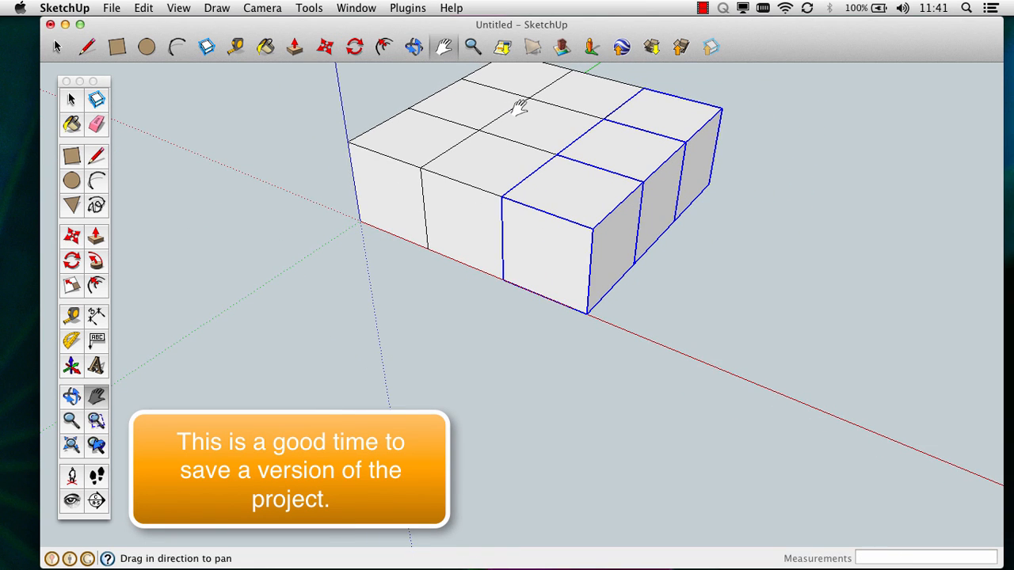
left_click_drag(519, 109, 523, 208)
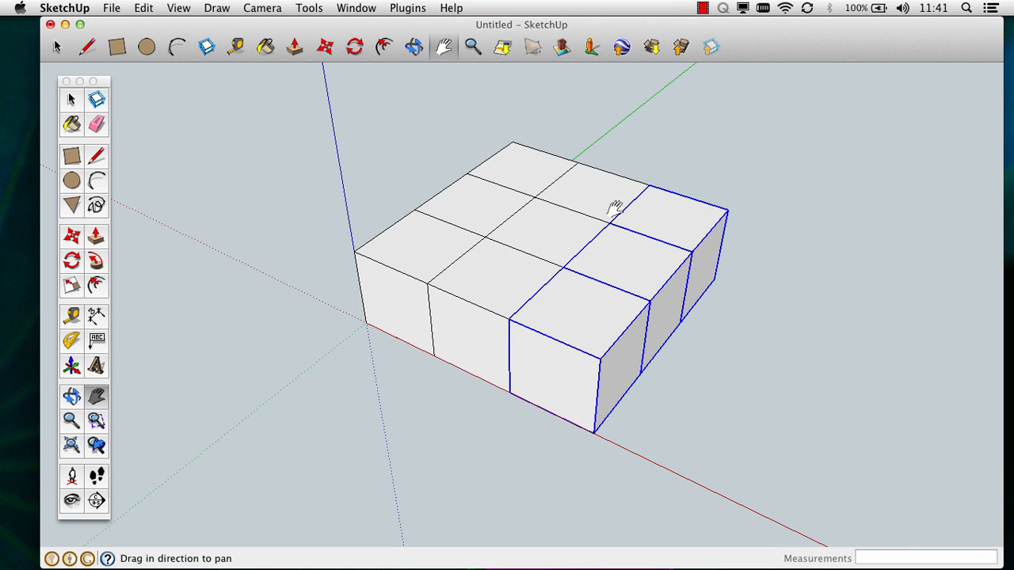
key("t")
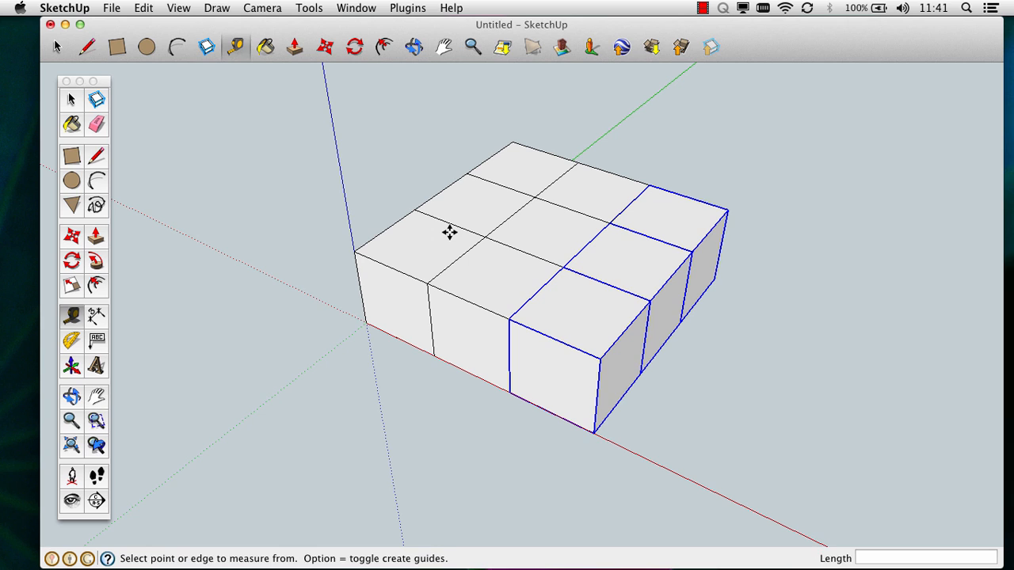
left_click(354, 251)
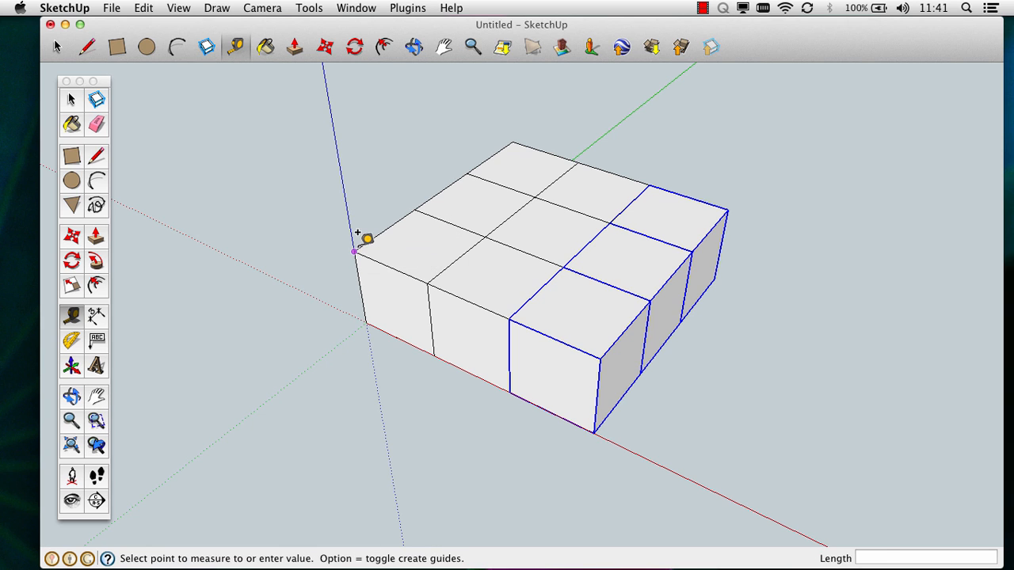
left_click(600, 349)
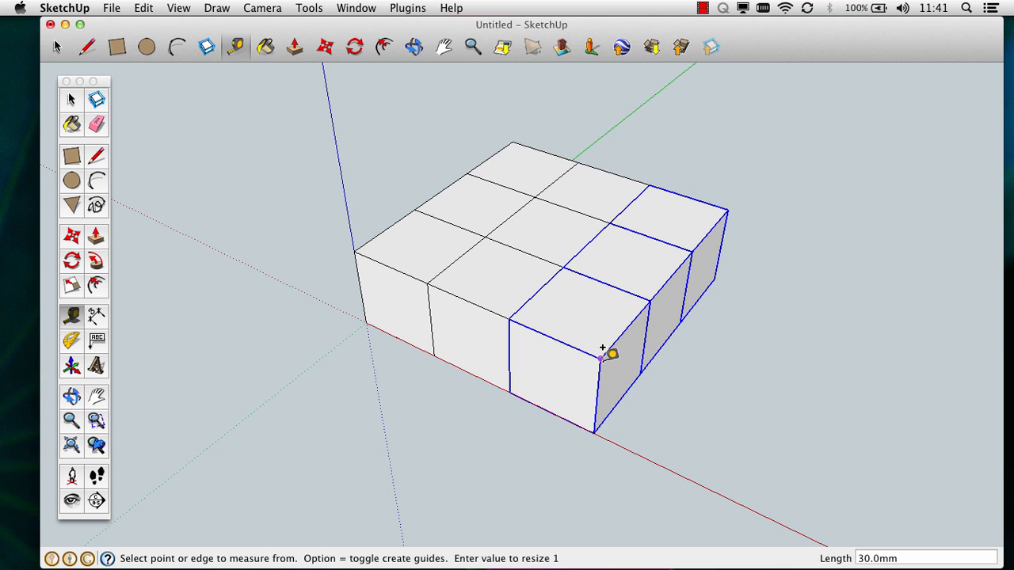
left_click(601, 346)
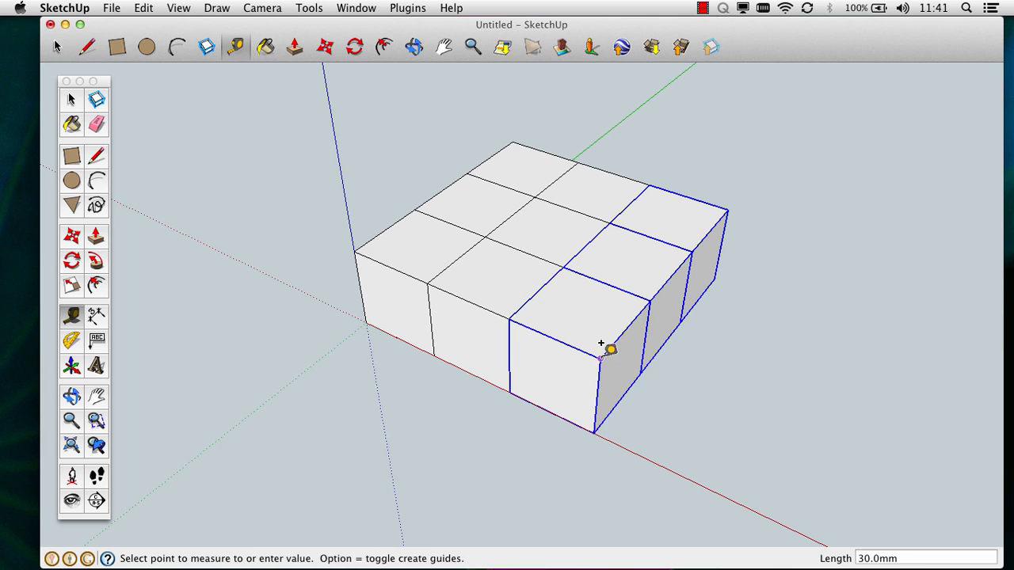
left_click(727, 209)
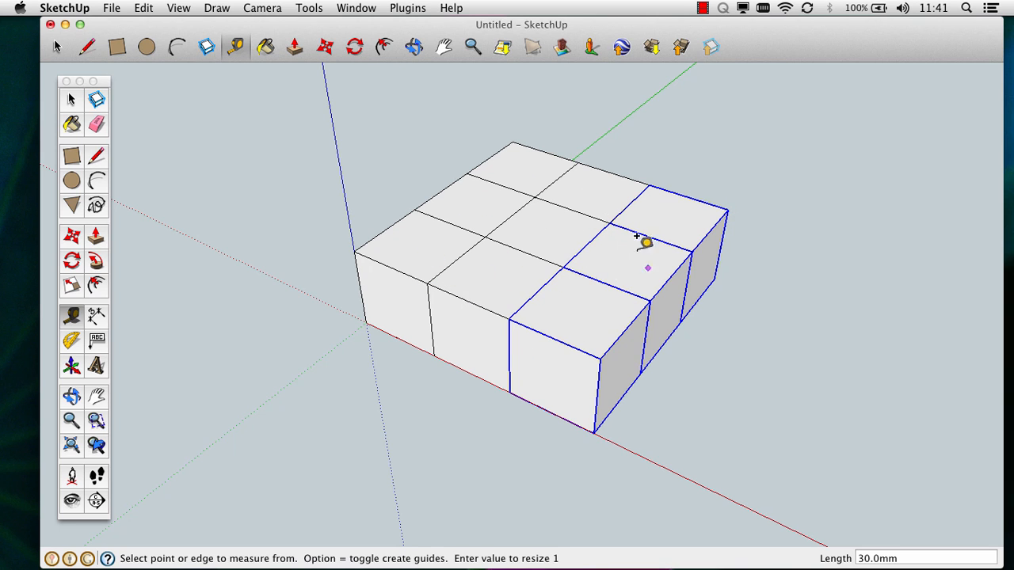
- Copy all nine cubes of the three-by-three layer
scroll(625, 228, "down", 3)
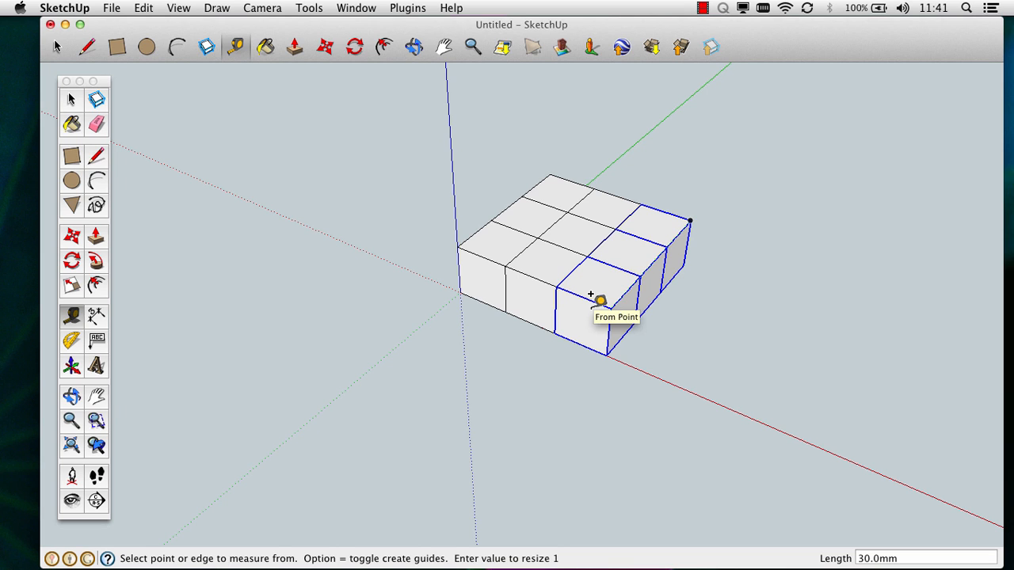
left_click(71, 100)
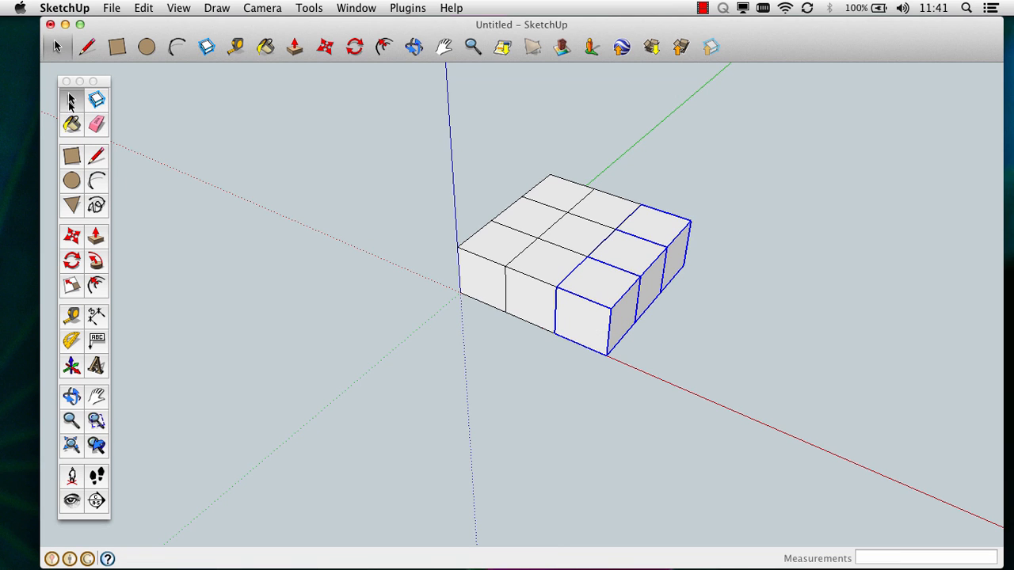
left_click(366, 222)
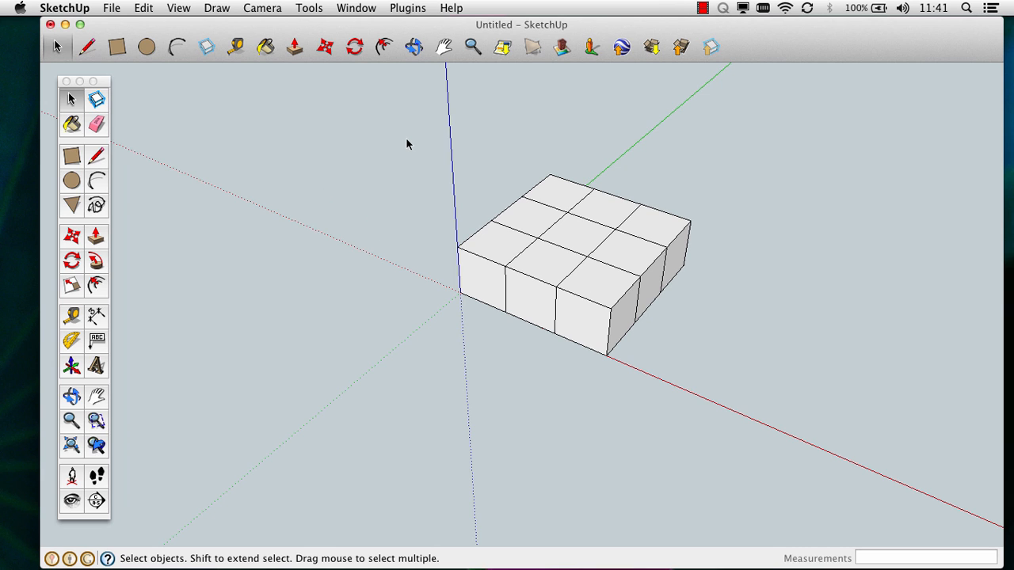
left_click_drag(420, 146, 809, 403)
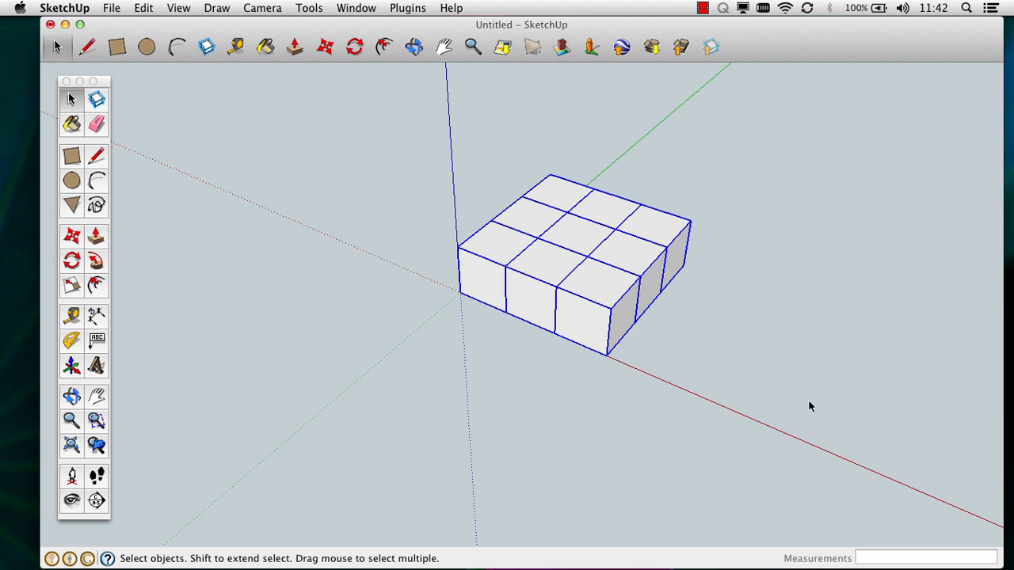
left_click(143, 8)
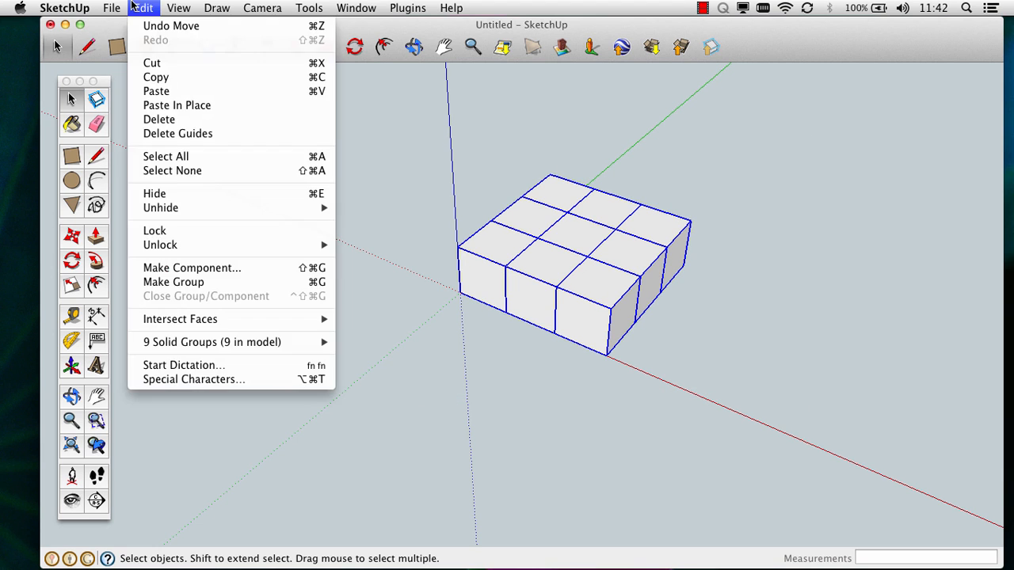
left_click(184, 77)
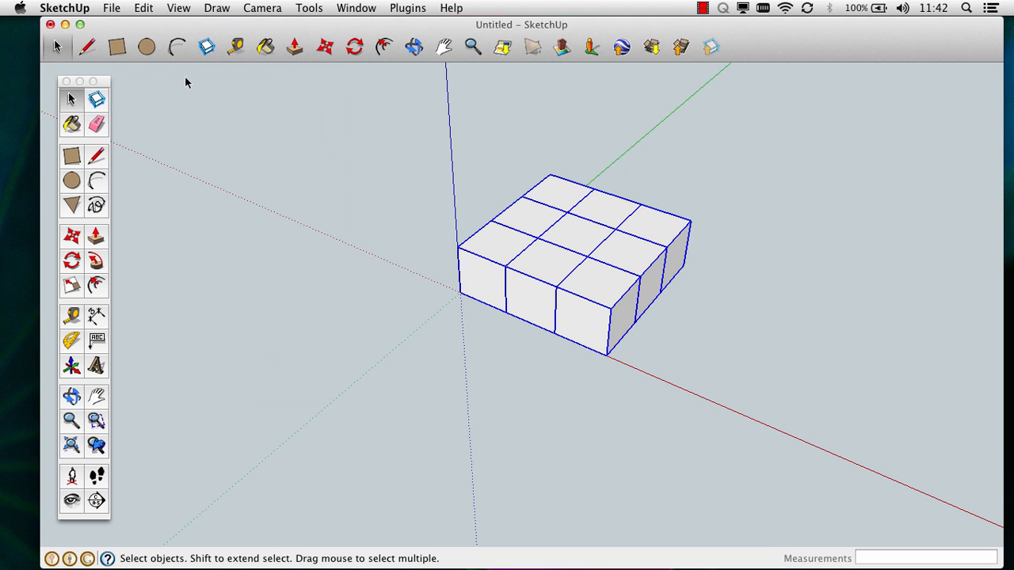
- Paste the copied layer on top of the first, starting at its top corner on the blue axis, and clear the selection
left_click(143, 7)
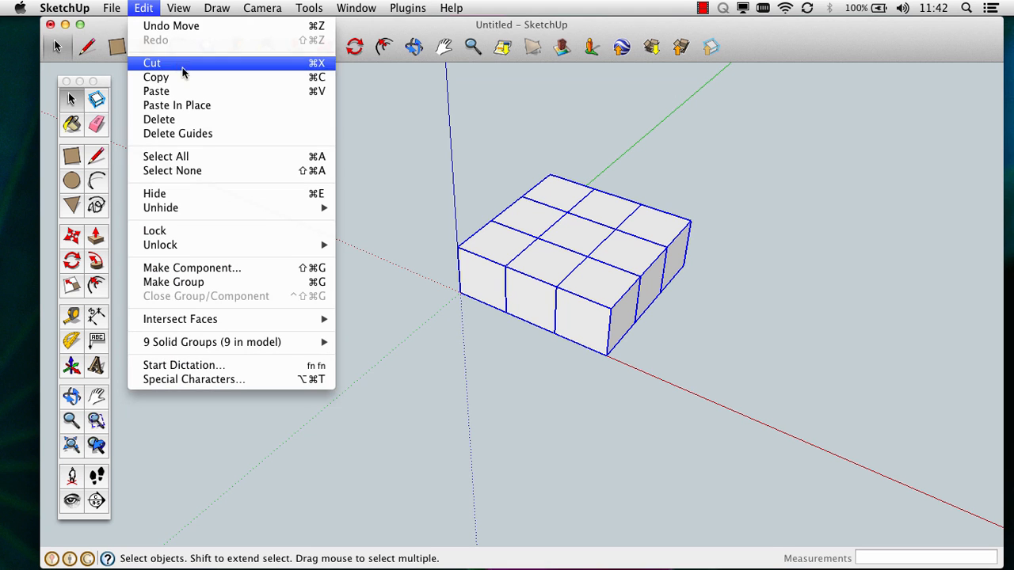
left_click(194, 92)
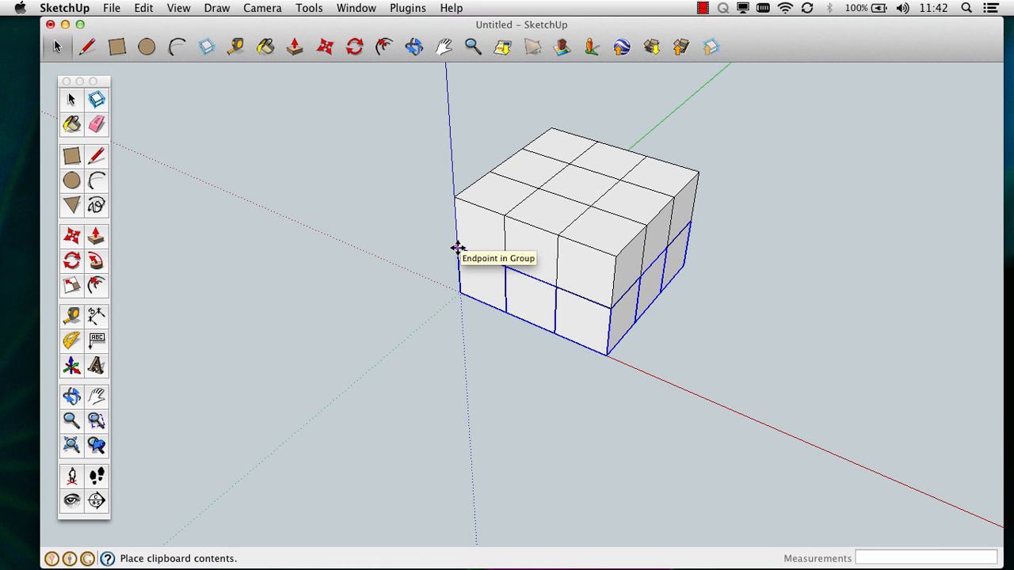
left_click(457, 248)
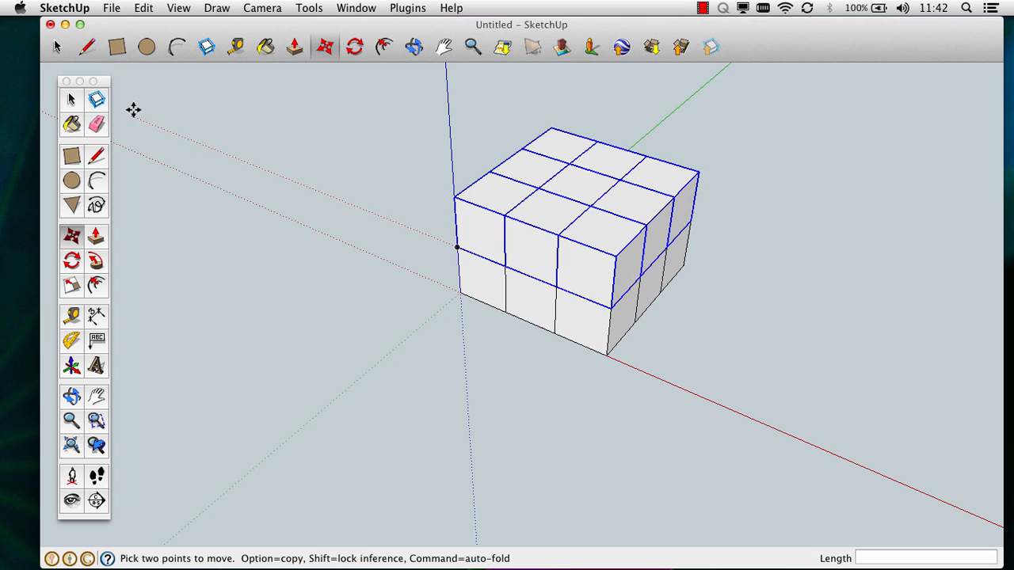
left_click(71, 100)
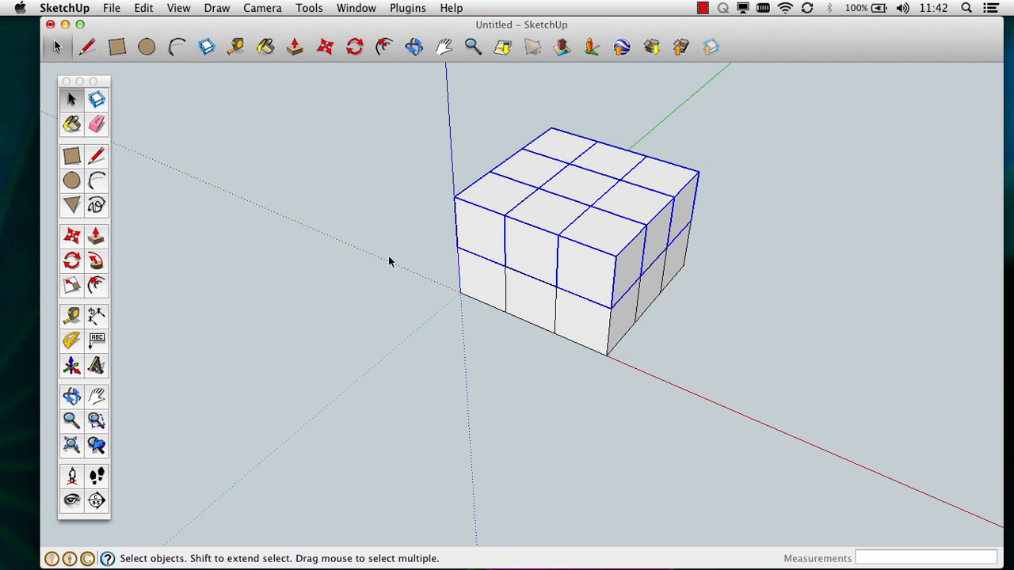
left_click(427, 191)
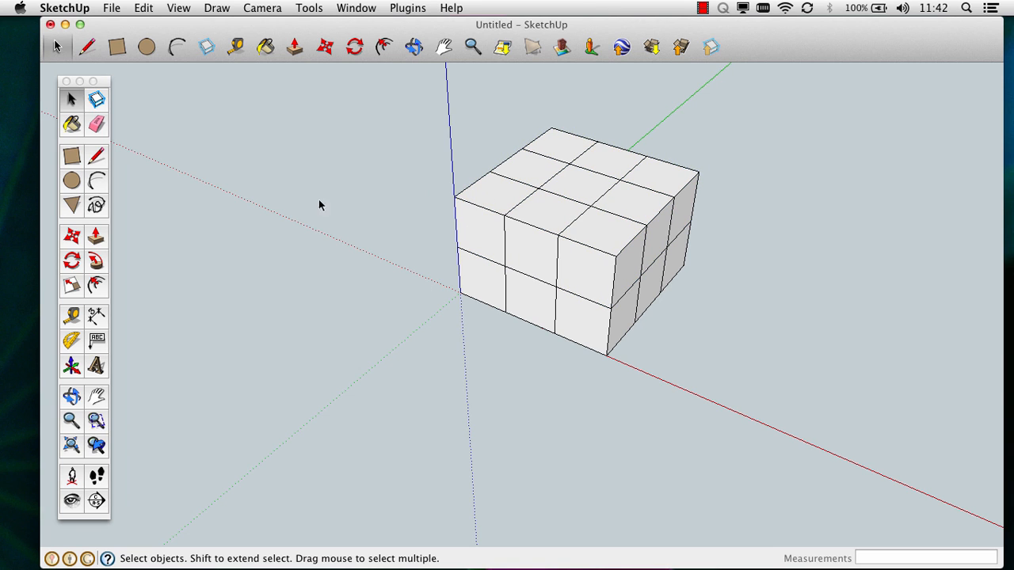
- Measure the two-layer block's height along the blue axis and its two top edges starting from that corner
left_click(72, 315)
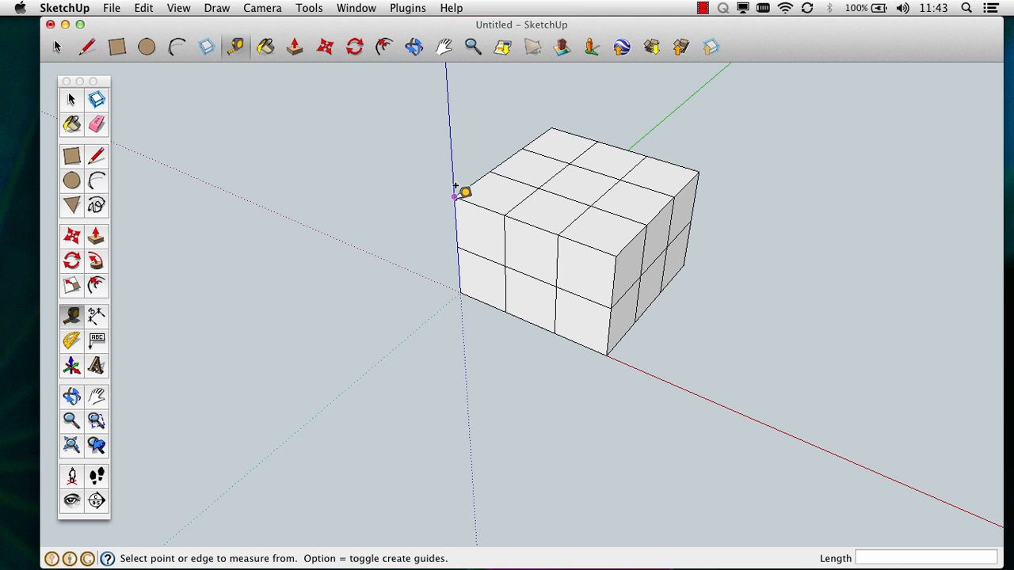
left_click(456, 186)
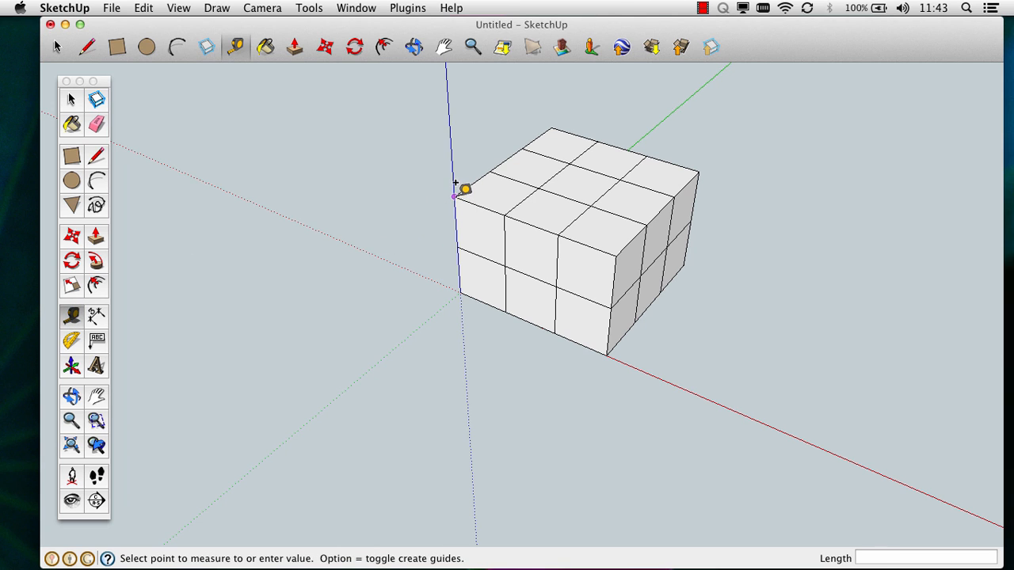
left_click(462, 277)
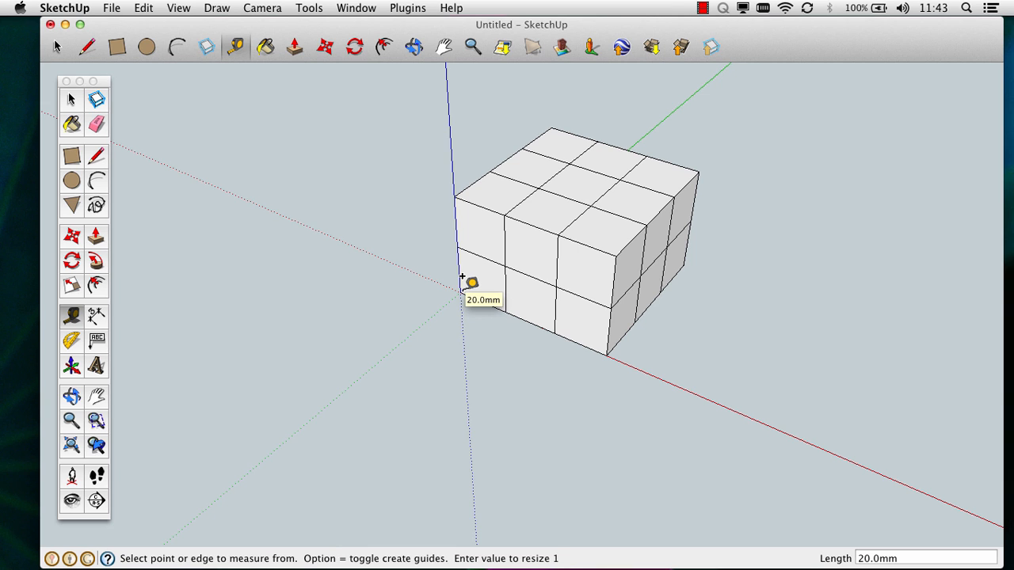
left_click(458, 183)
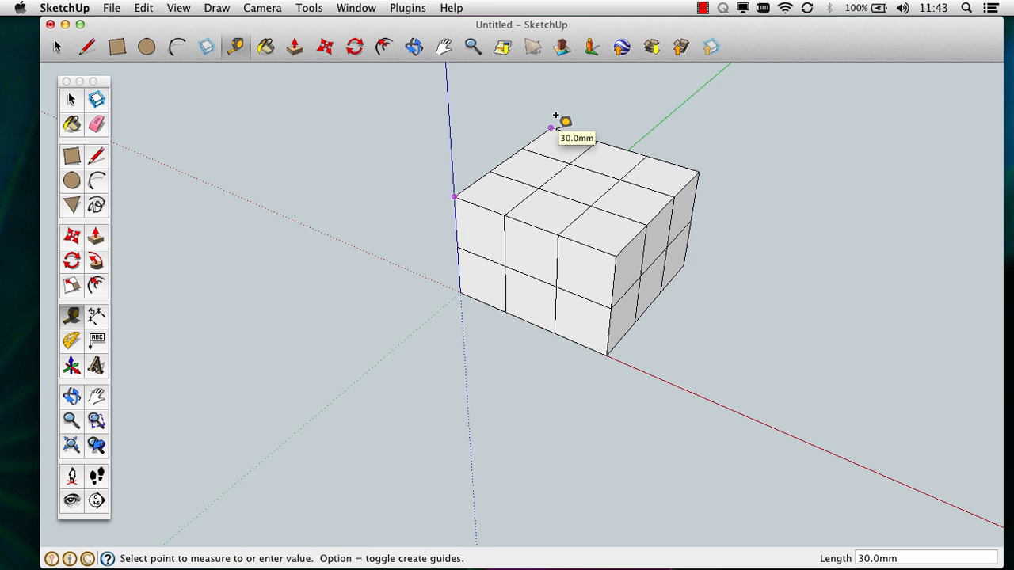
left_click(552, 127)
left_click(454, 196)
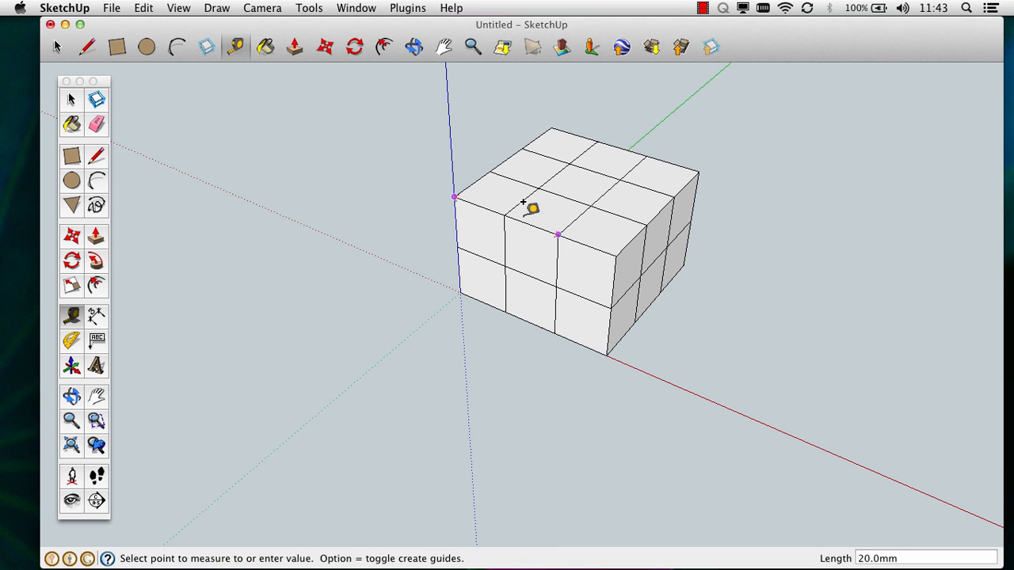
left_click(616, 255)
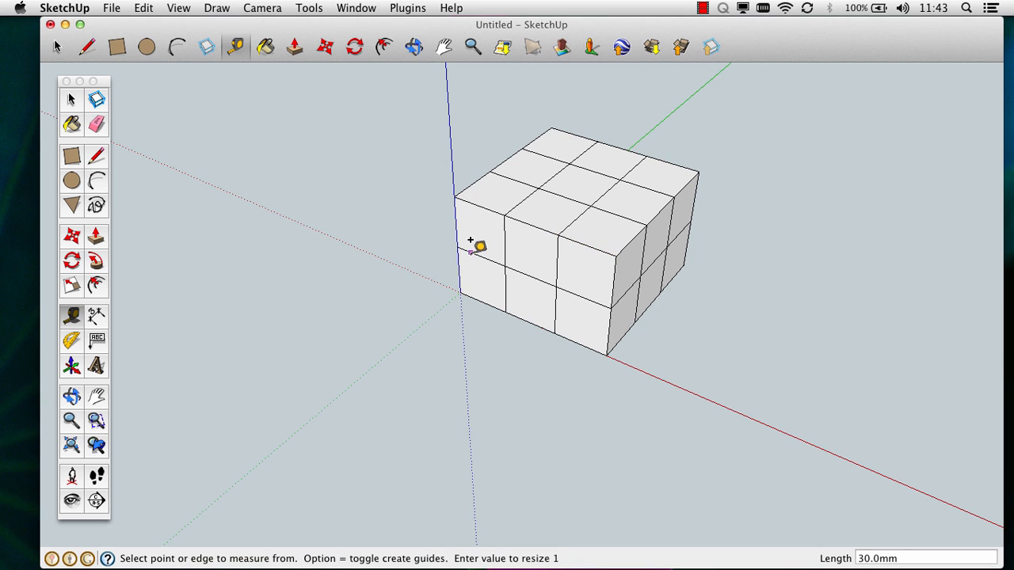
- Measure the two-layer block's height again along the blue axis and at the front corner on the red axis
left_click(455, 195)
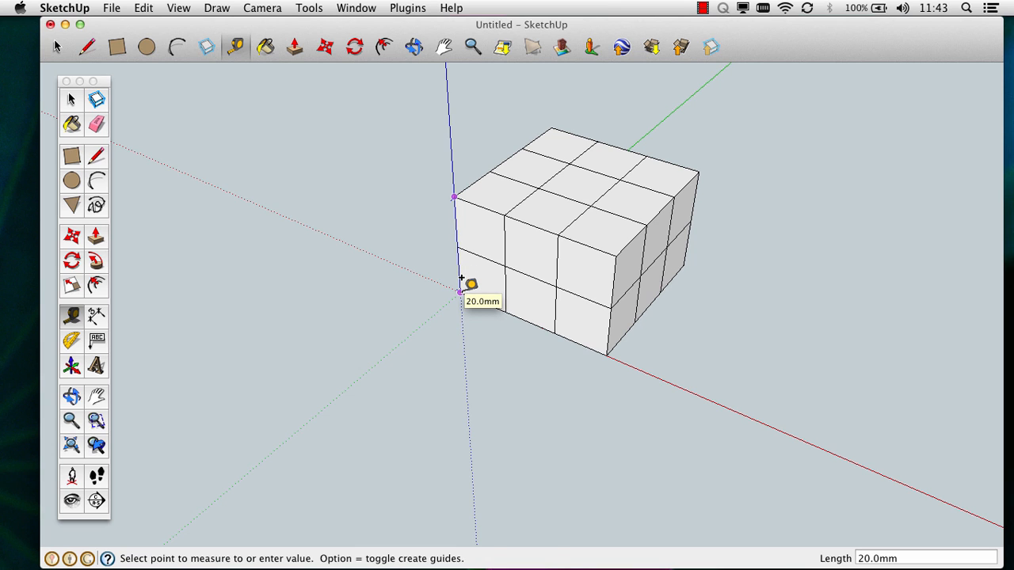
left_click(460, 278)
left_click(615, 255)
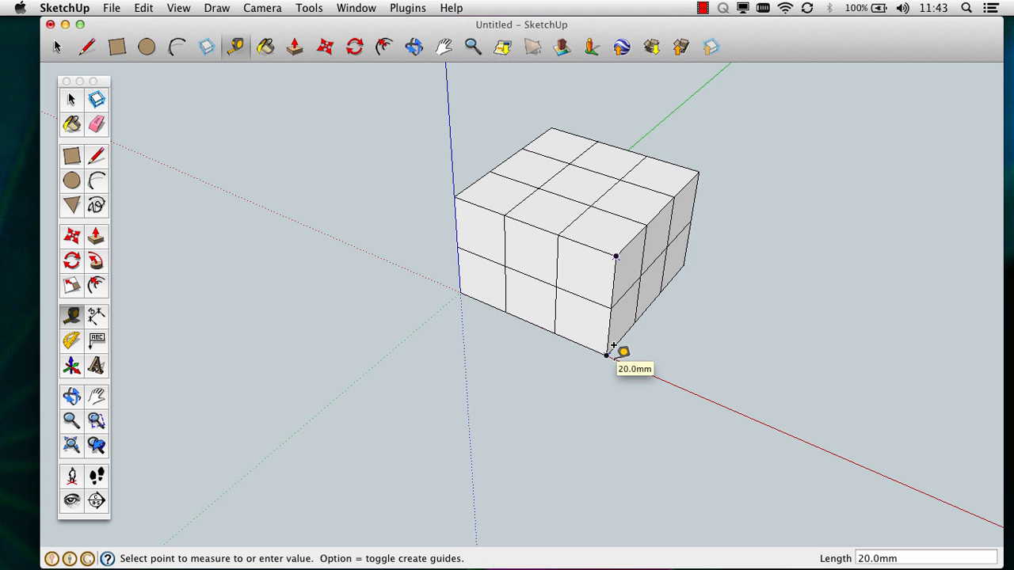
left_click(608, 354)
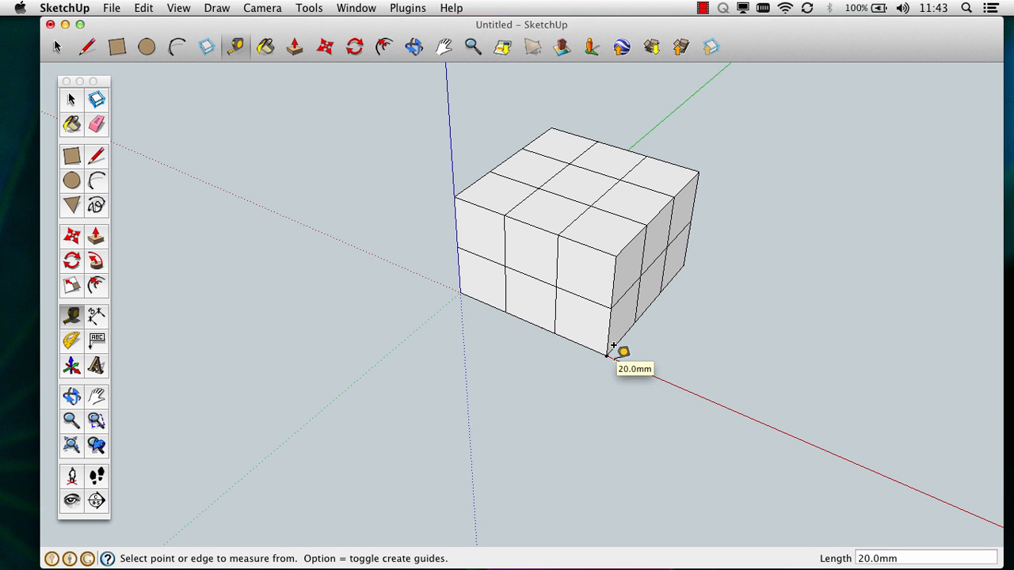
- Paste a third layer on top of the two-layer block at its blue-axis corner and clear the selection
key("h")
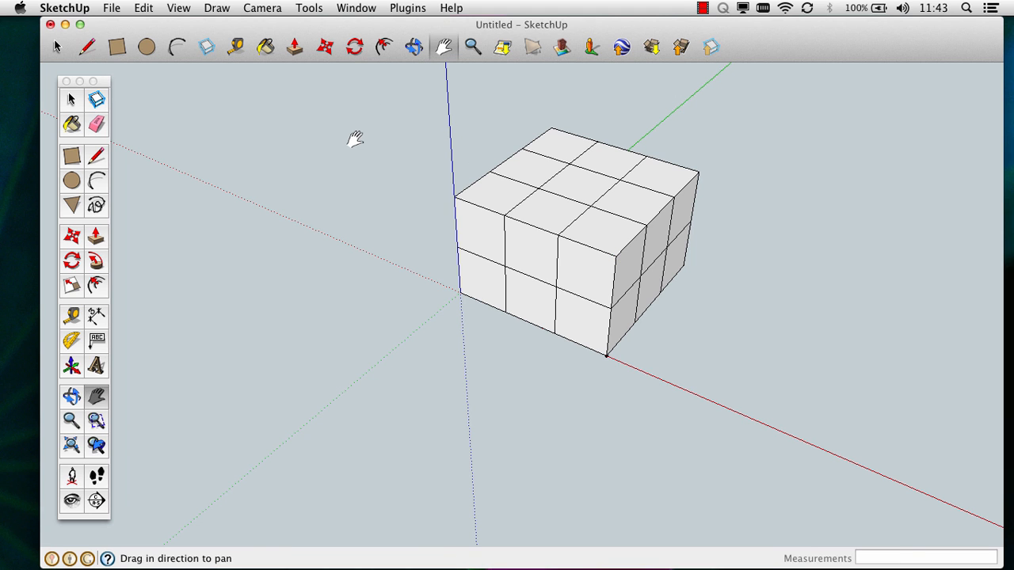
left_click_drag(355, 139, 276, 290)
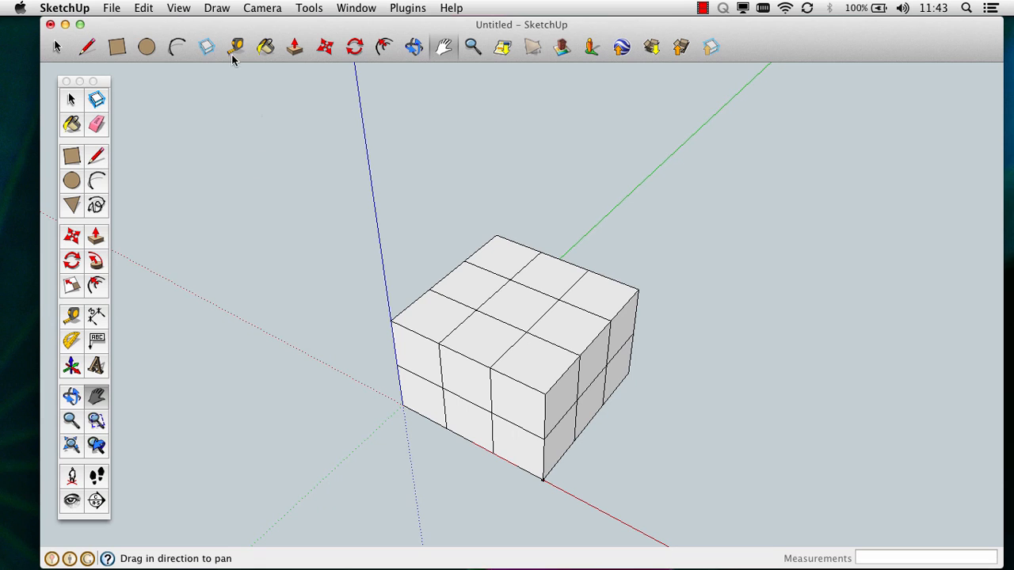
left_click(144, 8)
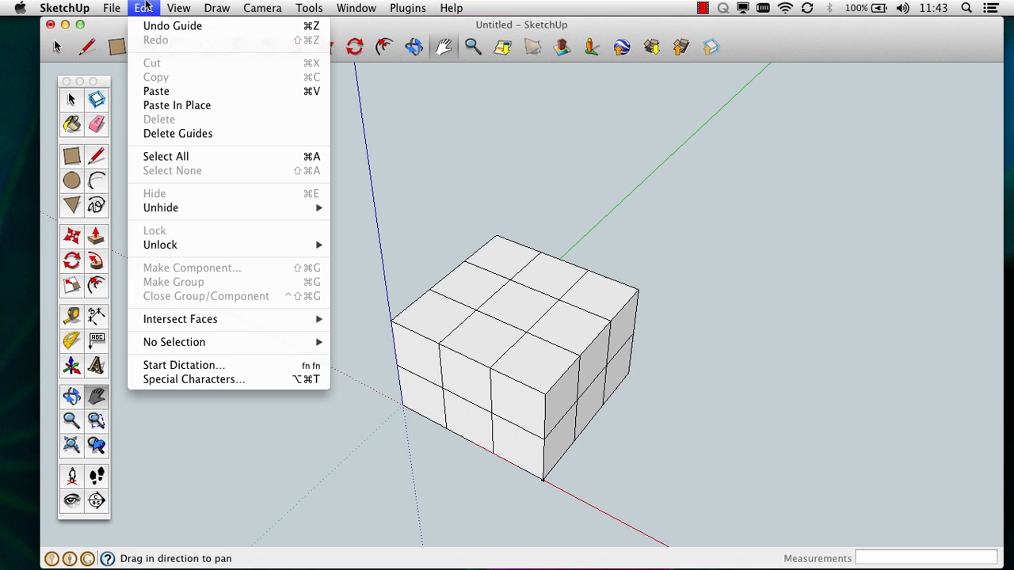
left_click(174, 88)
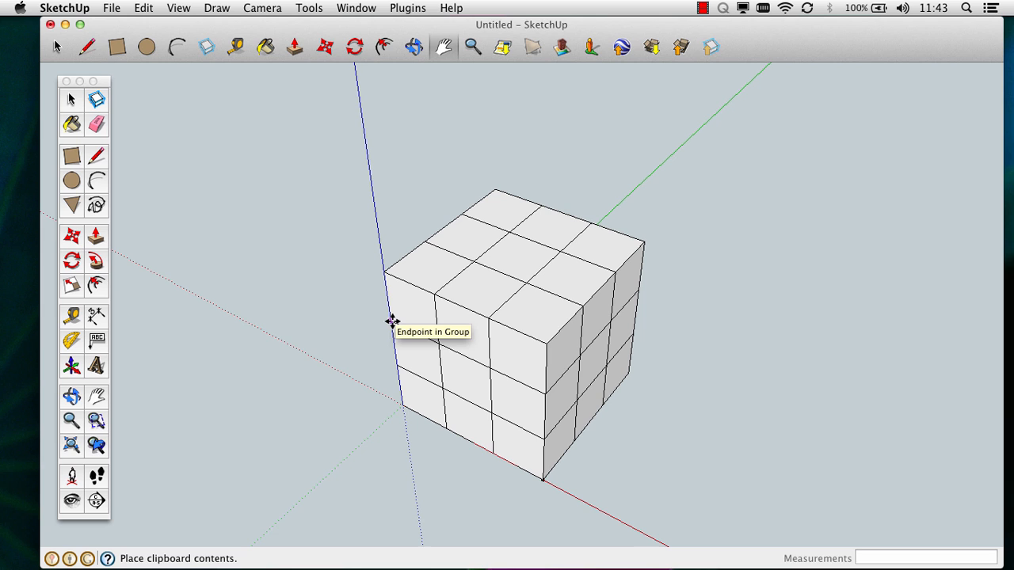
left_click(392, 321)
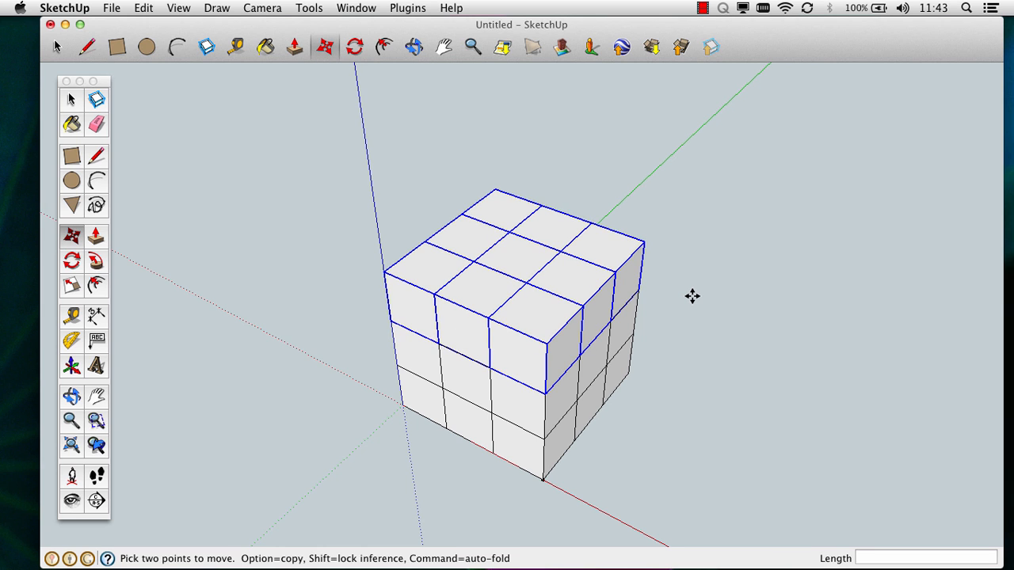
left_click(70, 100)
left_click(178, 143)
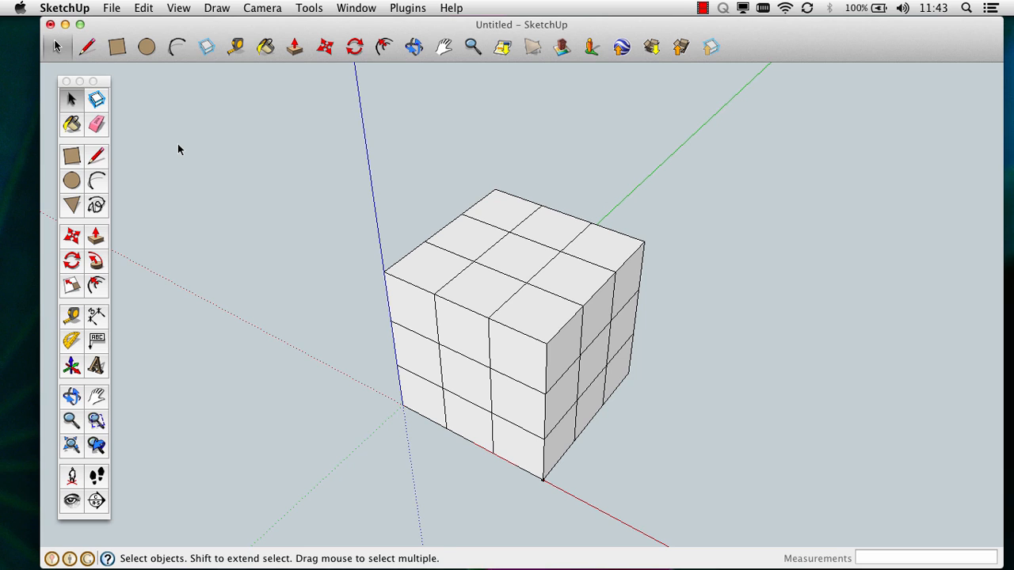
- Measure the three-layer stack's full height along the blue axis and undo the paste of the third layer
key("t")
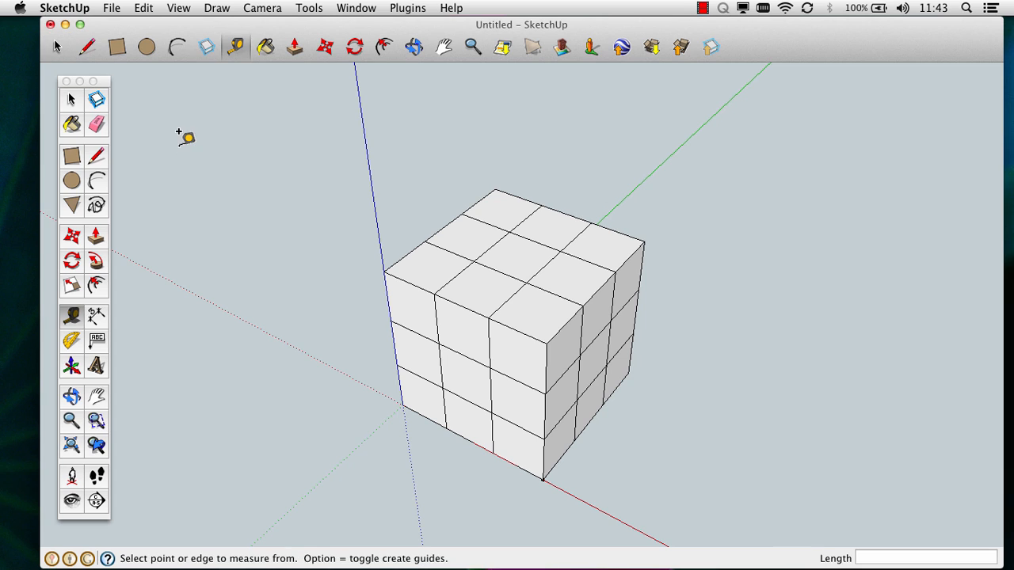
left_click(383, 264)
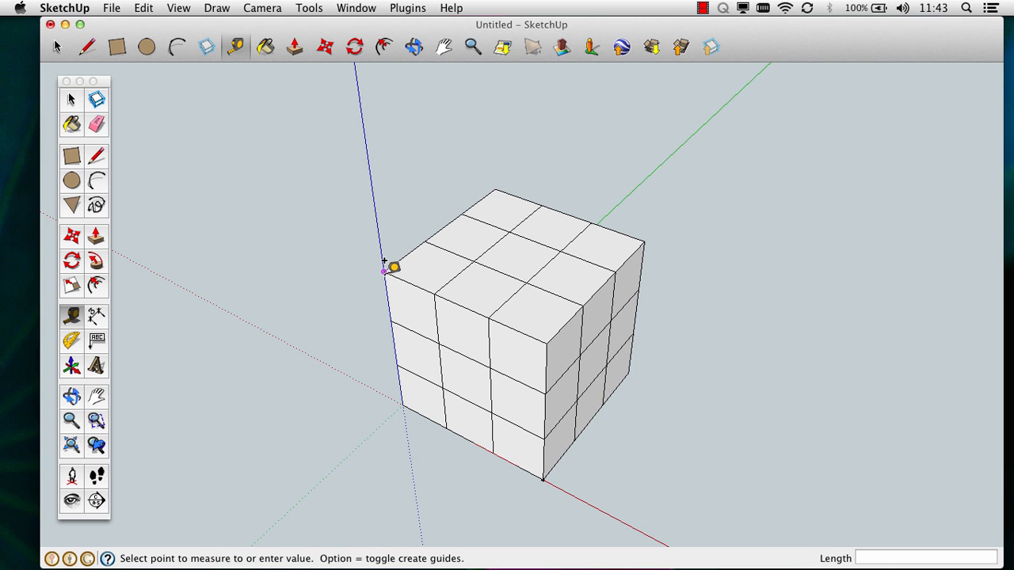
left_click(408, 388)
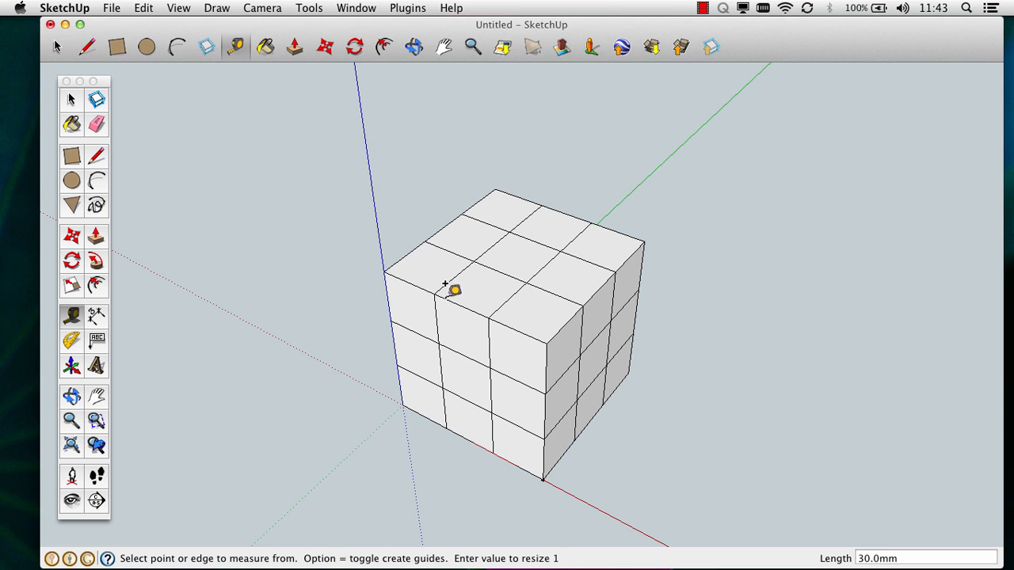
left_click(144, 8)
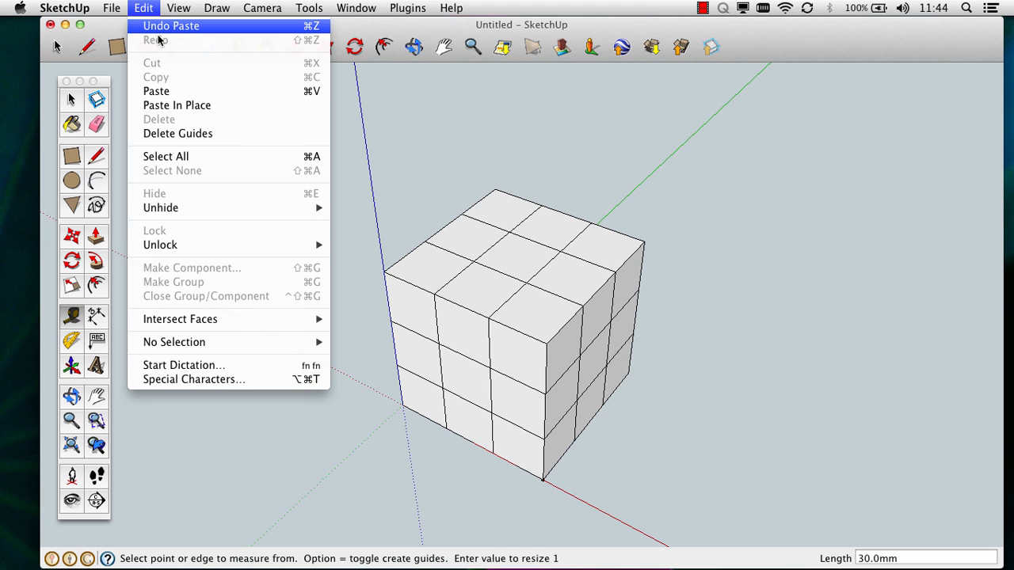
left_click(170, 26)
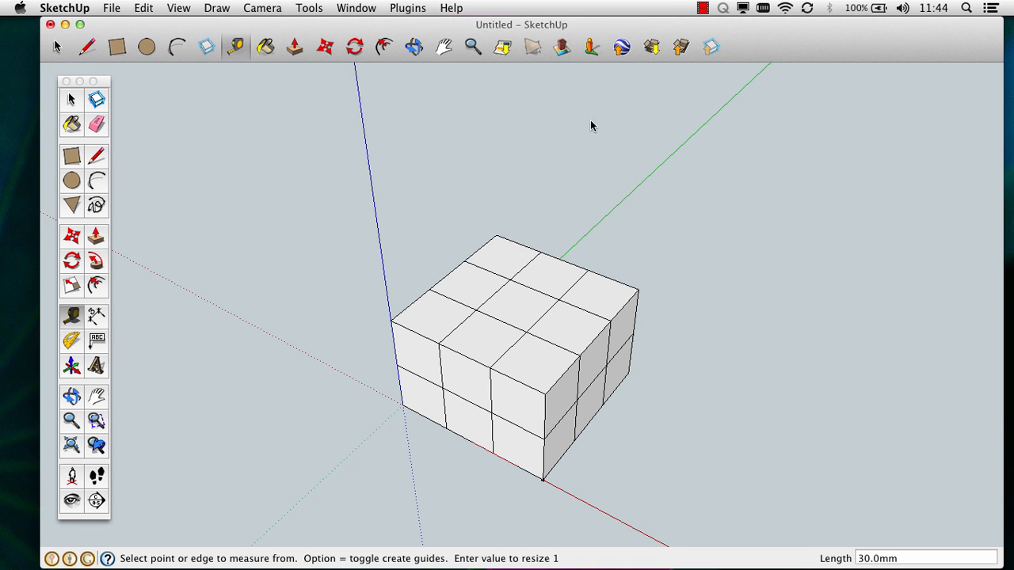
- Paste a copy of the three-by-three layer beside the two-layer block, between the red and green axes and clear of the block
left_click(149, 7)
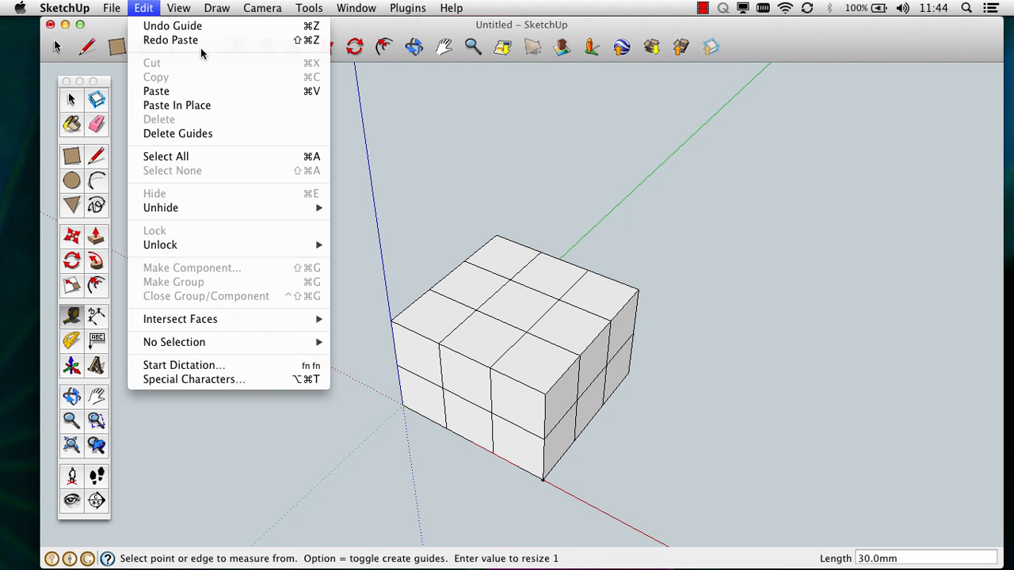
left_click(210, 91)
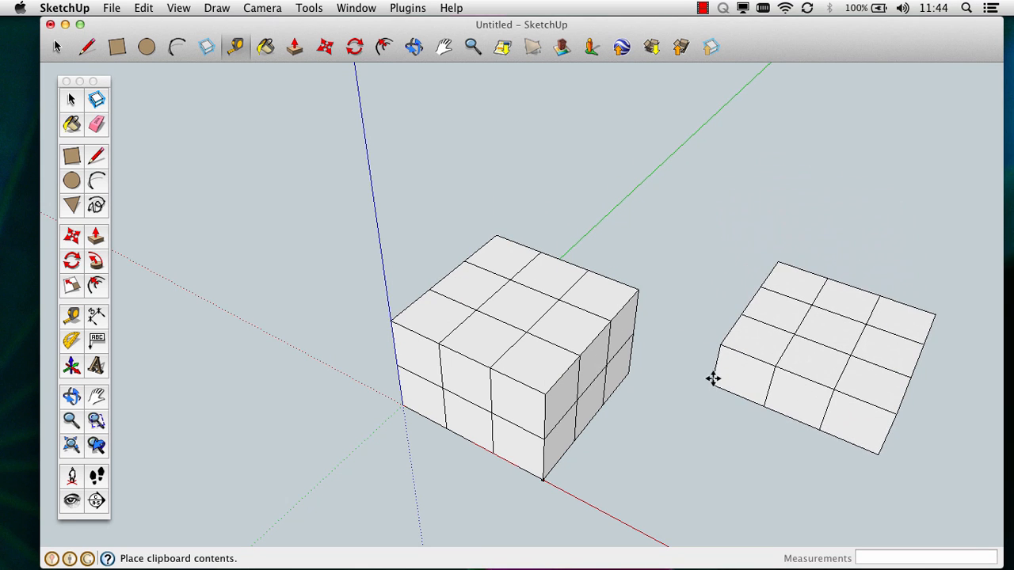
left_click(711, 384)
key("o")
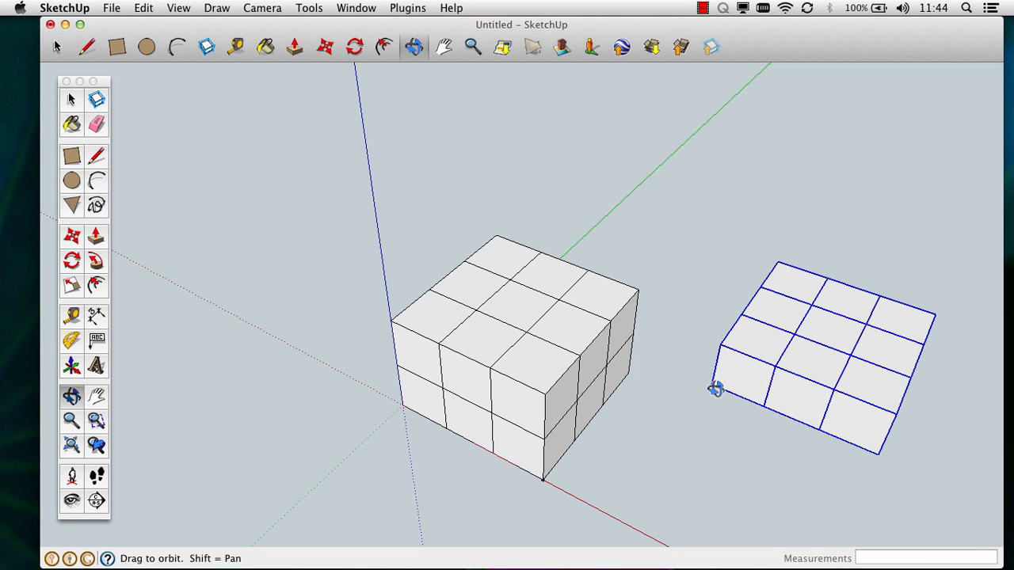
left_click_drag(575, 367, 727, 418)
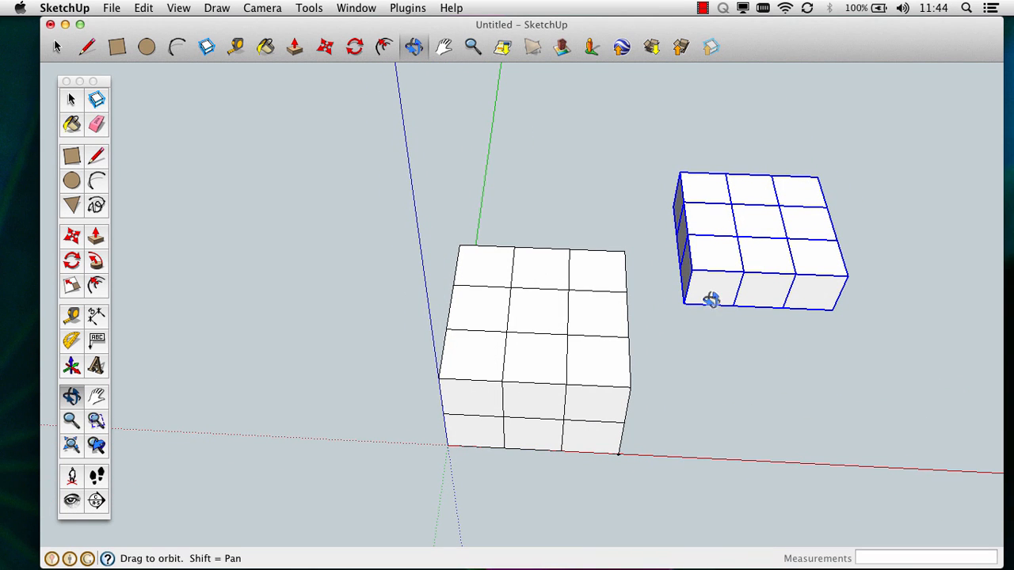
- Move the separate three-by-three layer by its bottom front corner onto the two-layer block's top corner at the blue axis
key("space")
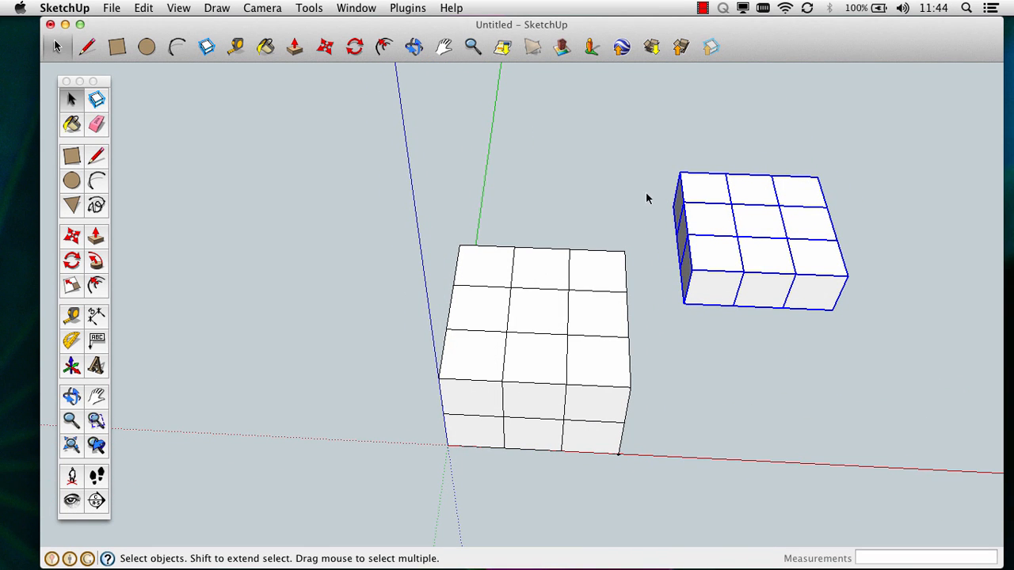
left_click(670, 149)
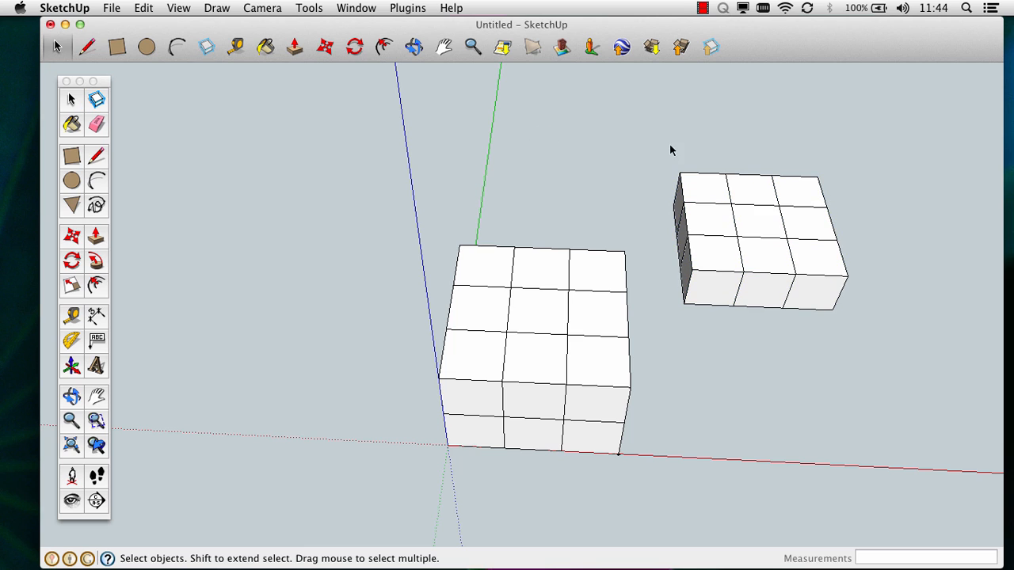
left_click_drag(659, 148, 920, 370)
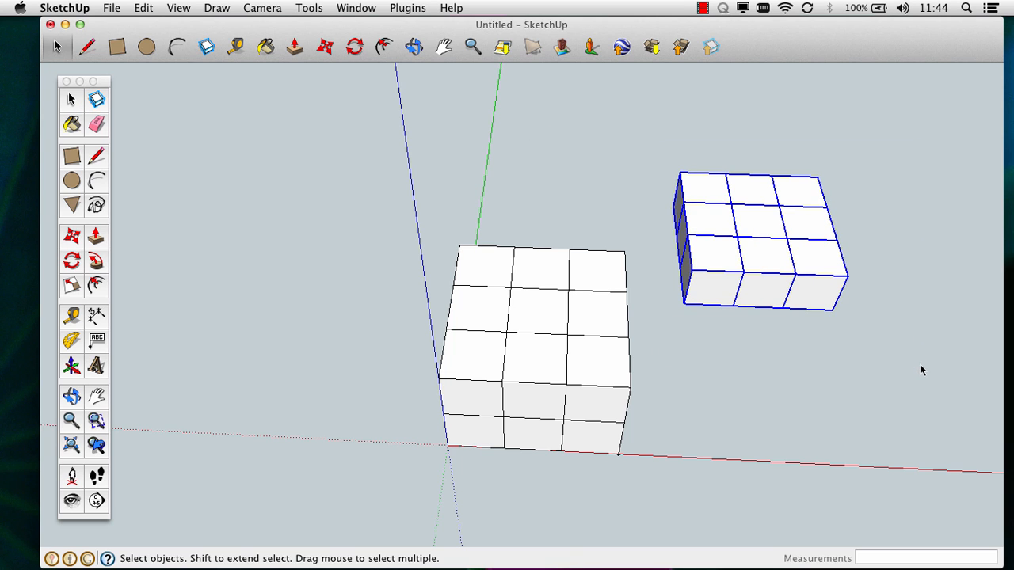
key("m")
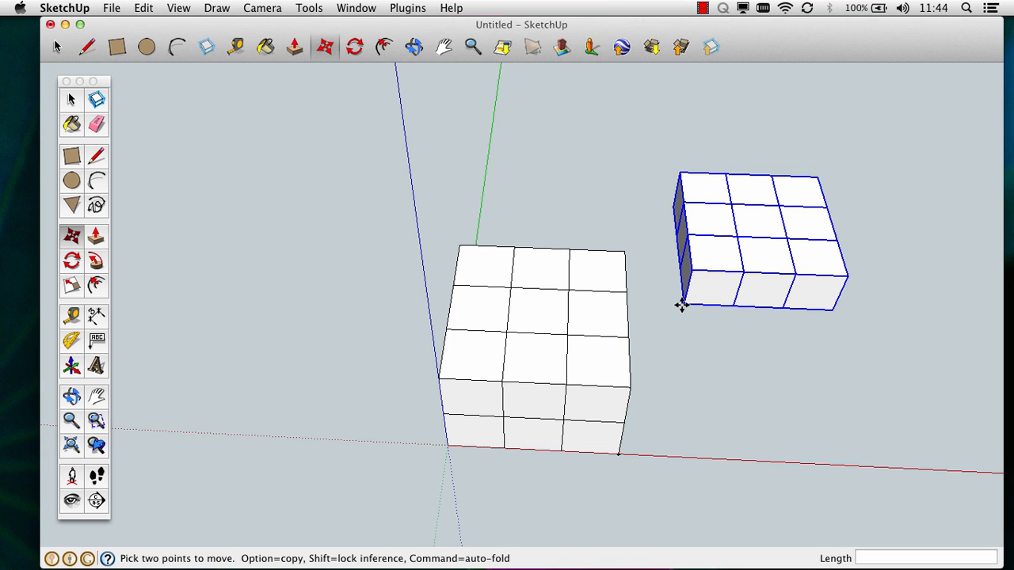
left_click(681, 306)
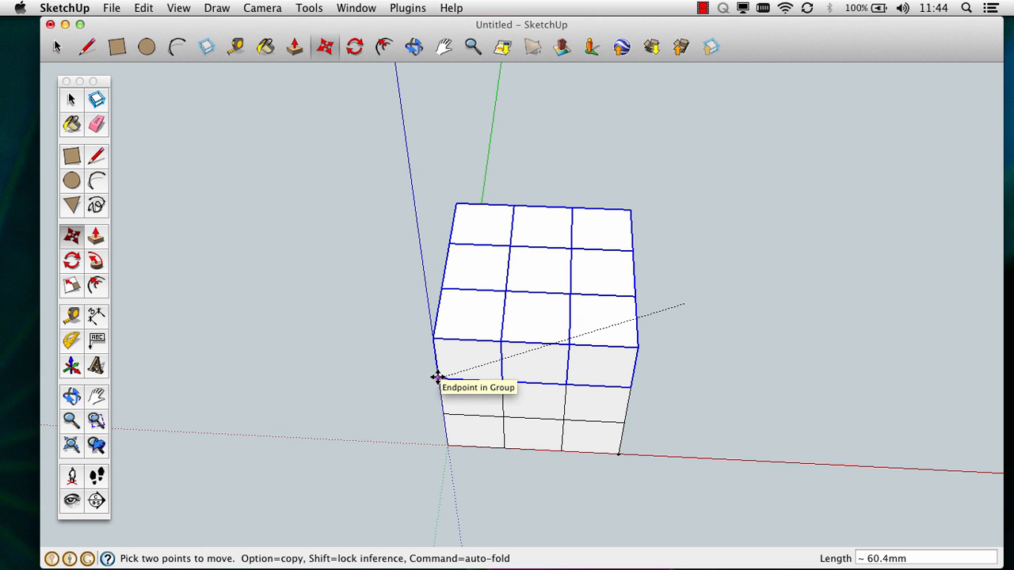
left_click(437, 378)
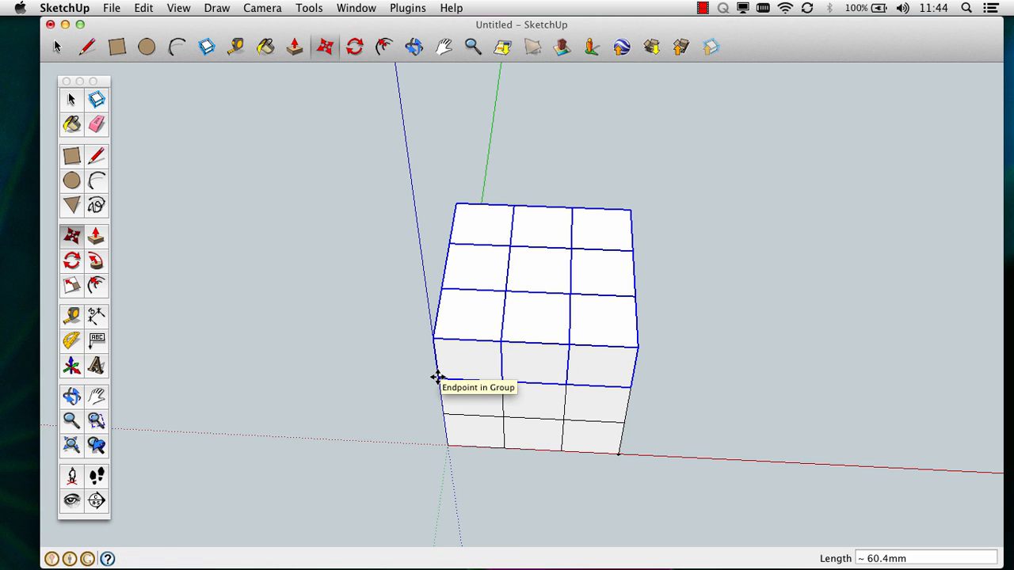
- Measure the three-layer cube's height along the blue axis and at the front corner on the red axis
key("t")
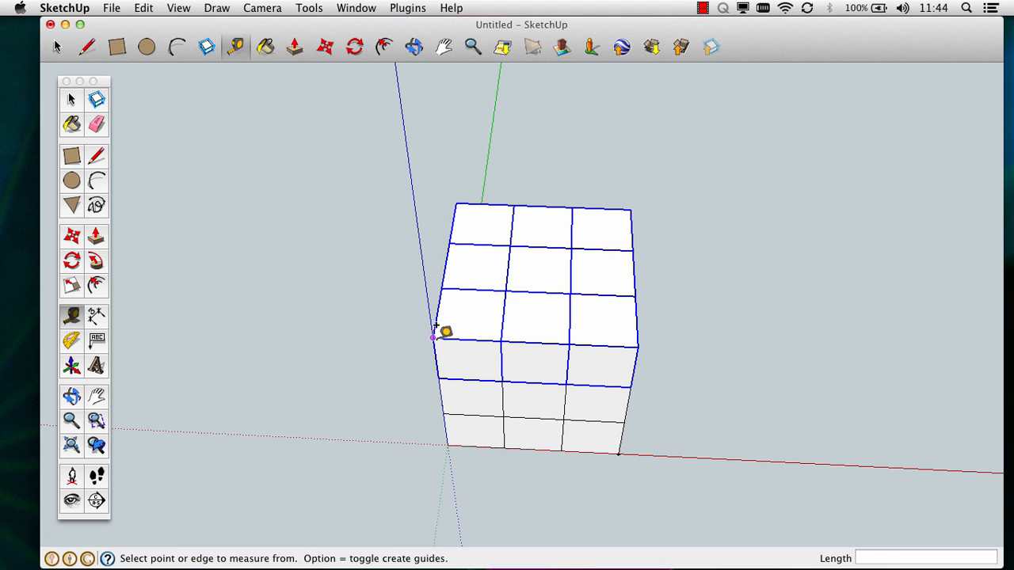
left_click(434, 332)
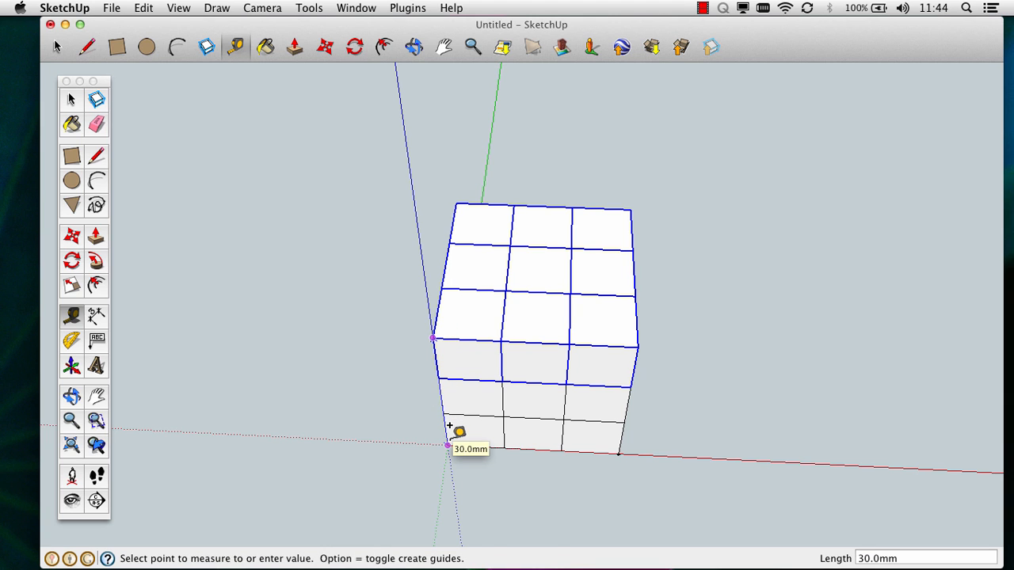
left_click(448, 427)
left_click(636, 350)
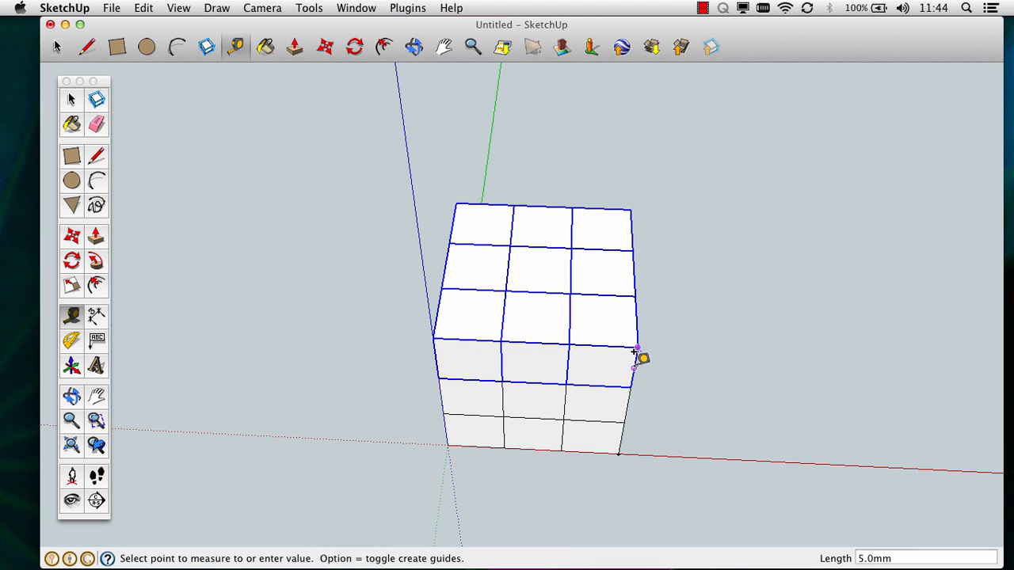
left_click(616, 439)
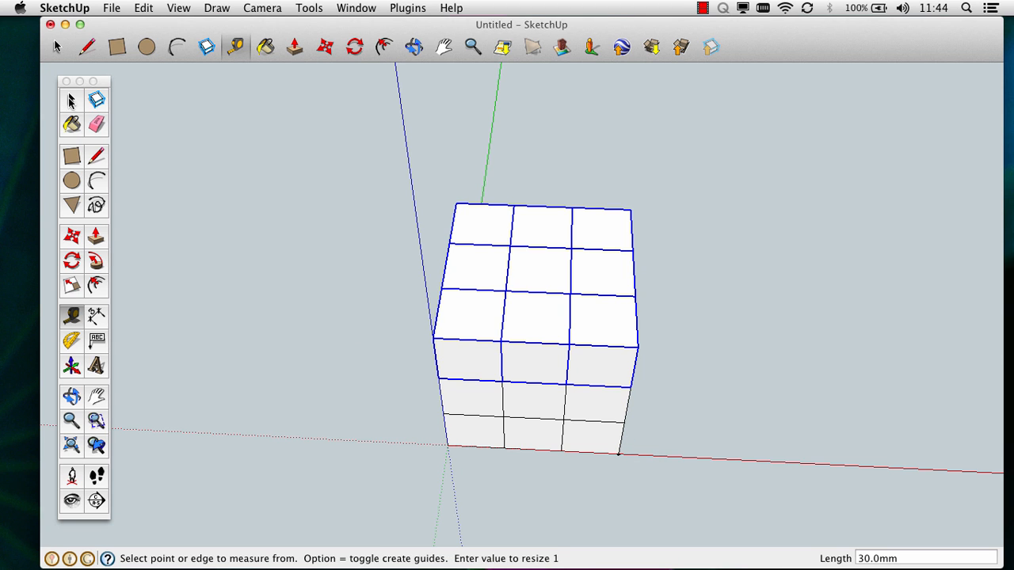
- Clear the selection of the top layer
left_click(96, 100)
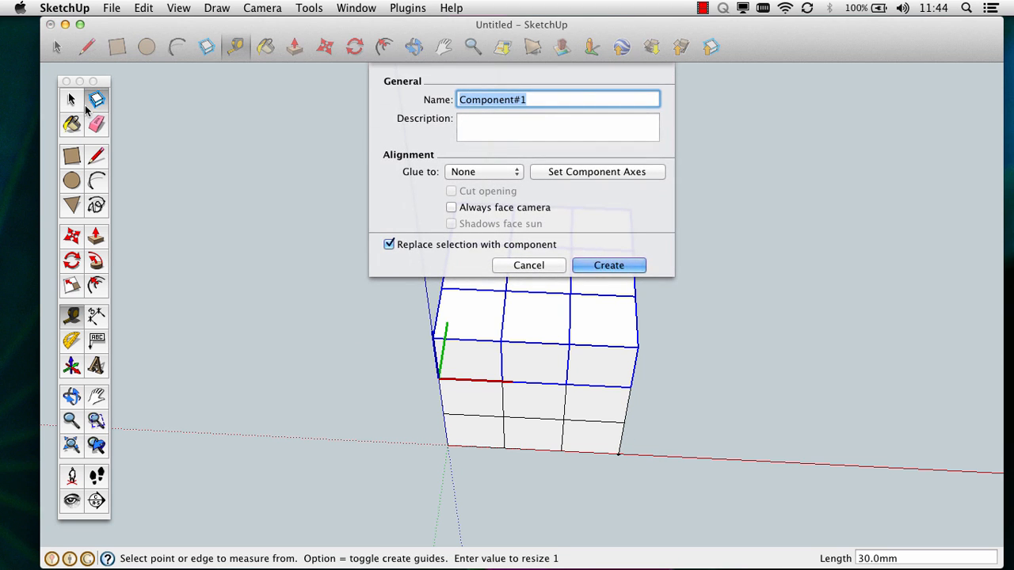
left_click(544, 266)
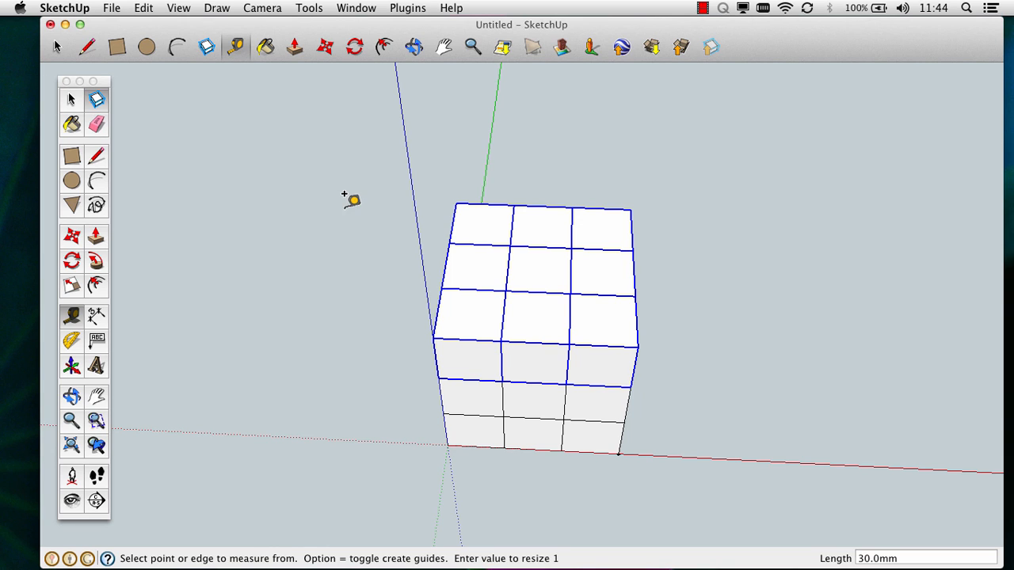
left_click(71, 100)
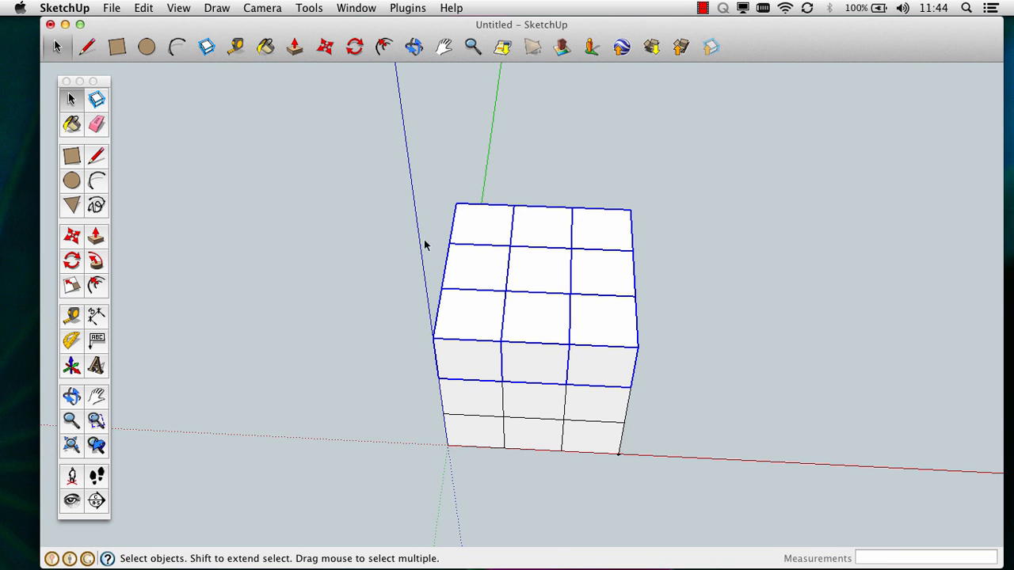
left_click(314, 264)
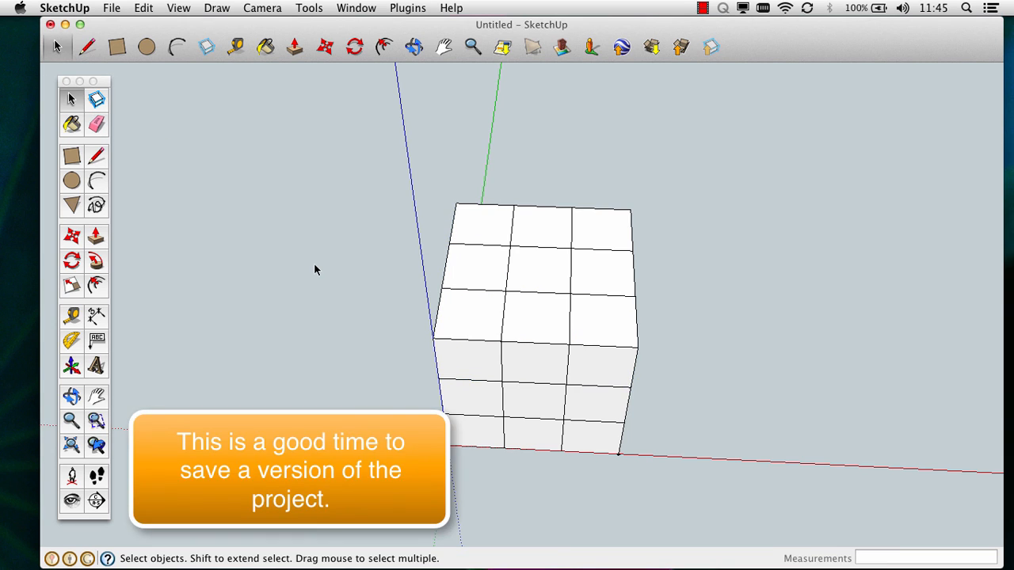
- Examine the three-by-three-by-three cube from several sides and from above for gaps or misaligned cubes
key("o")
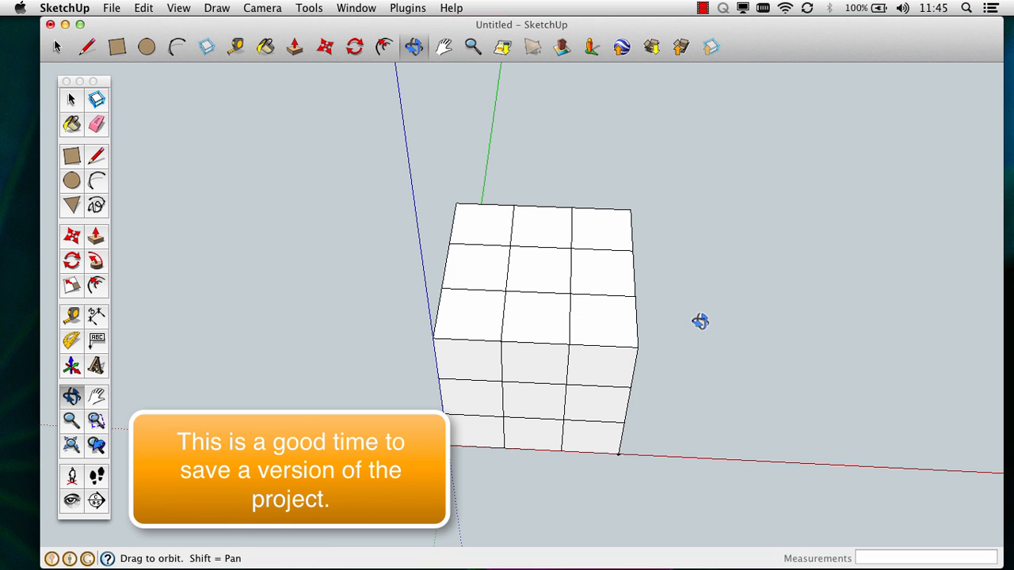
left_click_drag(700, 320, 391, 288)
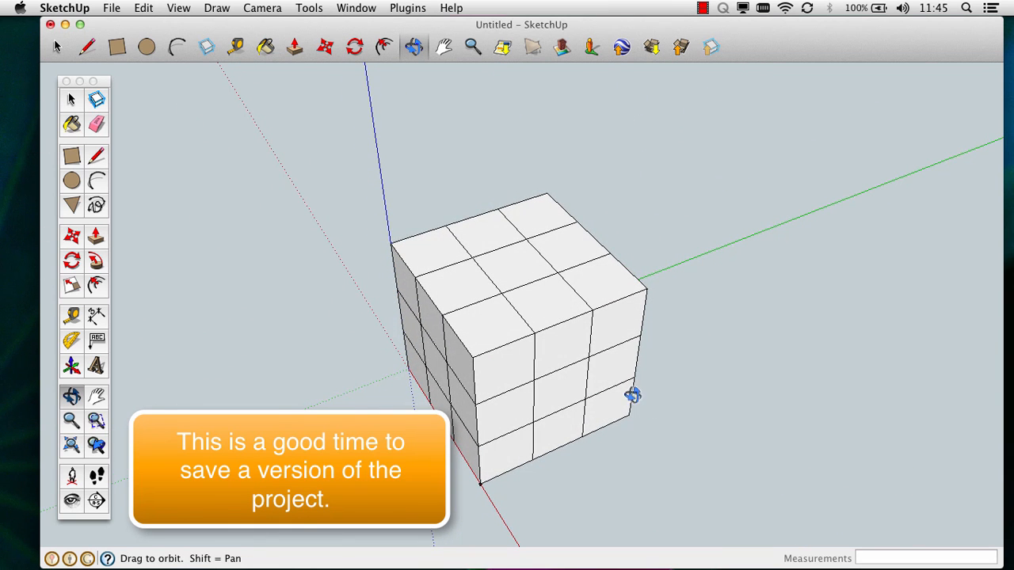
left_click_drag(632, 396, 407, 187)
left_click_drag(536, 281, 628, 134)
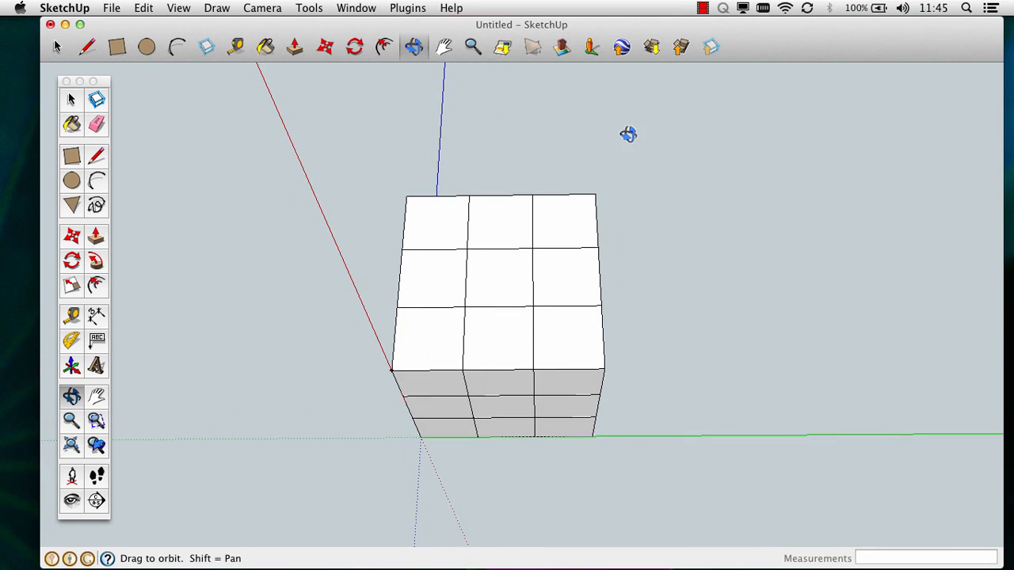
left_click_drag(533, 362, 887, 315)
left_click_drag(343, 285, 603, 548)
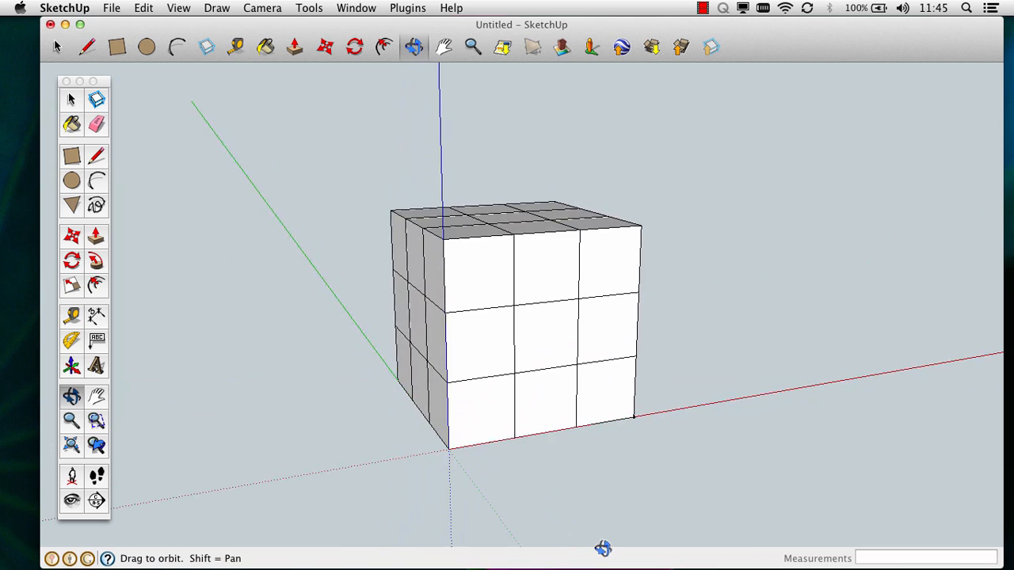
left_click_drag(459, 163, 547, 307)
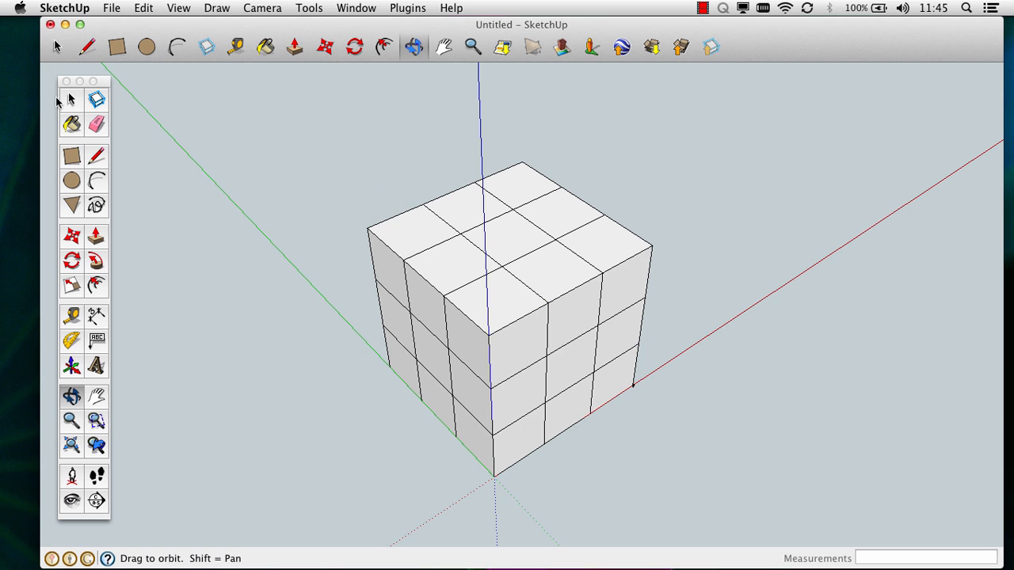
- Select individual cubes of the top layer one after another, ending with the corner cube on the blue axis
left_click(71, 101)
left_click(415, 221)
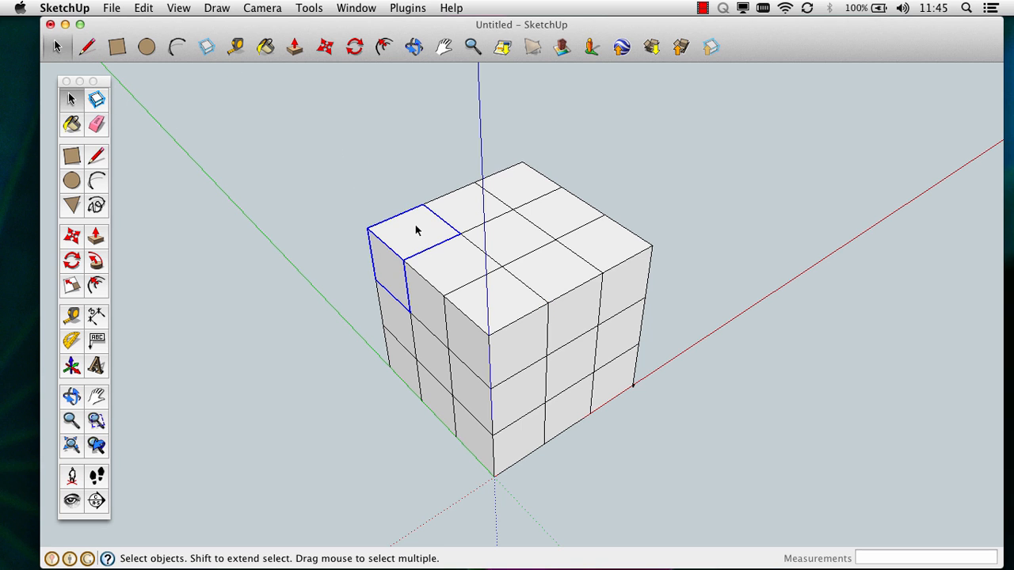
left_click(538, 239)
left_click(613, 247)
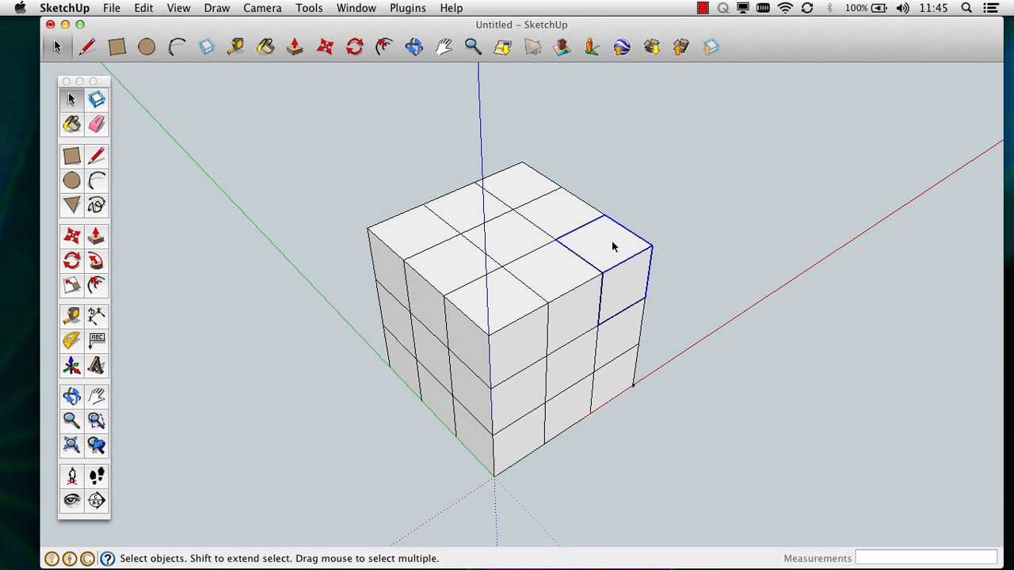
double_click(577, 289)
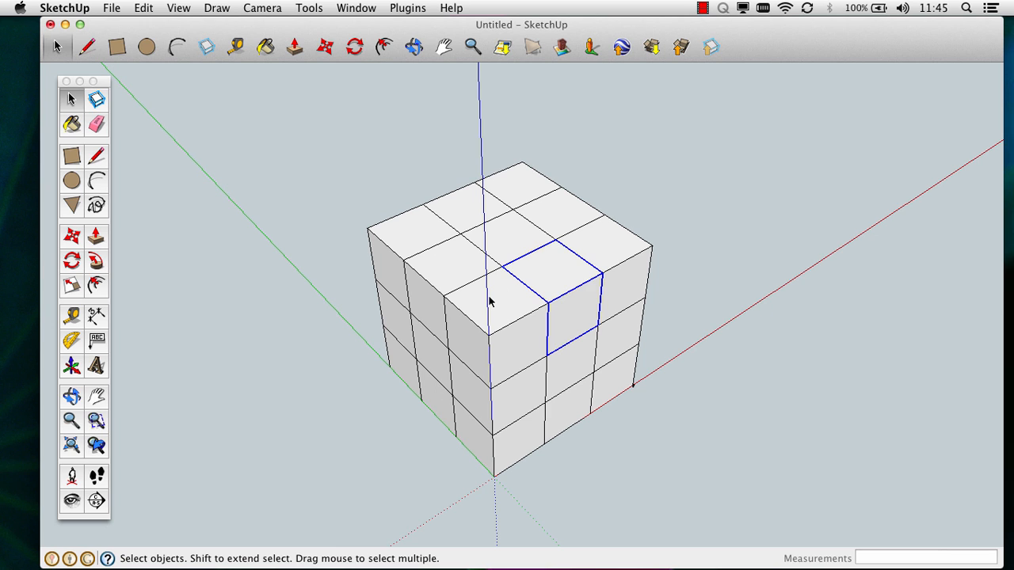
double_click(508, 315)
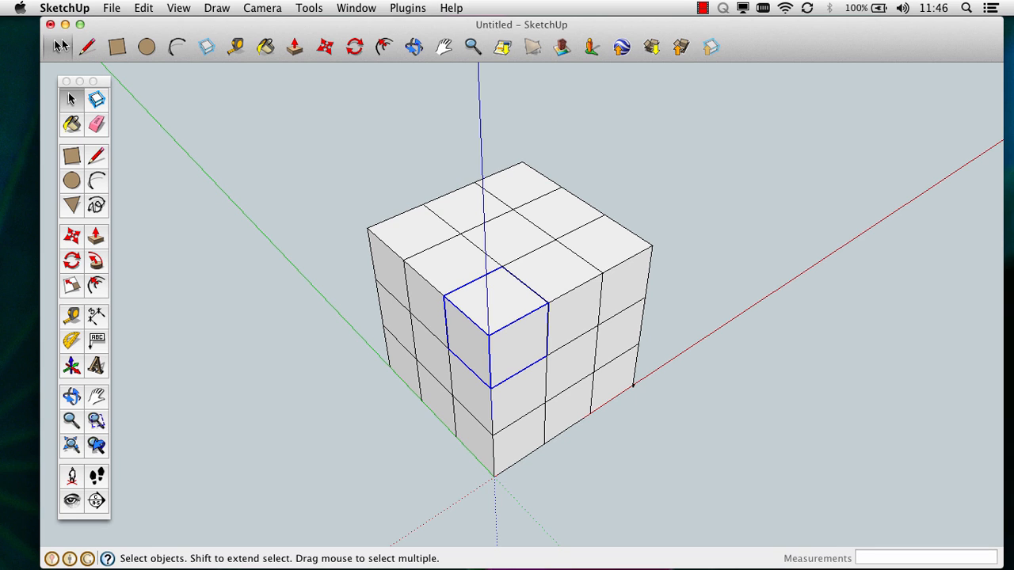
- Extend the selection to all three top-layer cubes in the row above the green axis
left_click(71, 101)
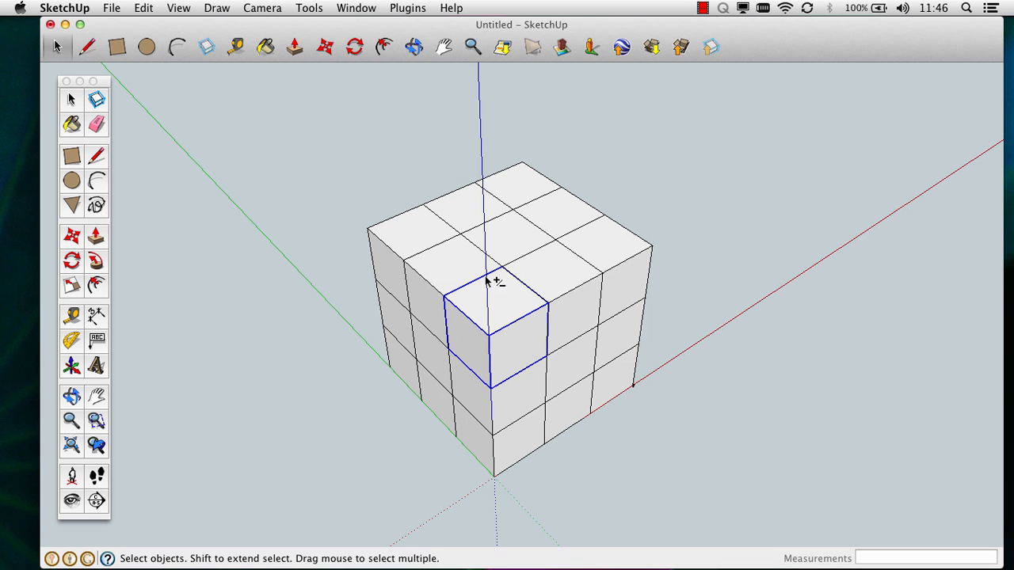
left_click(434, 266, "shift")
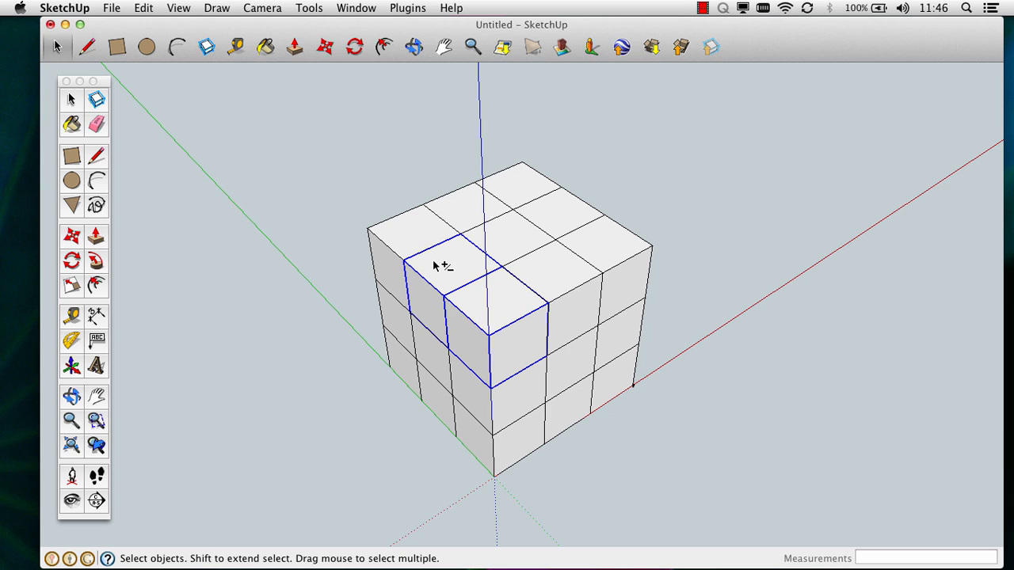
left_click(435, 264, "shift")
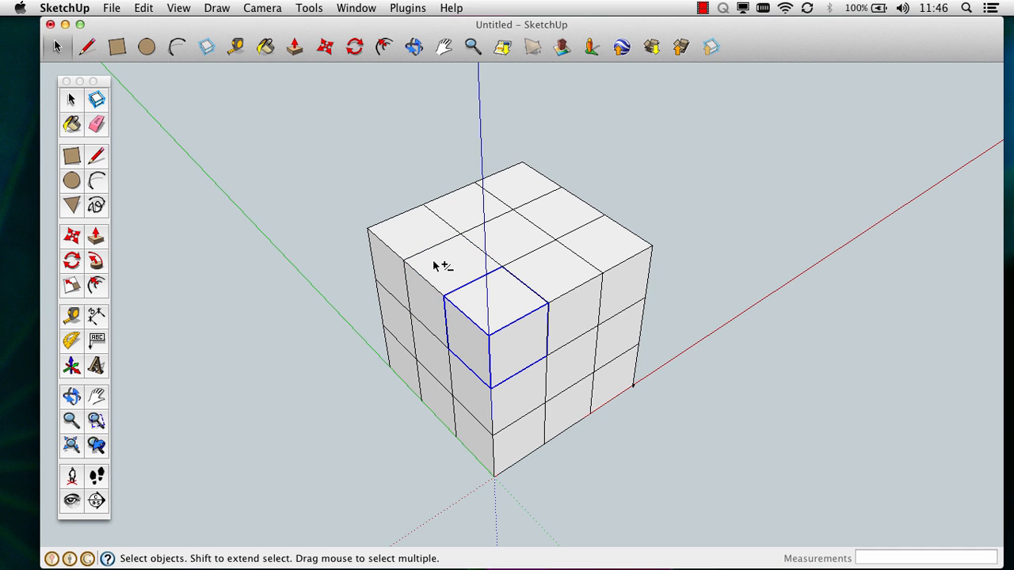
left_click(426, 262, "shift")
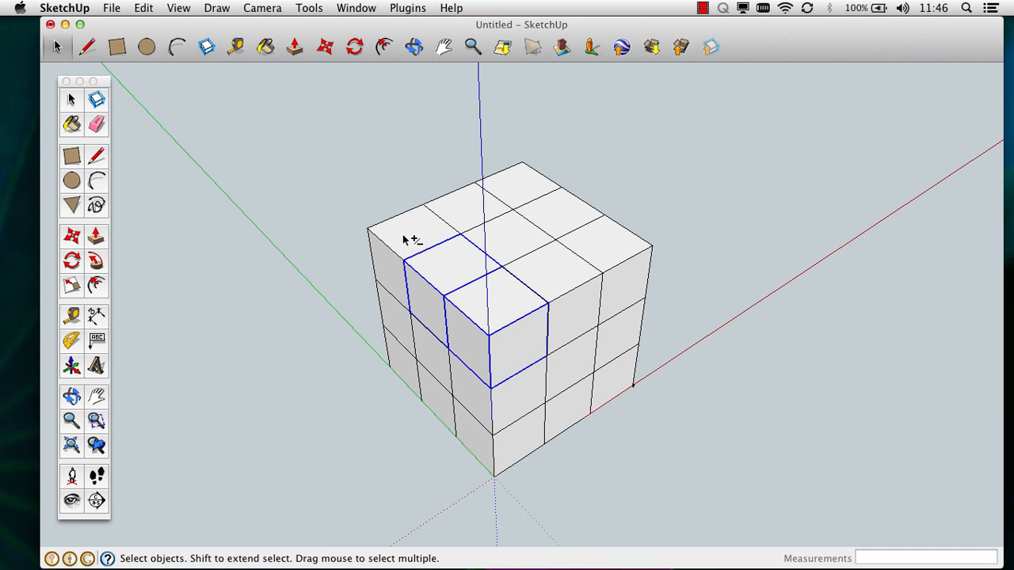
left_click(405, 238, "shift")
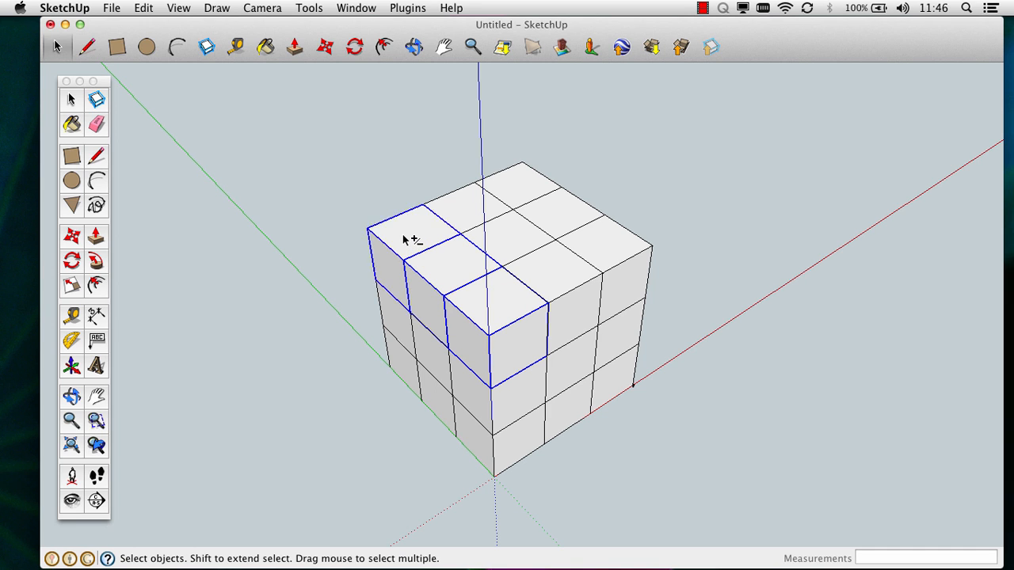
- Add the green-axis face's centre and bottom-middle cubes, the middle-layer blue-axis cube and the red-axis face's bottom-middle cube to the selection
left_click(429, 346, "shift")
left_click(445, 389, "shift")
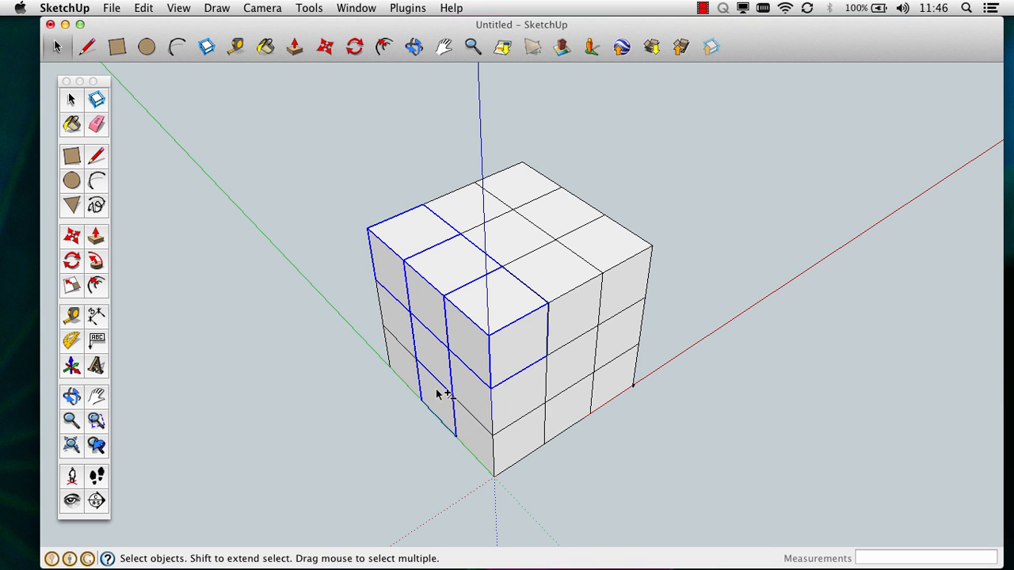
left_click(480, 389, "shift")
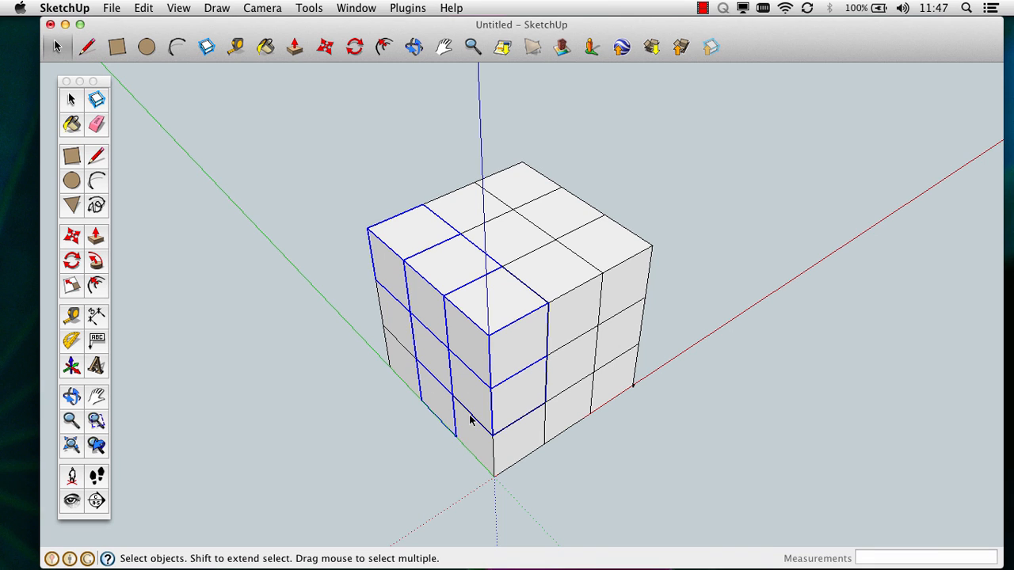
left_click(570, 405, "shift")
key("o")
left_click_drag(665, 414, 644, 326)
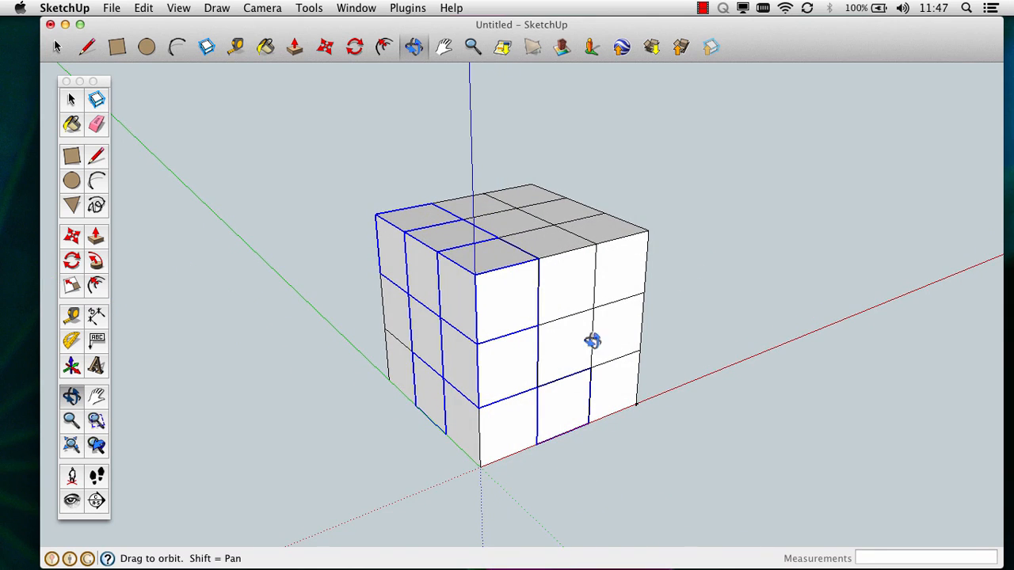
- Try moving the selected cubes out of the 3×3×3 block about 29.2 mm along the red axis
scroll(521, 369, "up", 3)
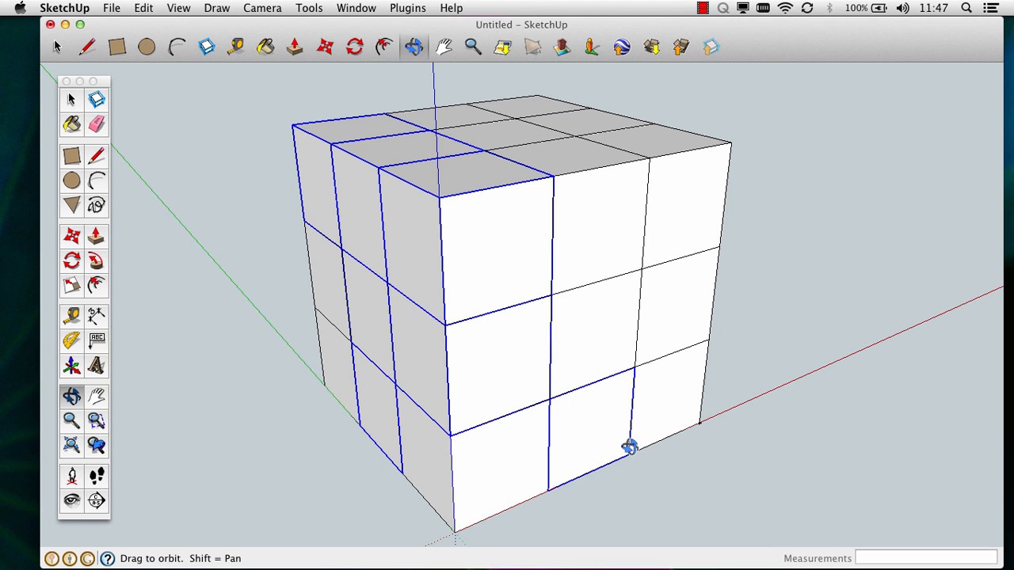
scroll(508, 365, "down", 3)
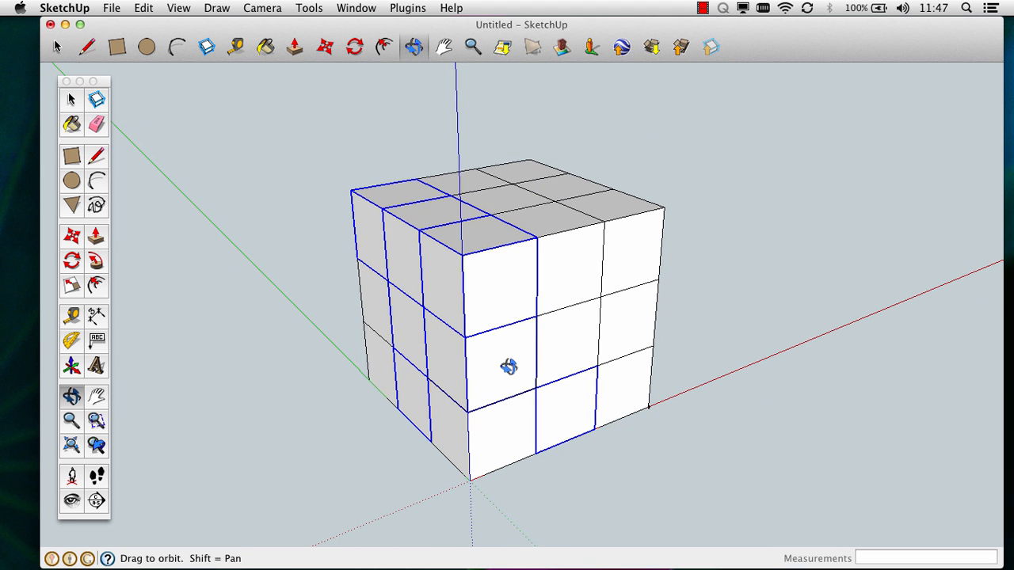
left_click_drag(508, 366, 456, 377)
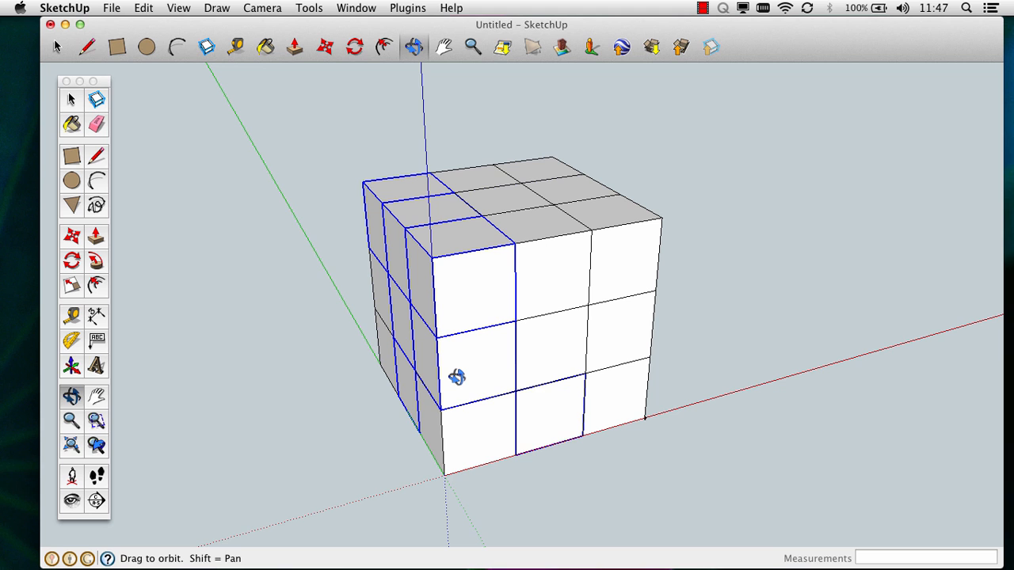
key("m")
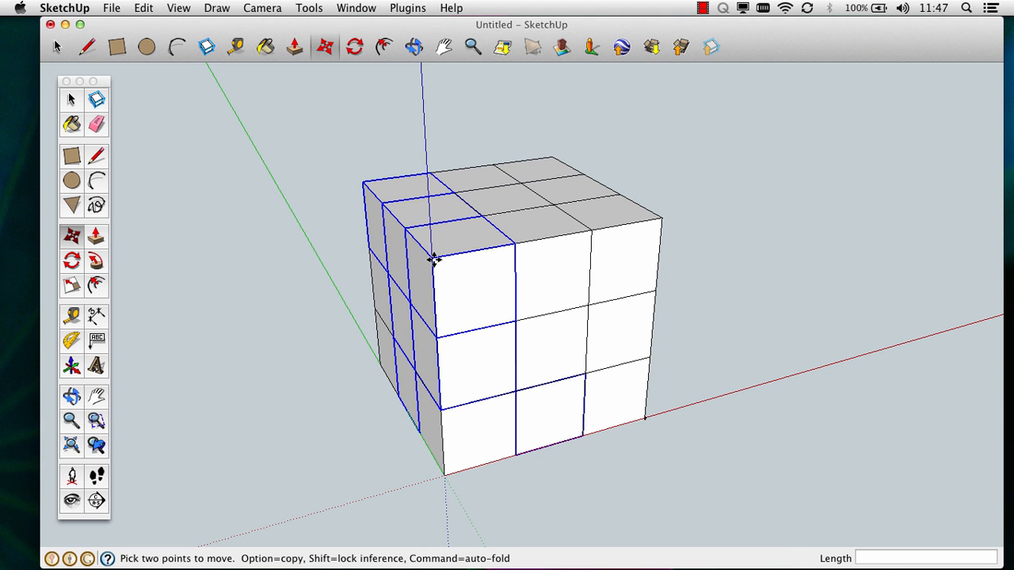
left_click(434, 264)
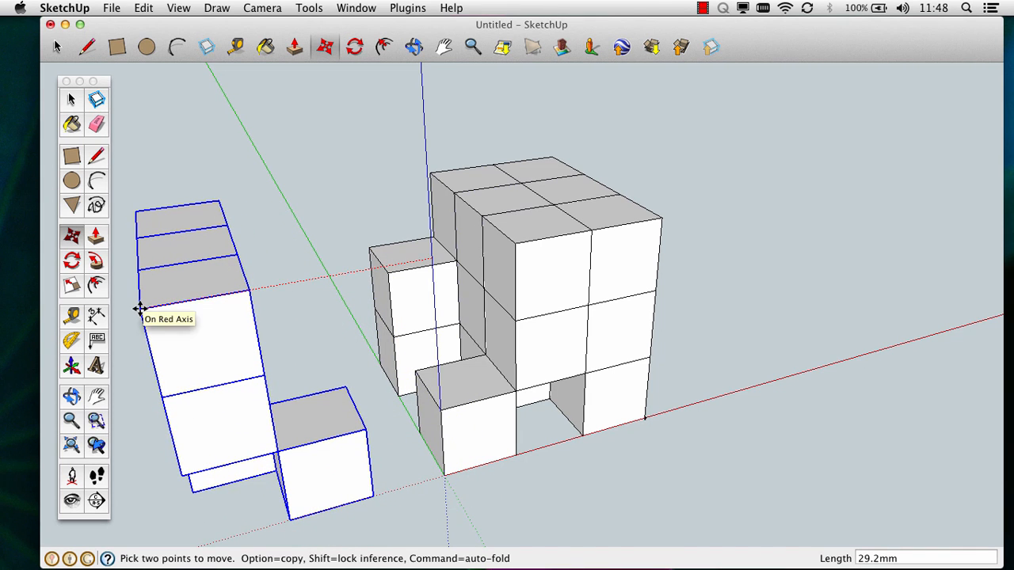
left_click(137, 309)
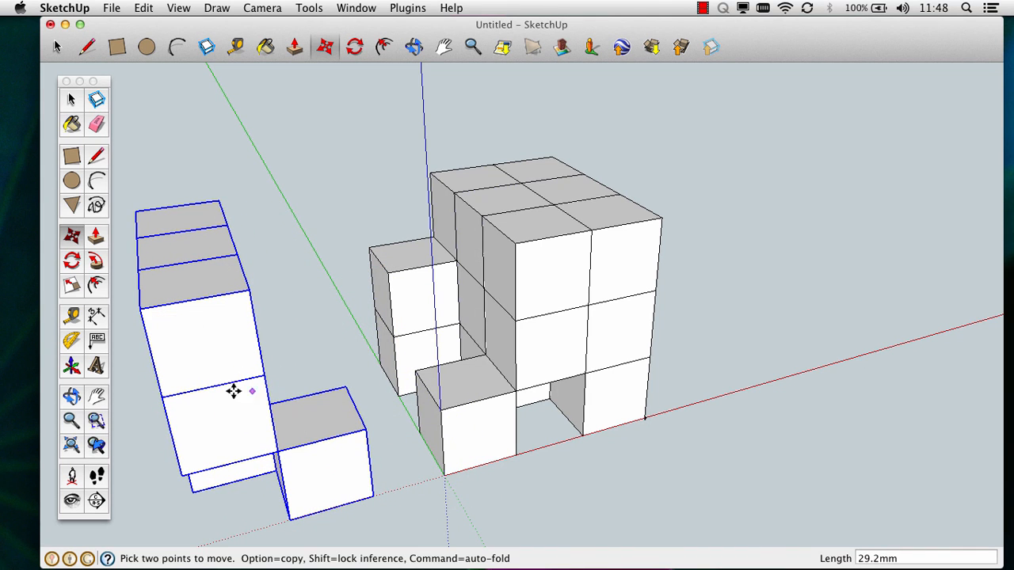
- Inspect the separated cubes at close range, and undo their move out of the block
key("o")
left_click_drag(285, 378, 188, 491)
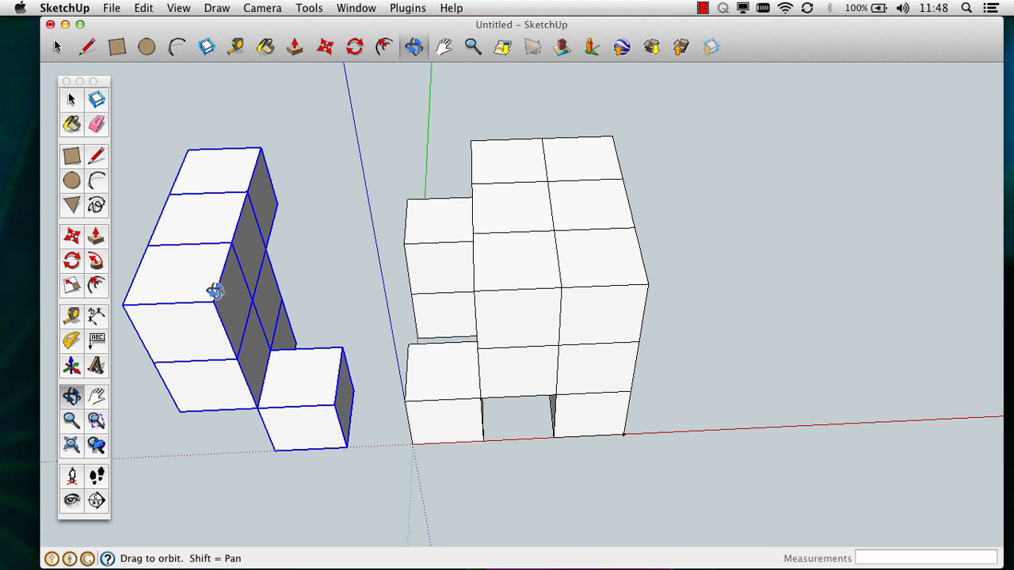
scroll(287, 380, "up", 5)
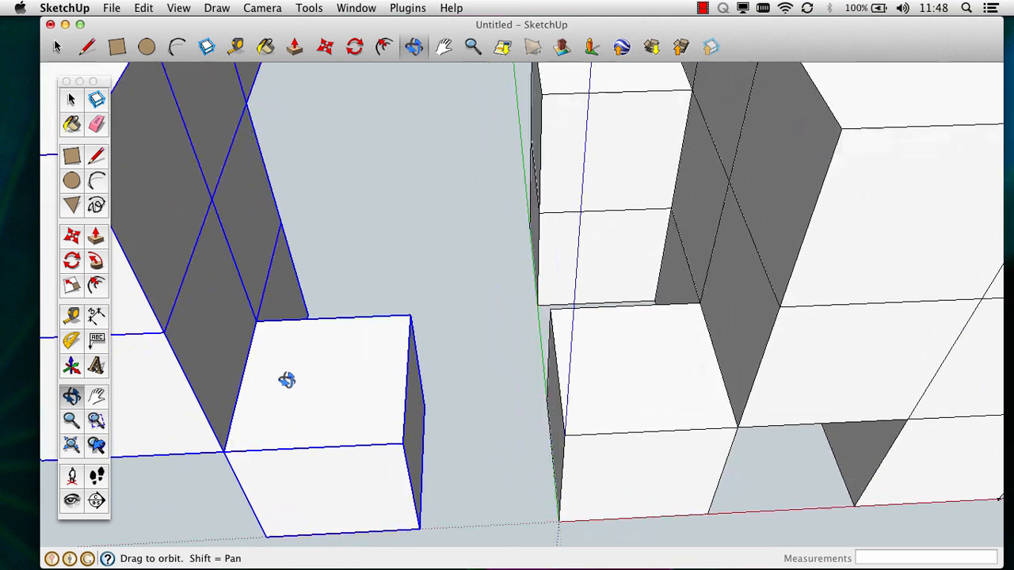
left_click_drag(286, 380, 351, 284)
left_click_drag(396, 226, 294, 287)
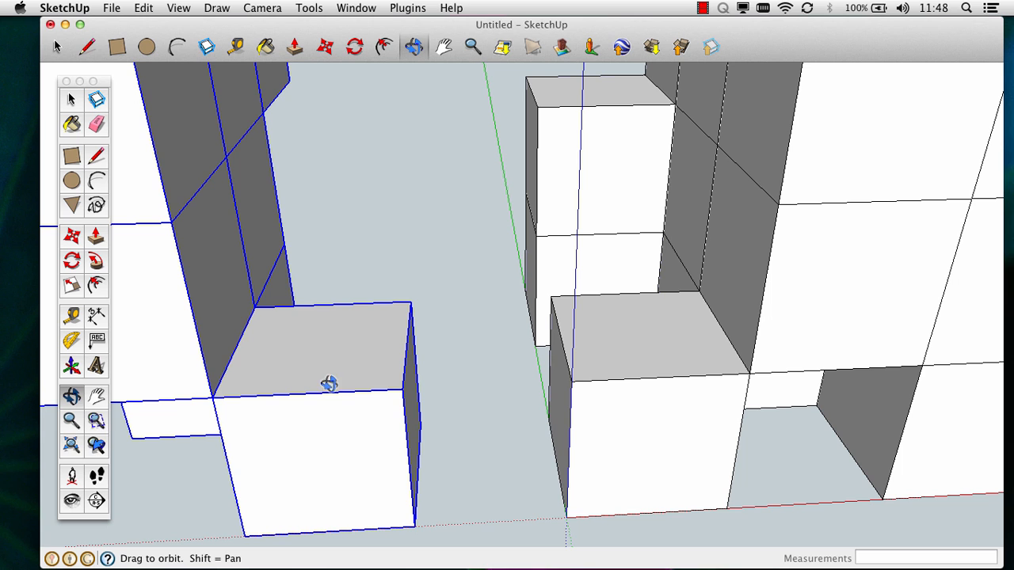
left_click(148, 10)
left_click(119, 25)
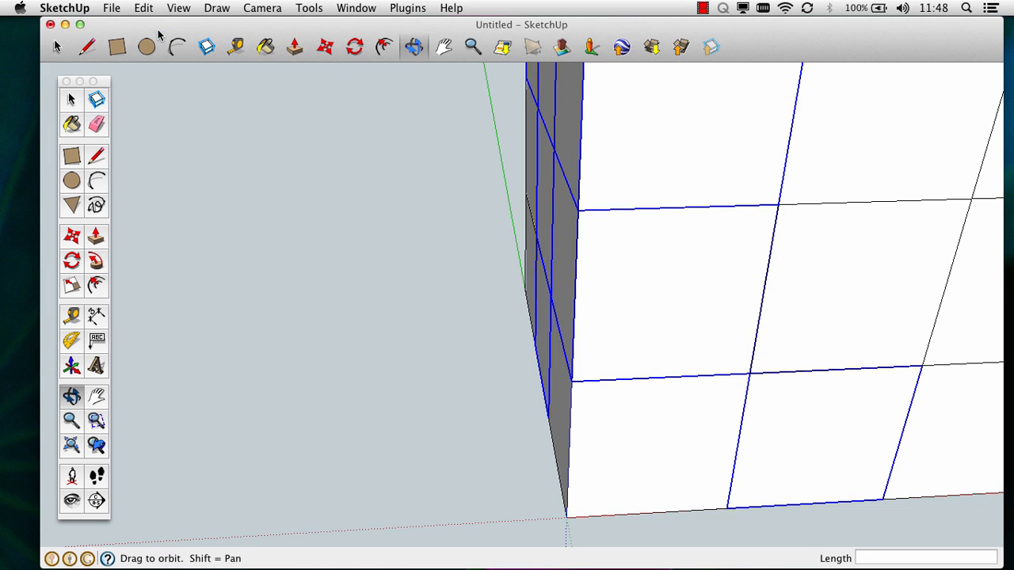
- Remove the front face's bottom middle cube from the selection and add the front face's centre cube instead
scroll(748, 263, "down", 5)
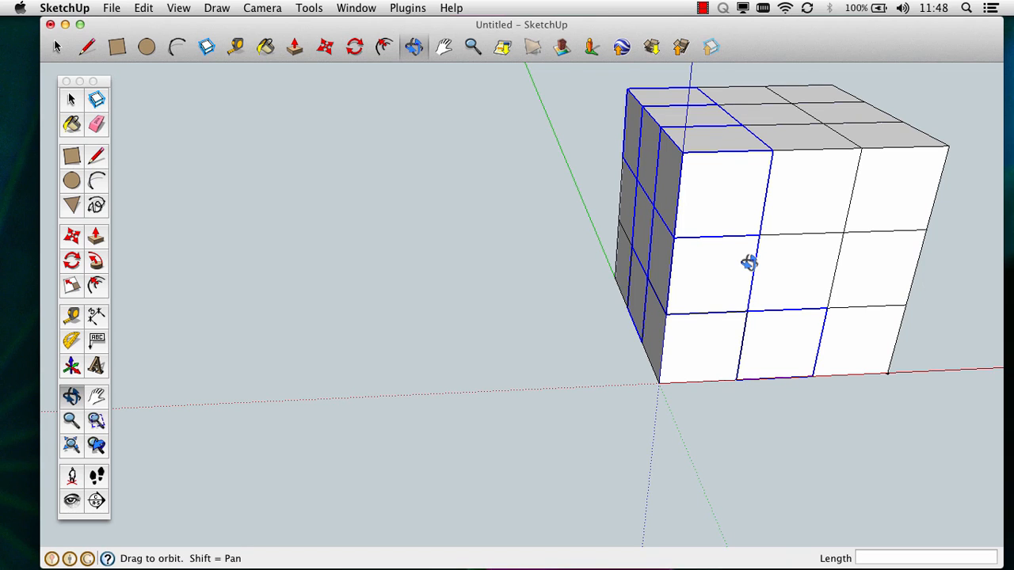
key("h")
left_click_drag(882, 215, 615, 307)
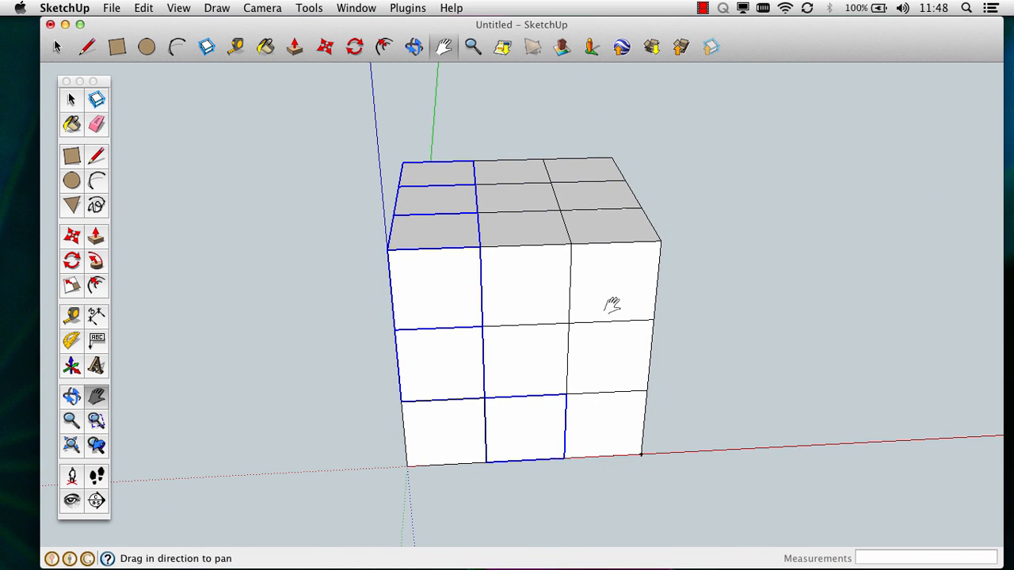
left_click(78, 101)
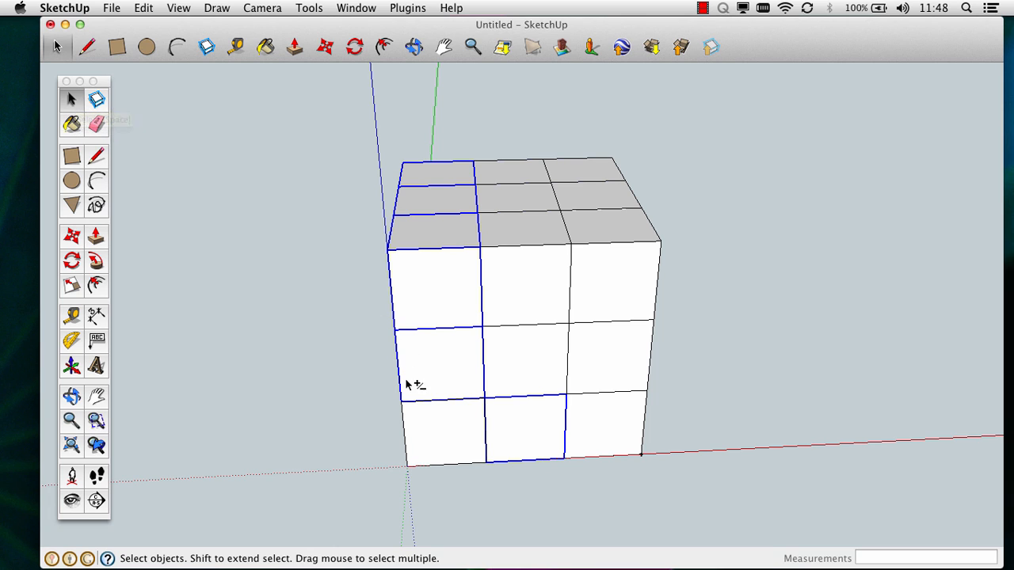
left_click(537, 419, "shift")
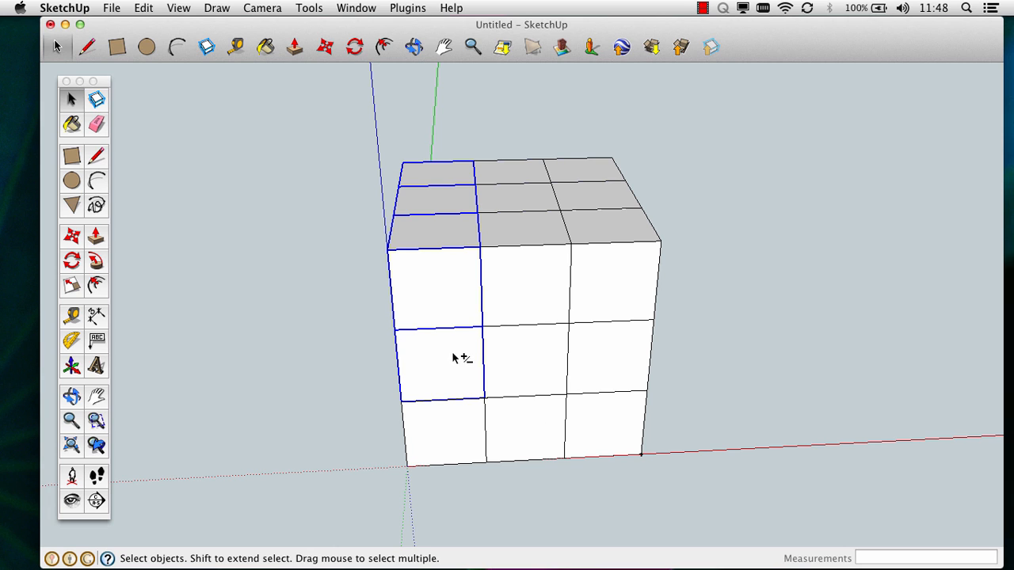
left_click(517, 354, "shift")
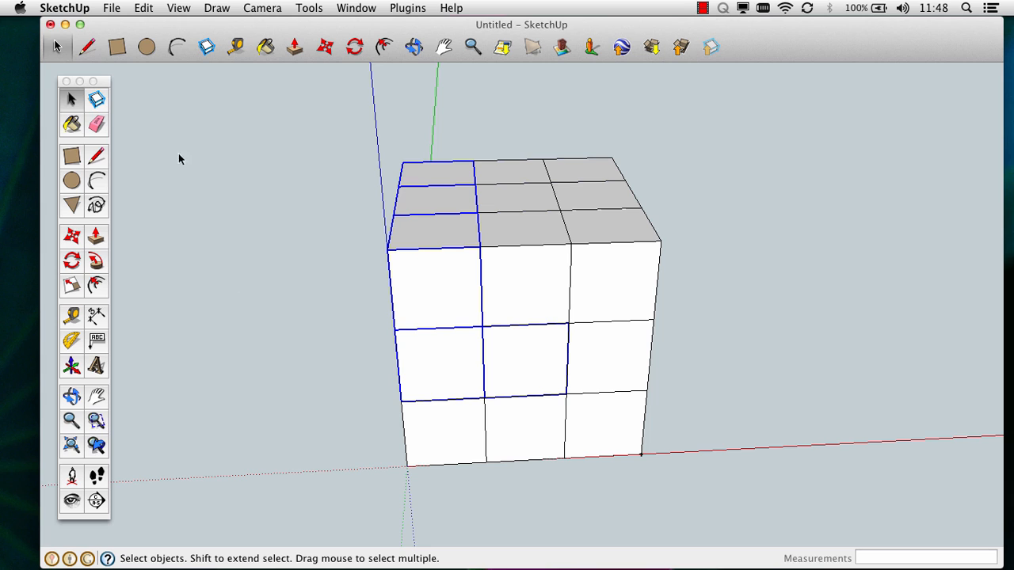
- Paint the selected cubes light red with the Paint Bucket, picking the colour from the colour wheel
left_click(70, 125)
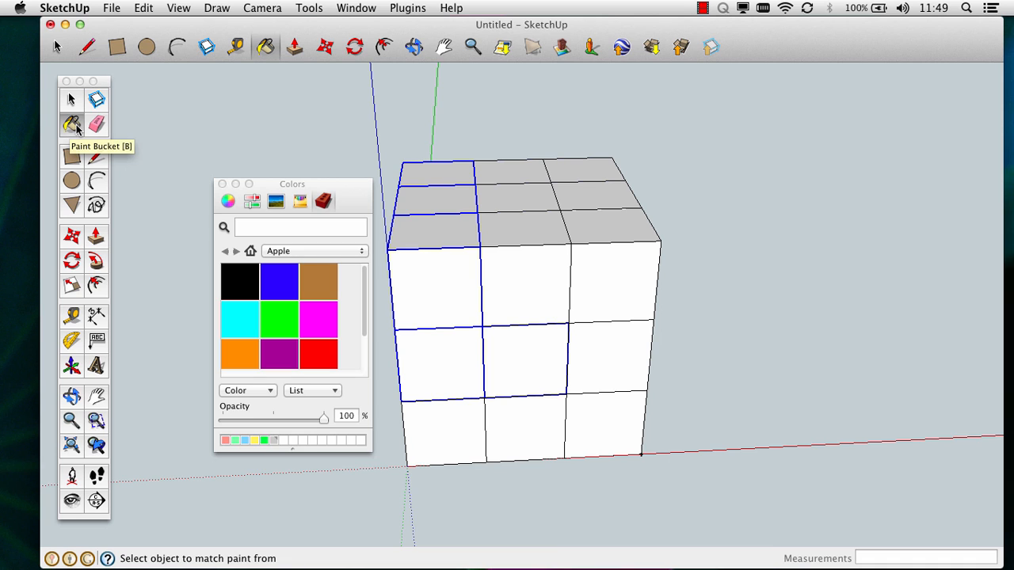
left_click(227, 203)
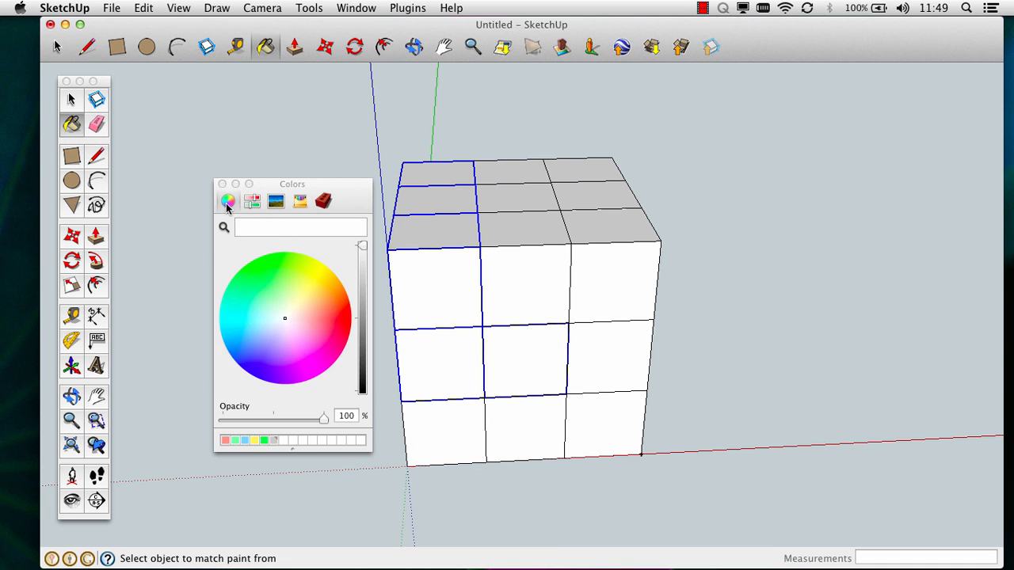
left_click_drag(283, 319, 313, 318)
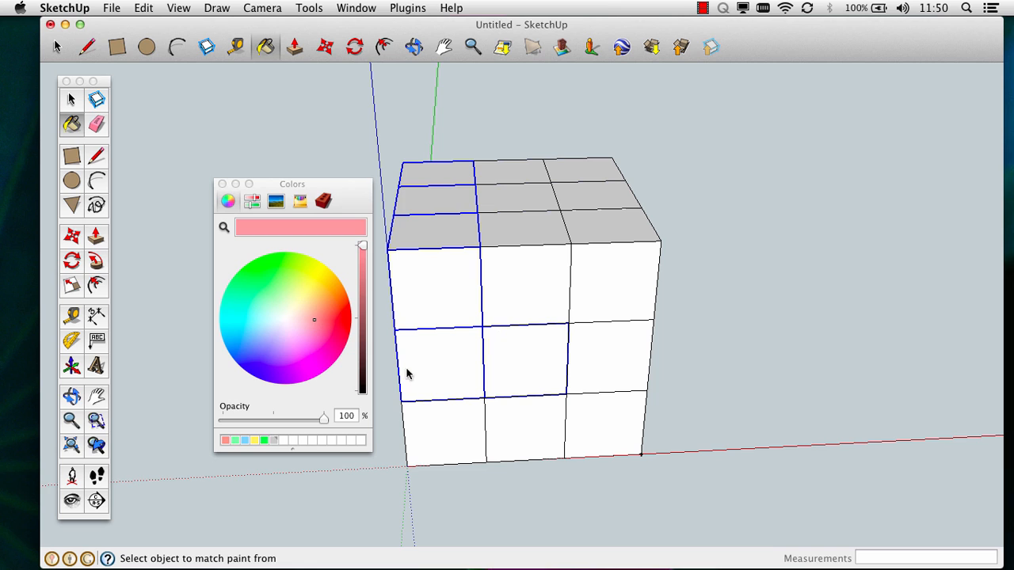
left_click(435, 274)
- Shift the Colors window clear of the model and move the light red piece 36 mm out of the block along the red axis
key("o")
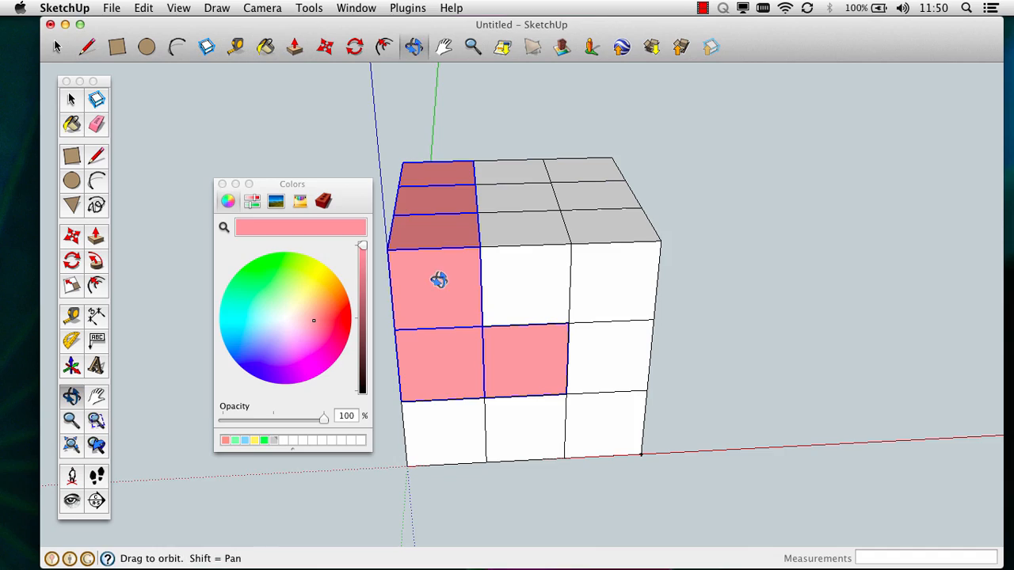
mouse_move(403, 309)
left_mouse_down()
mouse_move(670, 293)
mouse_move(687, 382)
mouse_move(731, 251)
mouse_move(751, 244)
mouse_move(654, 293)
mouse_move(566, 260)
mouse_move(762, 277)
mouse_move(753, 454)
mouse_move(462, 426)
mouse_move(418, 389)
mouse_move(426, 425)
mouse_move(518, 430)
mouse_move(484, 436)
left_mouse_up()
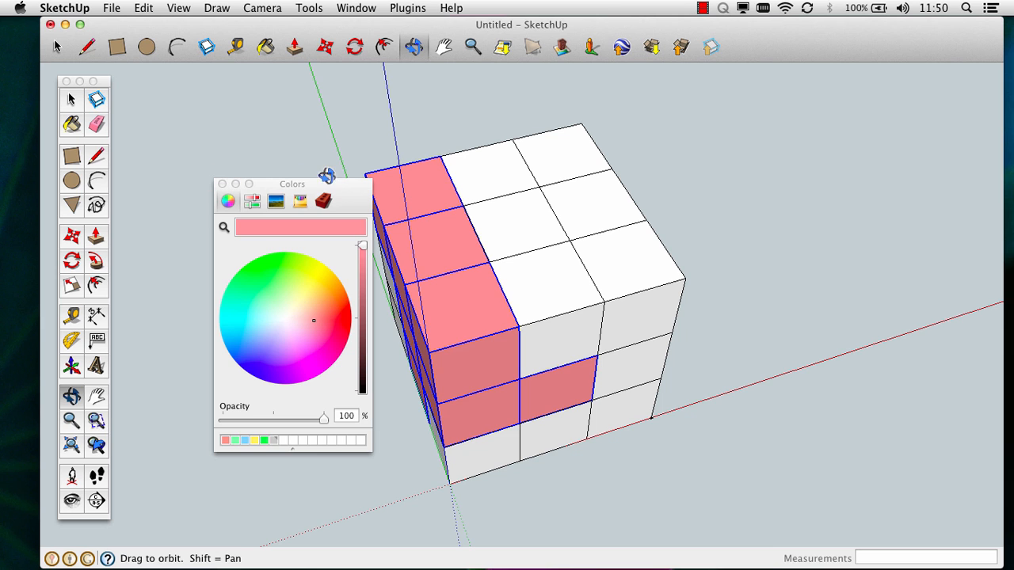
left_click_drag(349, 190, 260, 279)
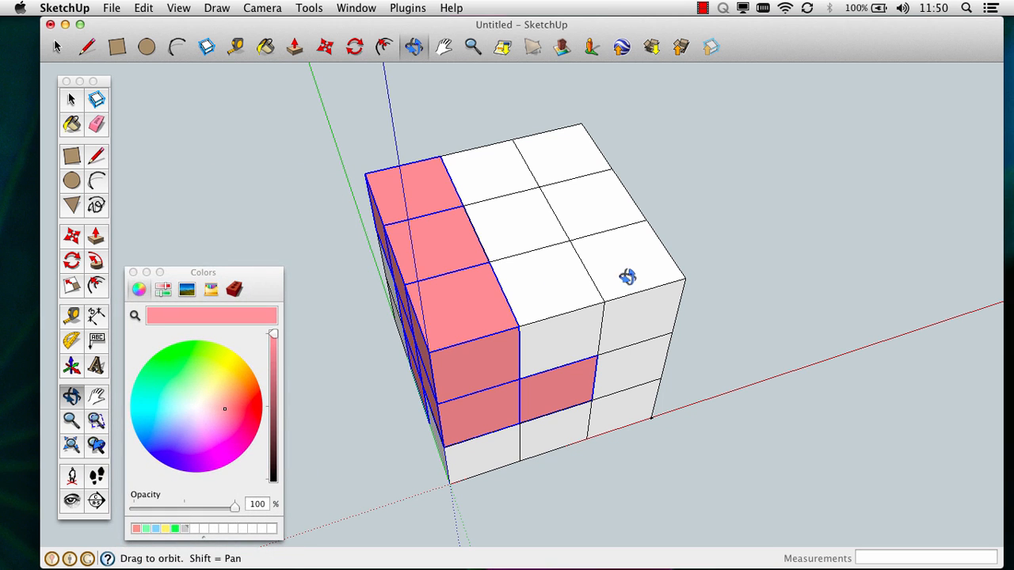
scroll(483, 297, "up", 3)
scroll(483, 298, "down", 3)
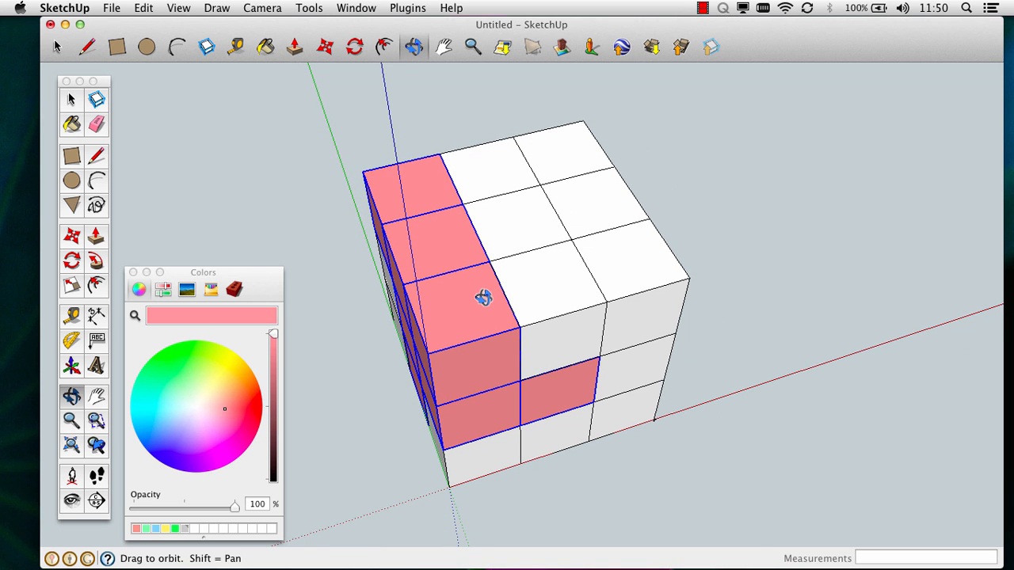
key("h")
left_click_drag(477, 291, 760, 249)
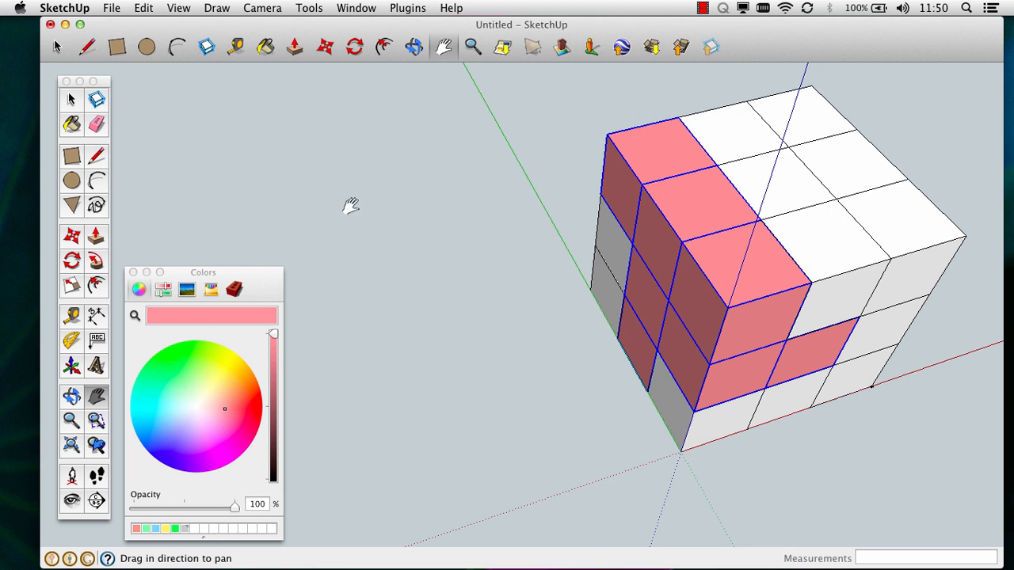
left_click(72, 238)
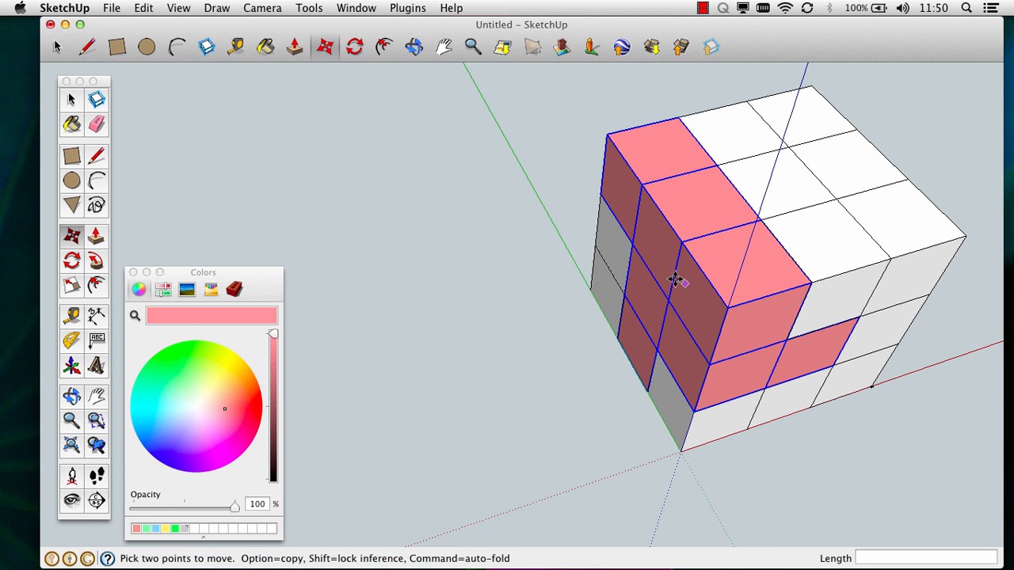
left_click(729, 307)
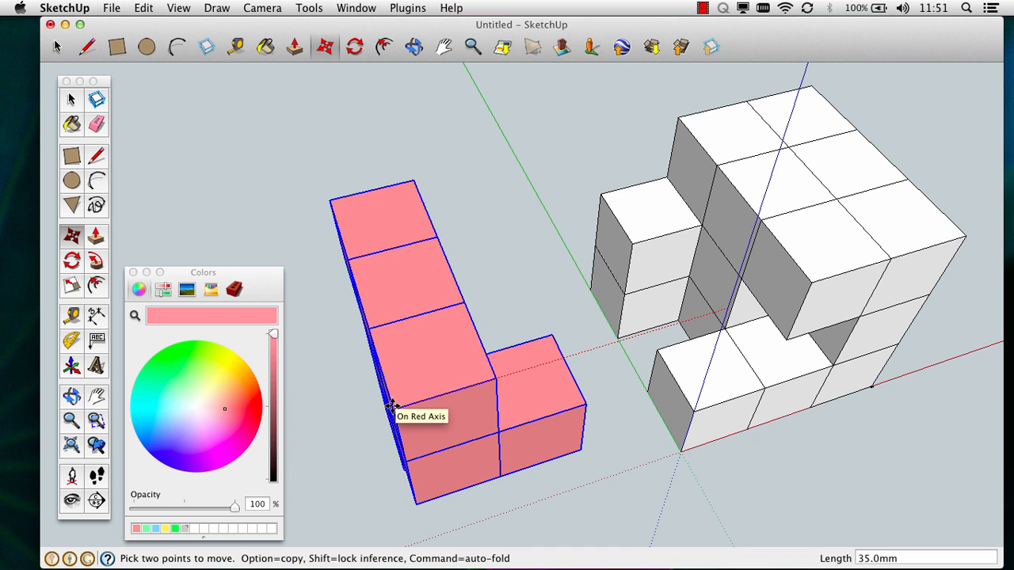
left_click(381, 410)
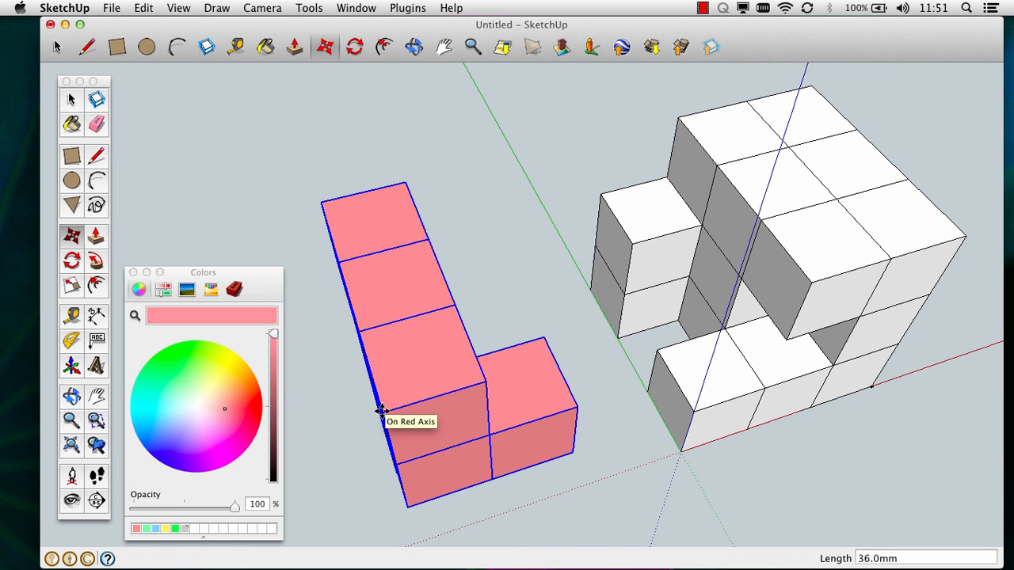
- Examine the separated light red piece and the remaining white cubes from several angles
key("o")
left_click_drag(543, 418, 475, 151)
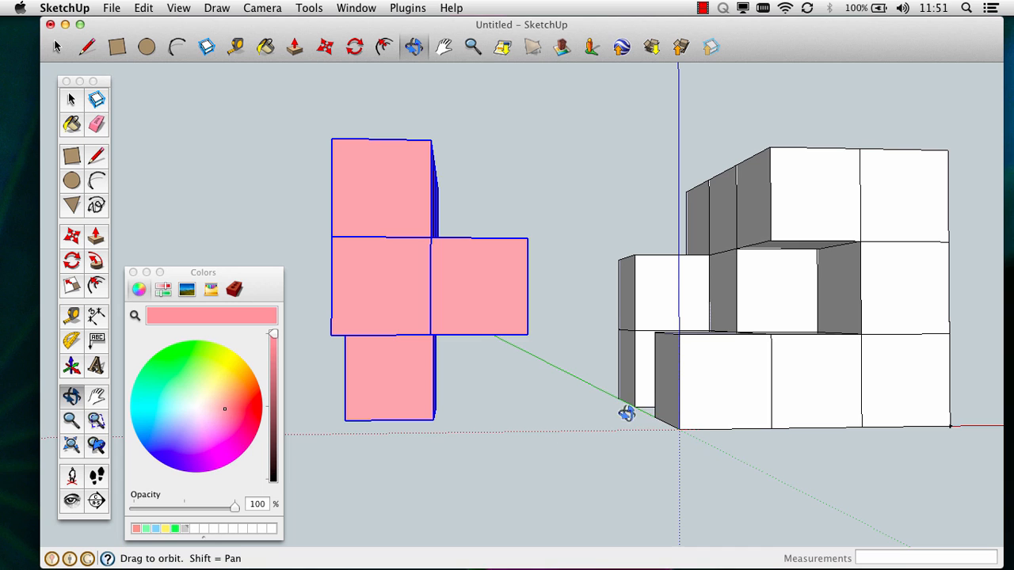
left_click_drag(625, 413, 605, 366)
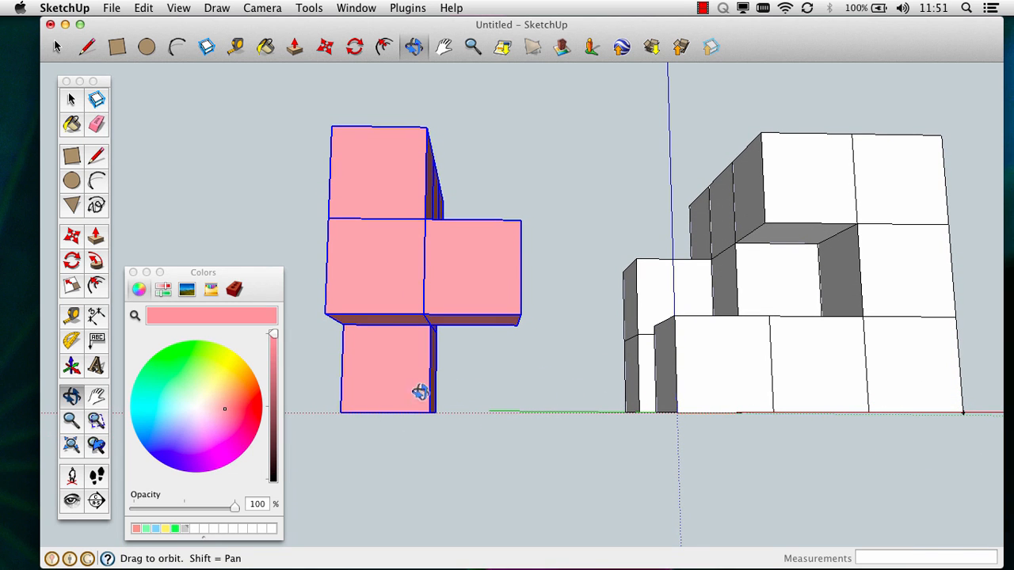
left_click_drag(647, 207, 638, 510)
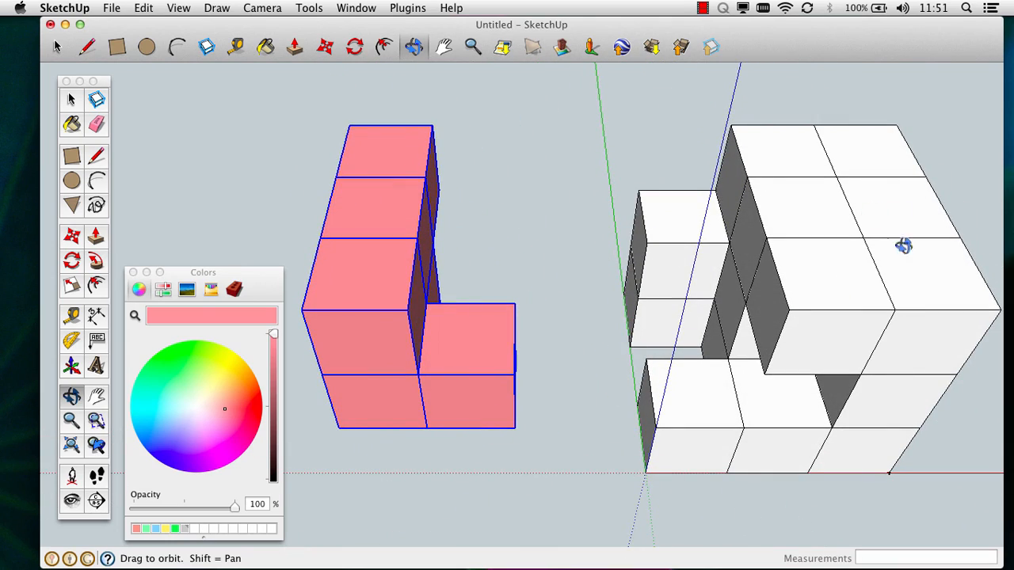
key("h")
left_click_drag(893, 282, 585, 227)
key("o")
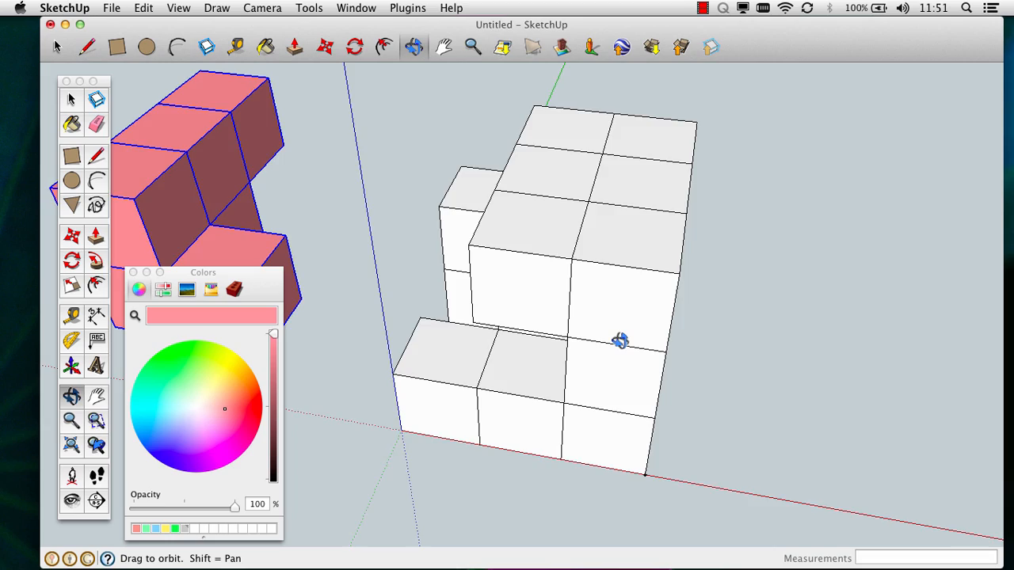
left_click_drag(619, 340, 796, 333)
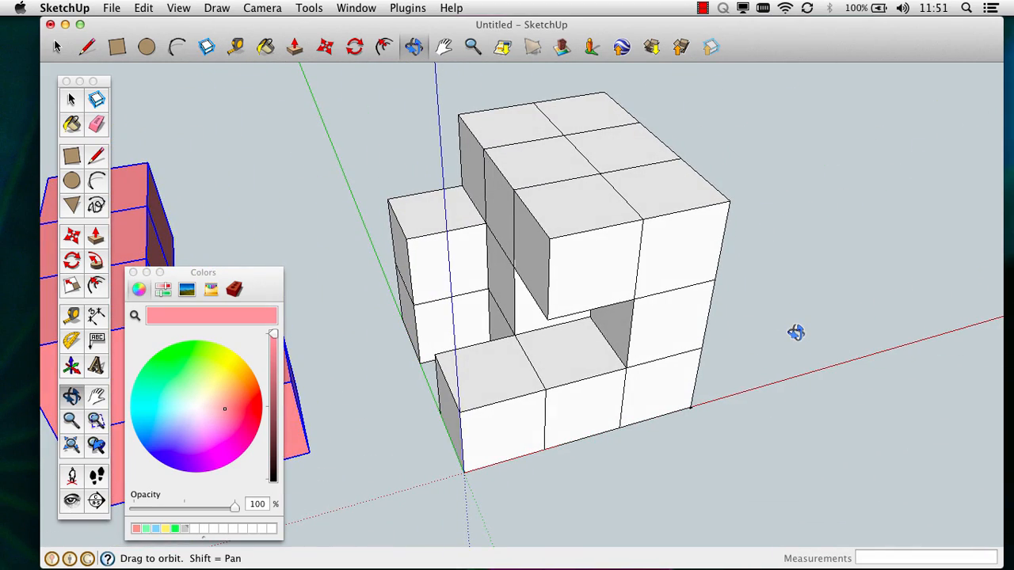
- Select the front bottom row, the cube behind its middle, the front right column, the top front middle cube and the one behind the top right corner
left_click(71, 99)
left_click(496, 386)
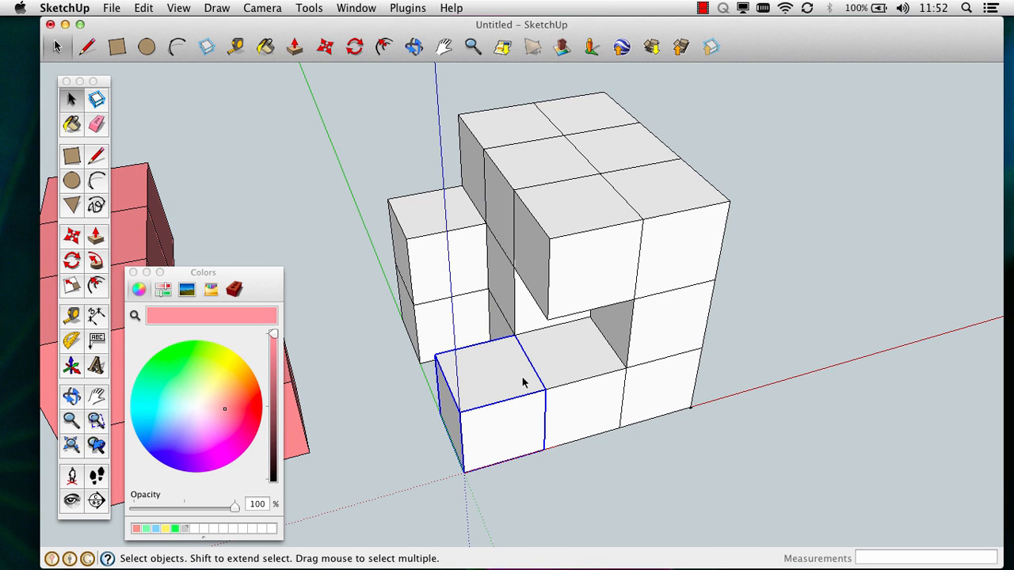
left_click(573, 369, "shift")
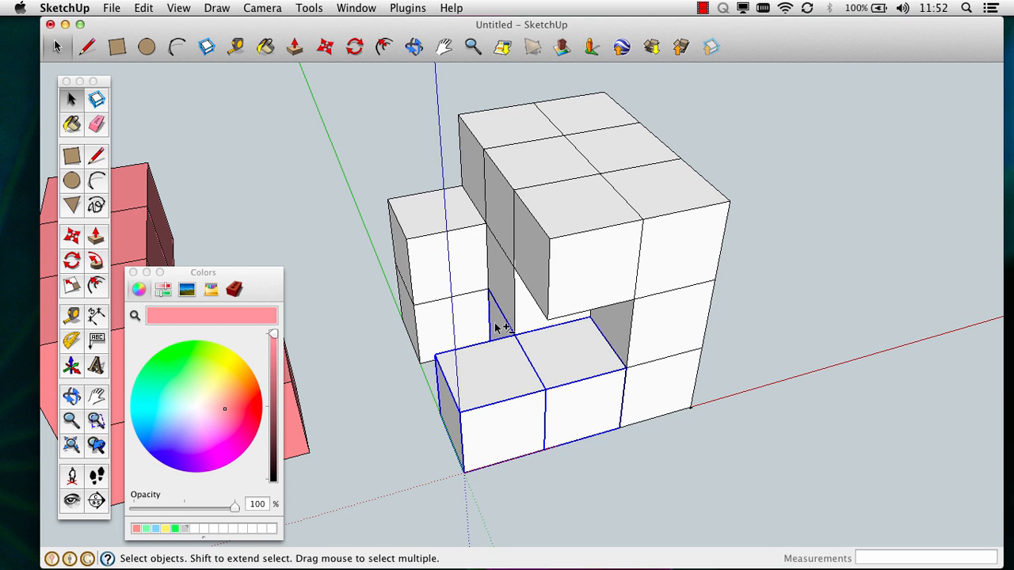
left_click(668, 390, "shift")
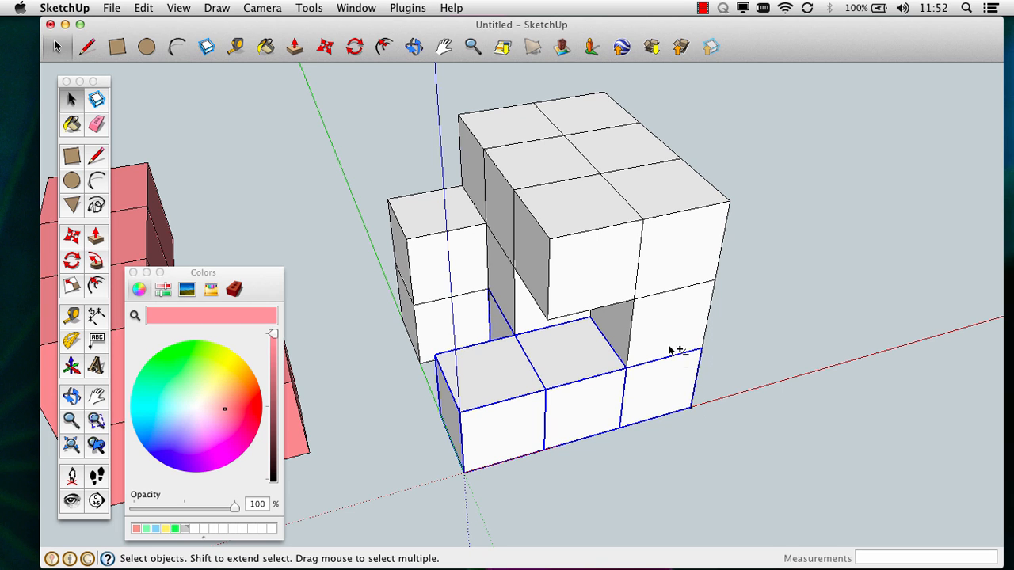
left_click(664, 326, "shift")
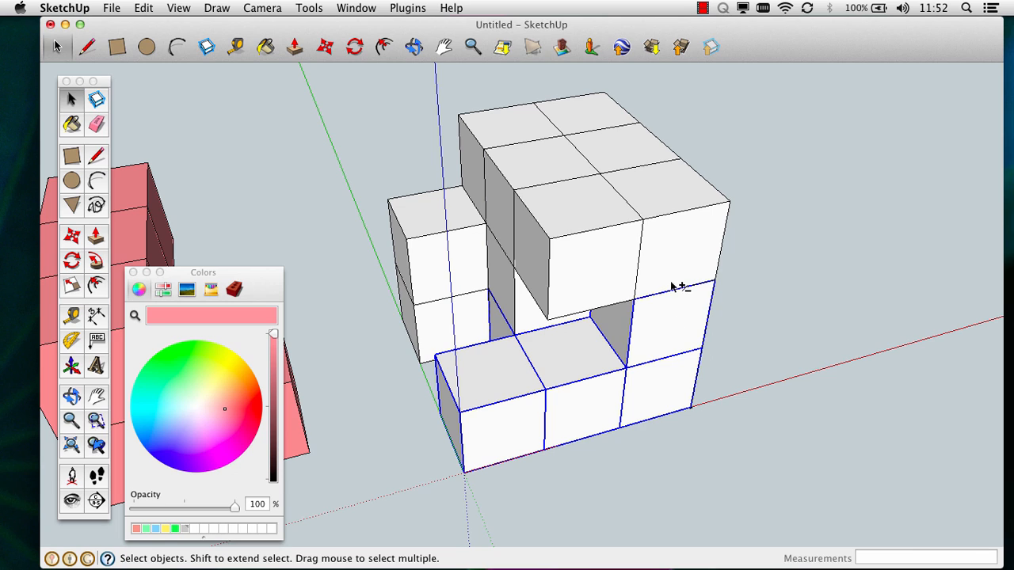
left_click(678, 216, "shift")
left_click(638, 152, "shift")
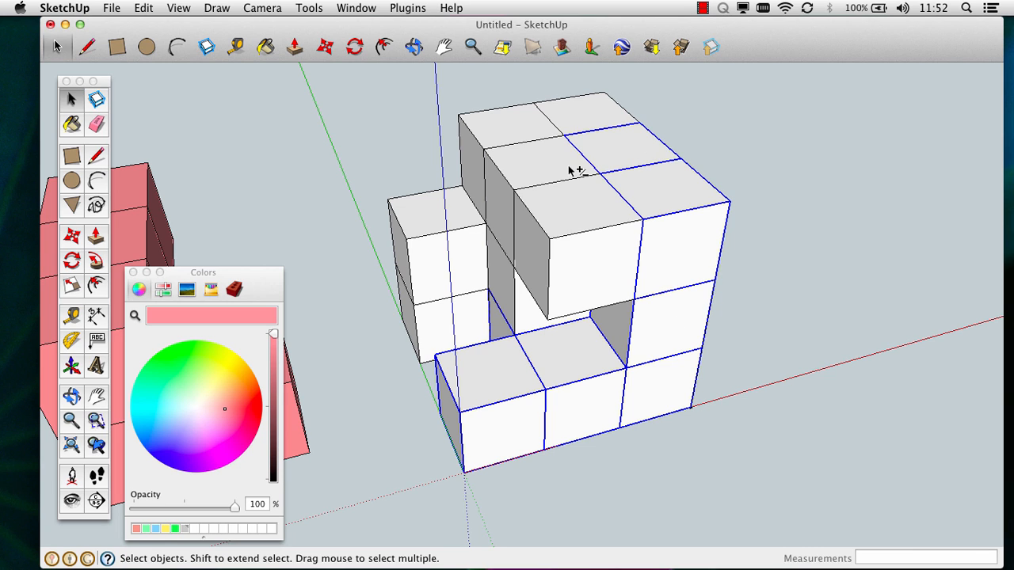
left_click(569, 247, "shift")
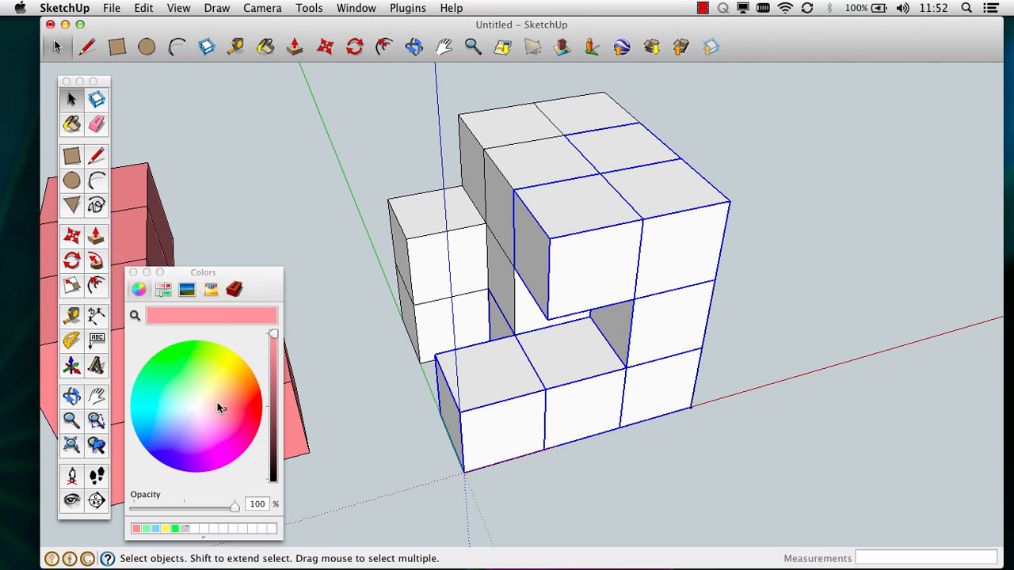
- Paint the selected cubes light green with the Paint Bucket, picking the colour from the colour wheel
left_click_drag(224, 410, 184, 388)
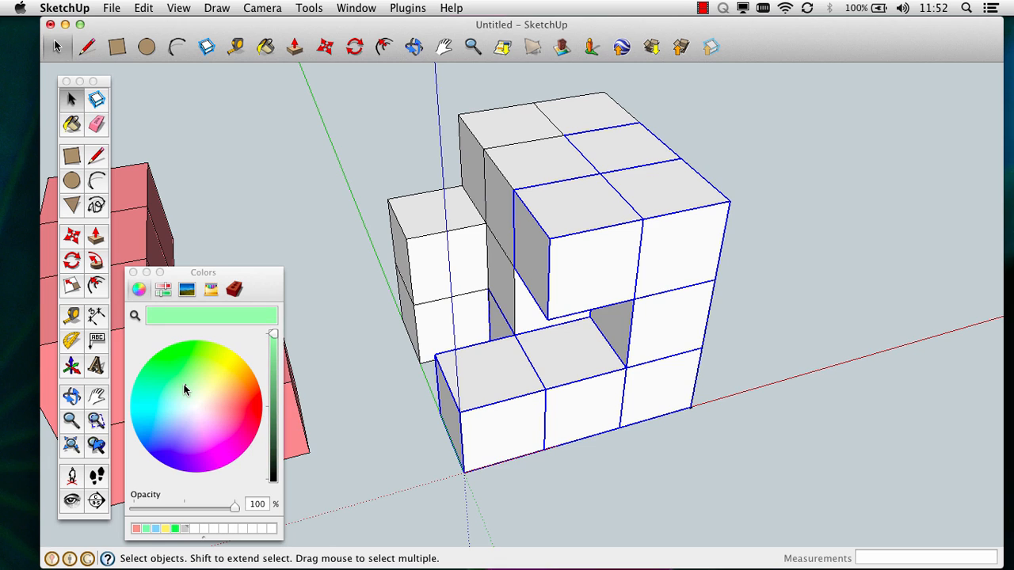
left_click(184, 388)
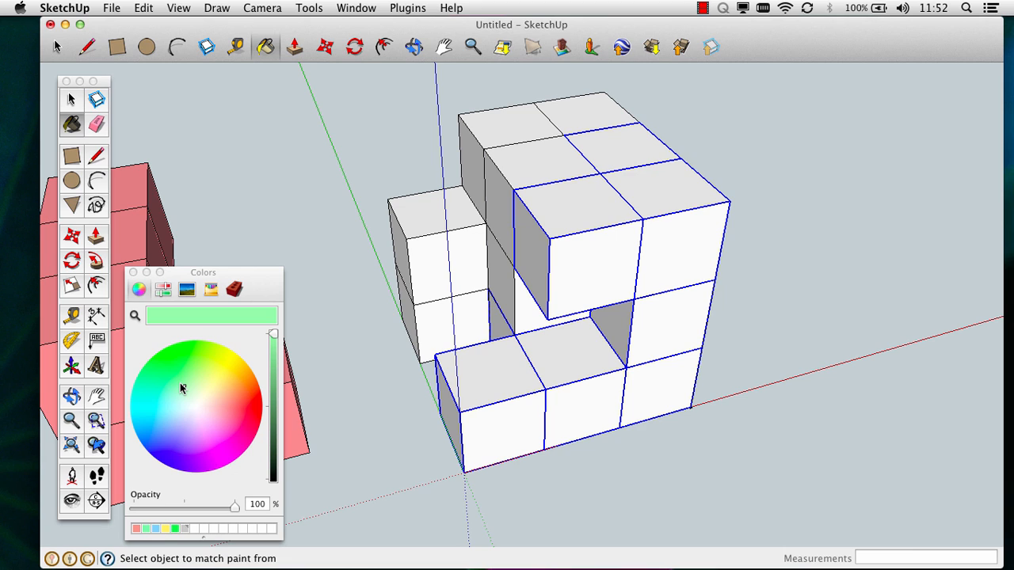
left_click(596, 259)
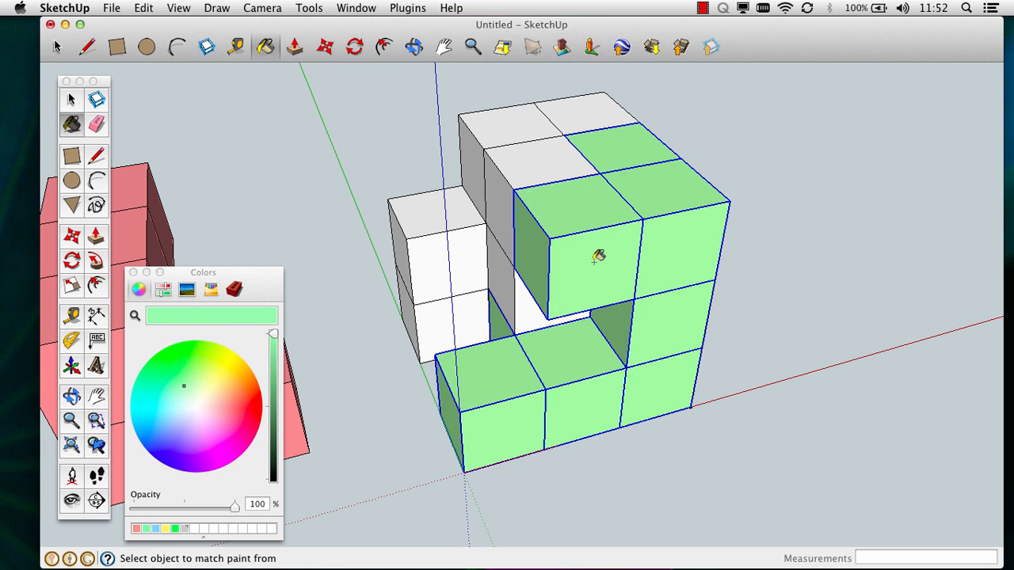
- Move the light green piece about 47.6 mm out of the block along the red axis and deselect it
left_click(72, 236)
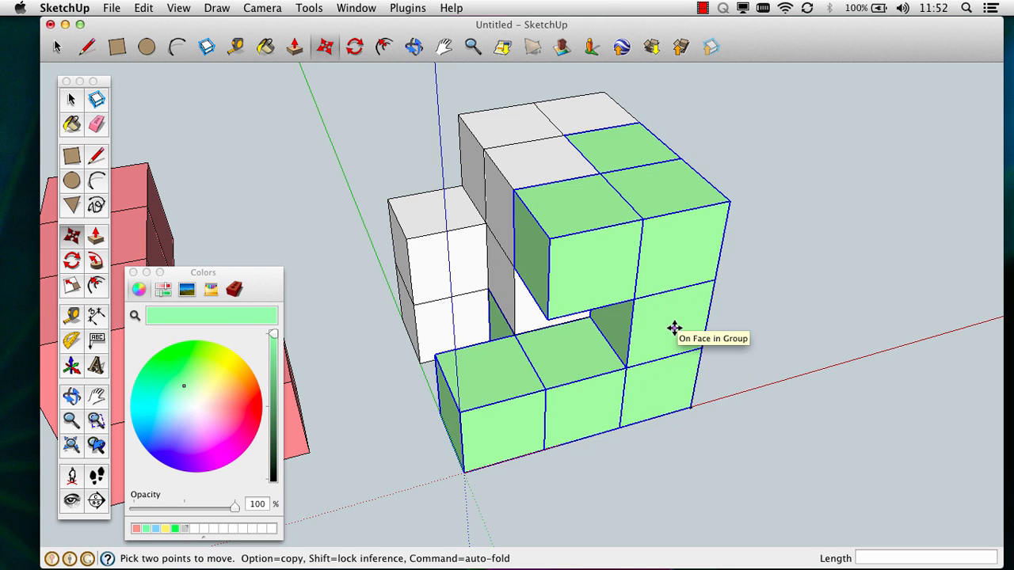
left_click(690, 406)
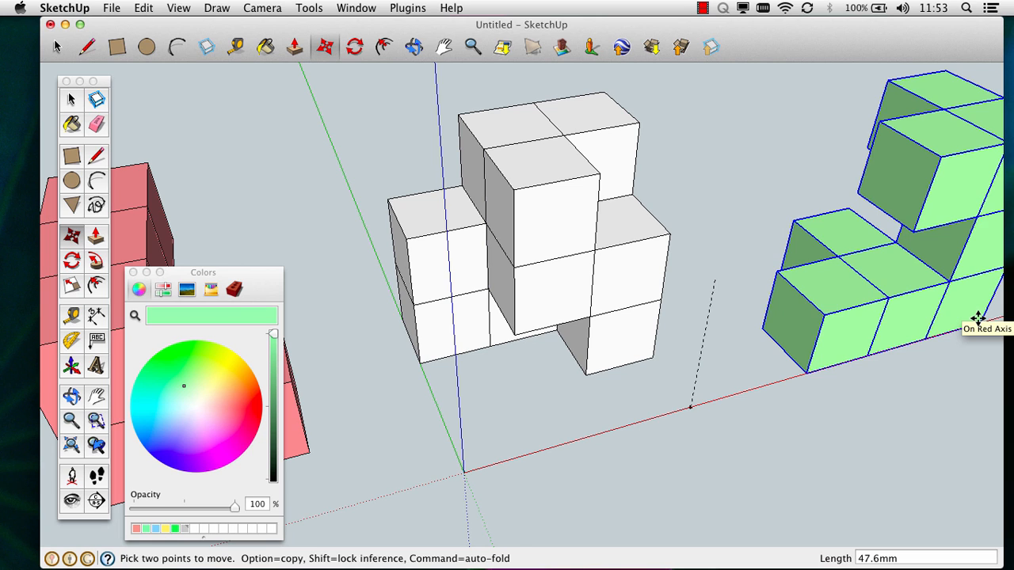
left_click(978, 319)
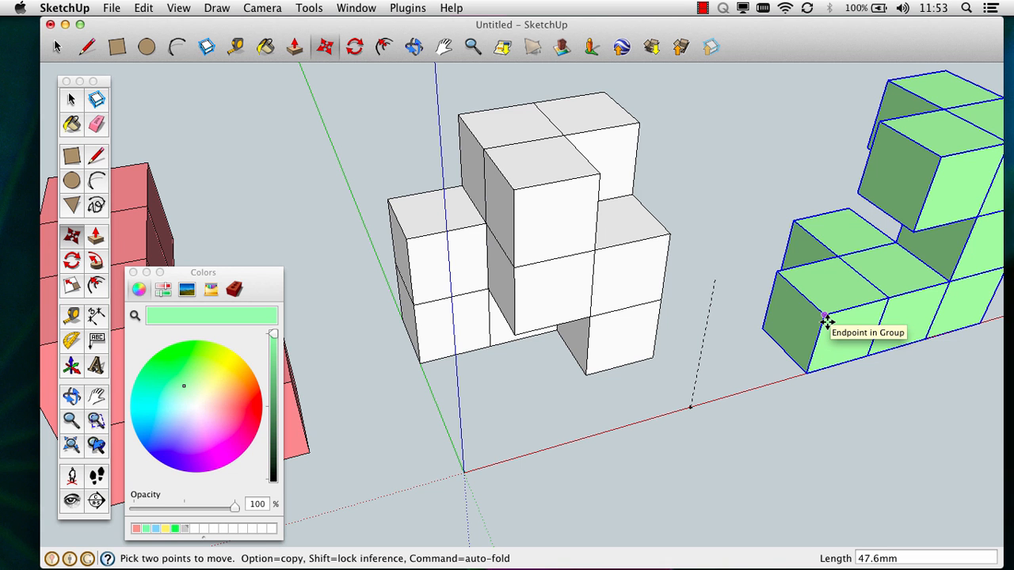
scroll(690, 308, "down", 5)
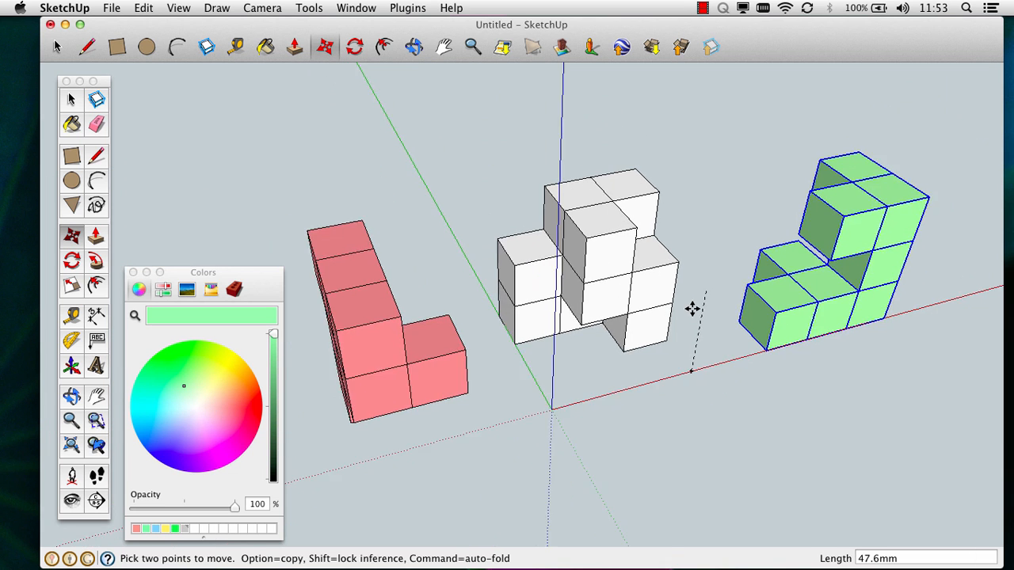
key("o")
left_click_drag(760, 288, 706, 359)
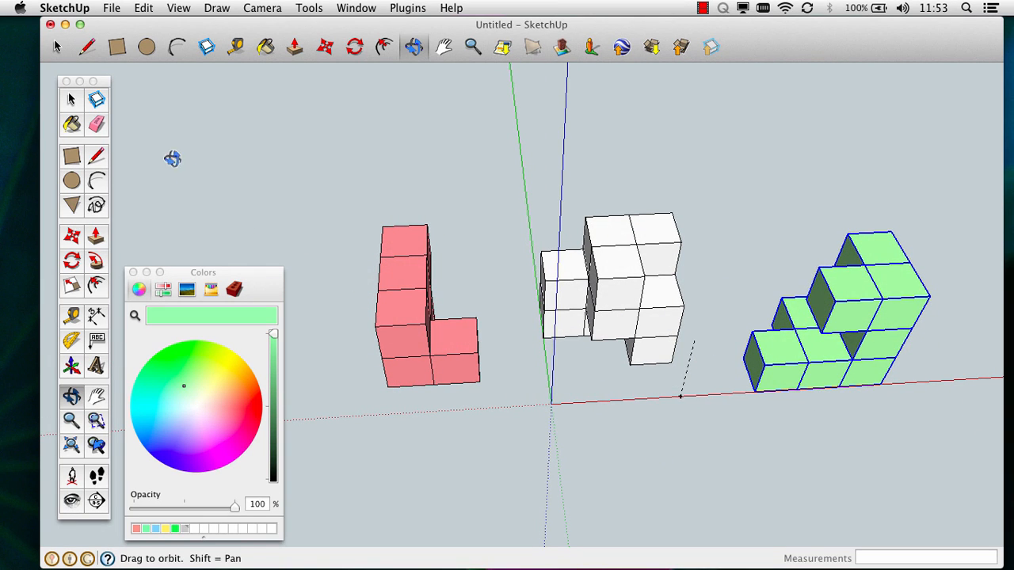
left_click(69, 98)
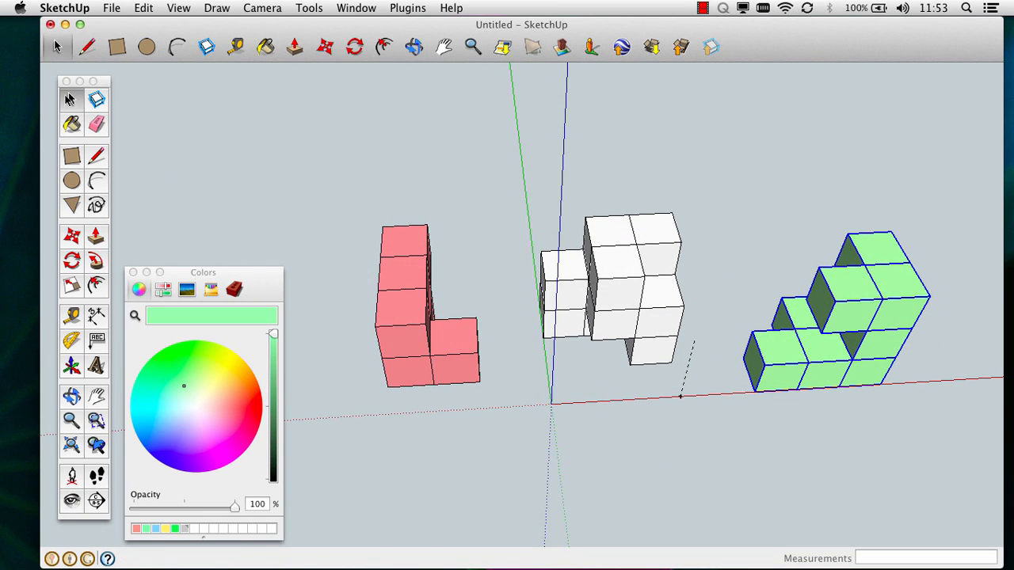
left_click(480, 138)
- Select all the remaining white cubes, paint them light blue from the colour wheel, and clear the selection
key("o")
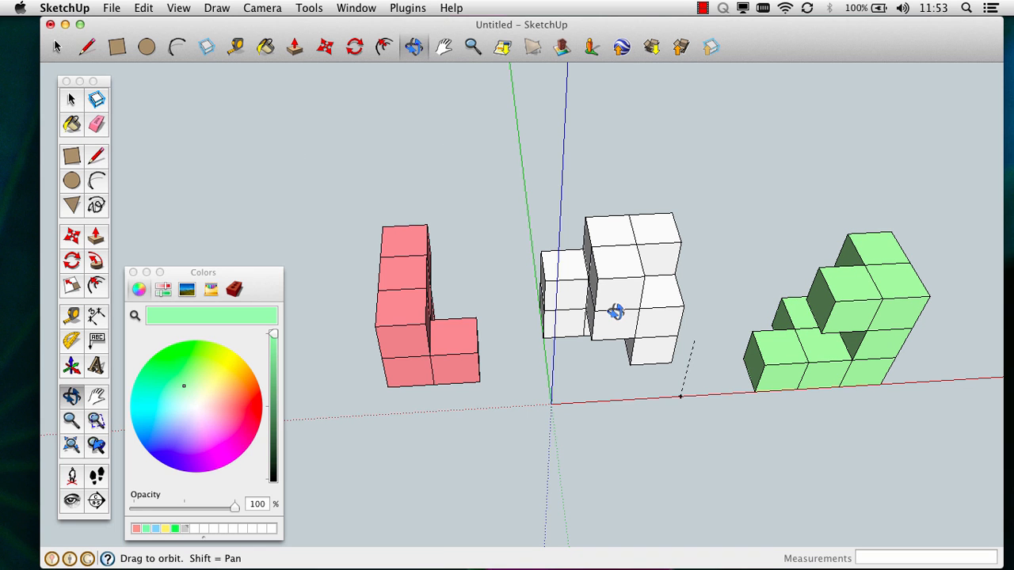
left_click_drag(672, 288, 627, 280)
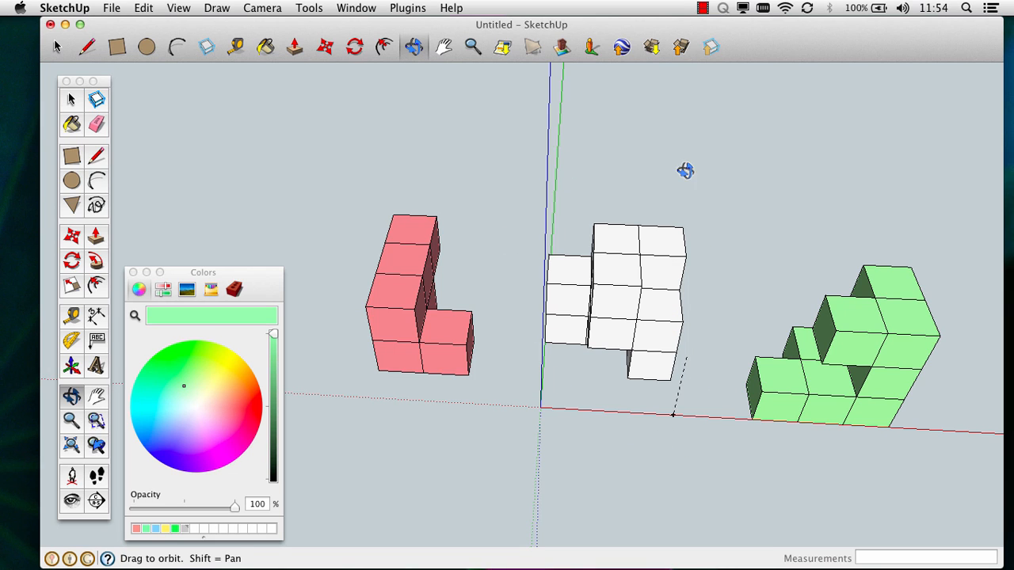
left_click(70, 98)
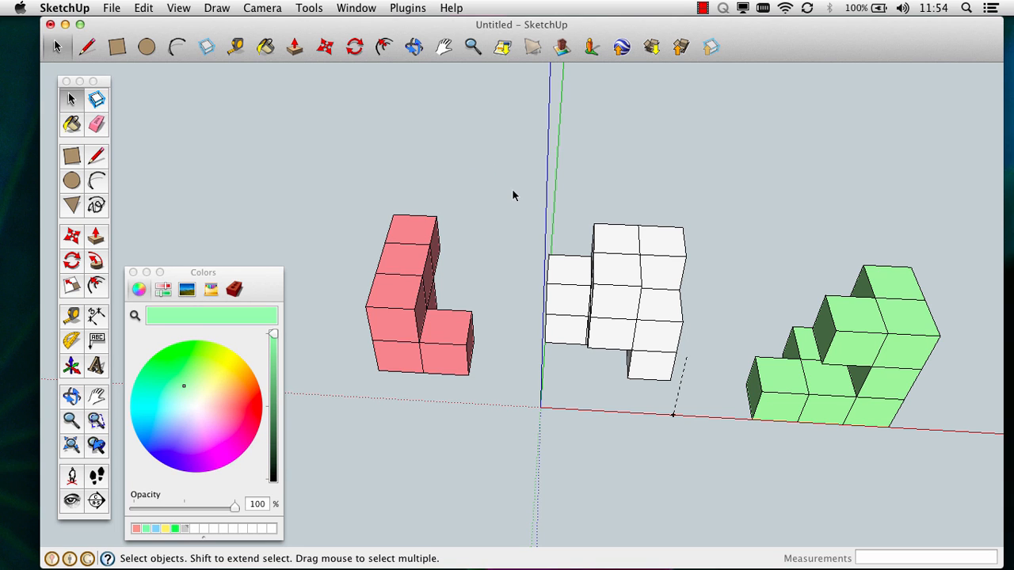
left_click_drag(512, 192, 719, 410)
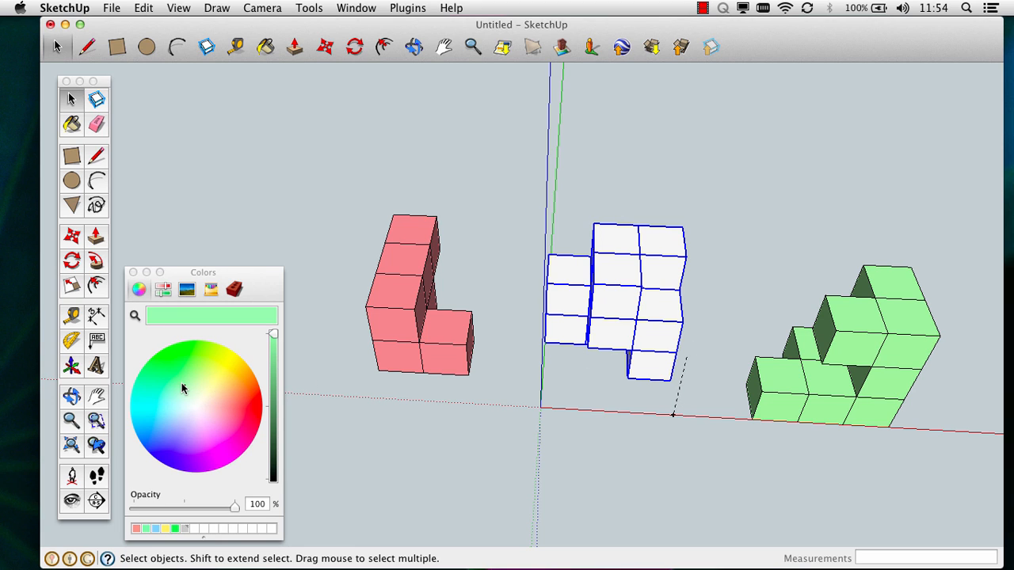
left_click(168, 416)
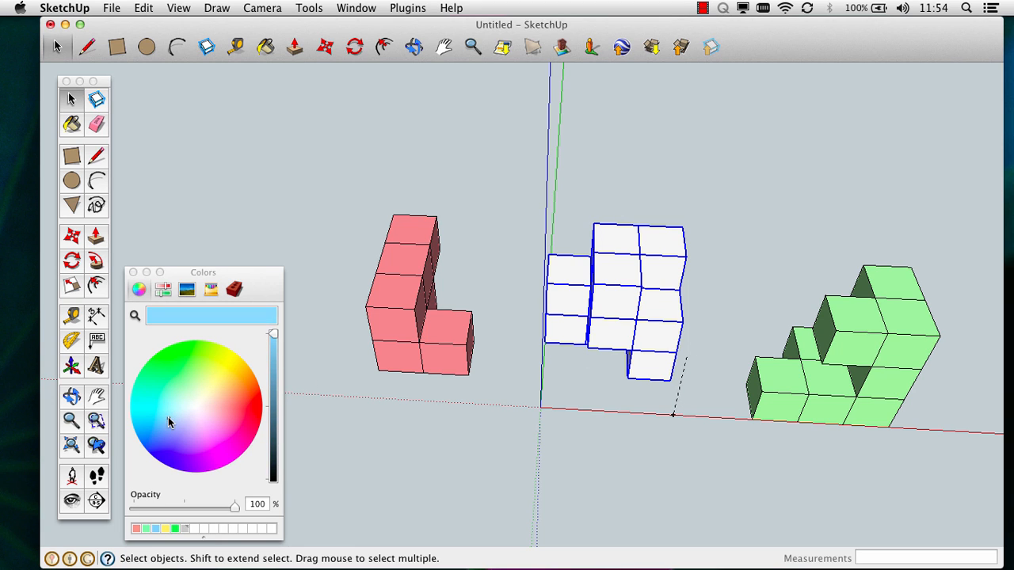
mouse_move(167, 417)
left_mouse_down()
mouse_move(156, 407)
mouse_move(167, 412)
left_mouse_up()
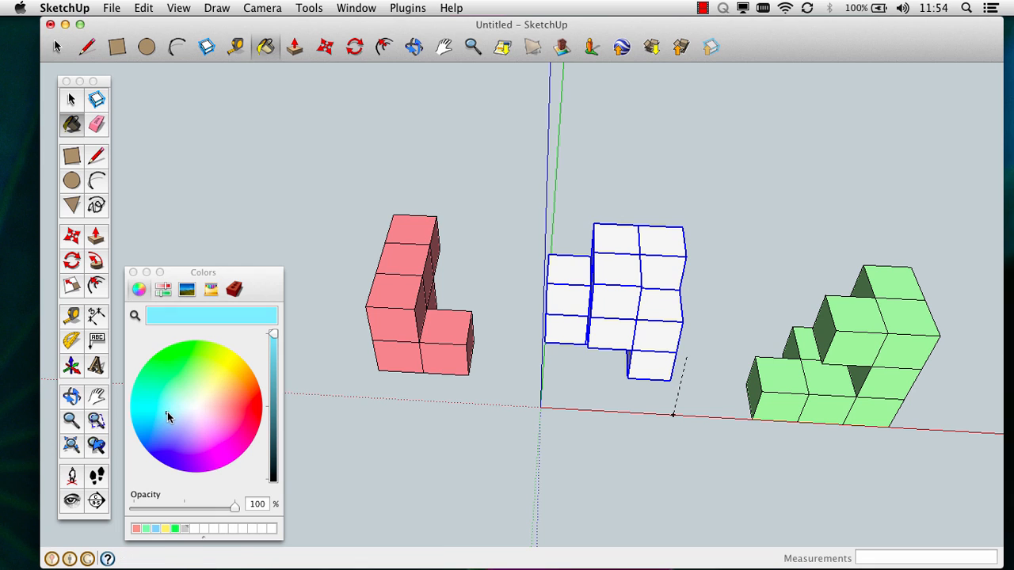
left_click(626, 265)
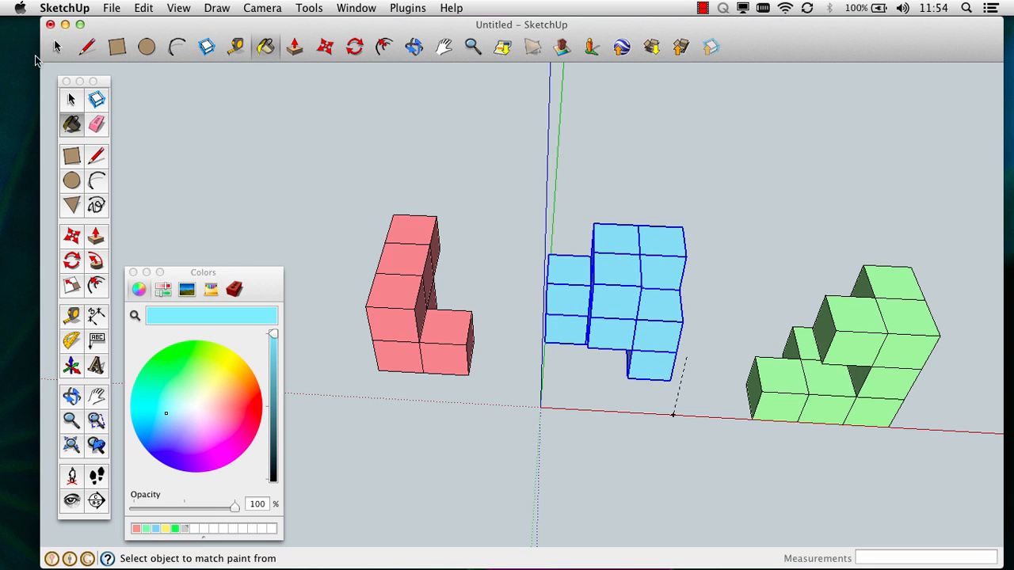
left_click(71, 99)
left_click(475, 185)
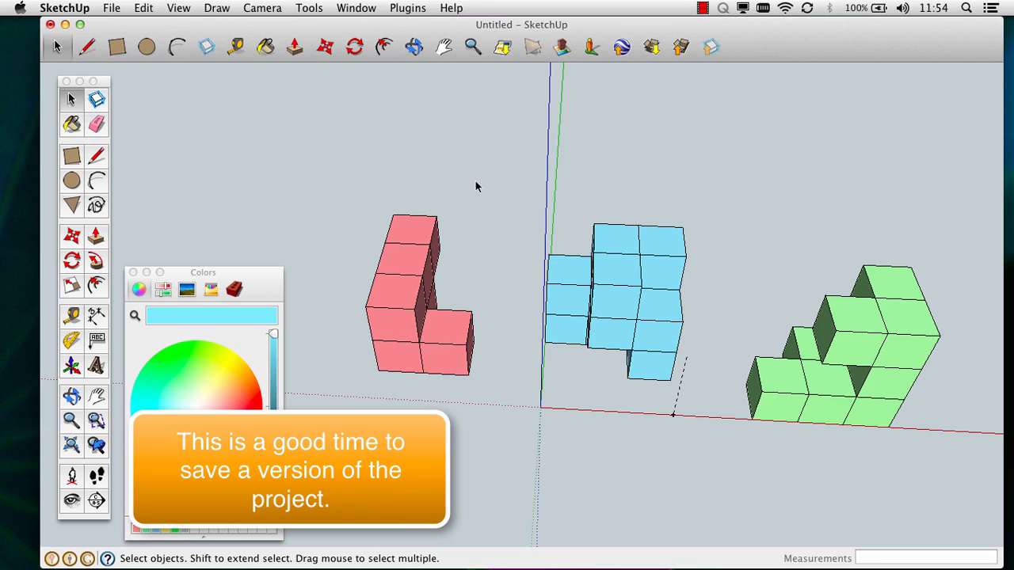
- Examine the light red, light blue and light green pieces from the front and the back to compare their shapes
key("o")
left_click_drag(668, 264, 614, 237)
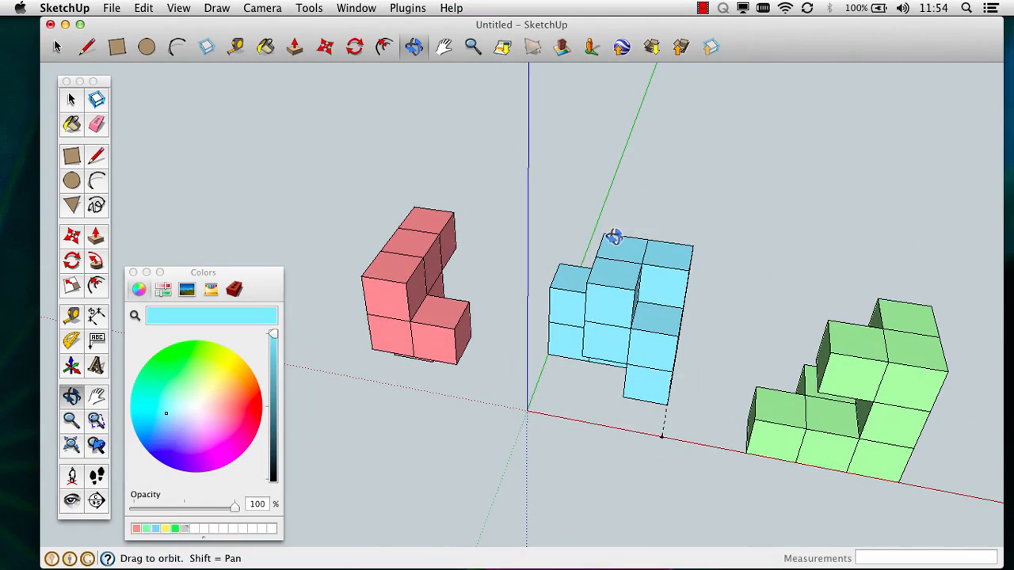
left_click_drag(563, 306, 635, 346)
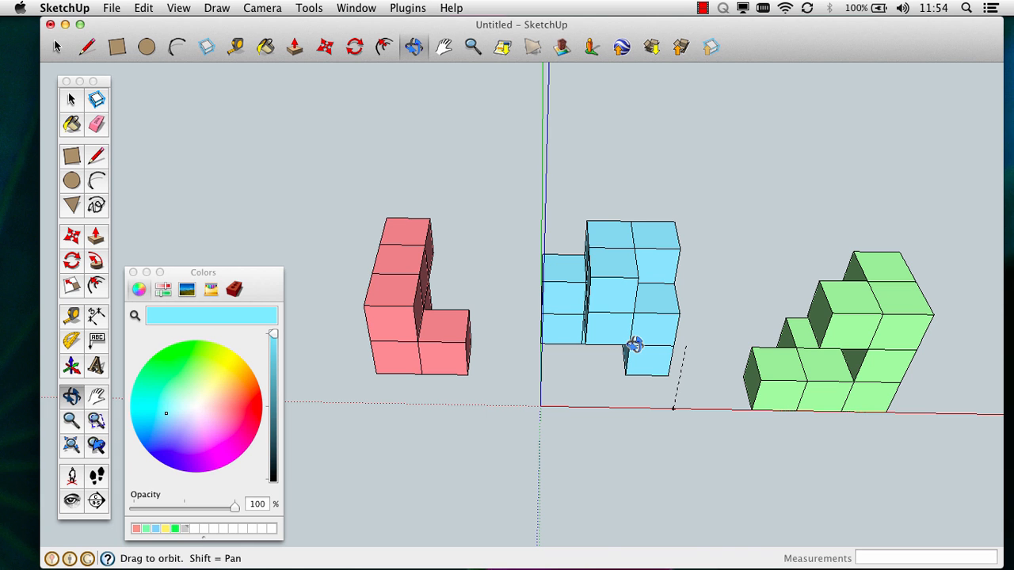
left_click_drag(546, 306, 663, 366)
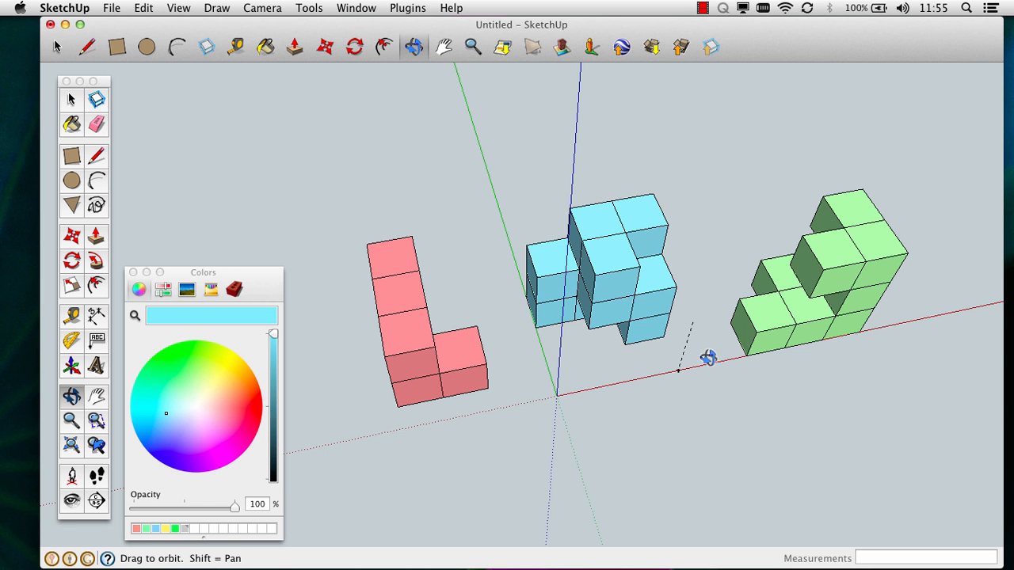
left_click_drag(588, 321, 697, 427)
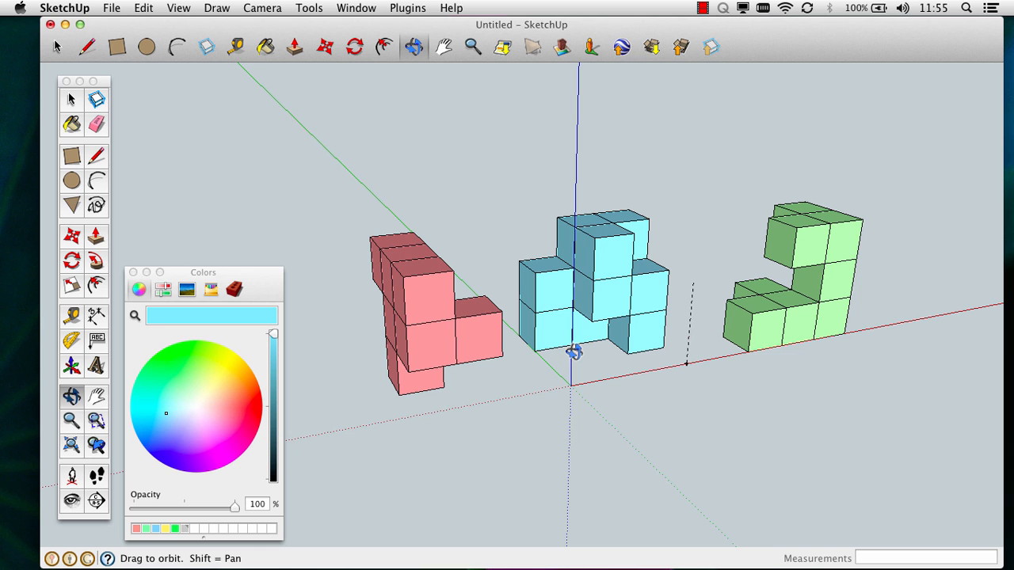
left_click_drag(536, 342, 790, 416)
left_click_drag(419, 312, 890, 276)
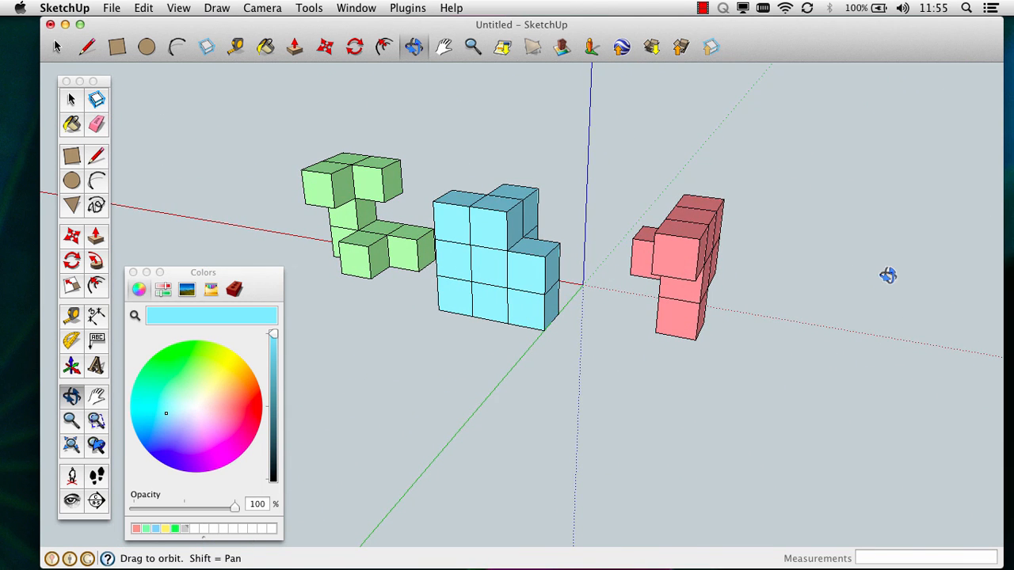
scroll(644, 294, "up", 5)
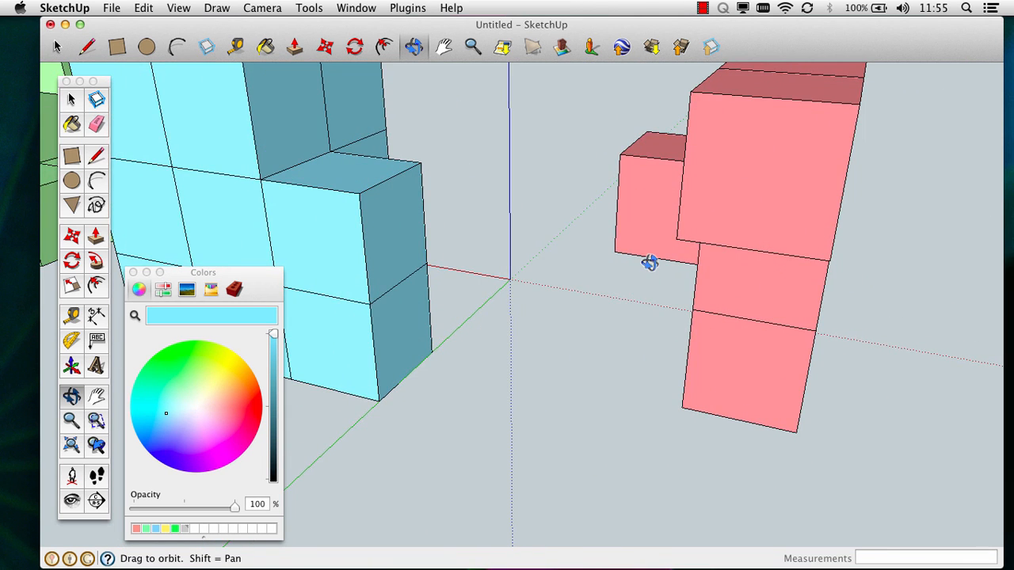
mouse_move(708, 297)
left_mouse_down()
mouse_move(790, 188)
mouse_move(769, 197)
mouse_move(747, 238)
mouse_move(880, 251)
mouse_move(837, 251)
left_mouse_up()
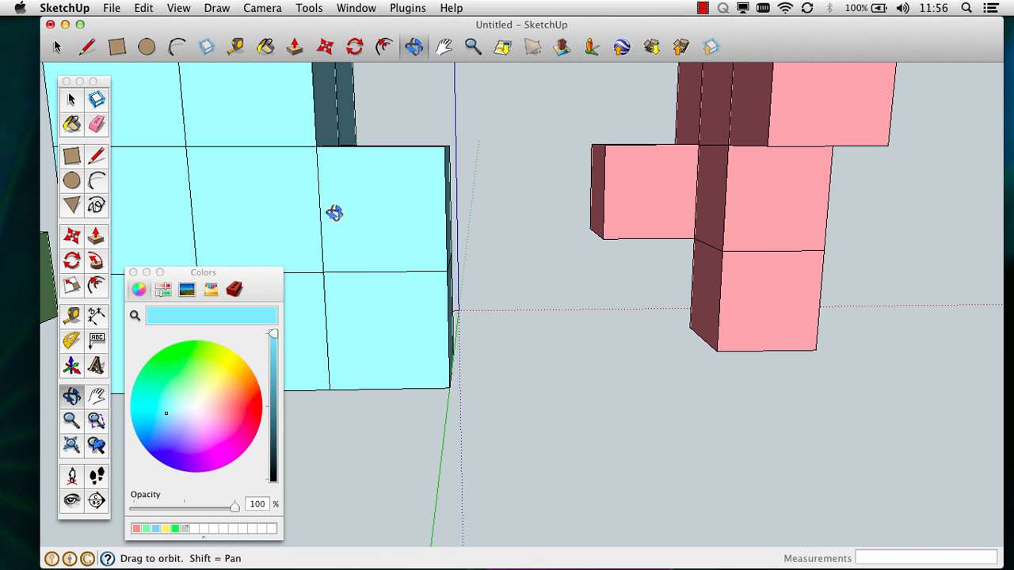
scroll(333, 213, "down", 5)
key("h")
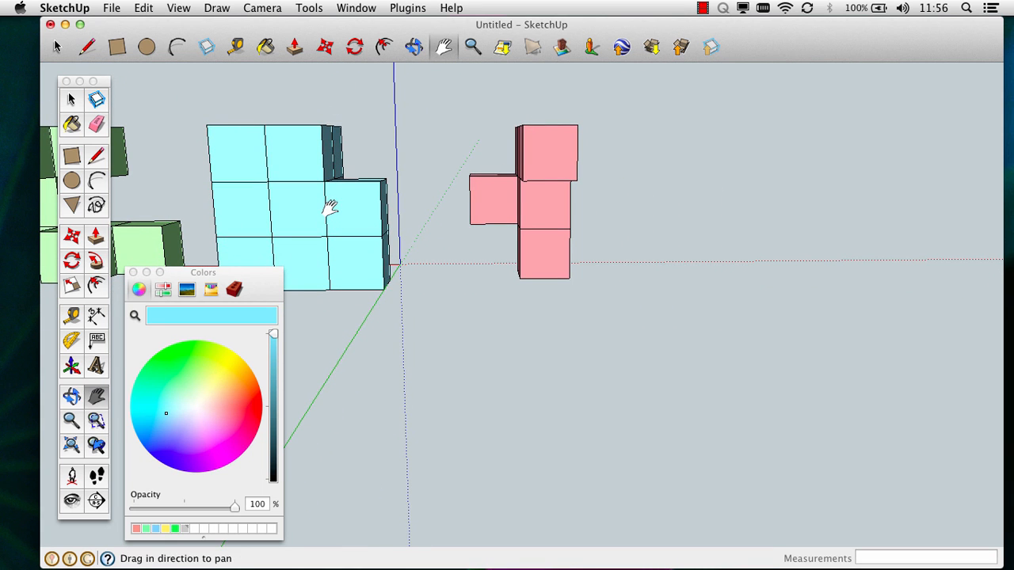
left_click_drag(331, 206, 651, 229)
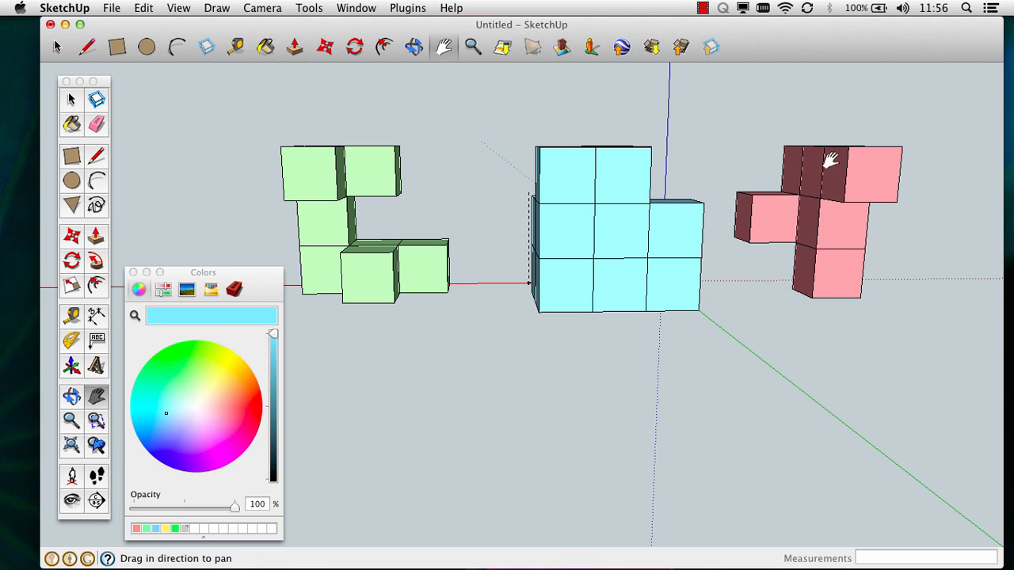
- Highlight the light red piece's projecting side cube, its upper end cube and the light green piece's upper corner cube one at a time
key("space")
left_click(774, 219)
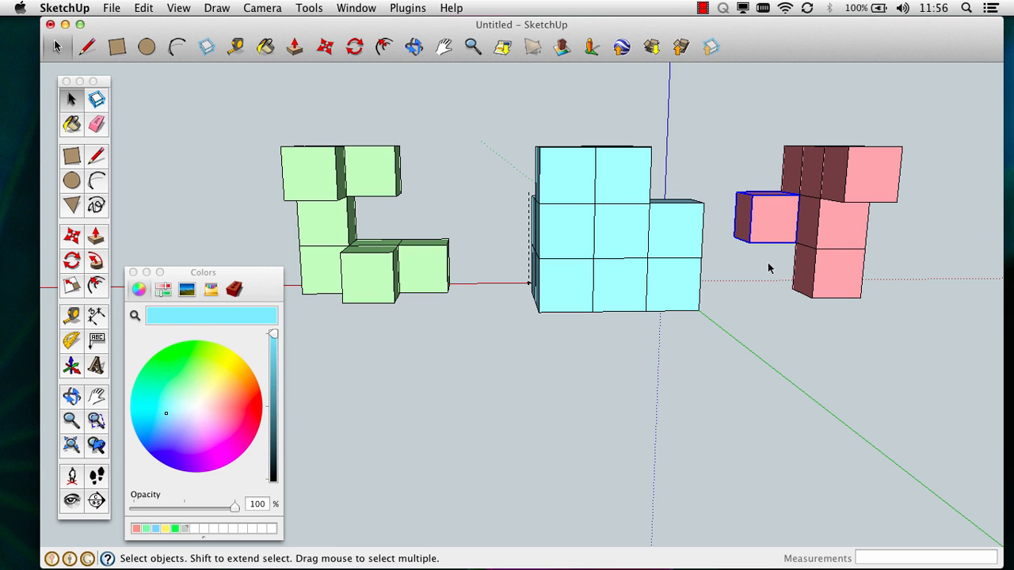
left_click(875, 174)
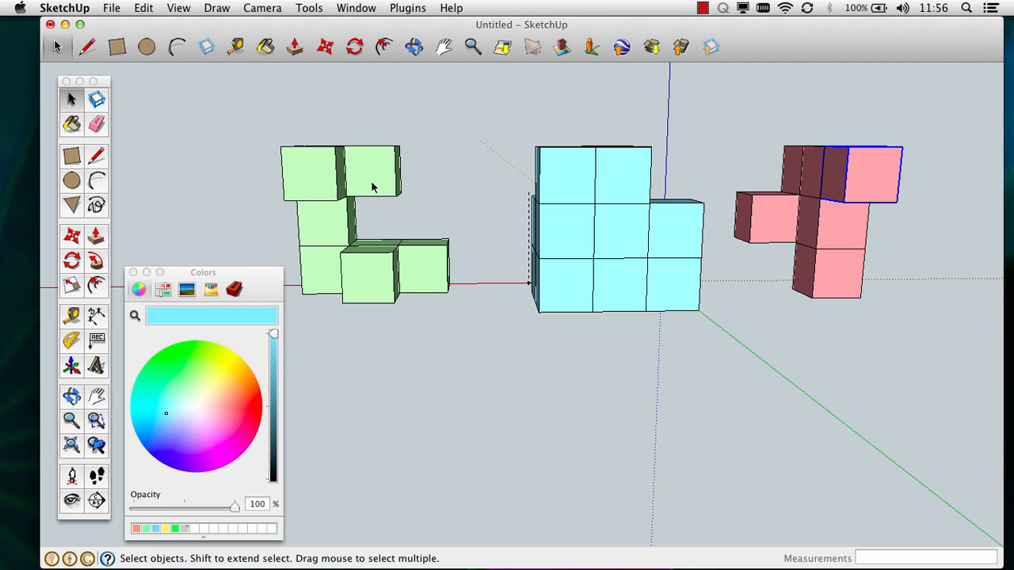
left_click(313, 175)
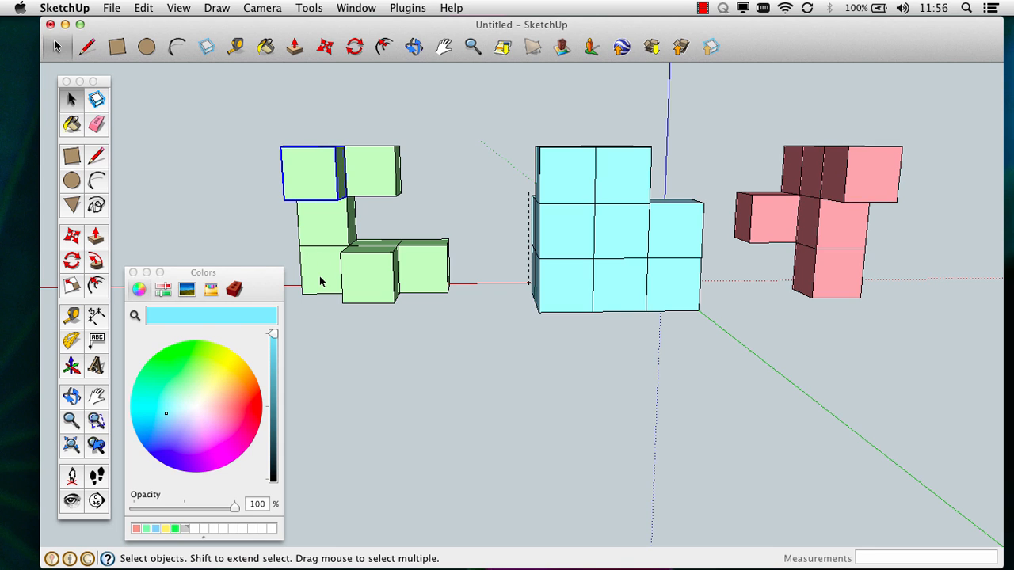
- Inspect the light green piece from several sides and highlight its upper cube that projects toward the light blue piece
key("h")
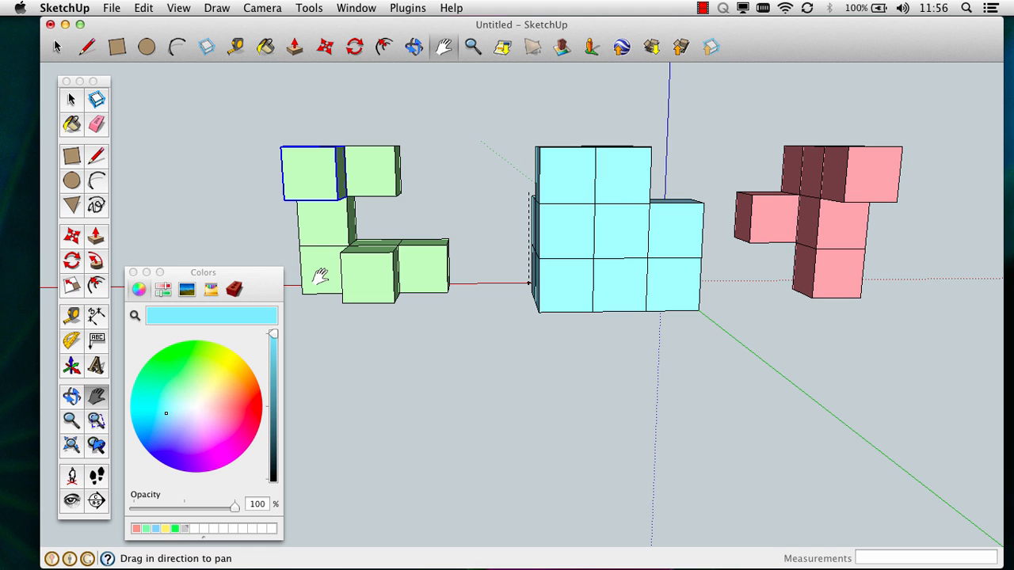
left_click_drag(329, 235, 554, 284)
scroll(554, 283, "up", 2)
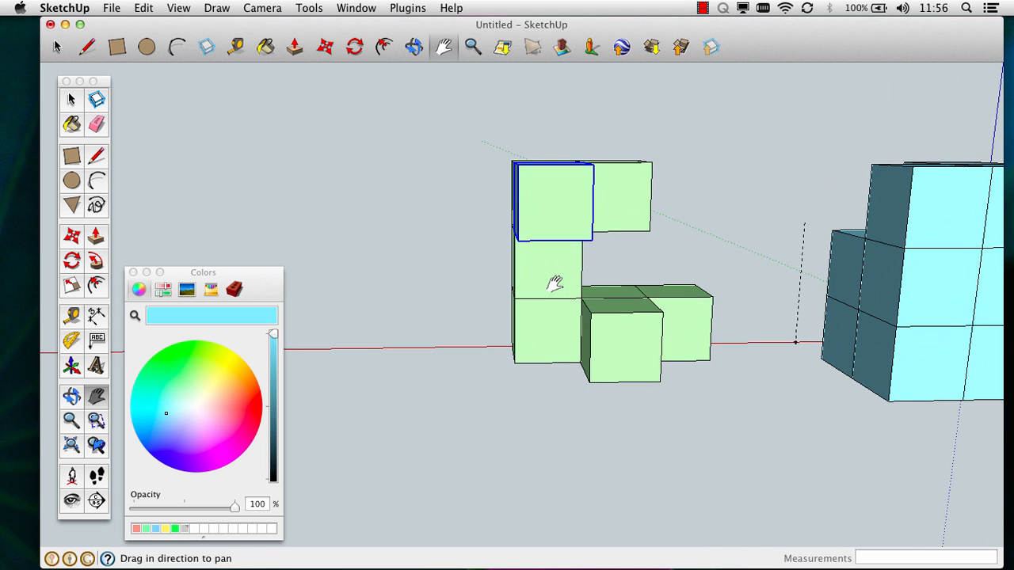
key("o")
left_click_drag(528, 288, 790, 294)
left_click_drag(518, 309, 554, 337)
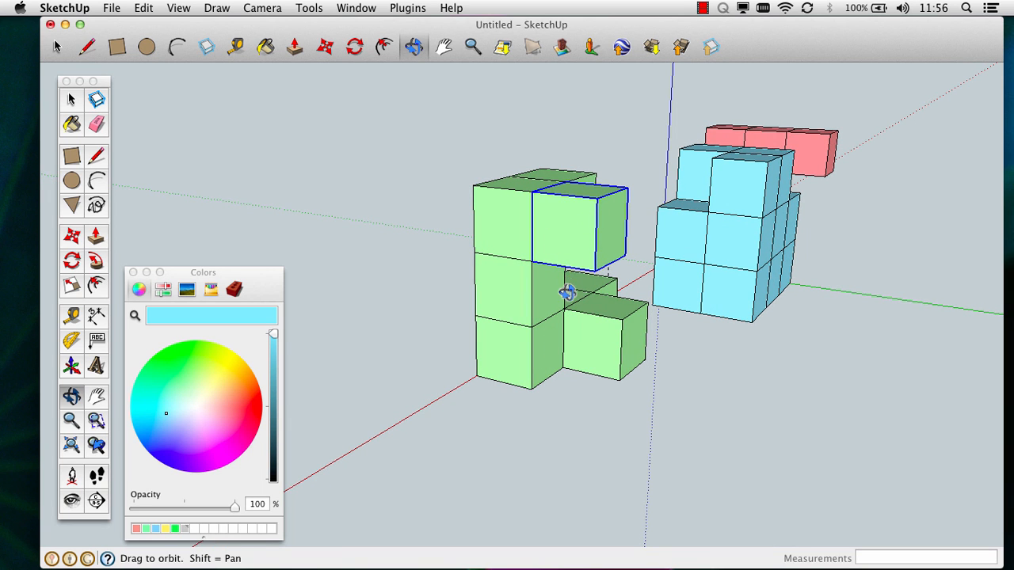
left_click_drag(568, 294, 397, 333)
key("space")
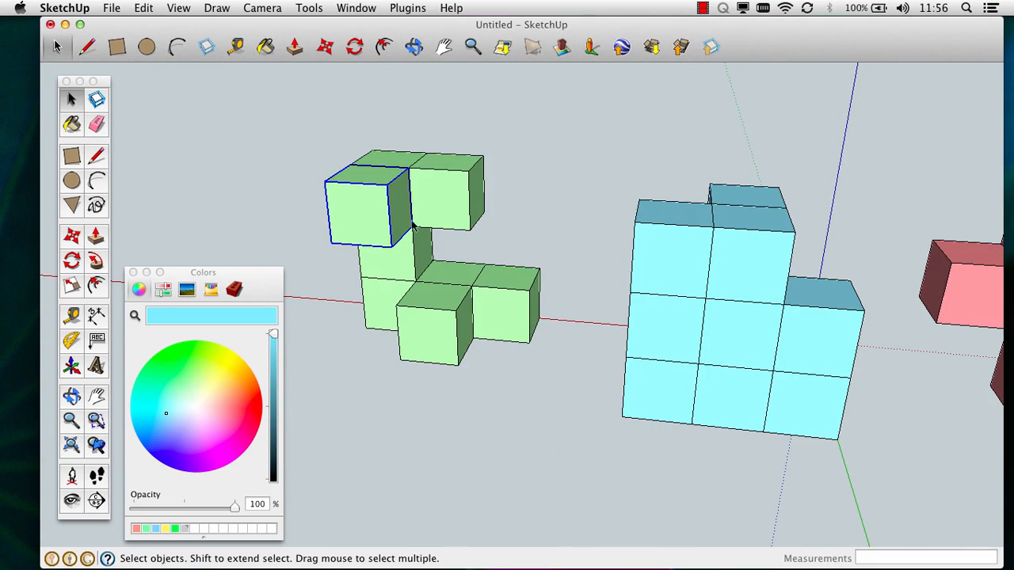
left_click(436, 203)
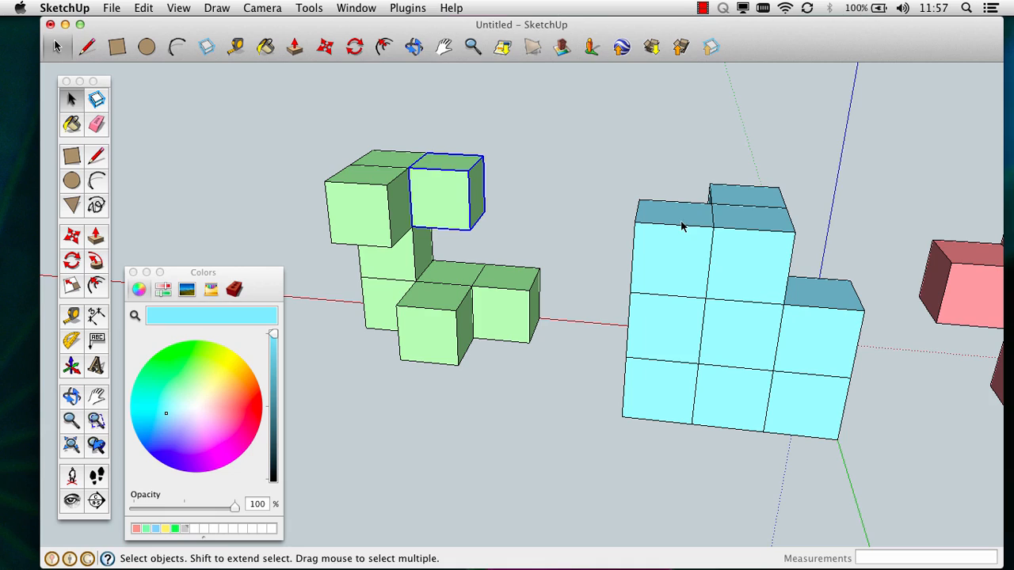
- View the light blue piece from its other side and highlight the overhanging middle cube directly beneath its upper cube
key("o")
left_click_drag(529, 208, 854, 324)
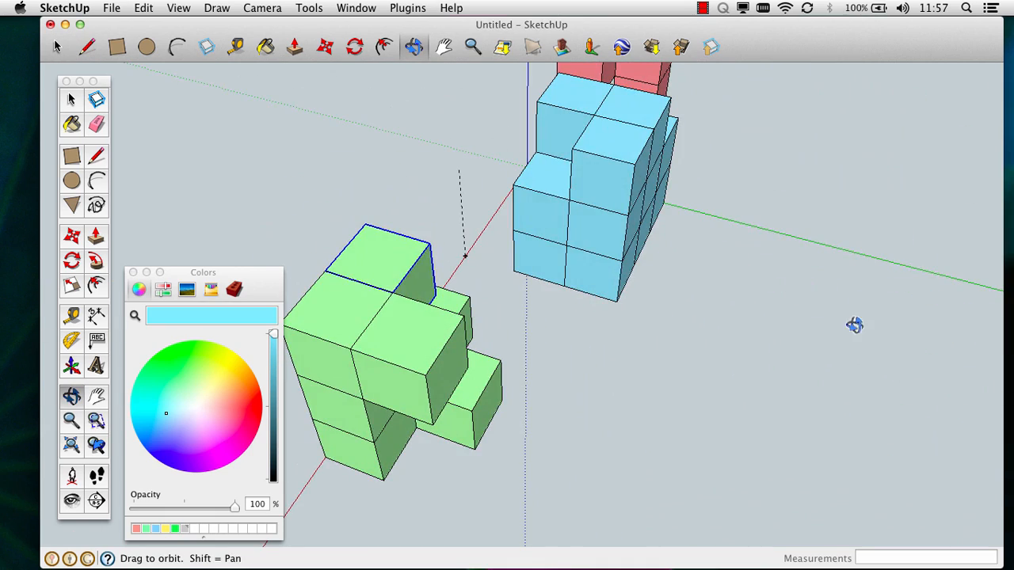
left_click_drag(525, 190, 715, 163)
left_click_drag(396, 245, 868, 174)
left_click_drag(541, 369, 623, 296)
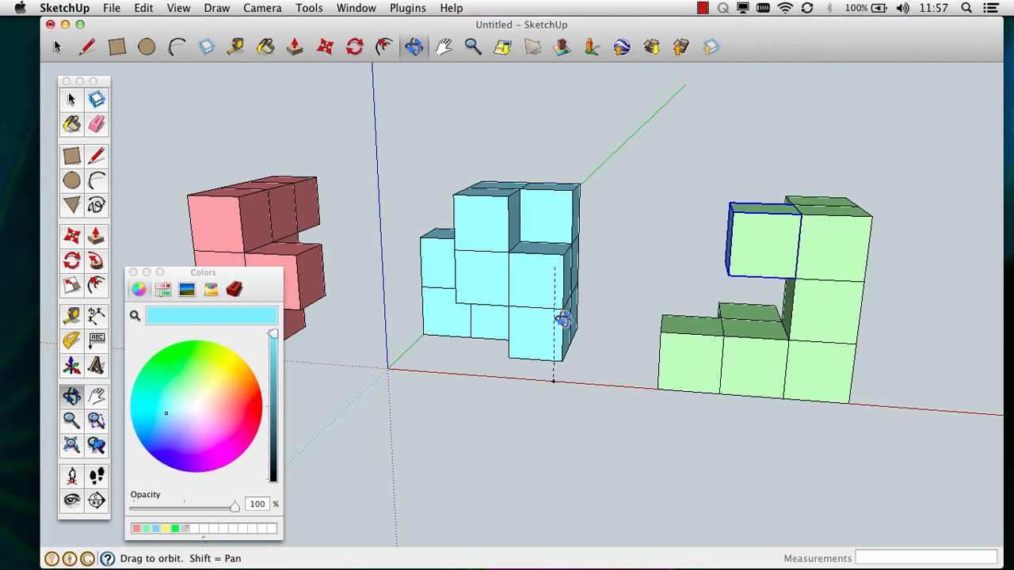
left_click_drag(563, 318, 581, 347)
scroll(435, 280, "up", 3)
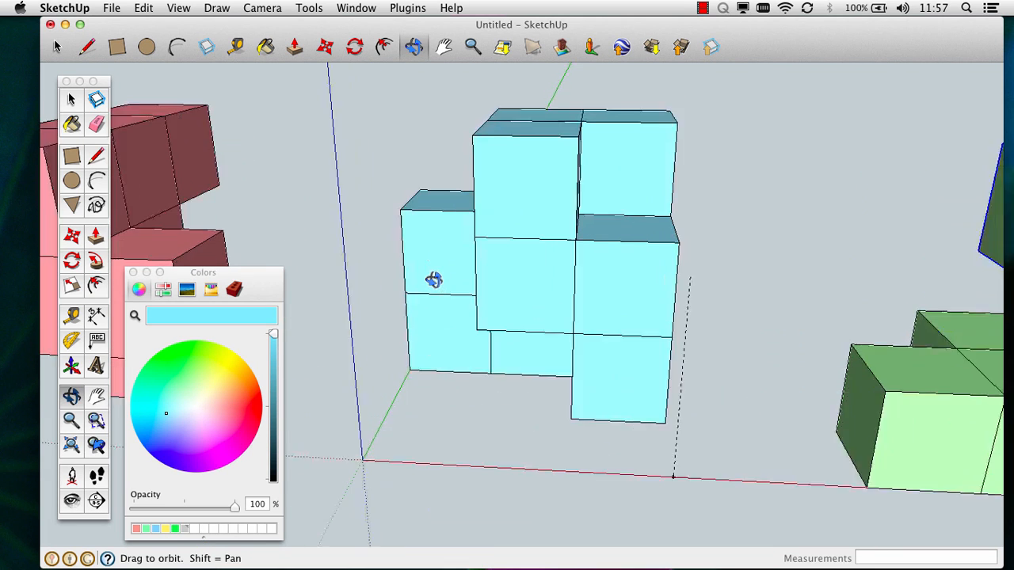
scroll(434, 280, "up", 2)
key("b")
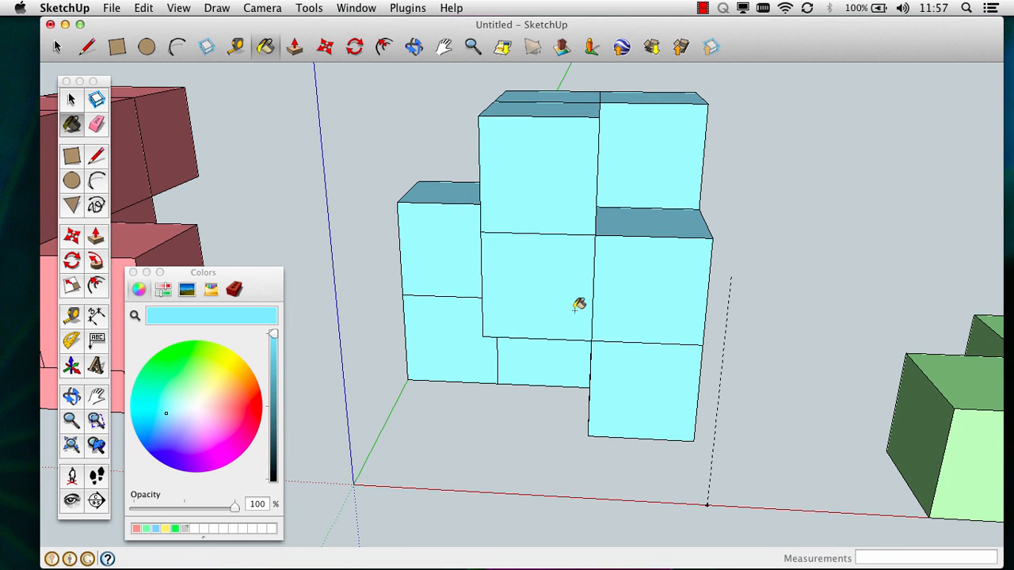
left_click(71, 100)
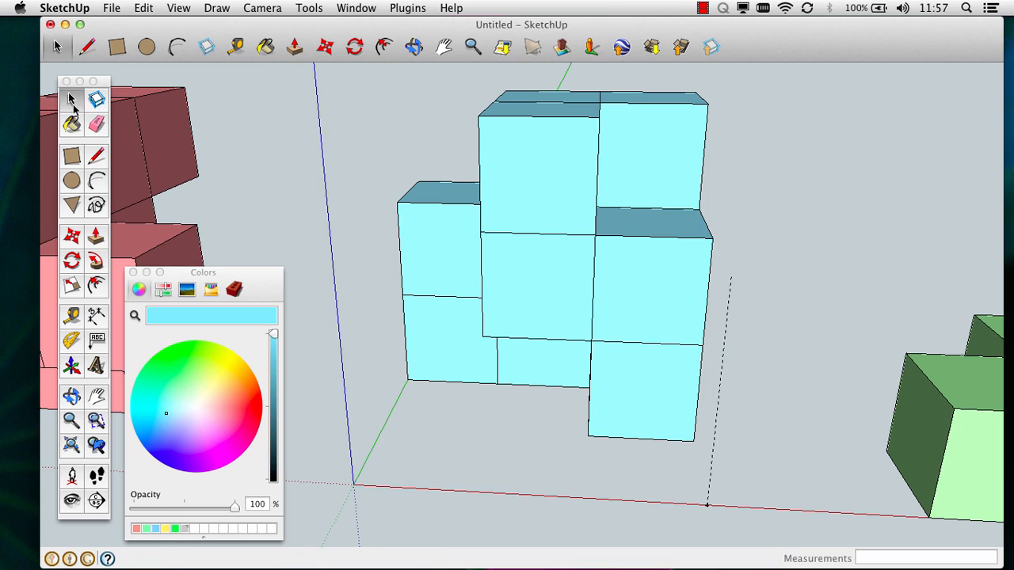
left_click(539, 308)
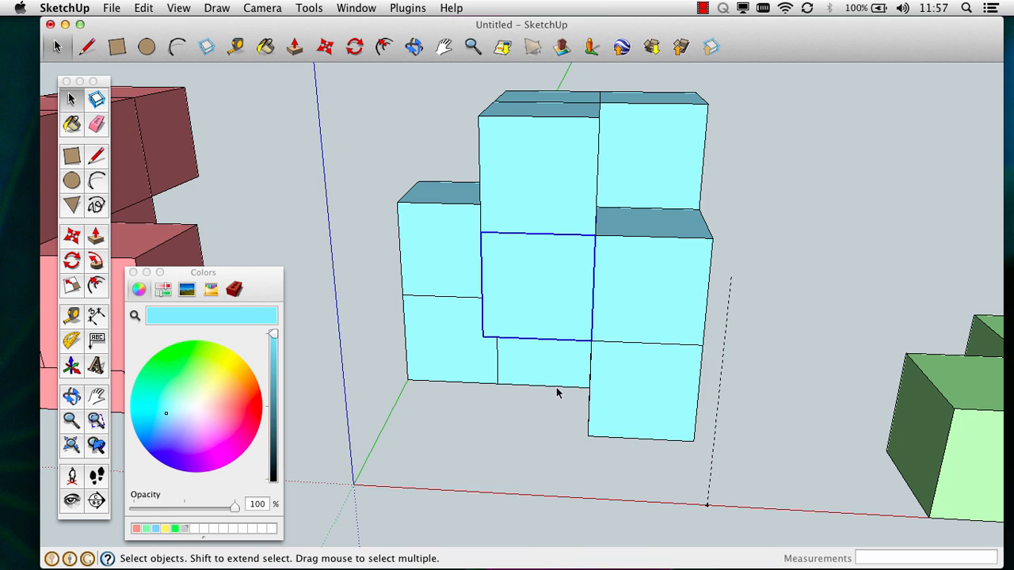
- Examine the light blue piece's overhanging cube and compare all three separated pieces from above and from different sides
key("o")
left_click_drag(561, 392, 731, 362)
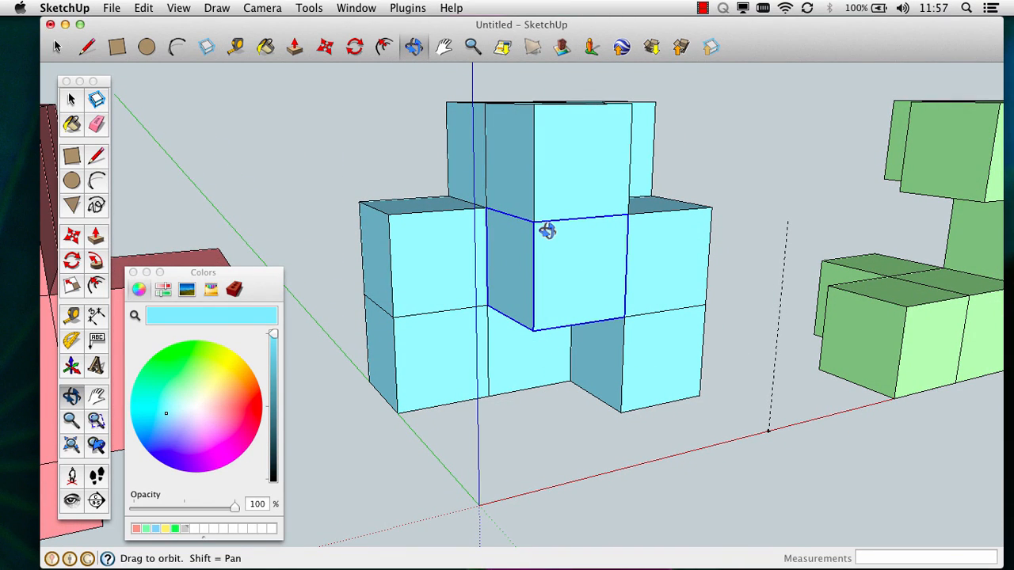
scroll(547, 230, "down", 3)
mouse_move(546, 229)
left_mouse_down()
mouse_move(667, 260)
mouse_move(907, 356)
mouse_move(564, 346)
left_mouse_up()
scroll(564, 346, "down", 3)
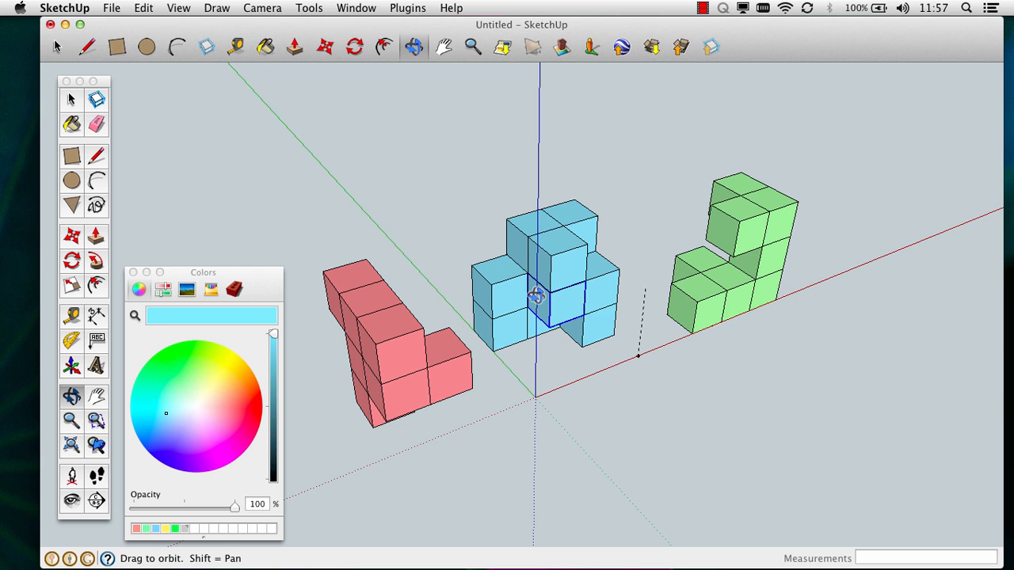
scroll(536, 294, "up", 2)
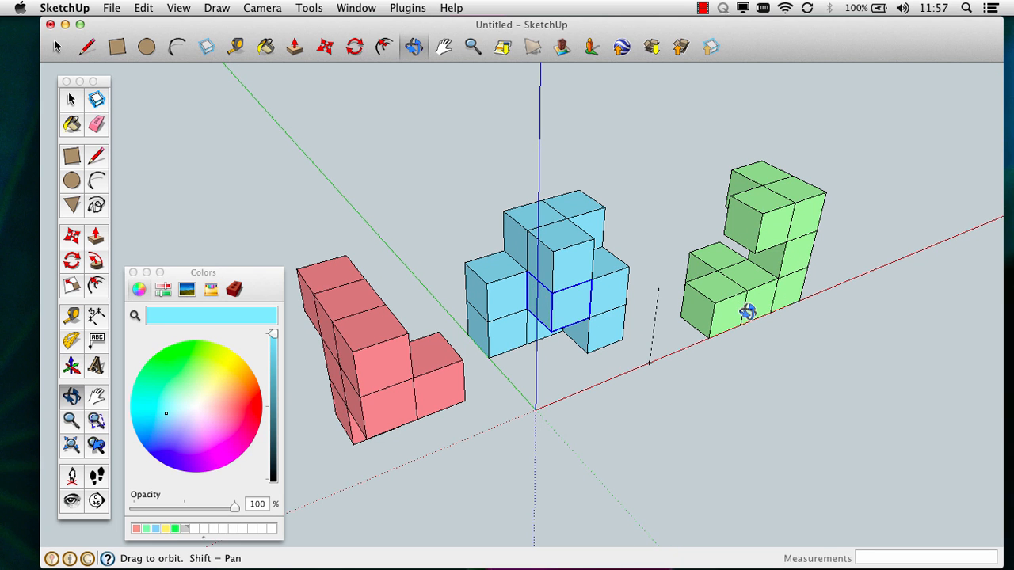
left_click_drag(785, 287, 970, 350)
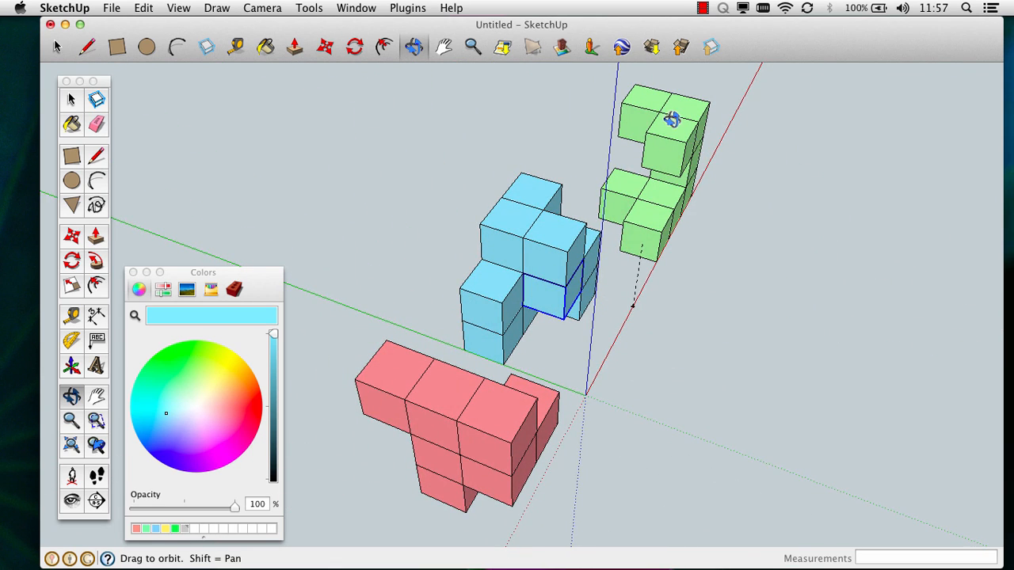
scroll(671, 119, "up", 3)
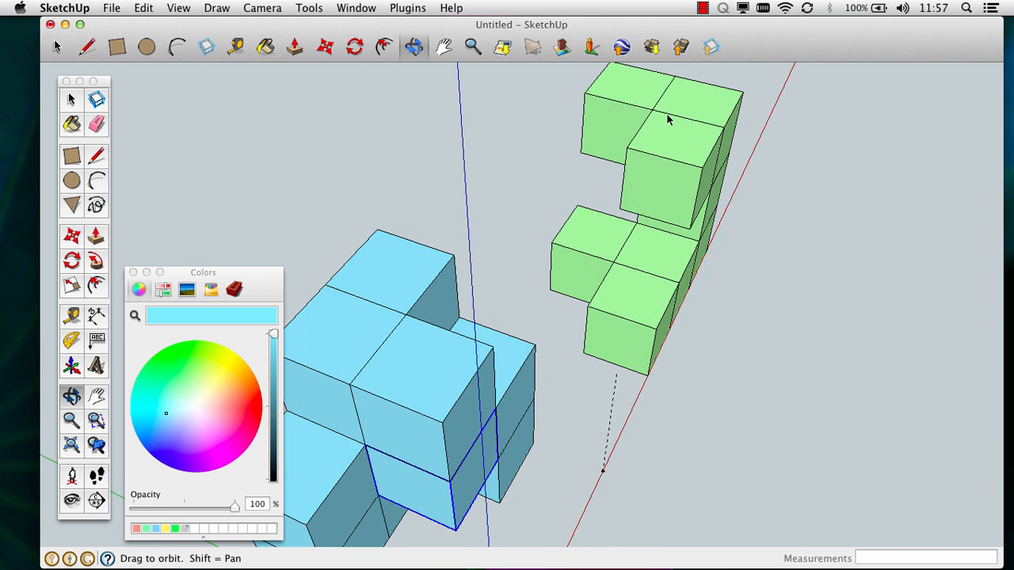
- Clear the selection and delete the construction guides from the model
key("space")
left_click(502, 144)
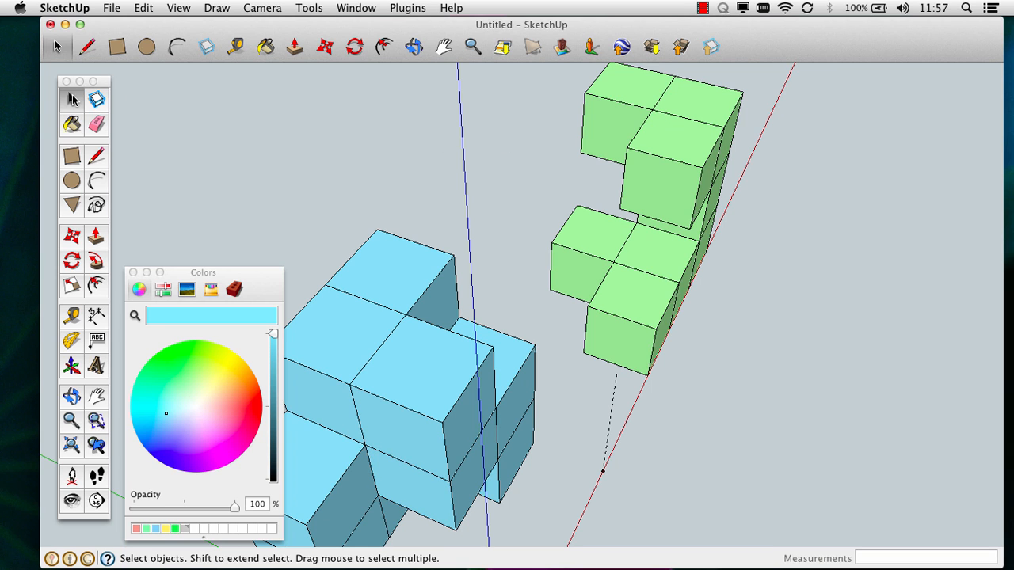
left_click(143, 7)
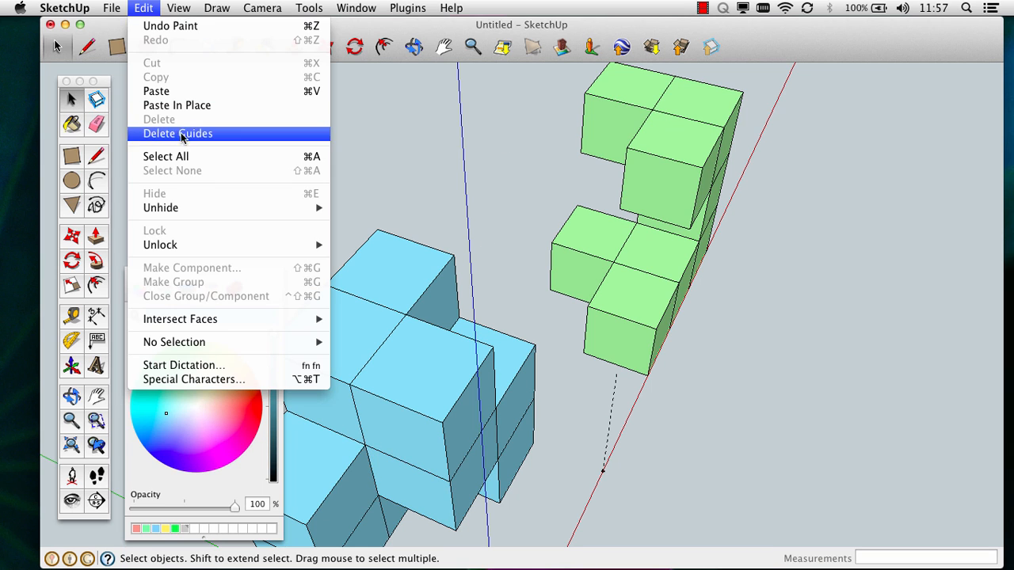
left_click(841, 335)
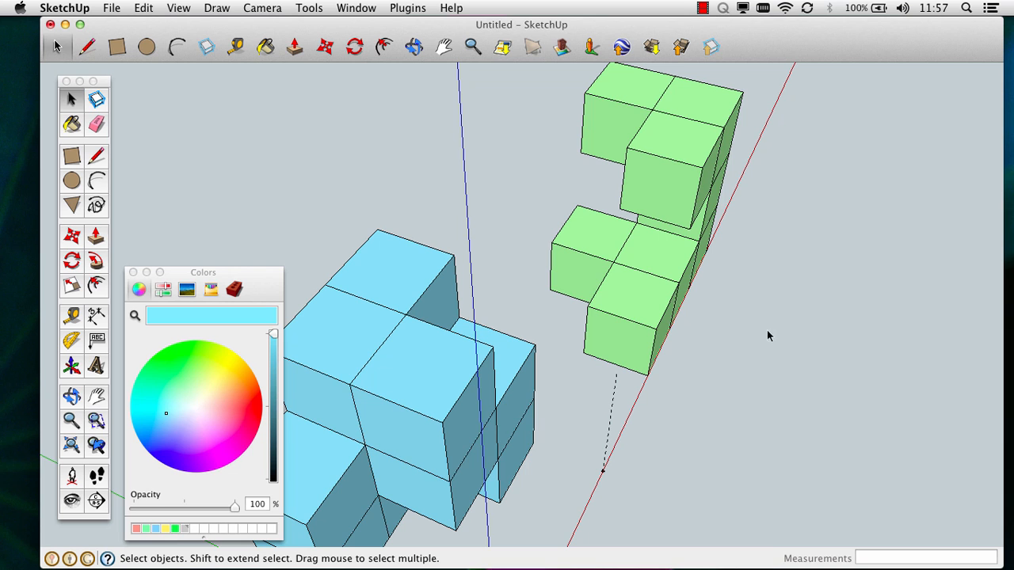
key("h")
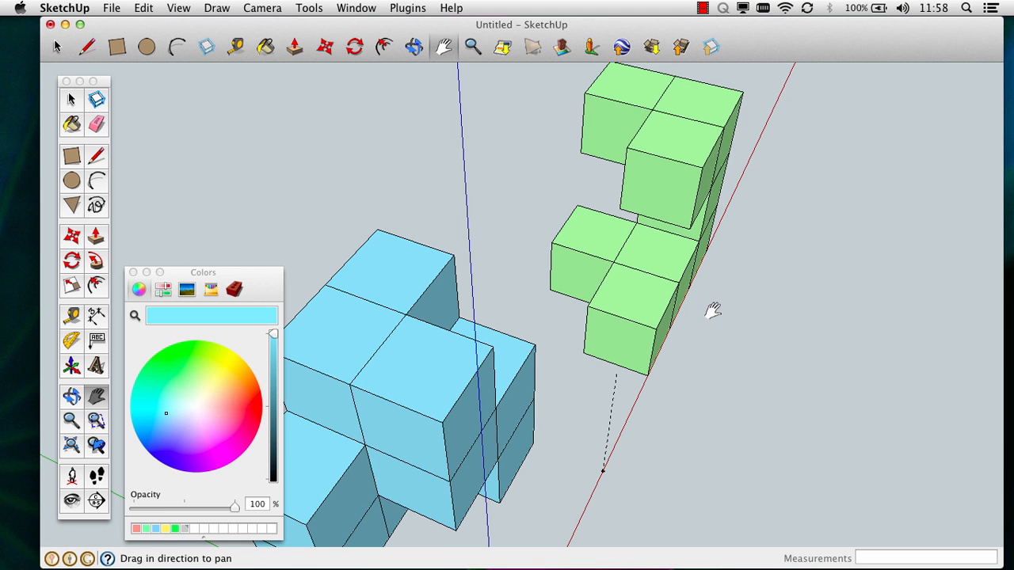
left_click_drag(711, 312, 457, 345)
key("o")
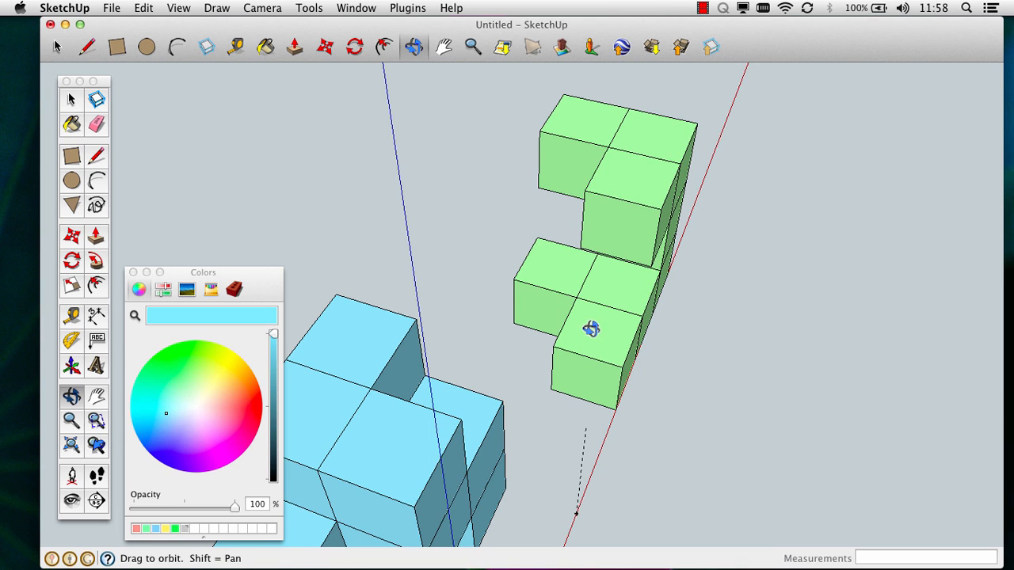
left_click_drag(589, 328, 441, 187)
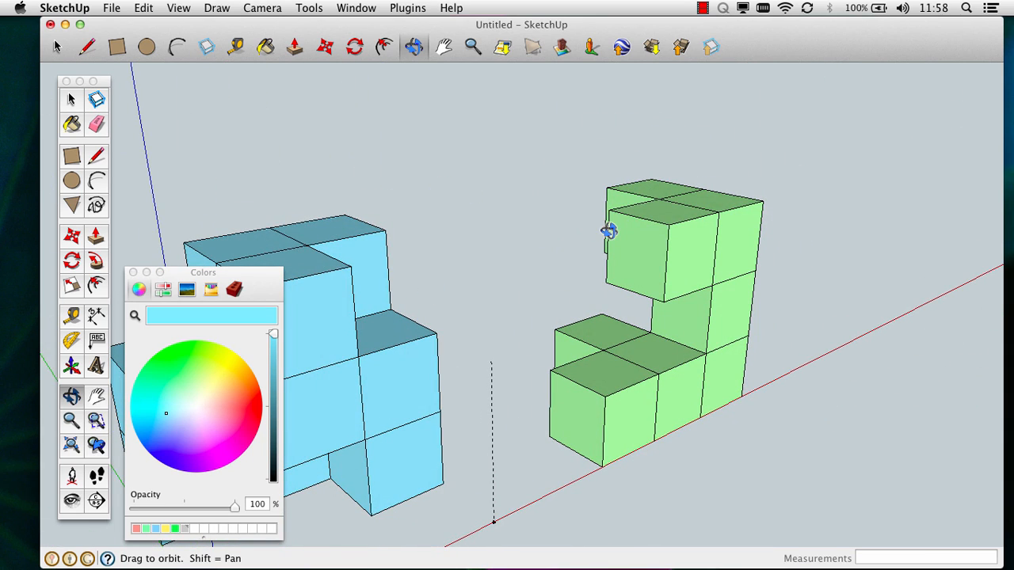
left_click_drag(589, 354, 742, 384)
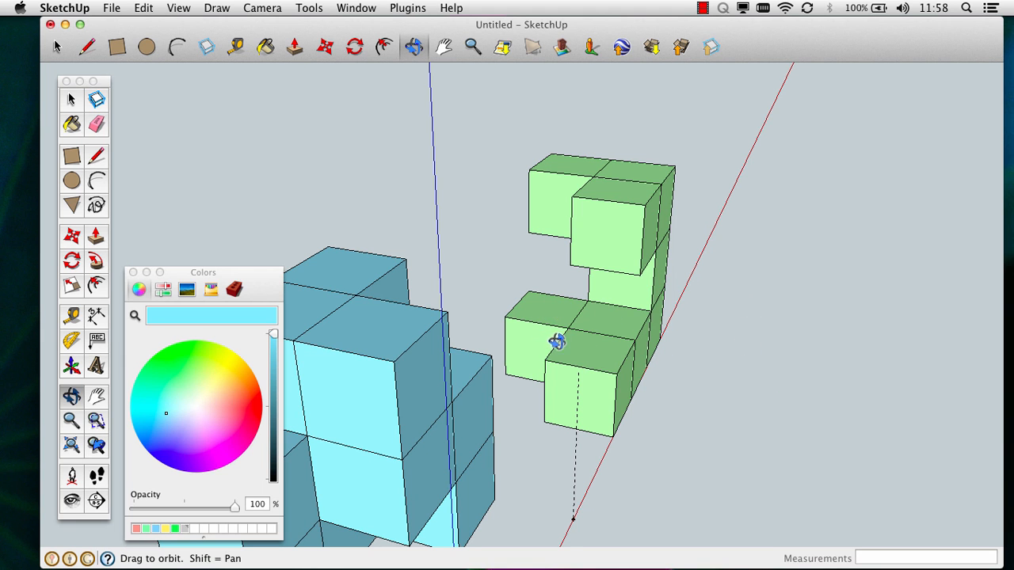
left_click_drag(556, 341, 572, 321)
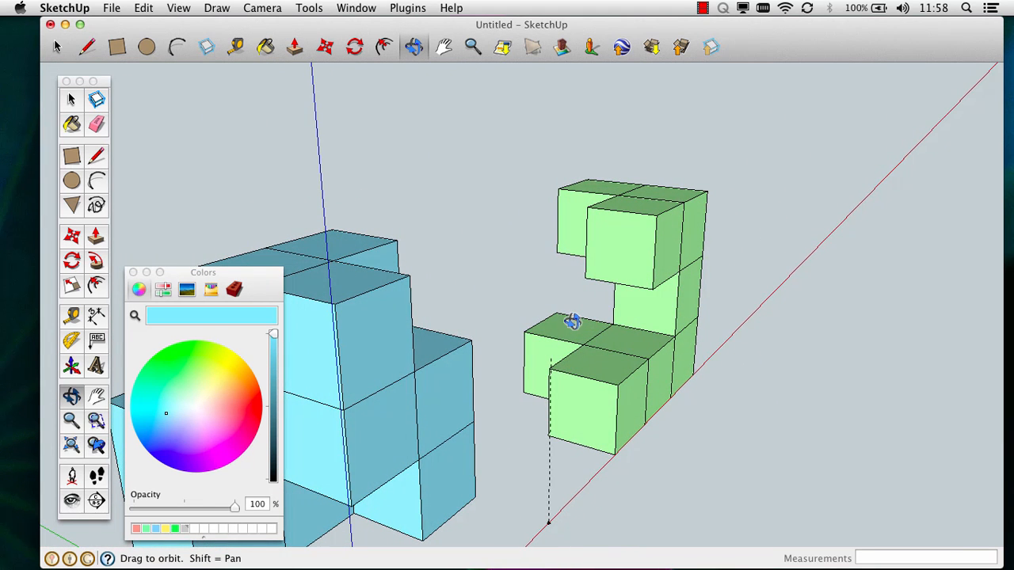
key("space")
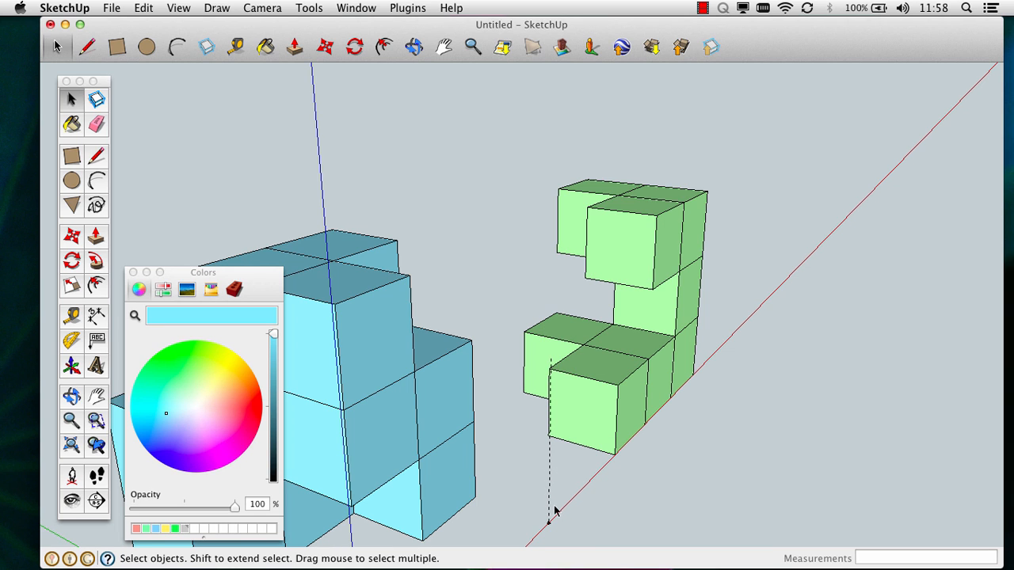
left_click(142, 8)
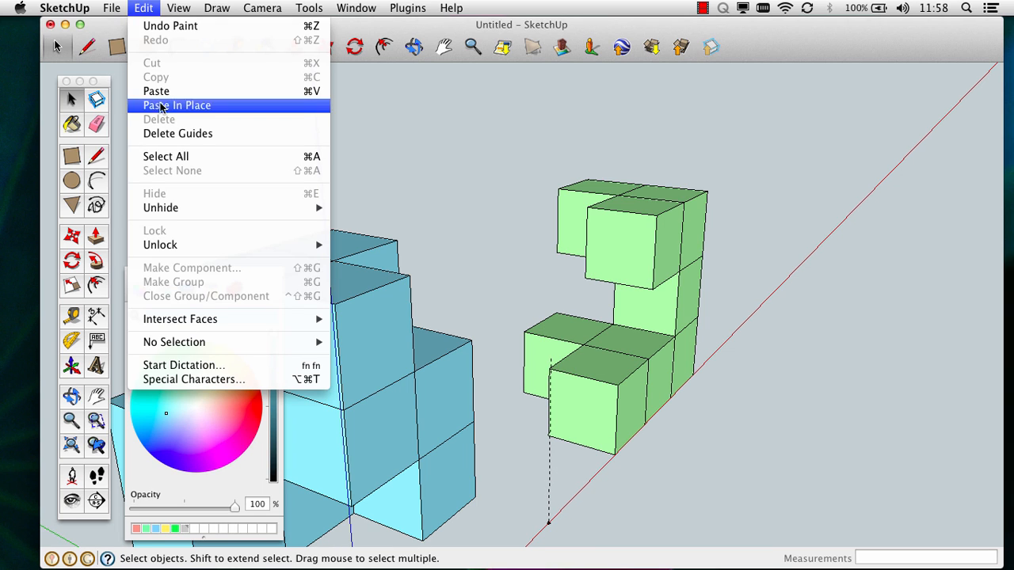
left_click(176, 135)
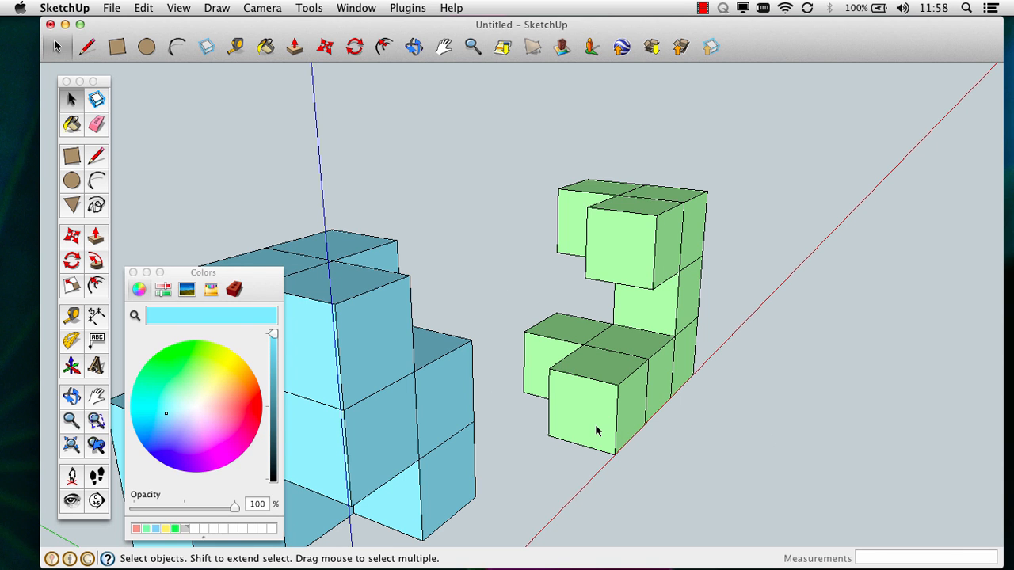
- Select all the cubes of the light green piece, leaving the light blue piece out of the selection
scroll(597, 430, "up", 2)
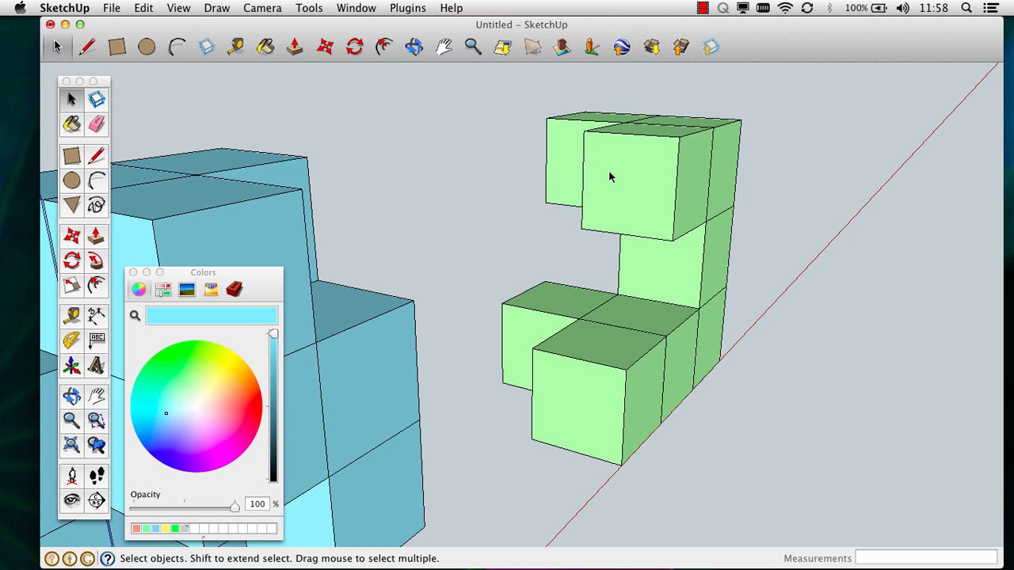
key("o")
left_click_drag(602, 300, 697, 240)
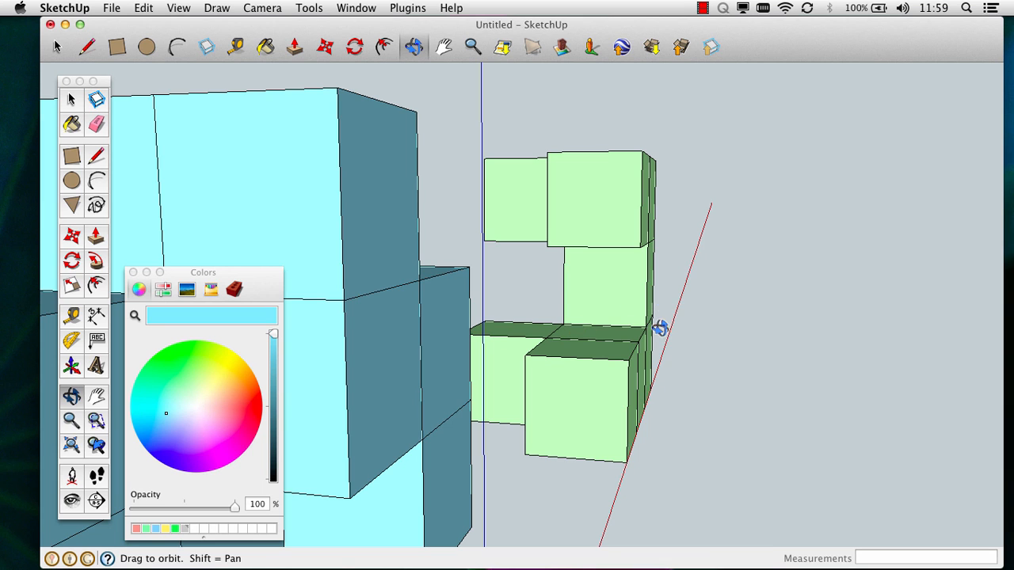
left_click_drag(660, 330, 608, 342)
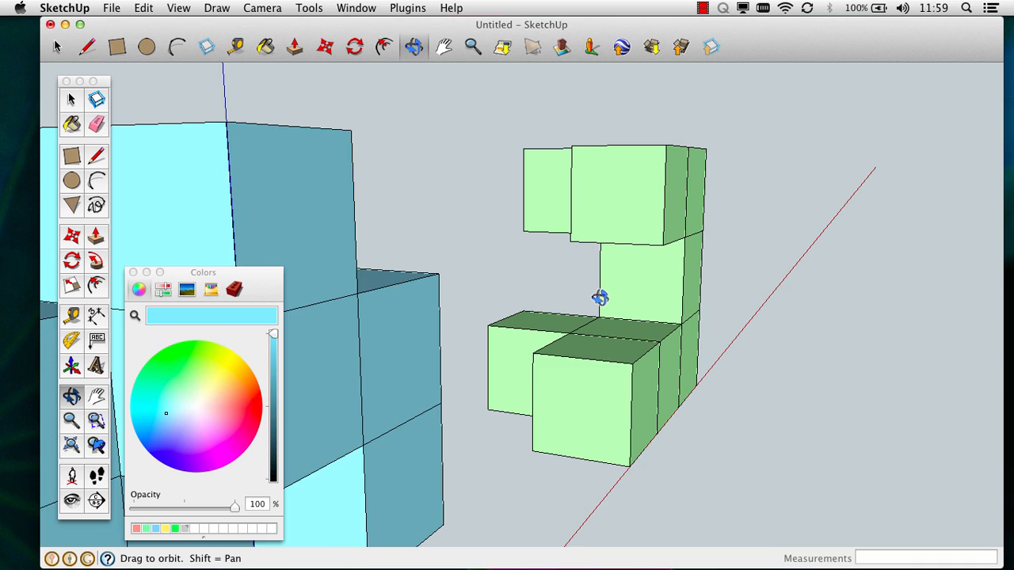
scroll(601, 298, "down", 2)
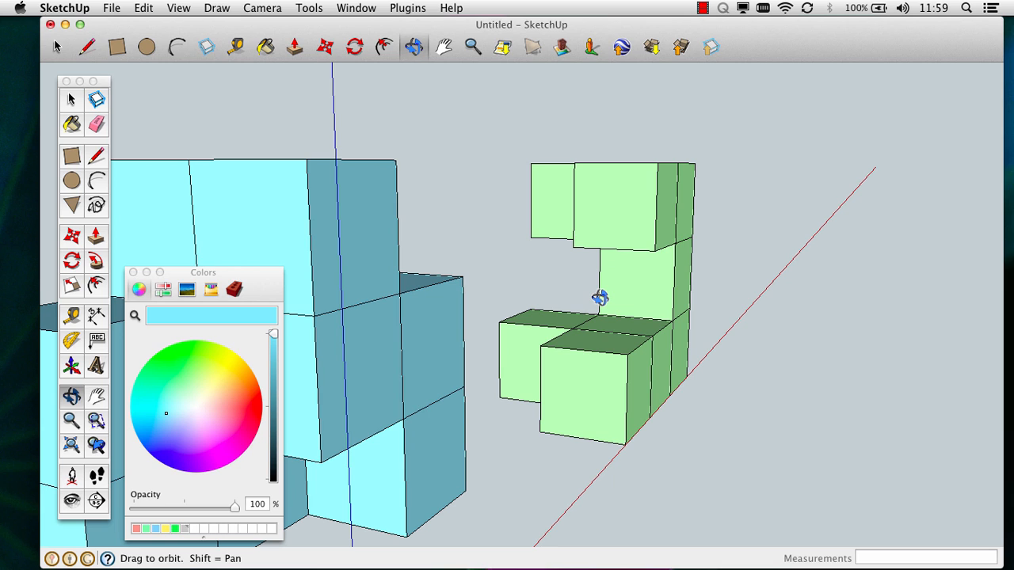
key("space")
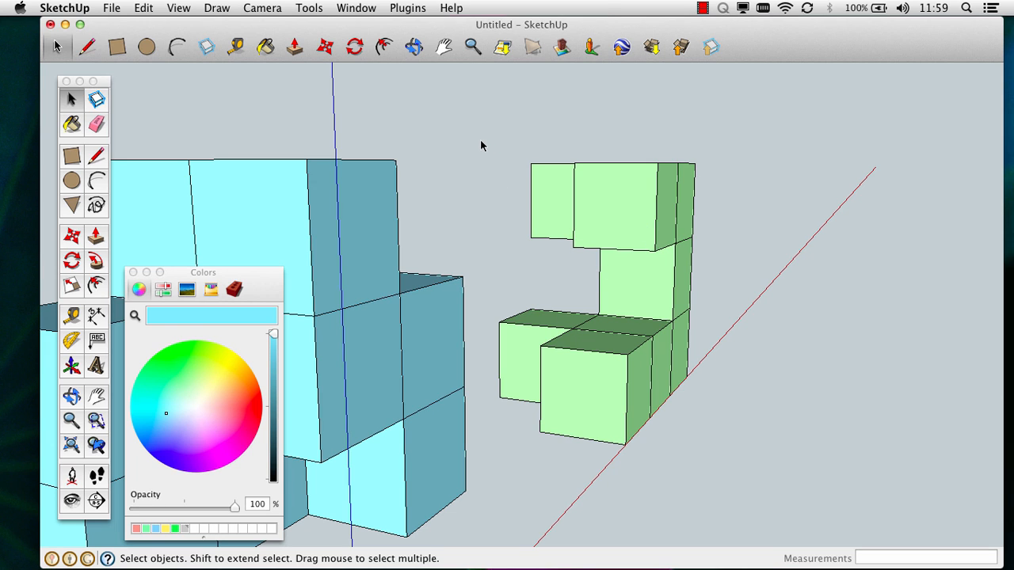
left_click_drag(481, 141, 776, 475)
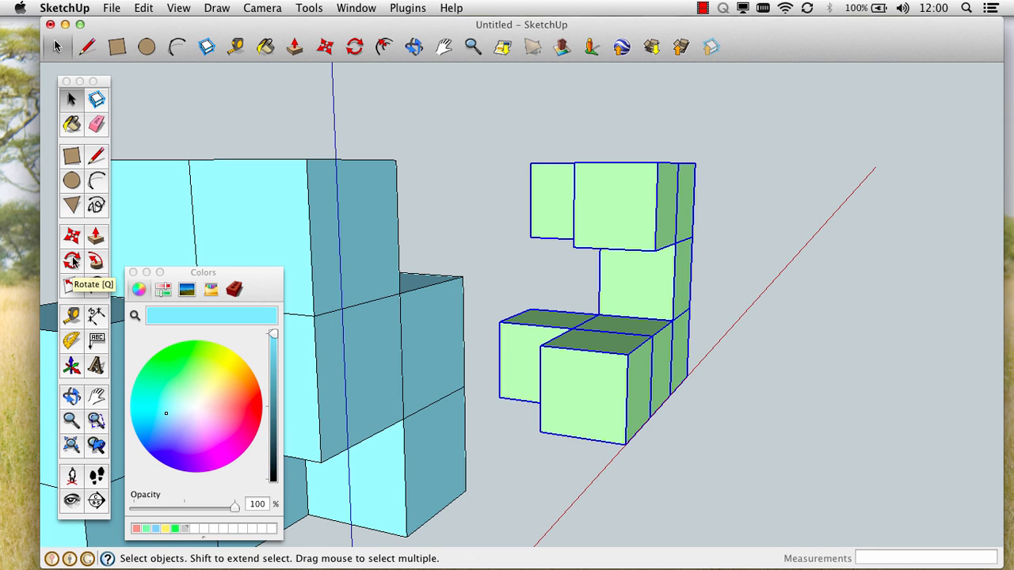
- Try rotating the light green piece 90 degrees about its lower front corner around the red axis, and undo the rotation
left_click(72, 260)
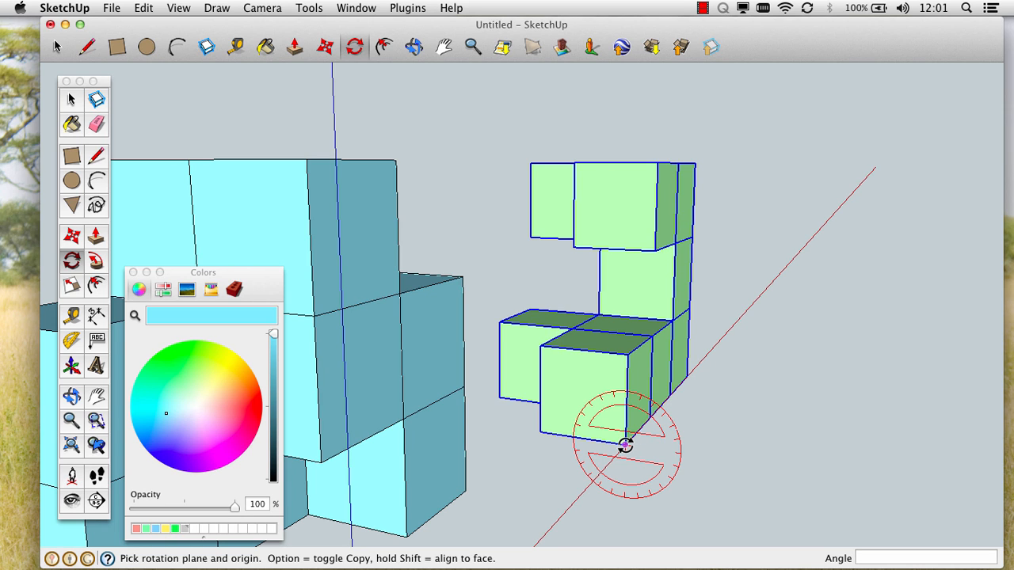
left_click(624, 446)
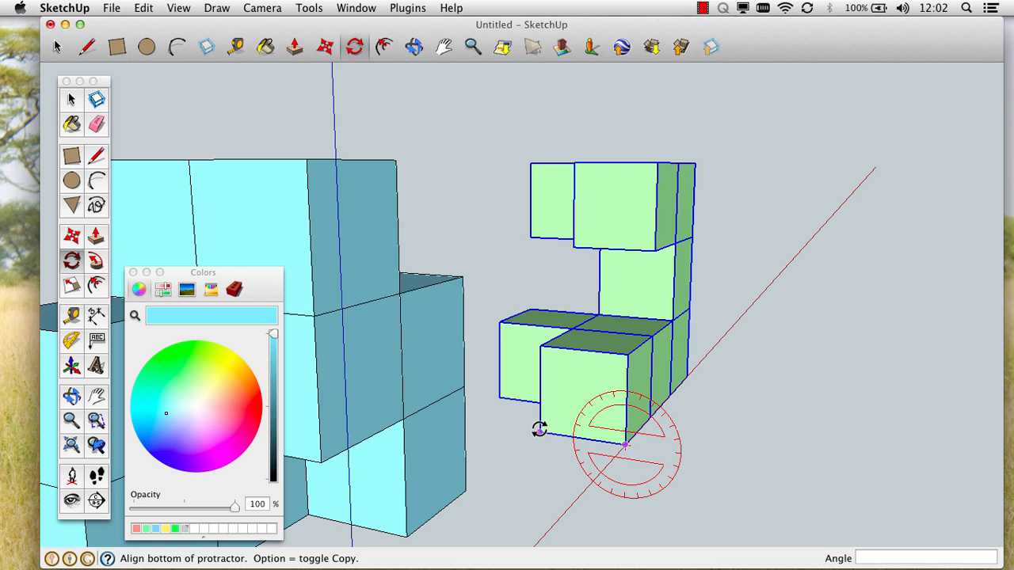
left_click(539, 428)
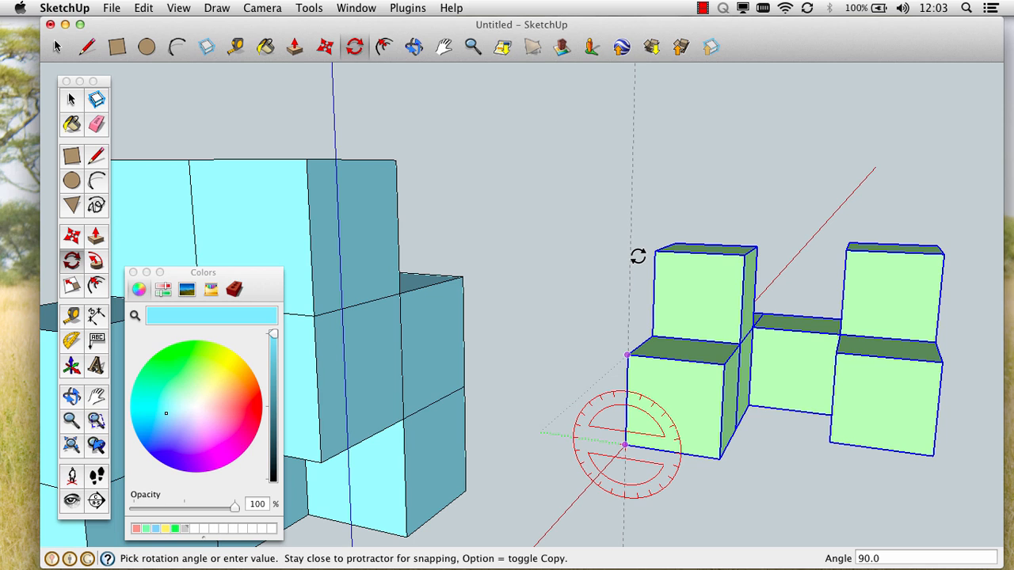
left_click(638, 258)
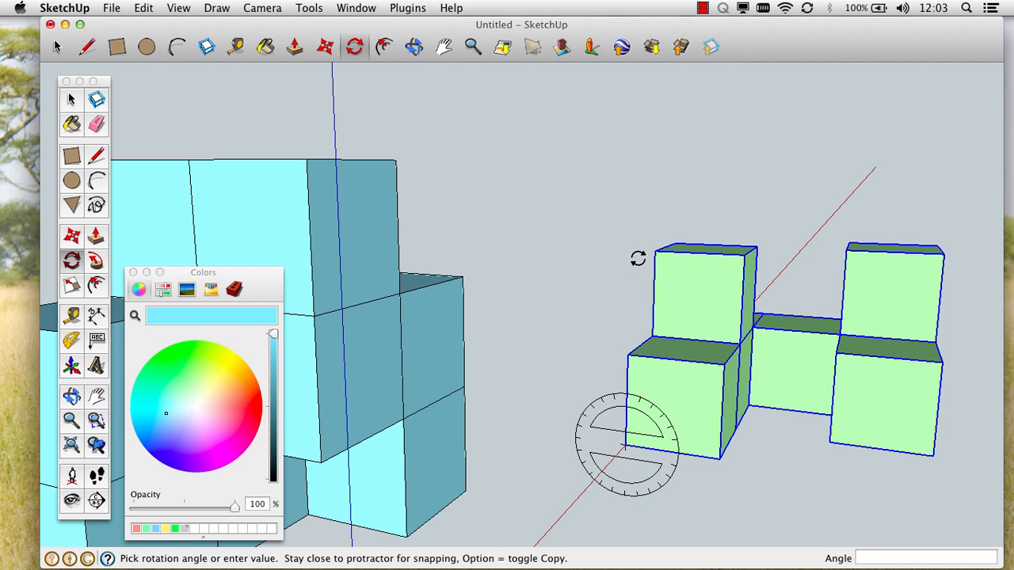
key("super+z")
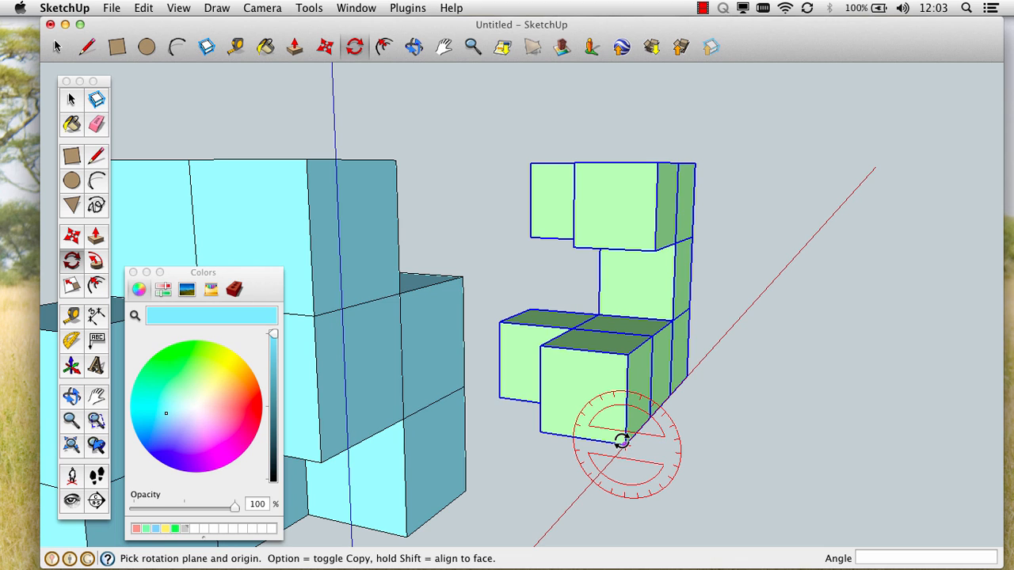
- Rotate the light green piece by exactly 90 degrees around the red axis, pivoting on its lower front corner
left_click(622, 441)
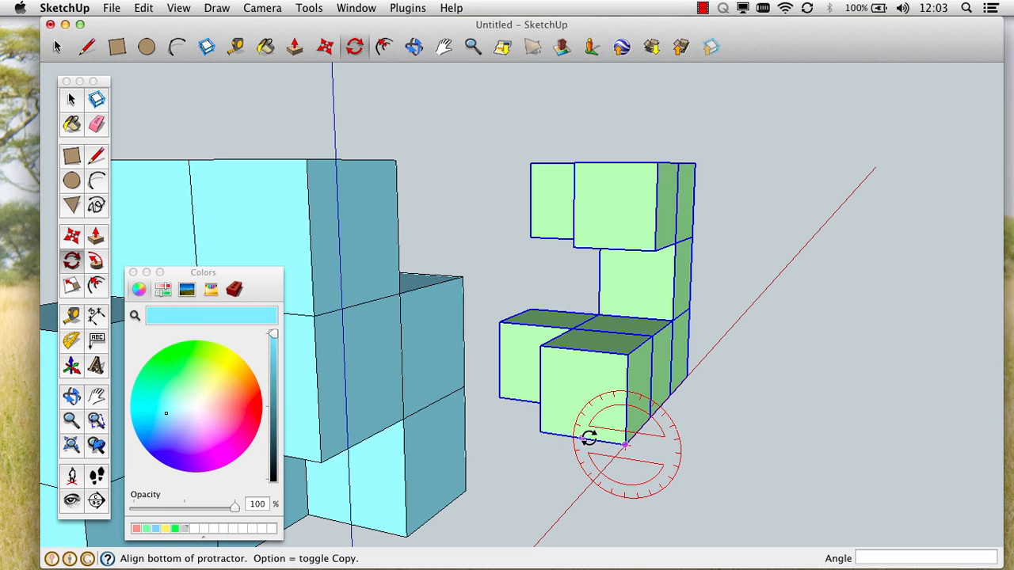
left_click(541, 430)
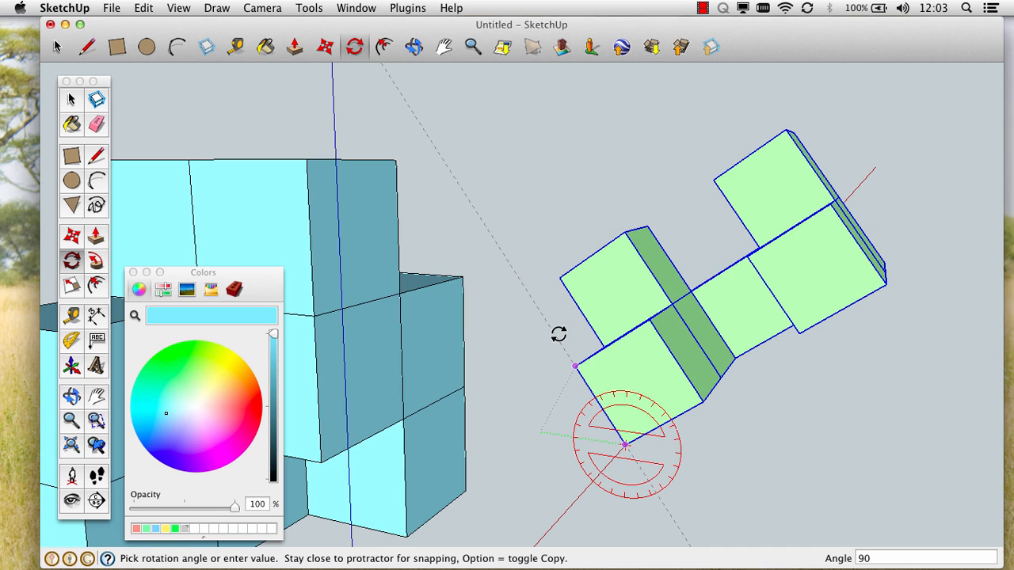
key("Escape")
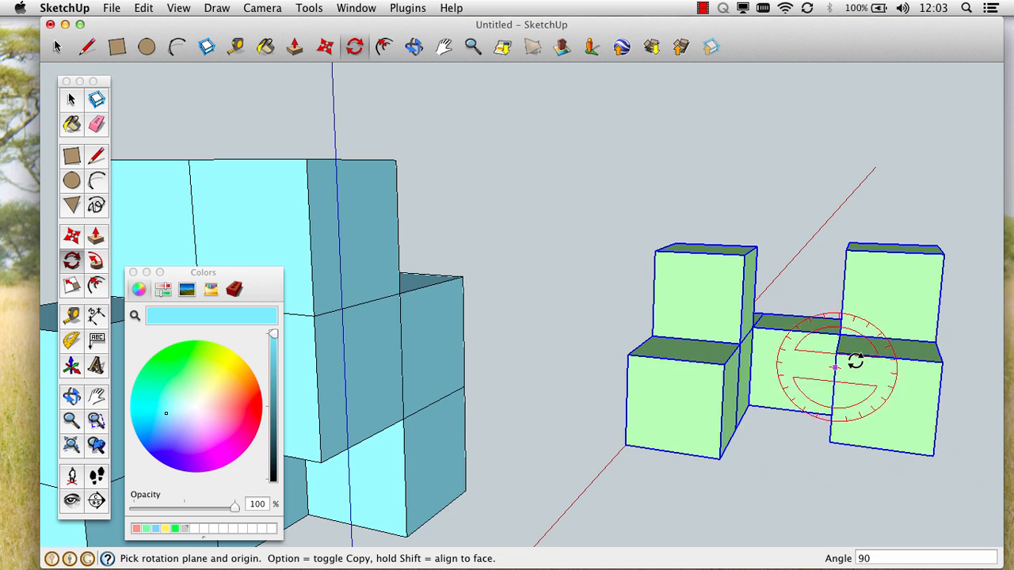
- Compare the rotated light green piece with the pink and light blue pieces from a distance and close up
scroll(727, 315, "down", 4)
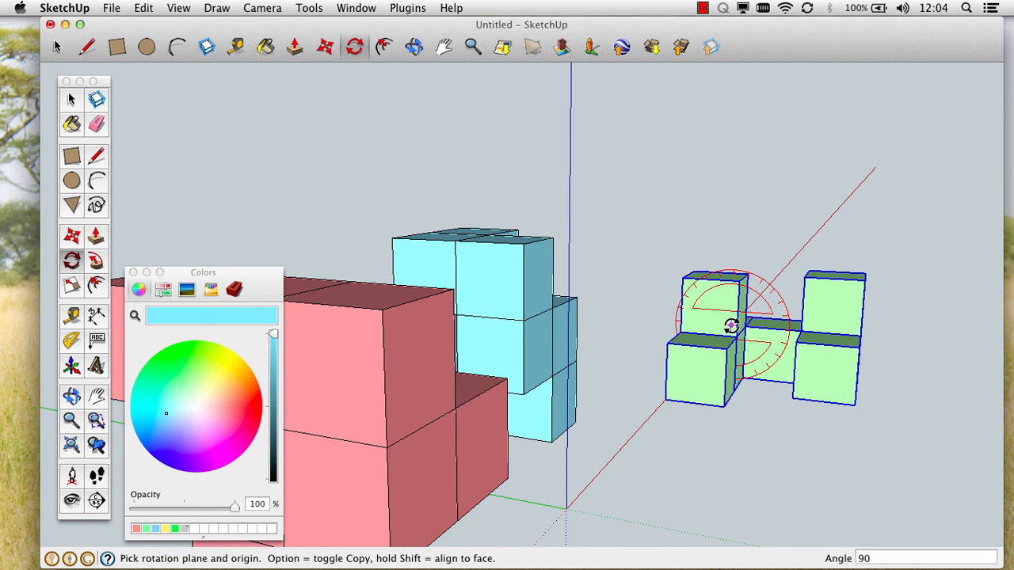
scroll(731, 326, "down", 3)
key("o")
left_click_drag(788, 310, 473, 344)
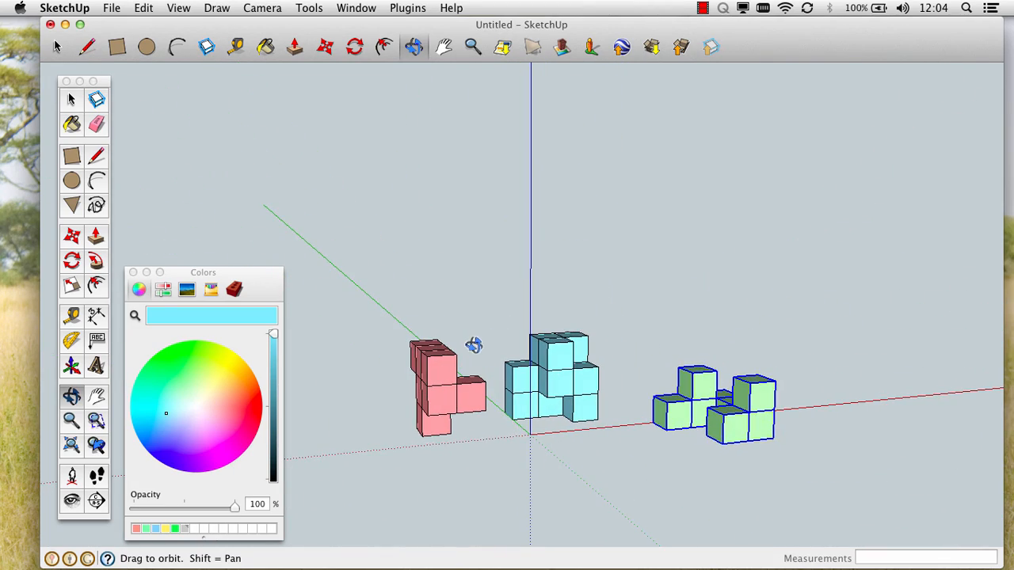
scroll(487, 423, "up", 3)
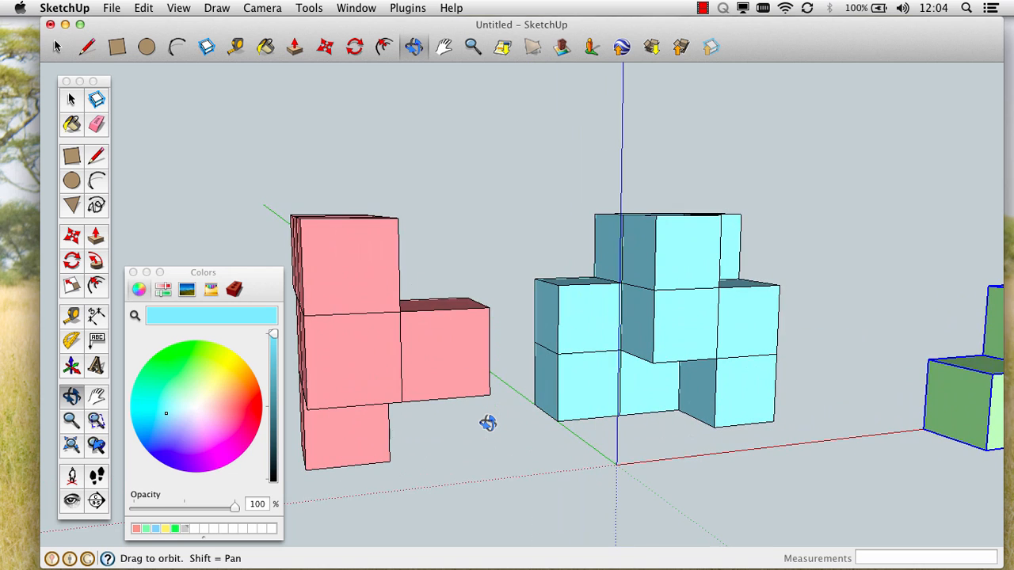
scroll(500, 423, "down", 5)
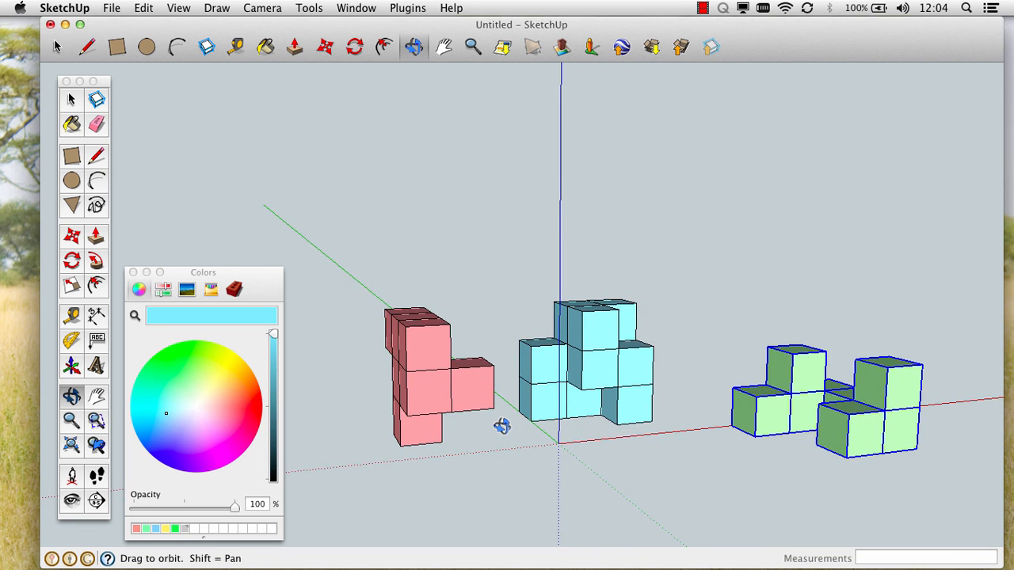
left_click_drag(501, 426, 676, 483)
- Inspect the rotated light green piece from its front, back and sides, and bring all three pieces back into view
scroll(805, 349, "up", 5)
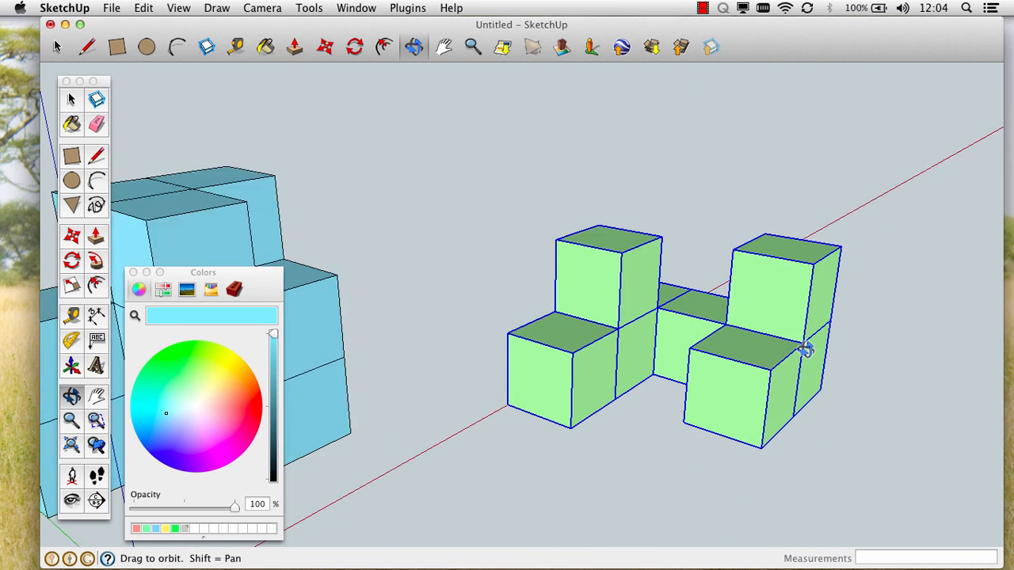
left_click_drag(629, 294, 907, 317)
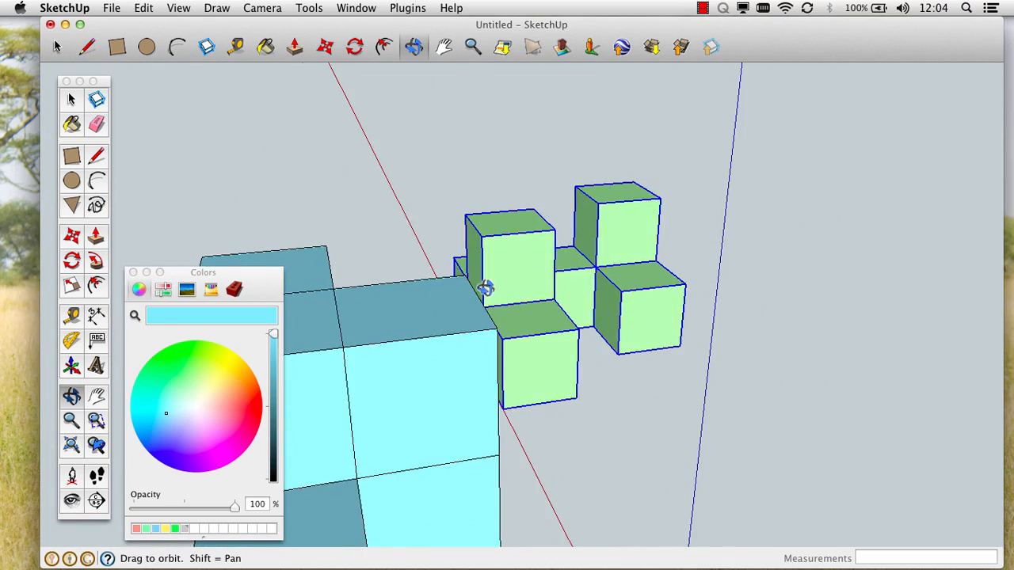
left_click_drag(486, 288, 830, 335)
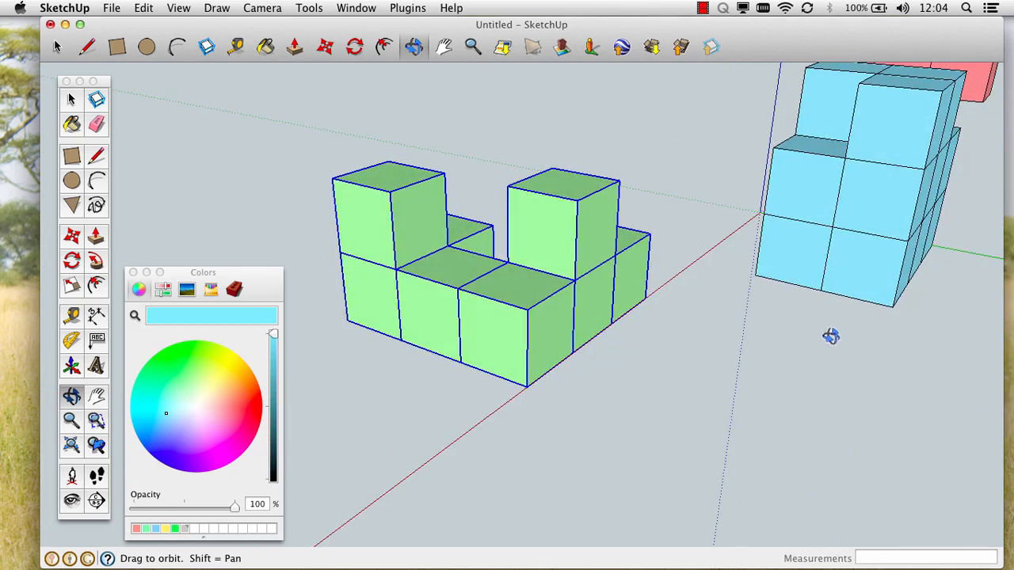
left_click_drag(507, 228, 831, 274)
left_click_drag(523, 233, 799, 194)
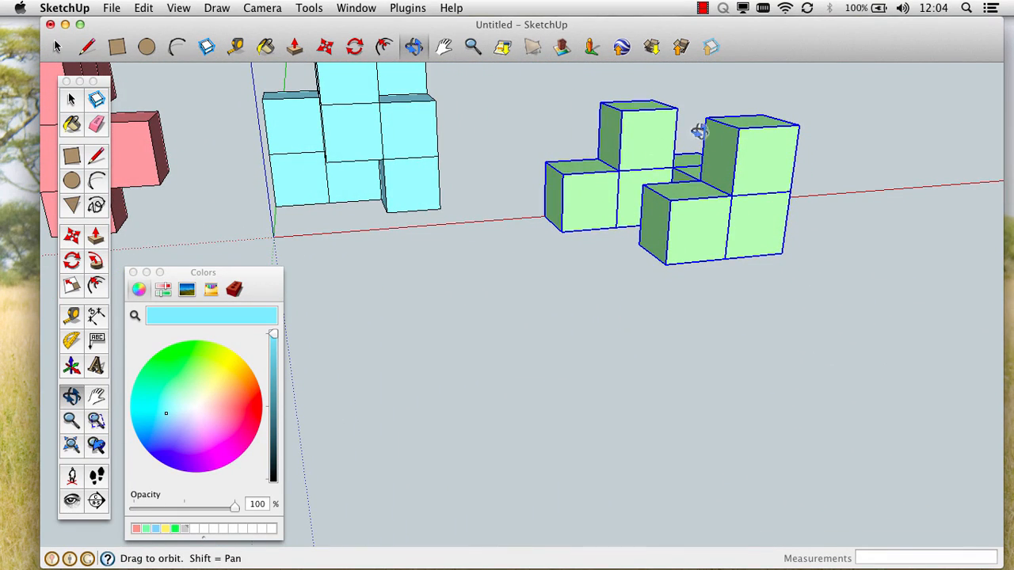
key("h")
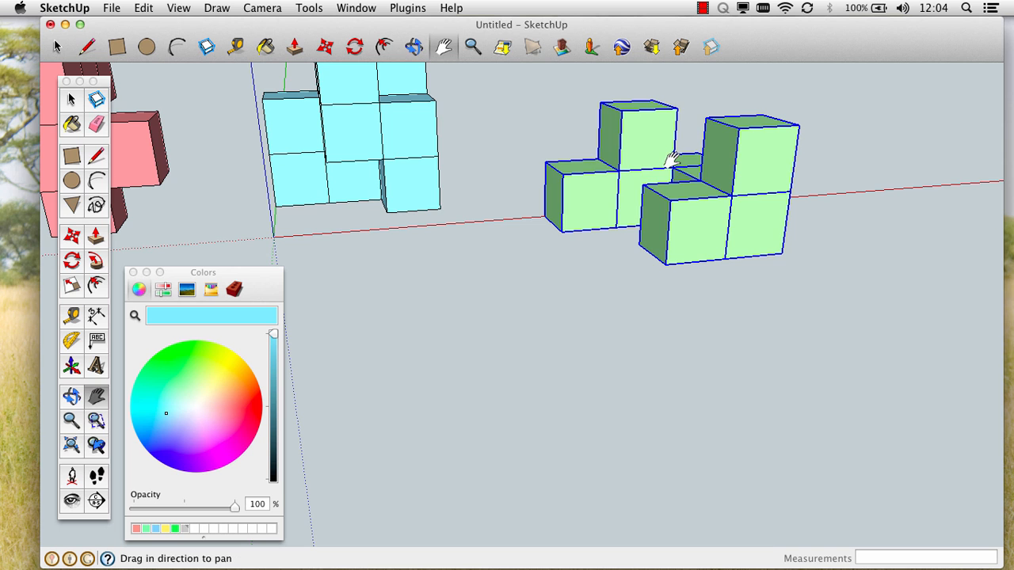
left_click_drag(430, 84, 603, 187)
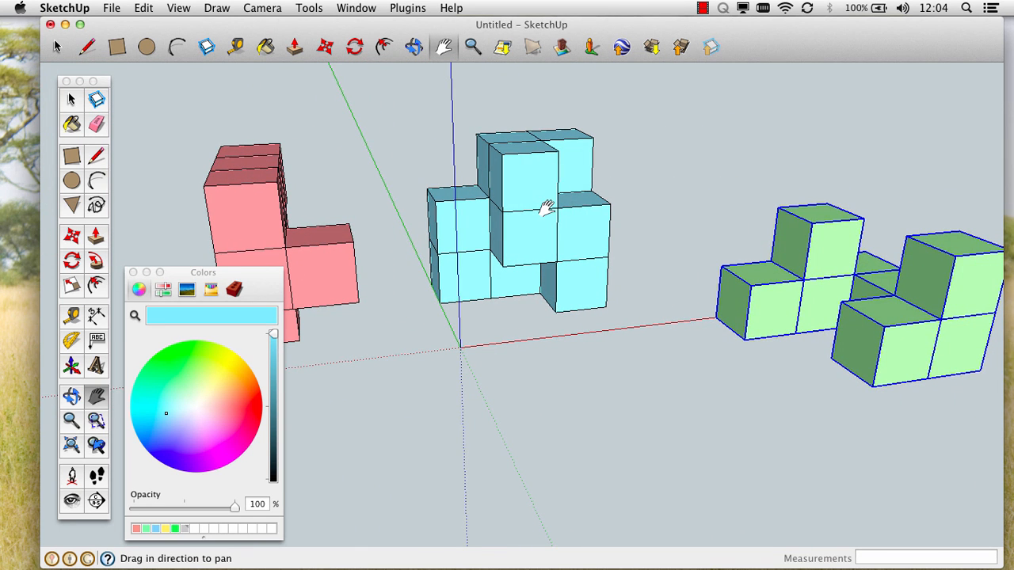
- Highlight the whole light blue piece and view it beside and behind the pink piece to judge its orientation
key("space")
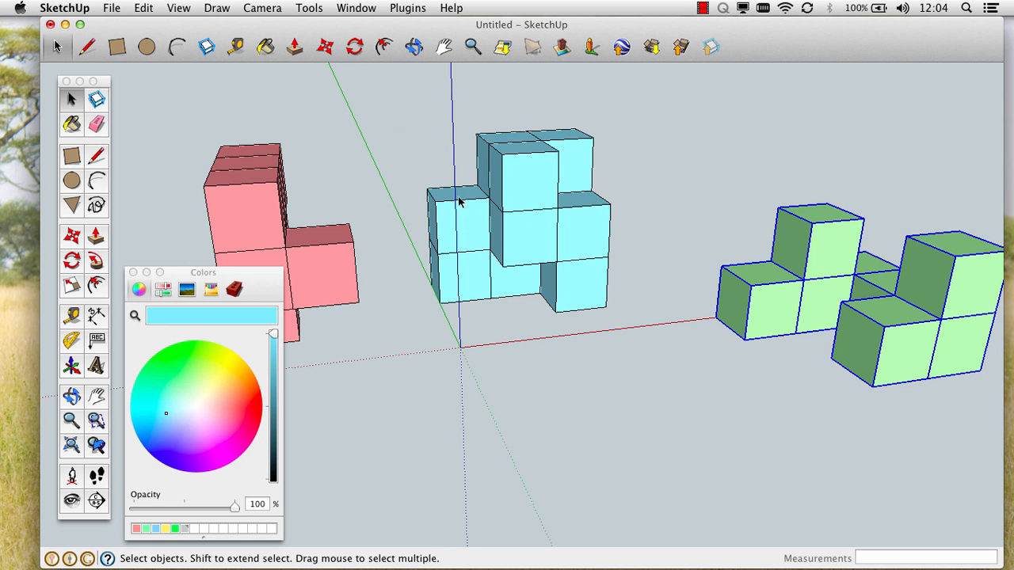
left_click_drag(401, 110, 605, 345)
scroll(509, 223, "up", 3)
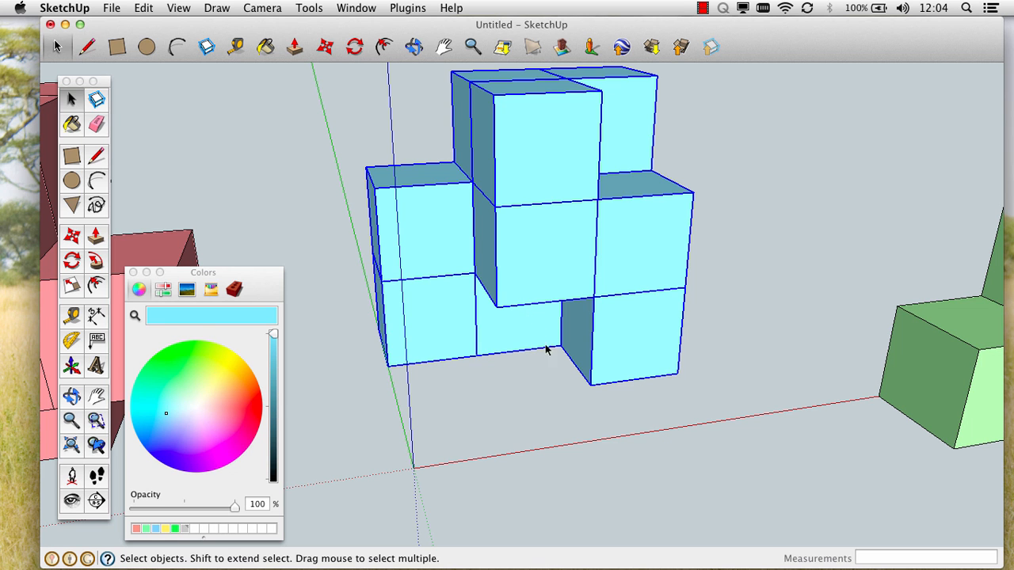
key("o")
left_click_drag(448, 264, 778, 290)
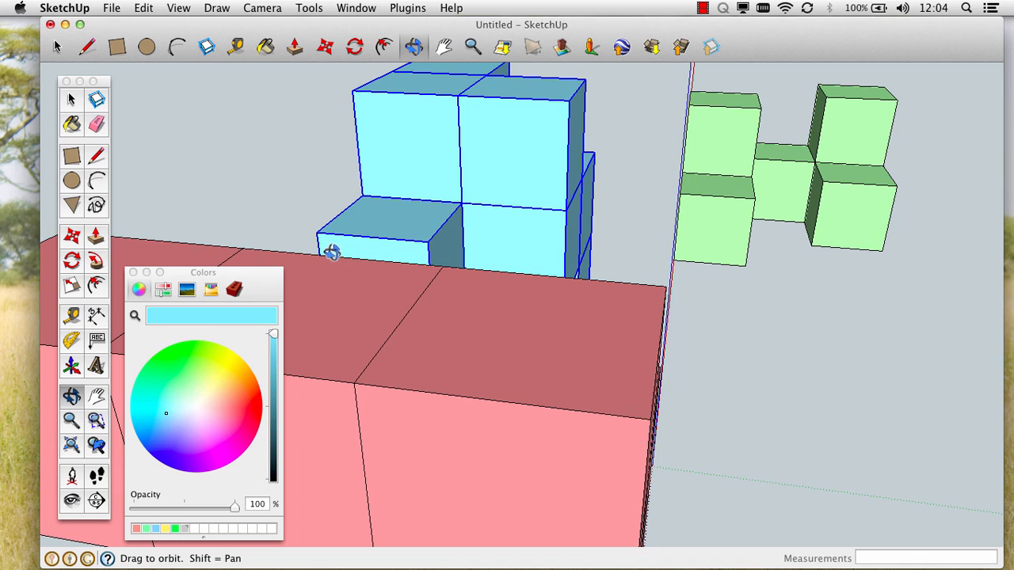
left_click_drag(332, 218, 433, 295)
scroll(321, 177, "down", 5)
key("h")
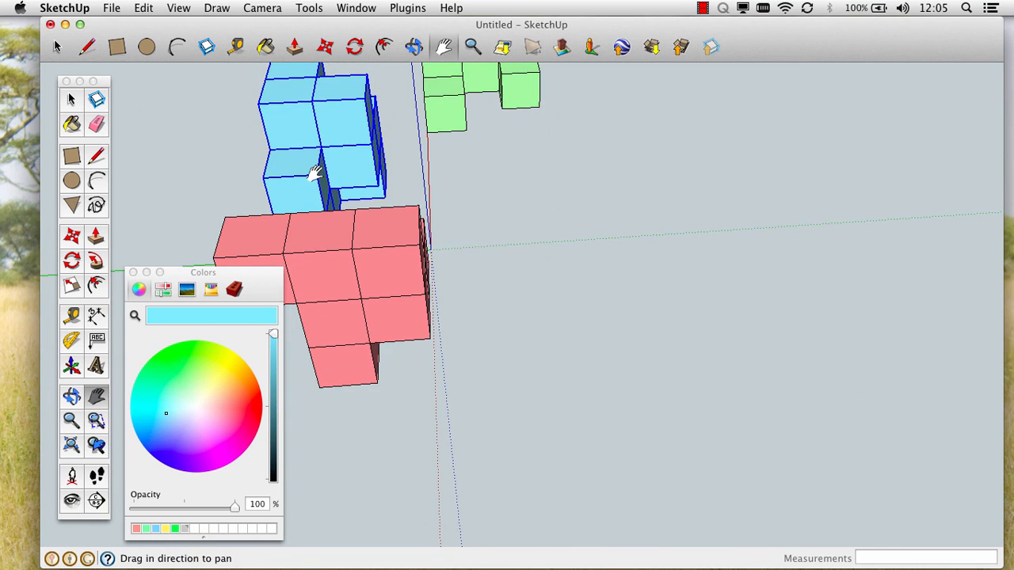
left_click_drag(315, 167, 719, 255)
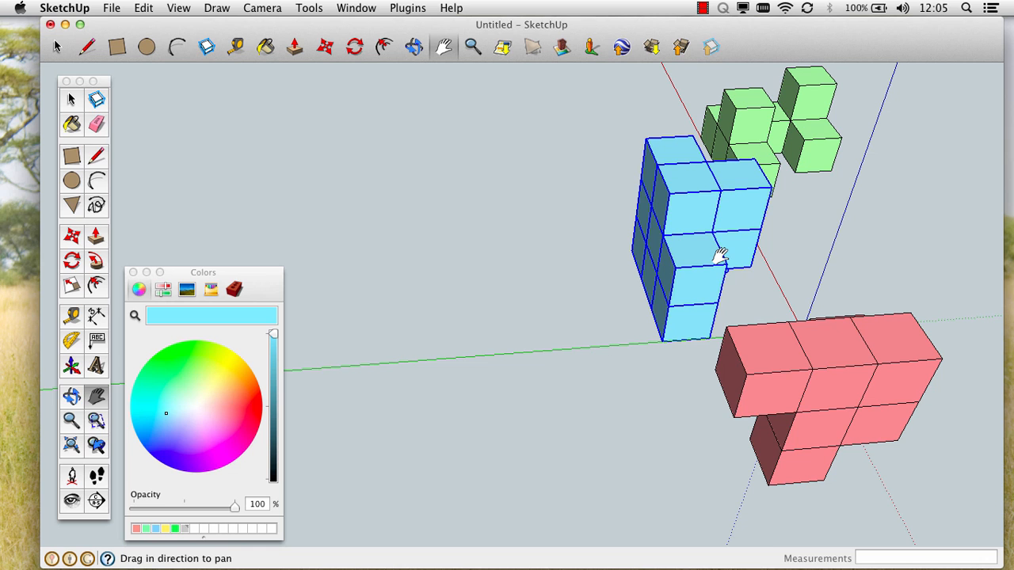
- Examine the highlighted light blue piece from above, from its flat back and from underneath
key("o")
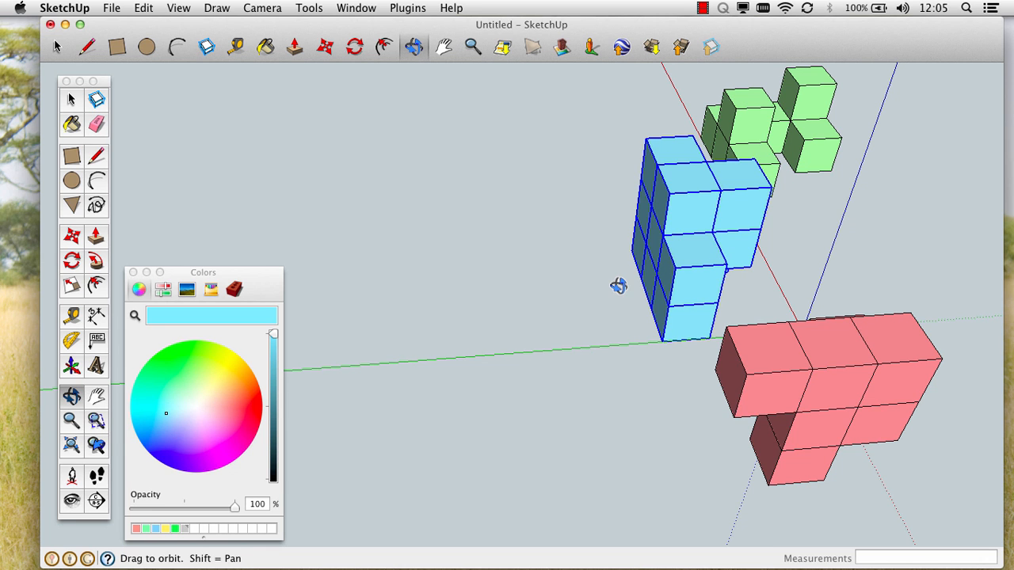
left_click_drag(618, 286, 749, 285)
scroll(654, 185, "up", 4)
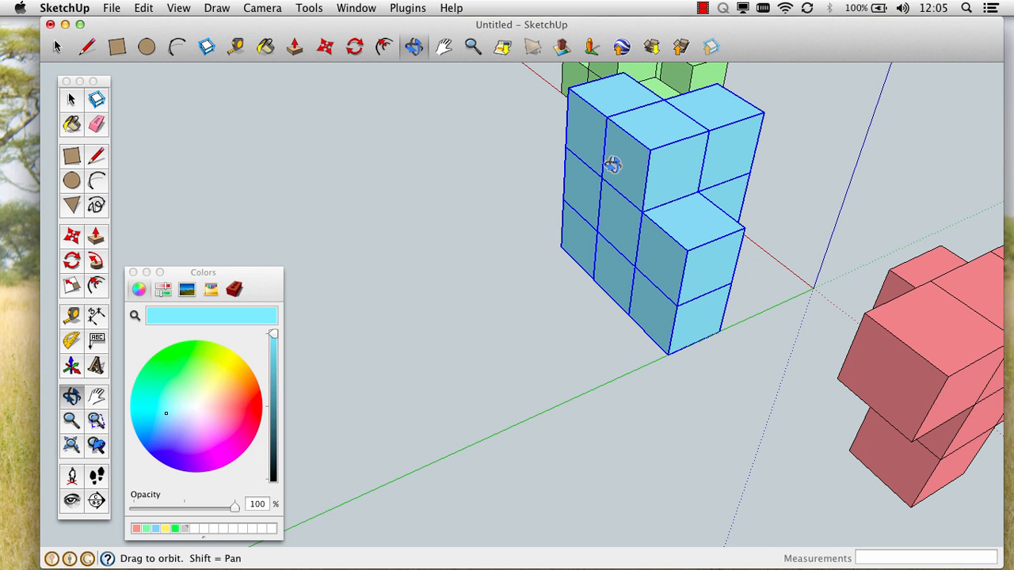
left_click_drag(665, 165, 484, 186)
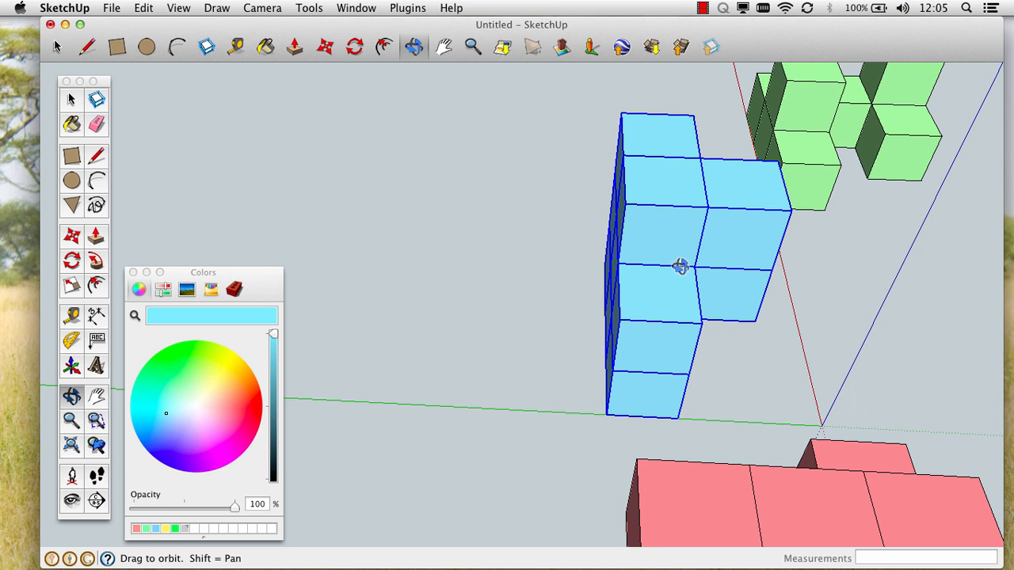
left_click_drag(678, 265, 828, 249)
left_click_drag(652, 215, 428, 356)
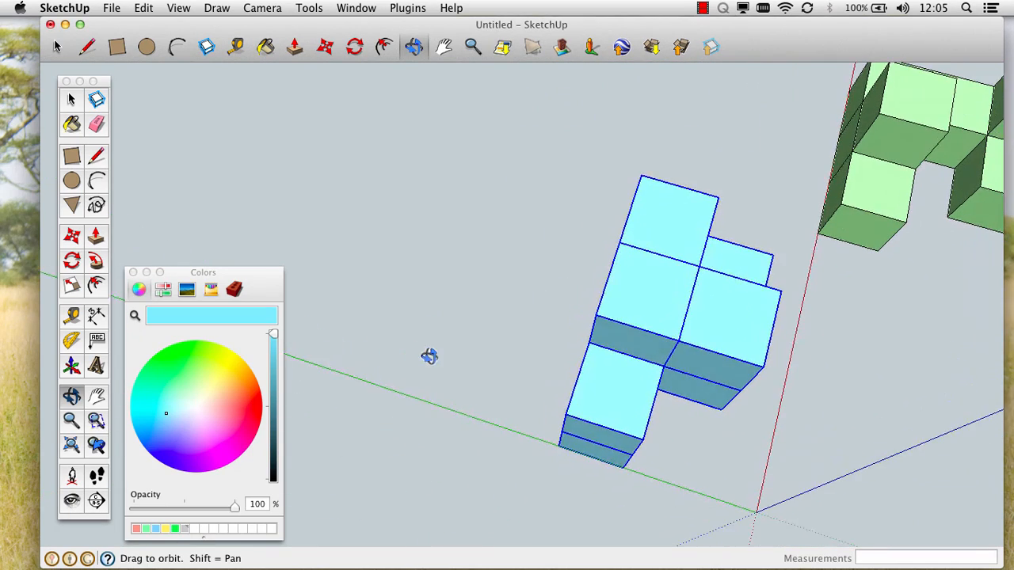
- Clear the selection and reselect the whole light blue piece by enclosing it in a selection window
key("space")
left_click(475, 233)
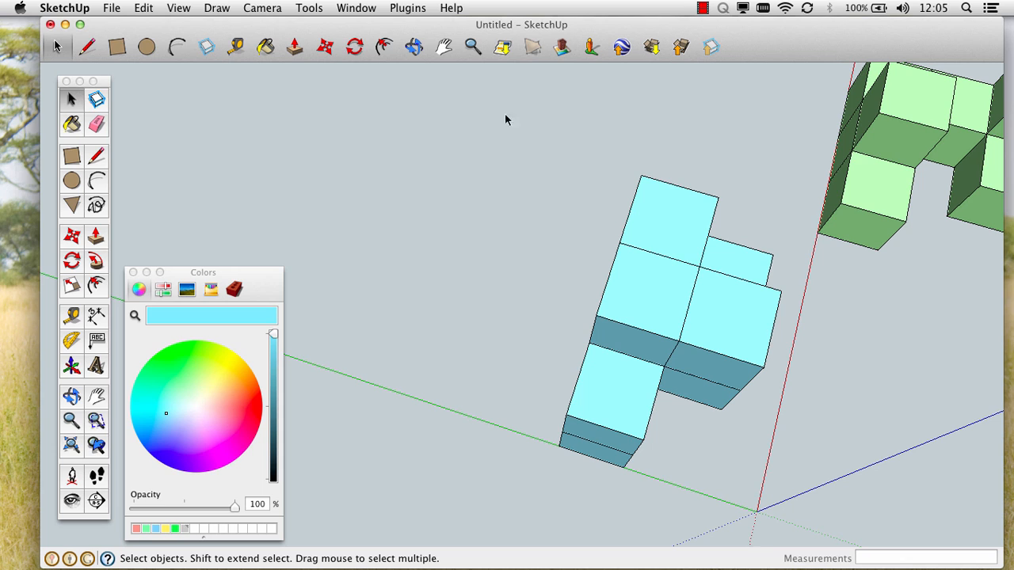
left_click_drag(510, 153, 802, 495)
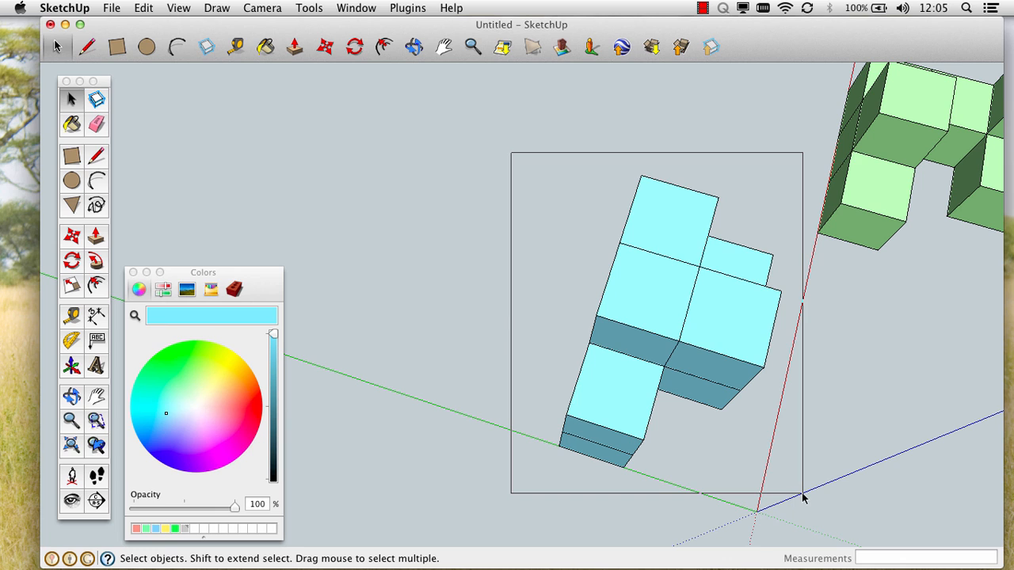
left_click_drag(802, 494, 779, 465)
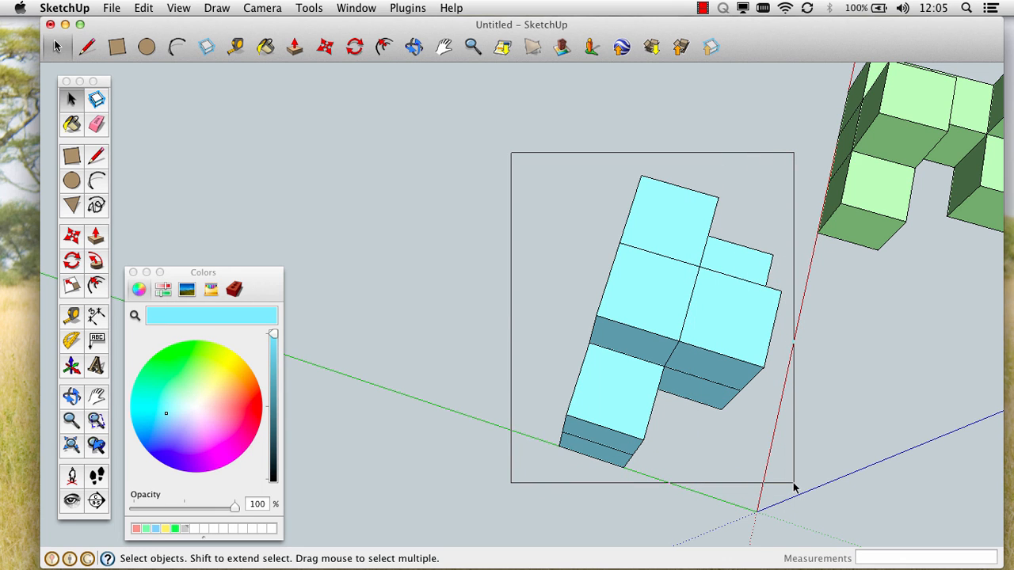
mouse_move(794, 486)
left_mouse_down()
mouse_move(808, 484)
mouse_move(795, 481)
left_mouse_up()
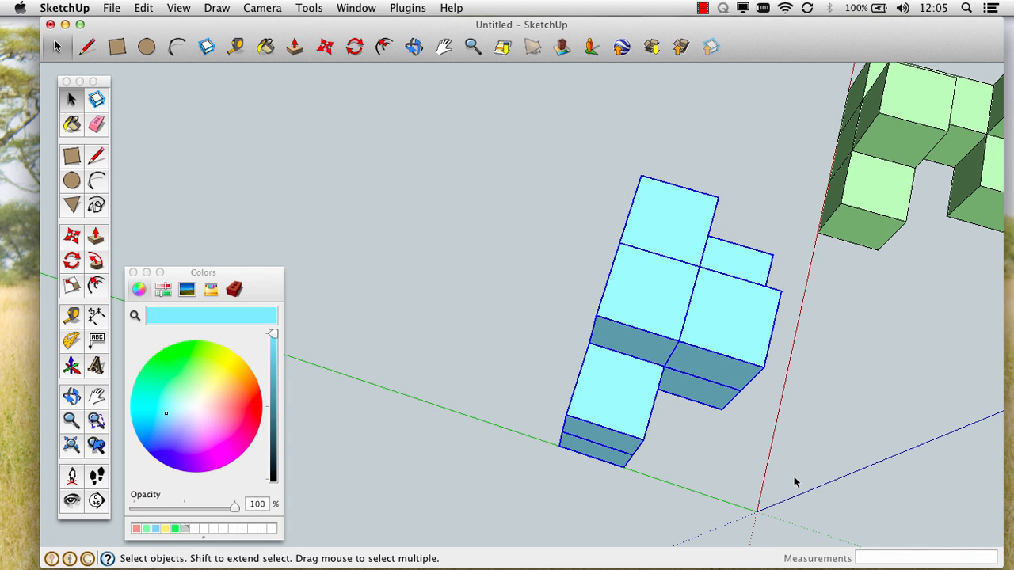
- Rotate the light blue piece 90° about the red axis direction, pivoting on its bottom corner on the green axis, tipping it away from the pink piece
key("o")
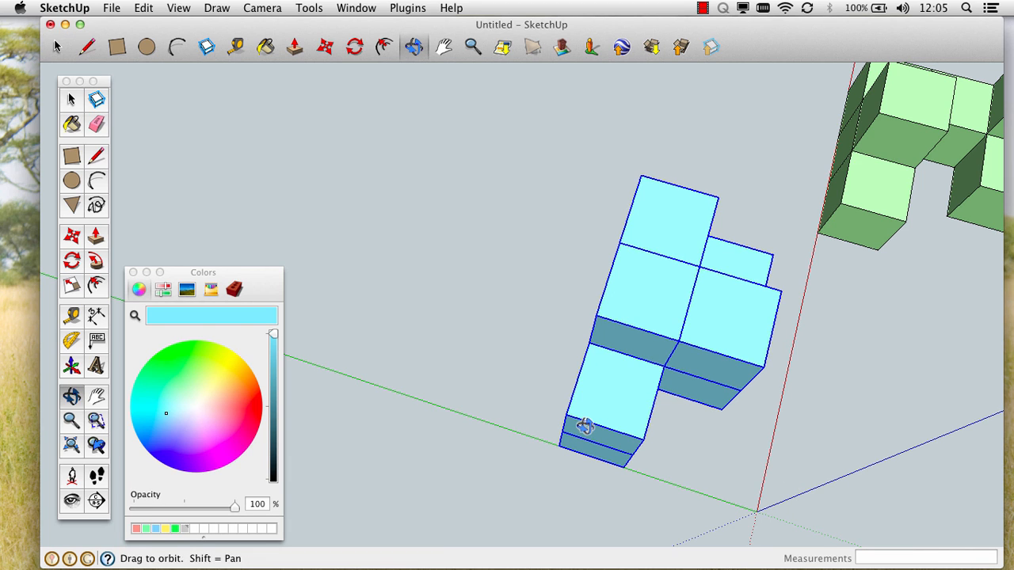
left_click_drag(581, 426, 753, 194)
scroll(667, 353, "up", 1)
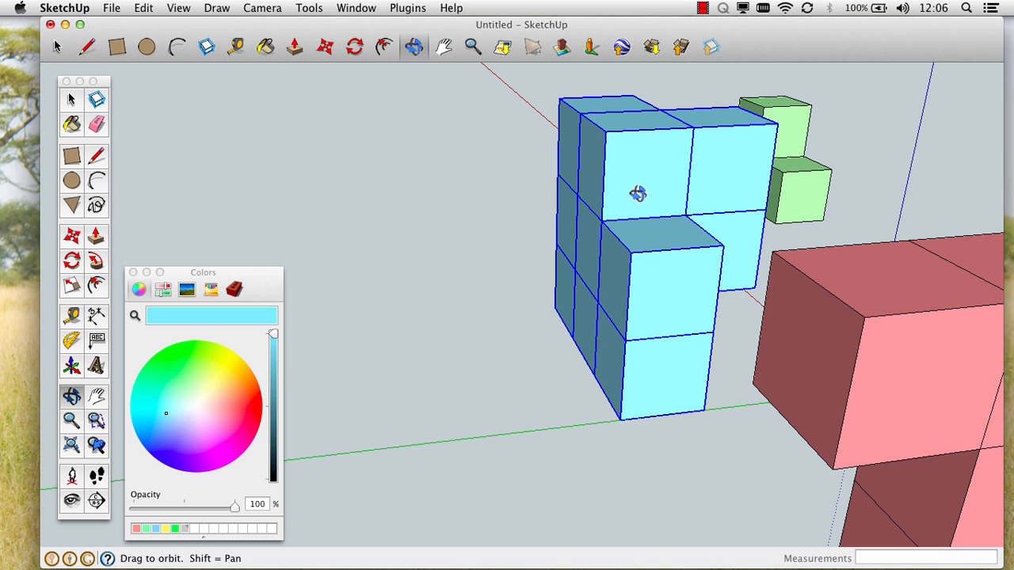
left_click(71, 260)
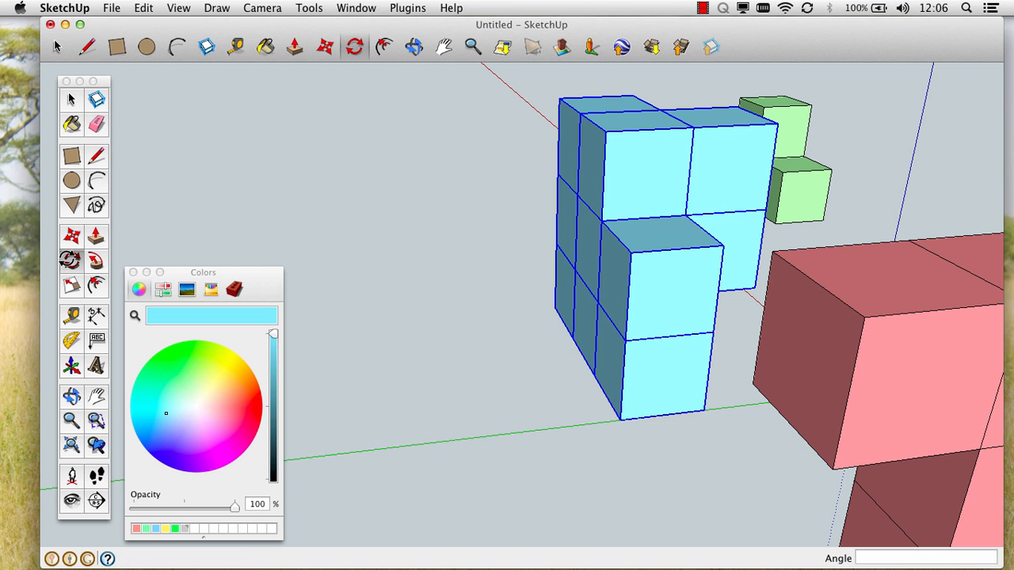
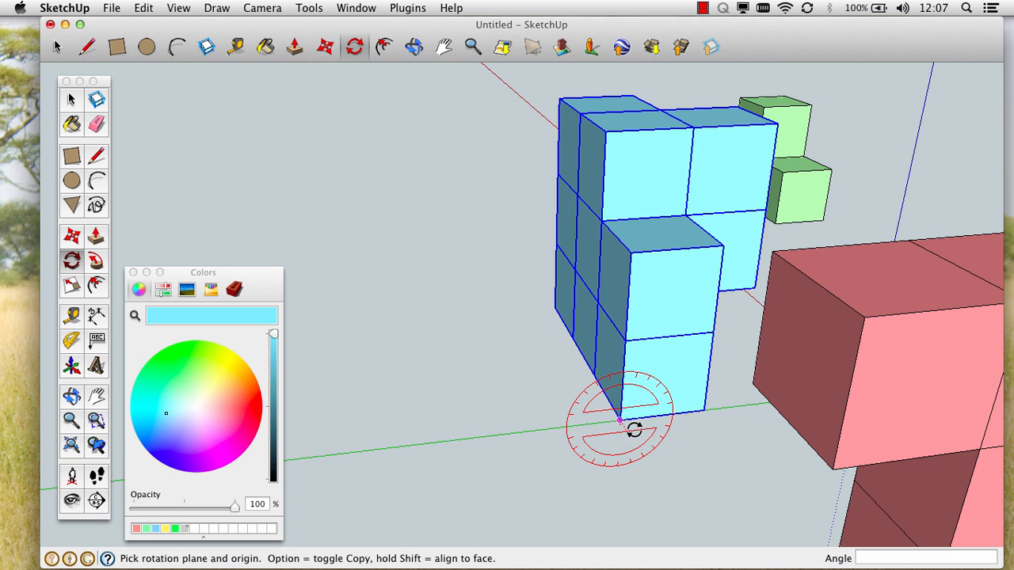
left_click(620, 420)
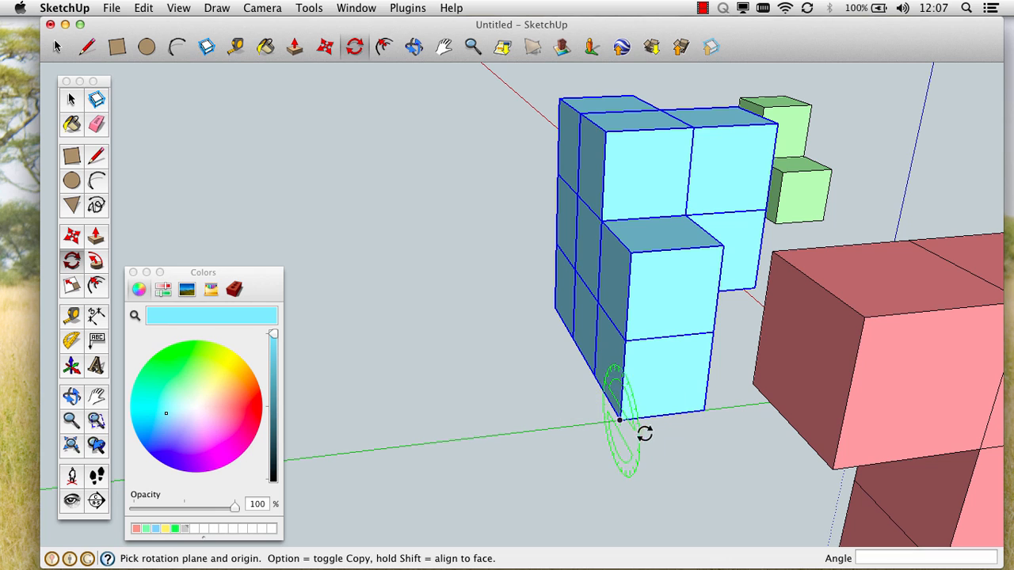
left_click_drag(626, 420, 671, 499)
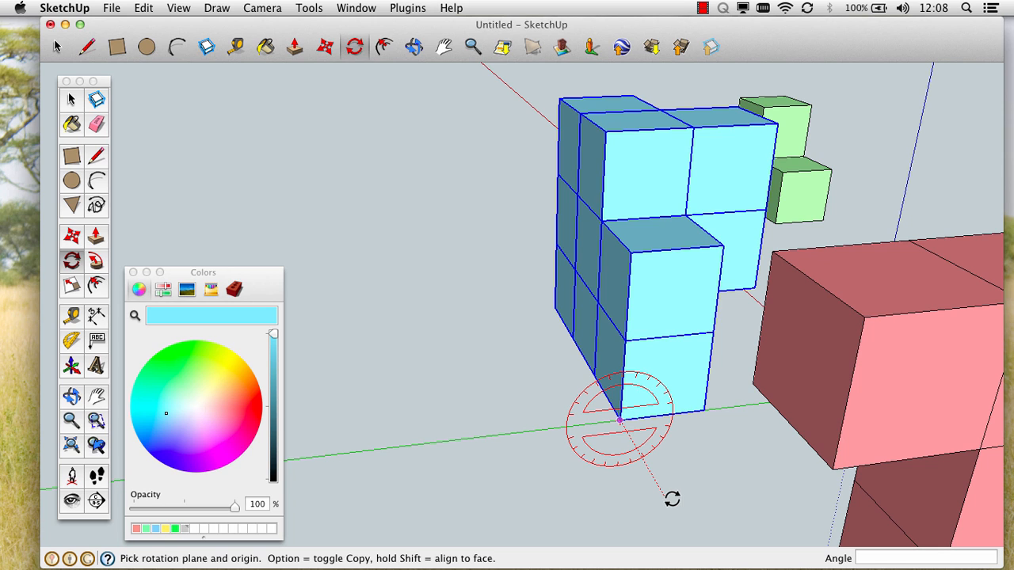
left_click_drag(672, 499, 666, 499)
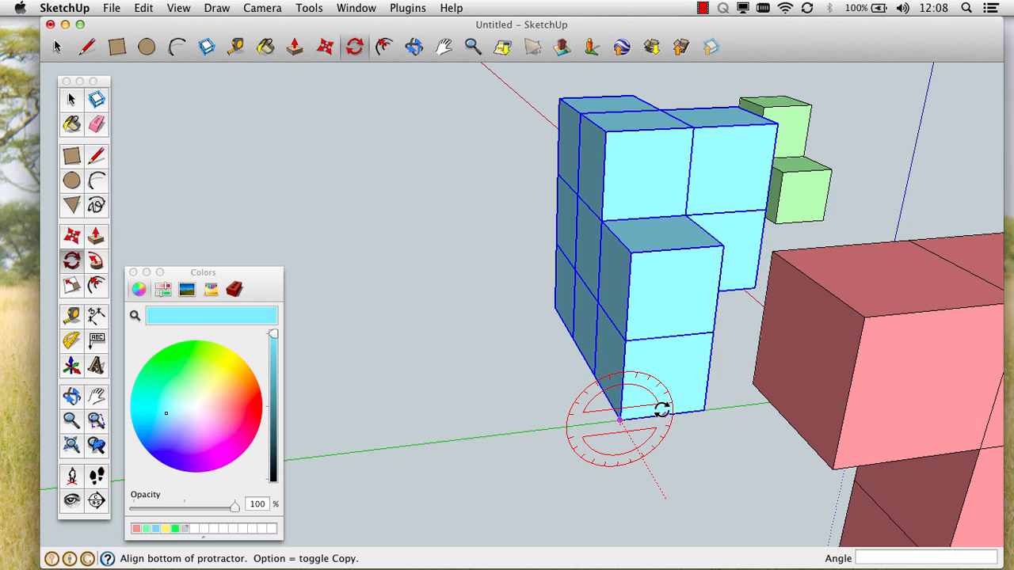
left_click(705, 408)
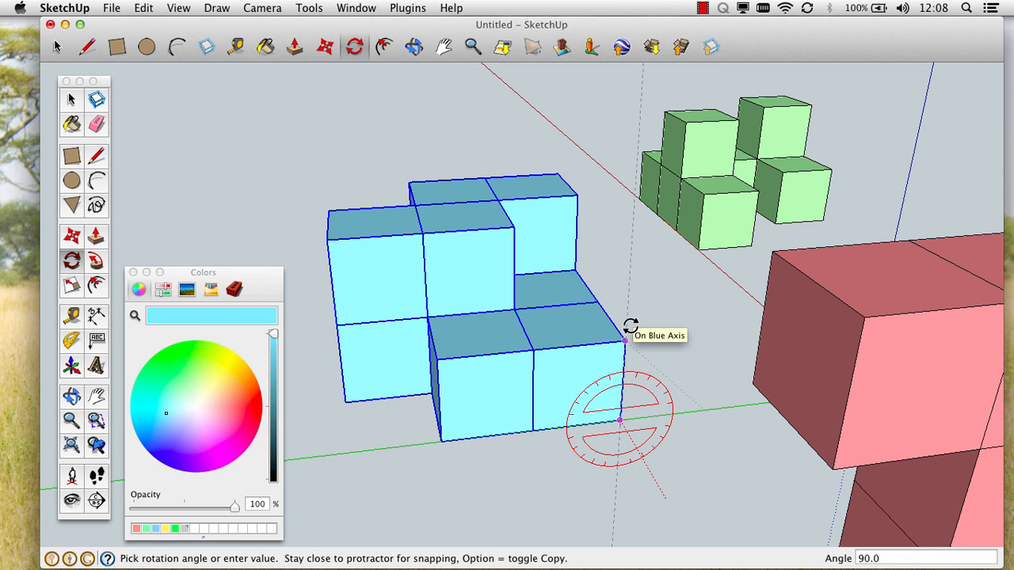
type("90")
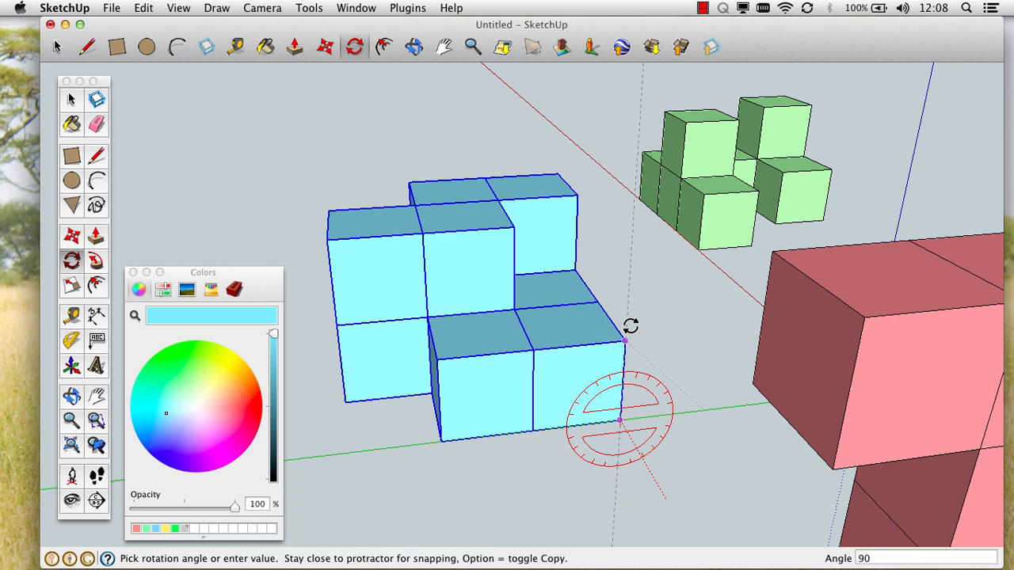
key("Escape")
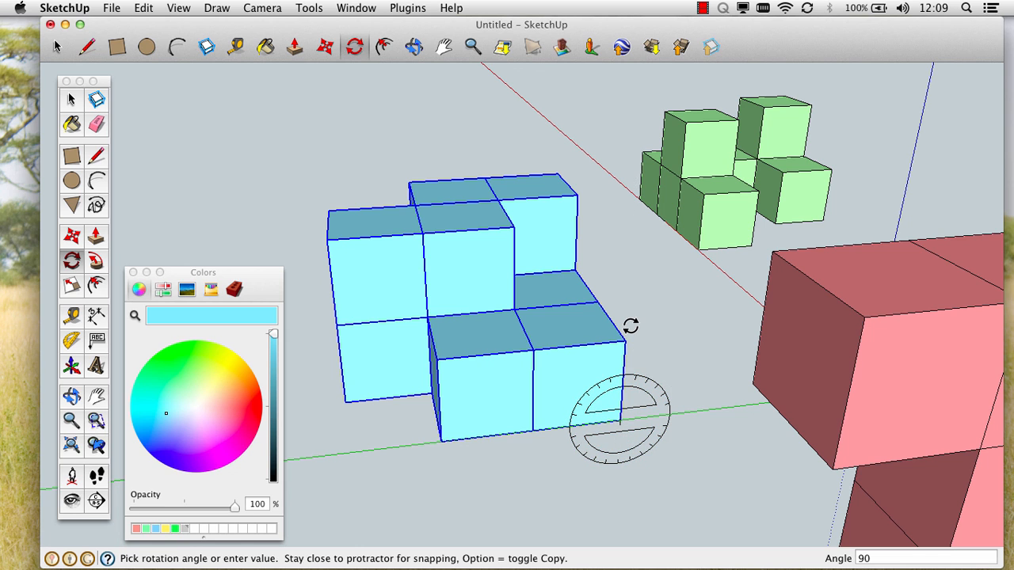
left_click(631, 326)
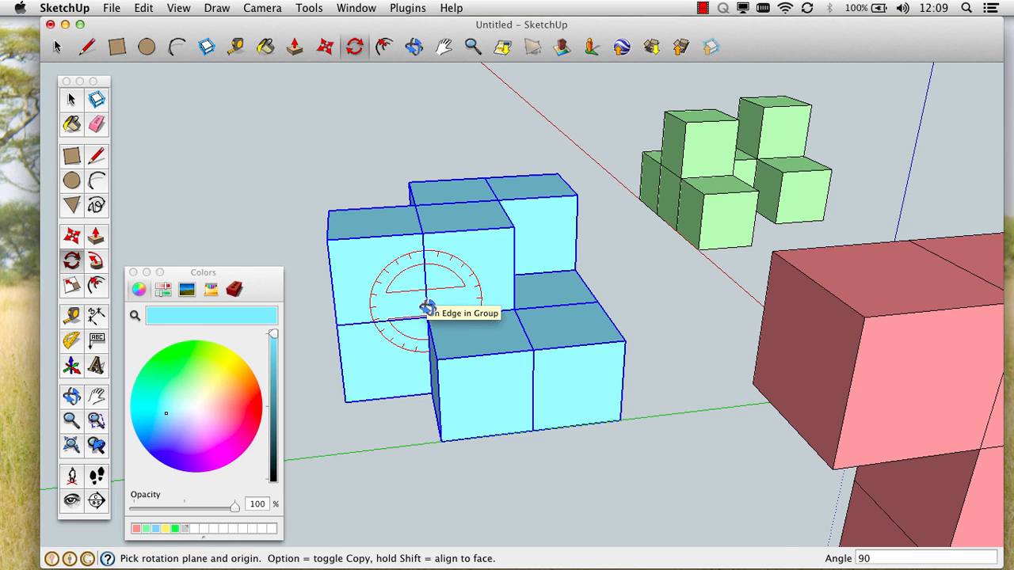
- Inspect the rotated light blue piece from behind, from the sides, near ground level and from above
key("o")
left_click_drag(437, 310, 1009, 336)
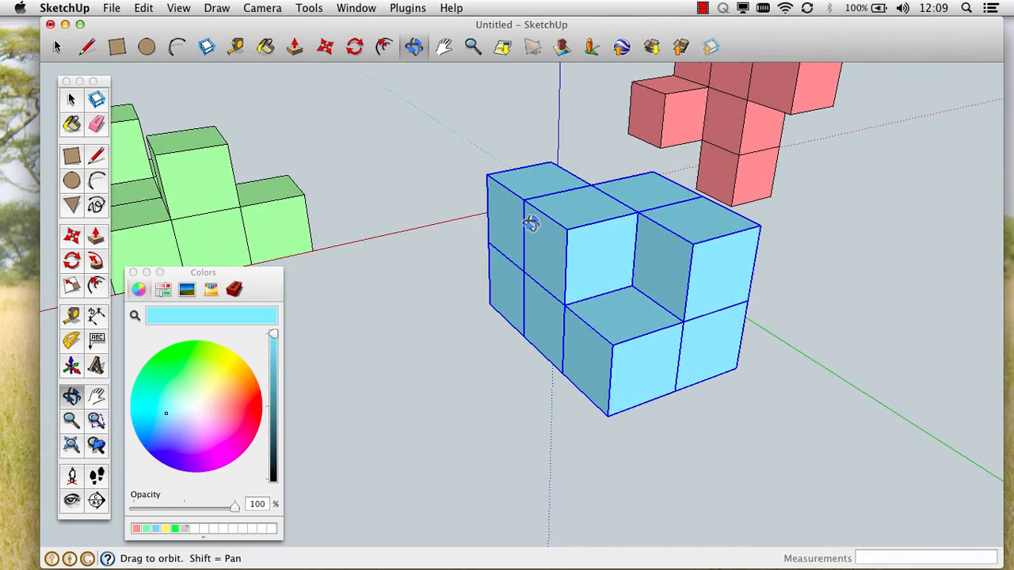
left_click_drag(531, 223, 351, 244)
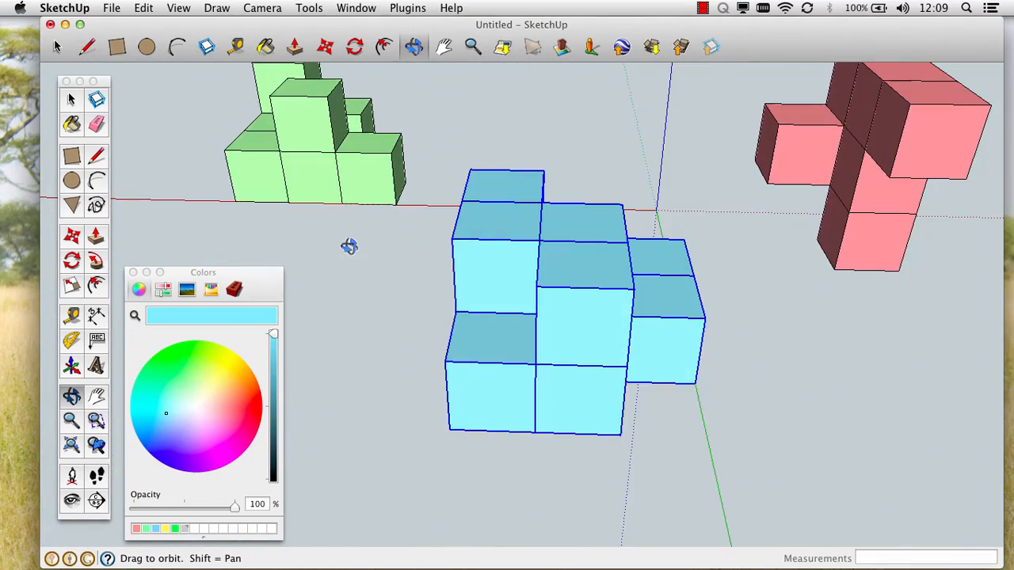
left_click_drag(658, 243, 443, 206)
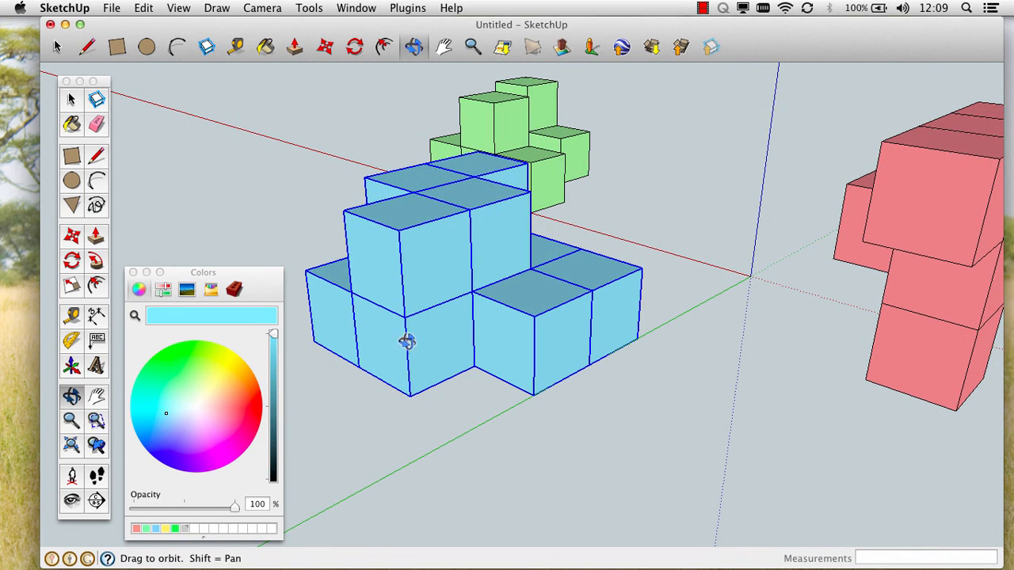
left_click_drag(419, 335, 591, 290)
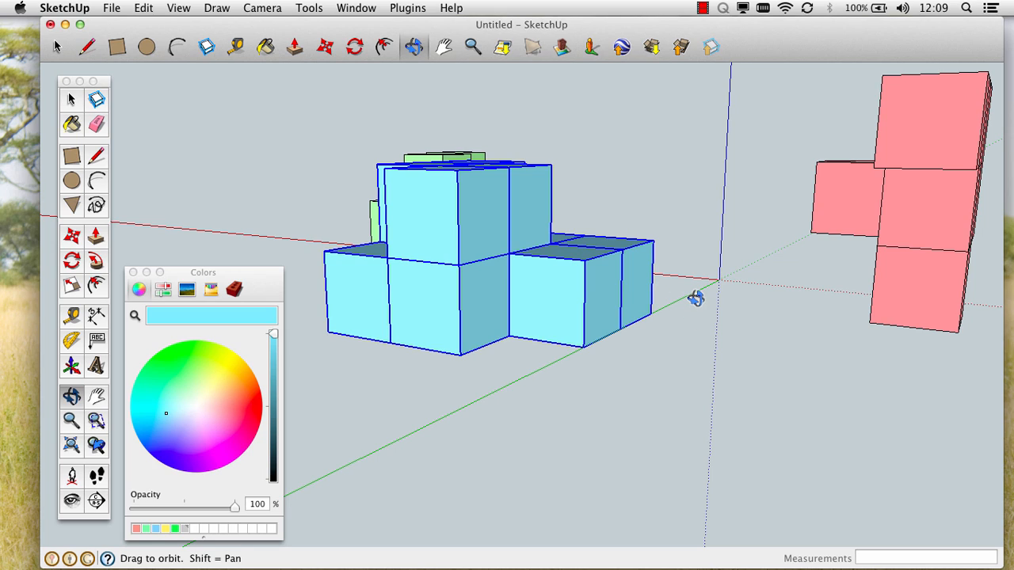
left_click_drag(699, 227, 767, 377)
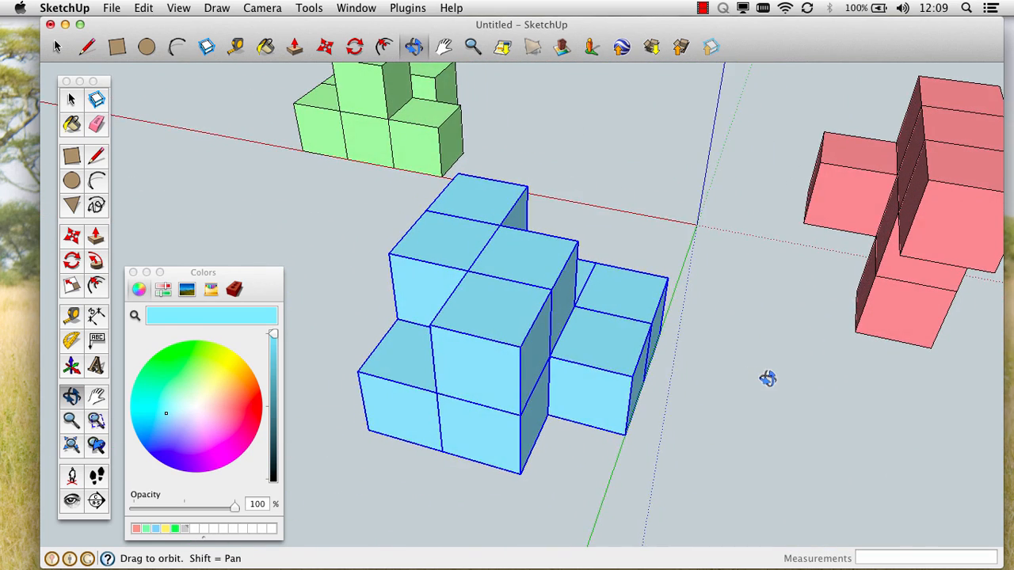
- Examine the pink piece from its back, side and front, and clear the selection of the light blue piece
key("h")
left_click_drag(925, 255, 476, 362)
key("o")
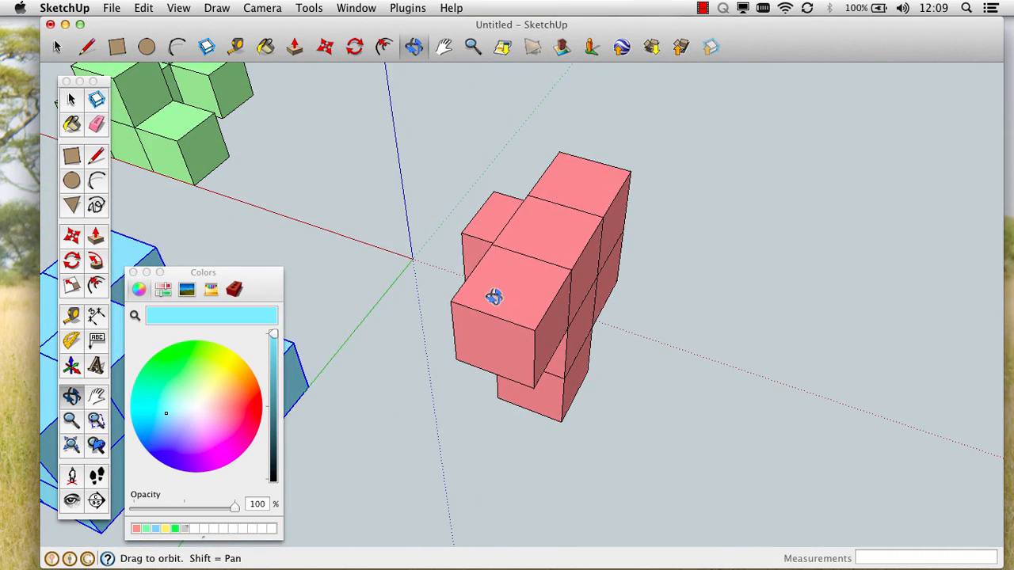
left_click_drag(492, 296, 230, 297)
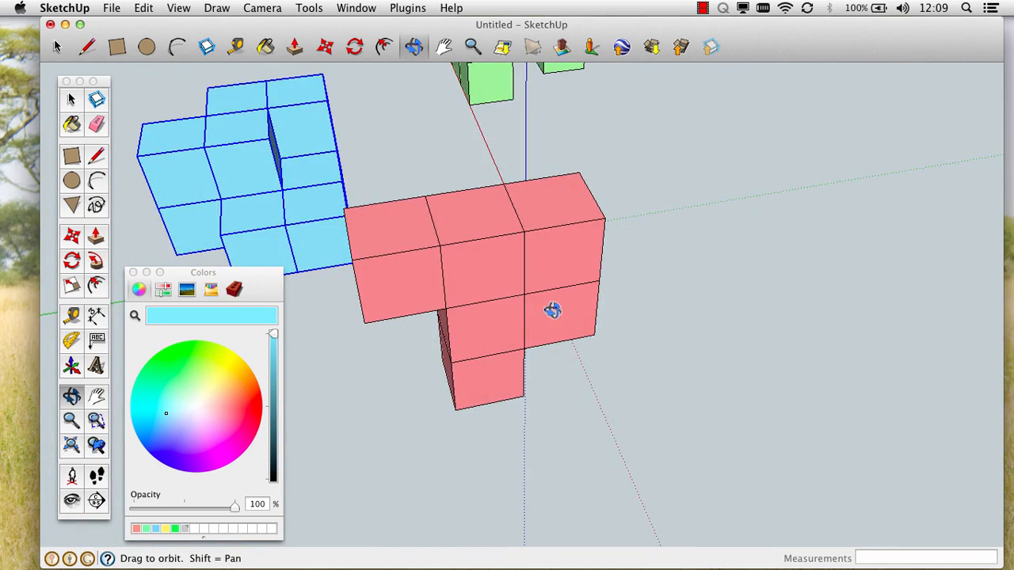
left_click_drag(549, 305, 69, 250)
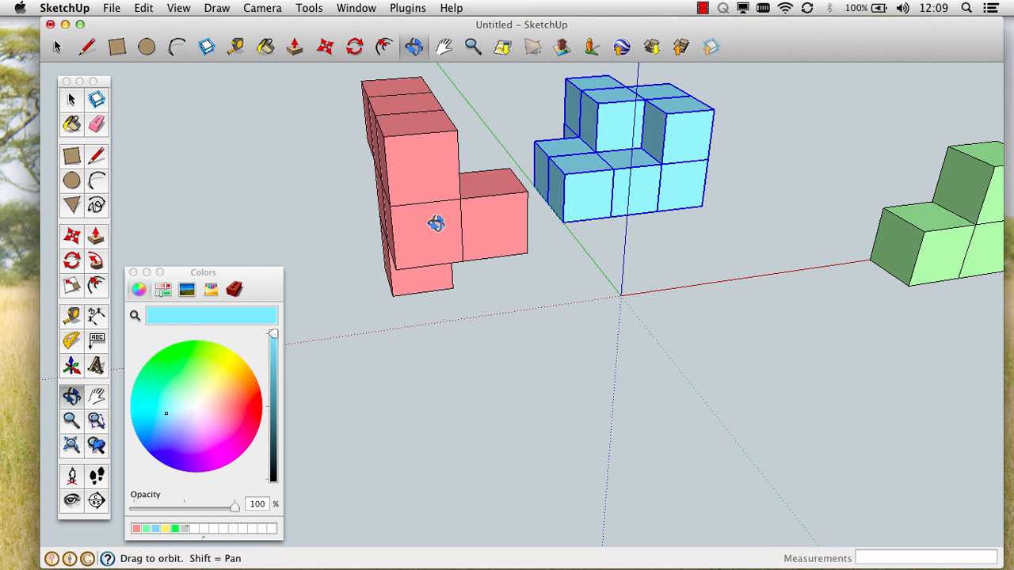
left_click_drag(435, 225, 426, 317)
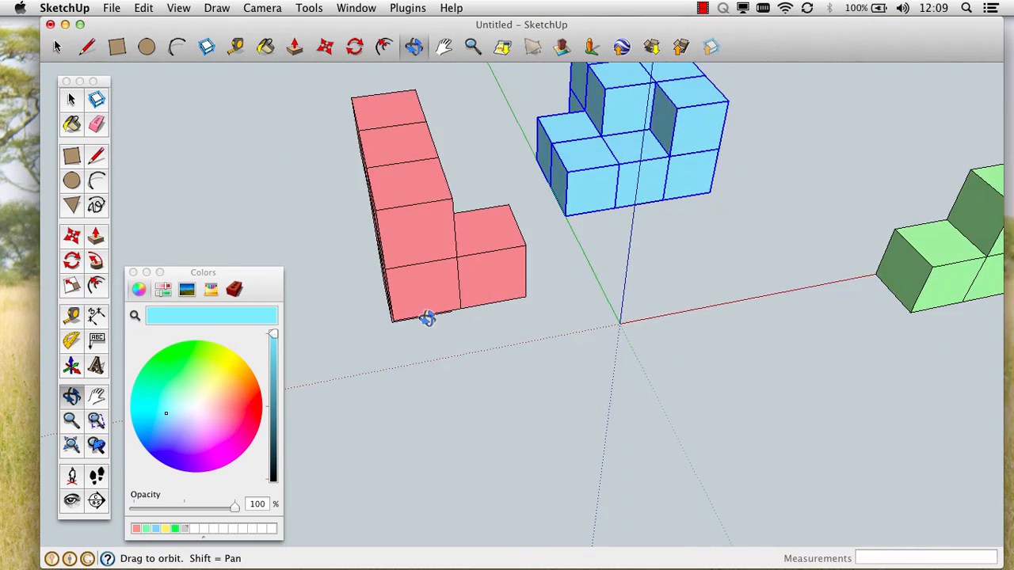
left_click(70, 98)
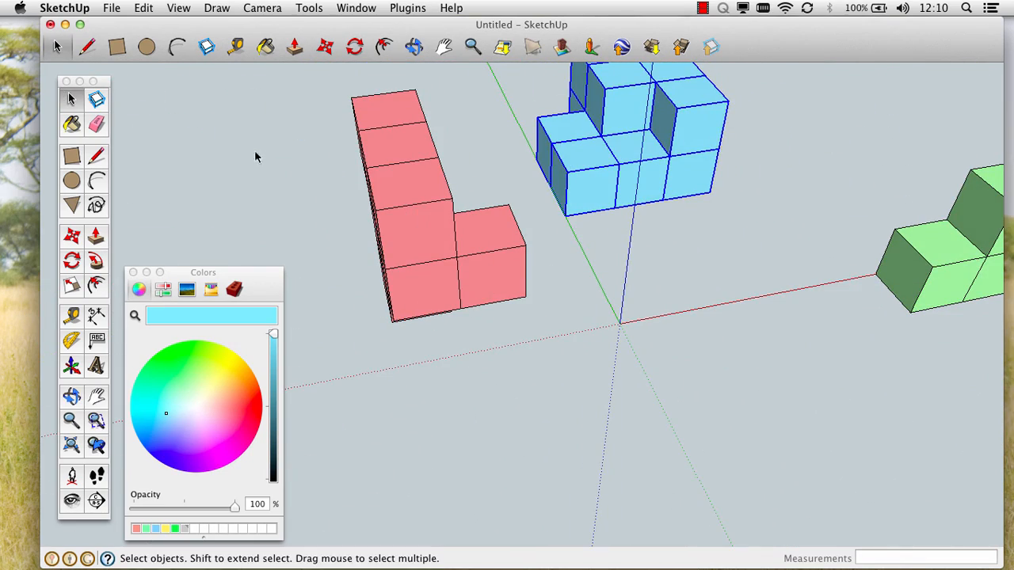
left_click(680, 252)
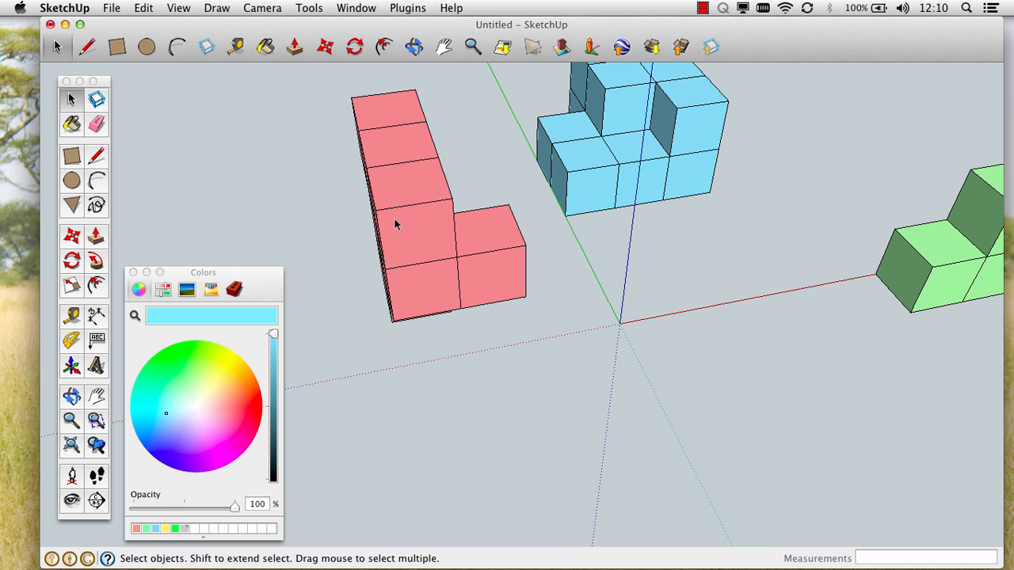
- Study the pink piece close up from above, straight on and from its side to judge its orientation
middle_click_drag(479, 210, 561, 320, "shift")
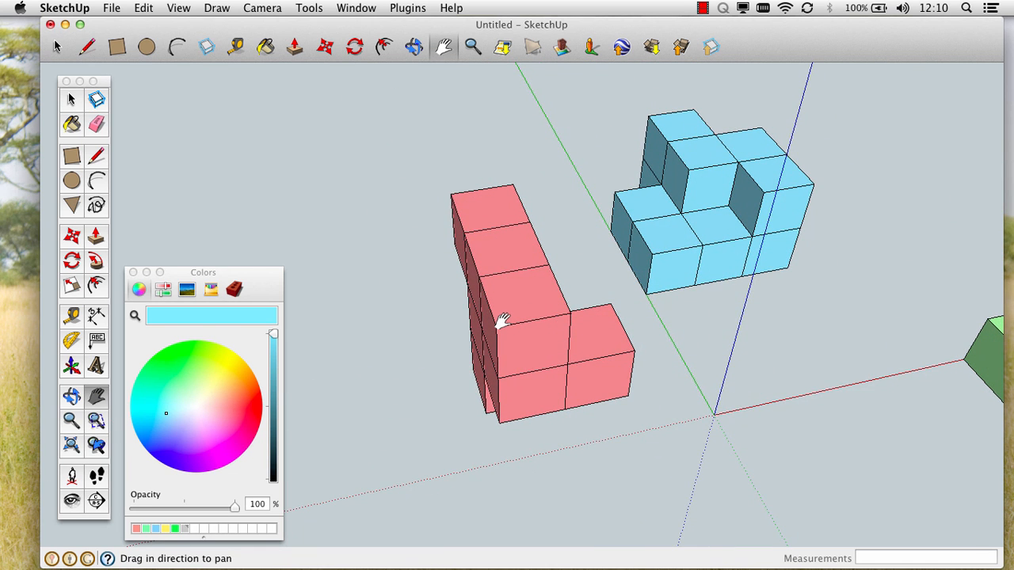
scroll(502, 319, "up", 2)
scroll(502, 320, "up", 1)
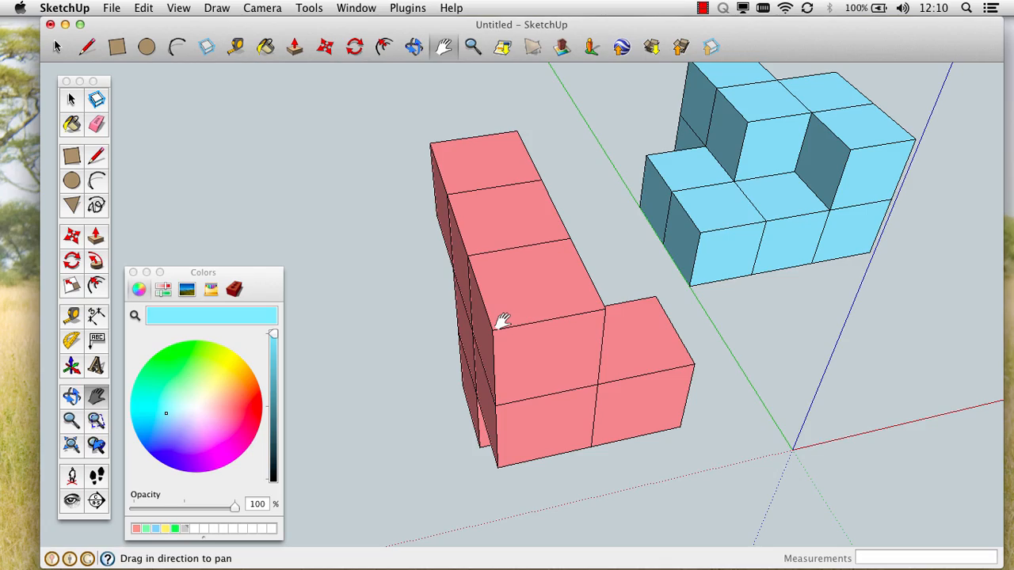
key("o")
left_click_drag(610, 328, 602, 203)
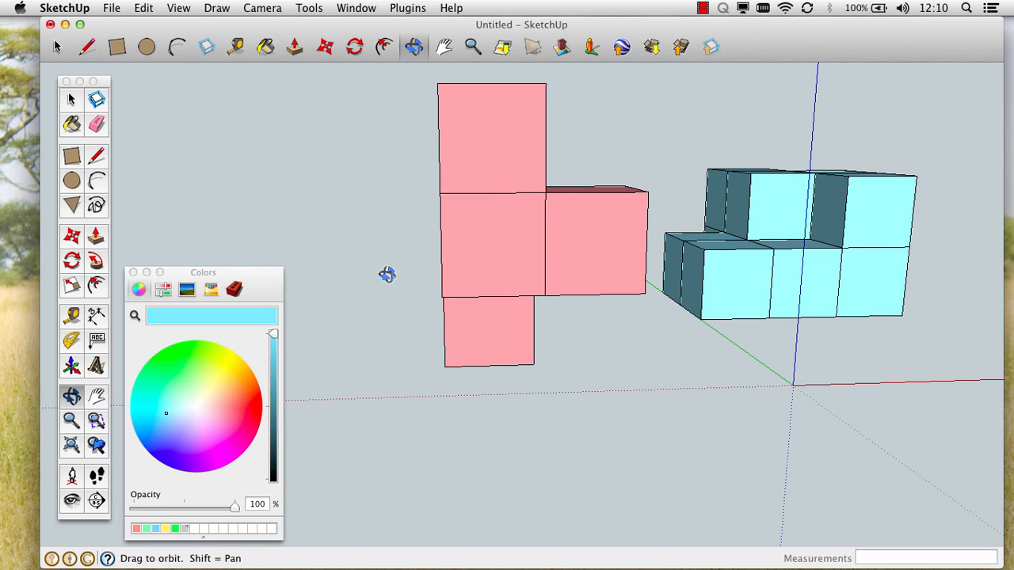
left_click_drag(472, 260, 611, 266)
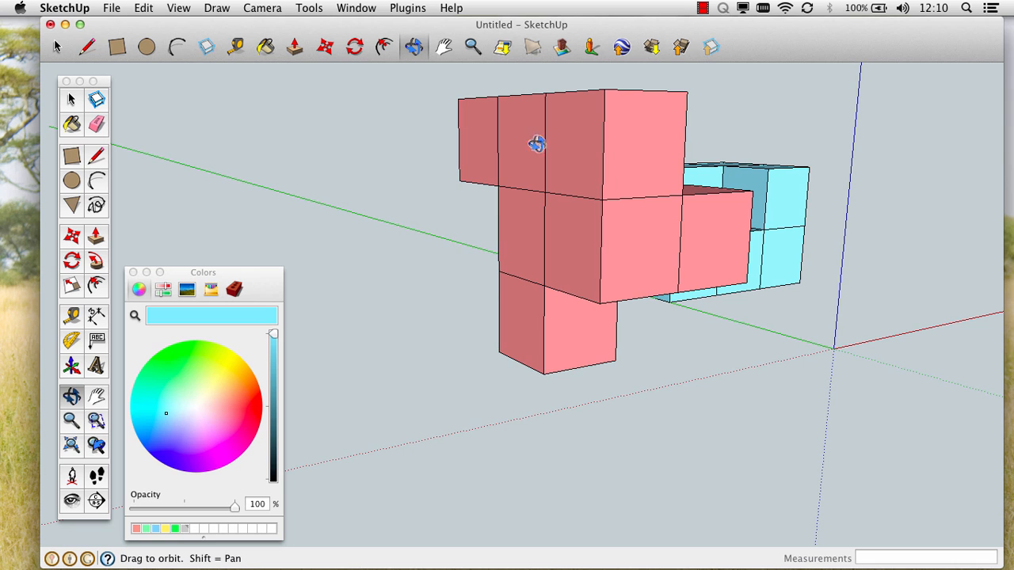
left_click_drag(668, 251, 482, 306)
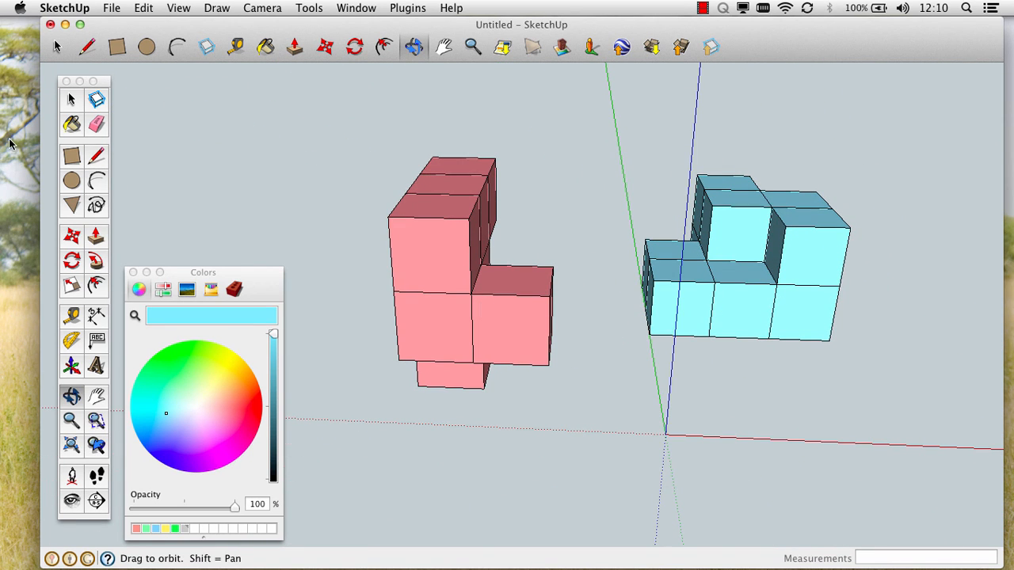
- Rotate the whole pink piece 90° about the green axis direction, pivoting on its lower front corner, tipping it away from the light blue piece
left_click(70, 99)
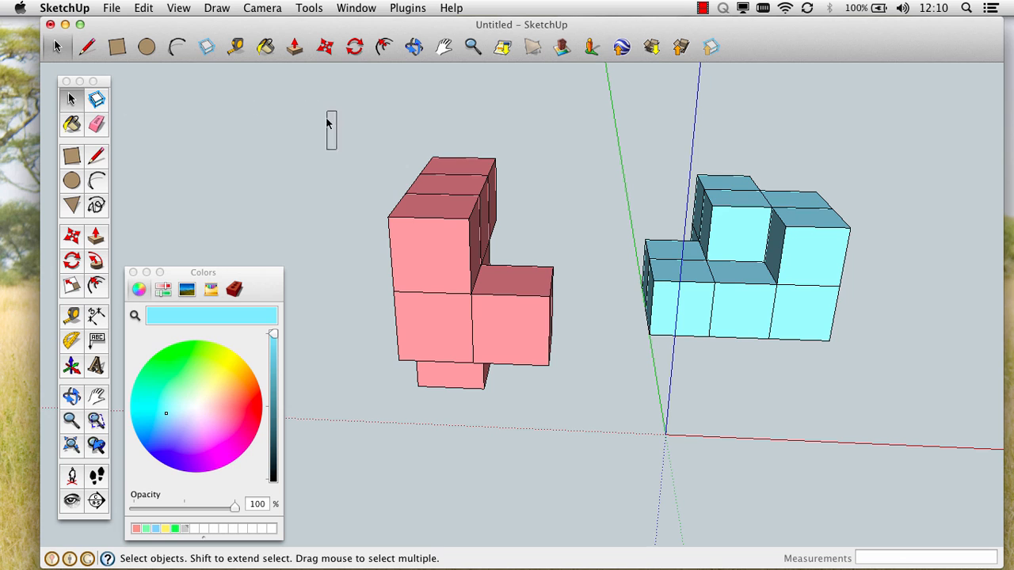
left_click_drag(327, 120, 601, 450)
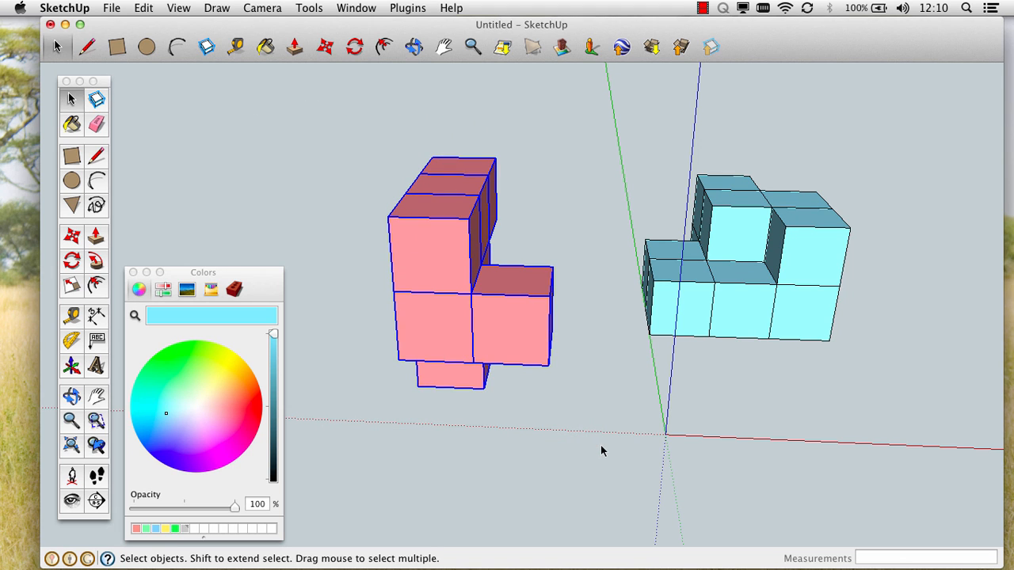
key("o")
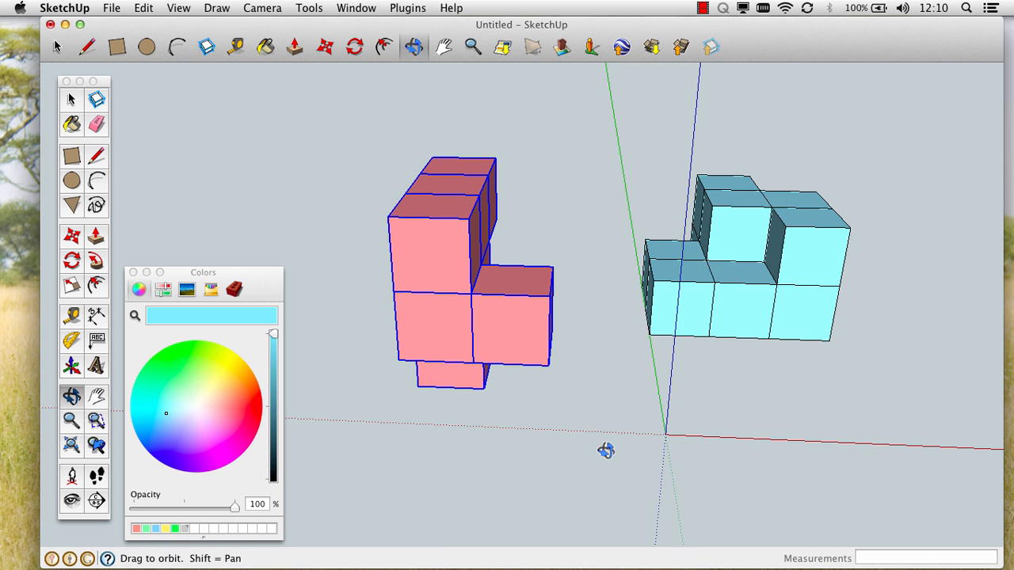
left_click_drag(391, 398, 441, 326)
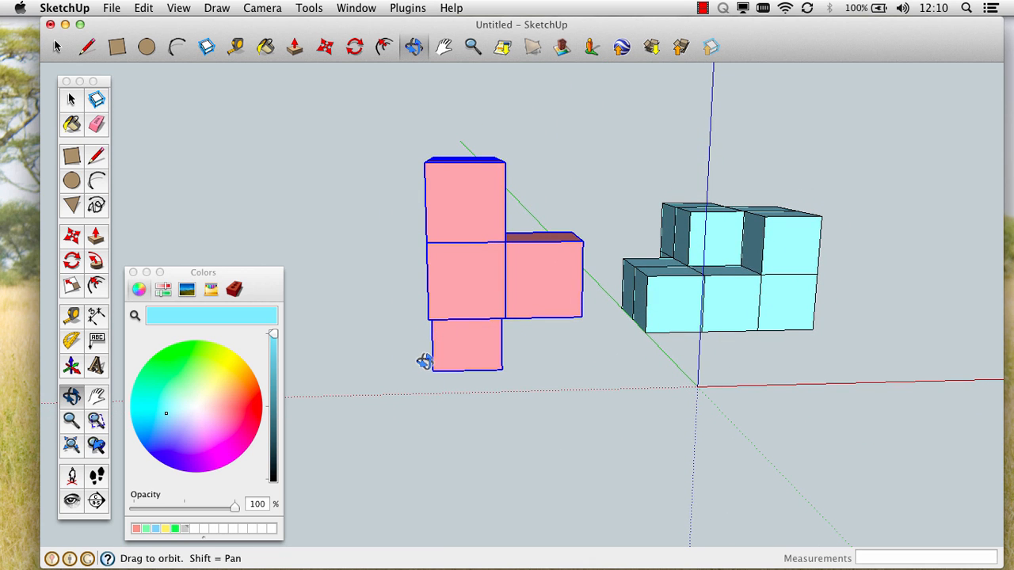
scroll(427, 347, "up", 2)
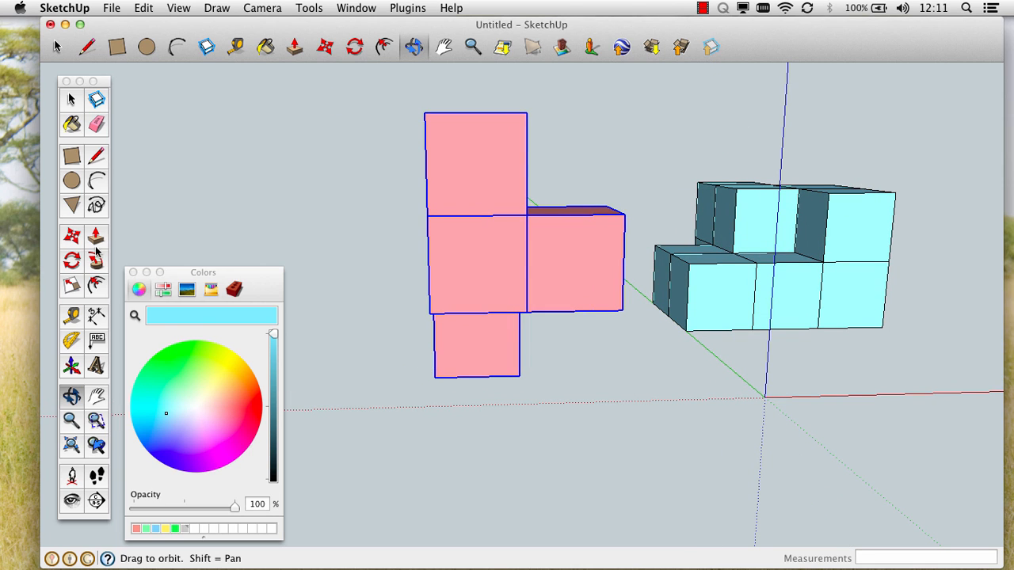
left_click(71, 262)
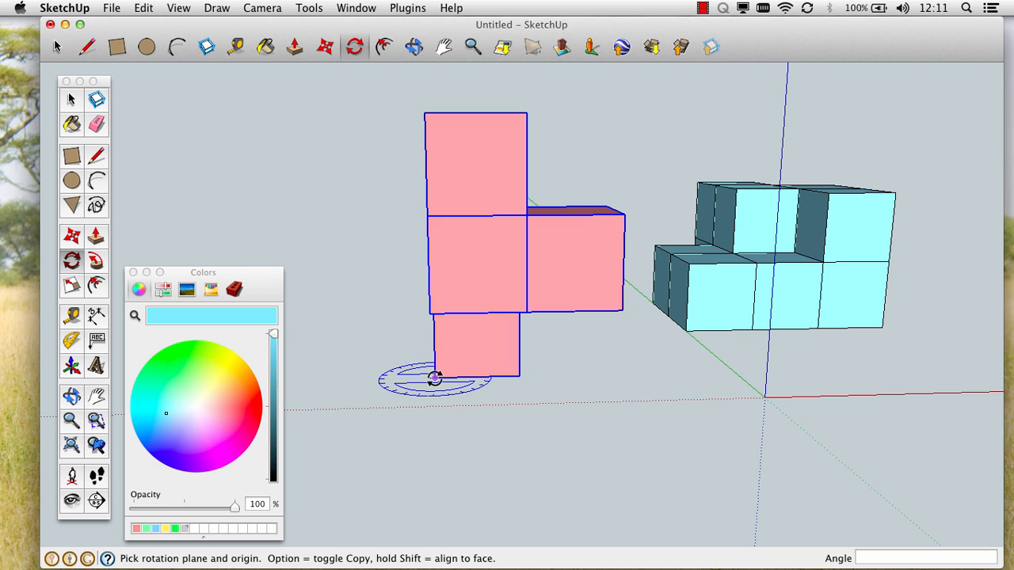
left_click_drag(437, 382, 429, 491)
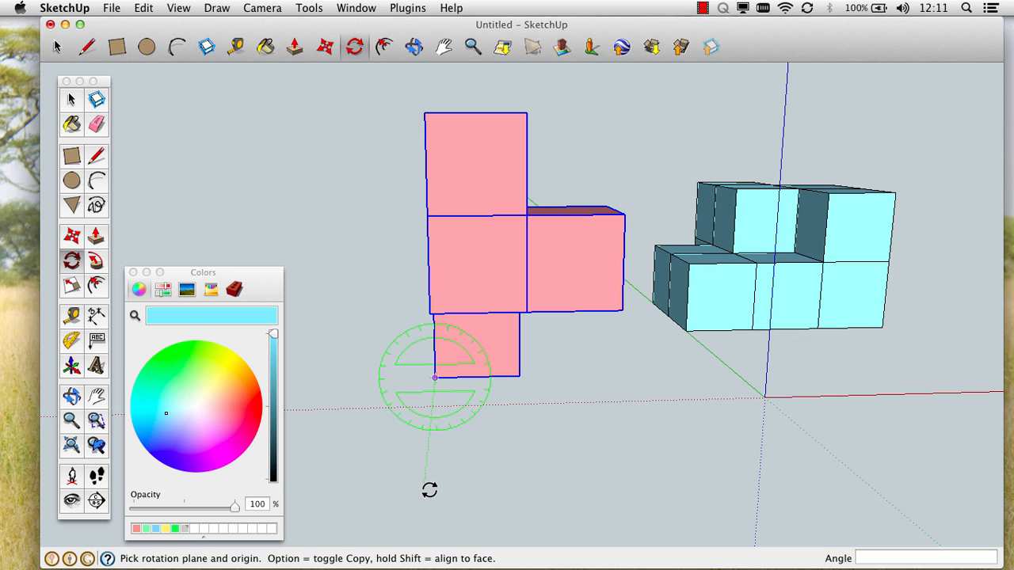
left_click_drag(429, 490, 428, 490)
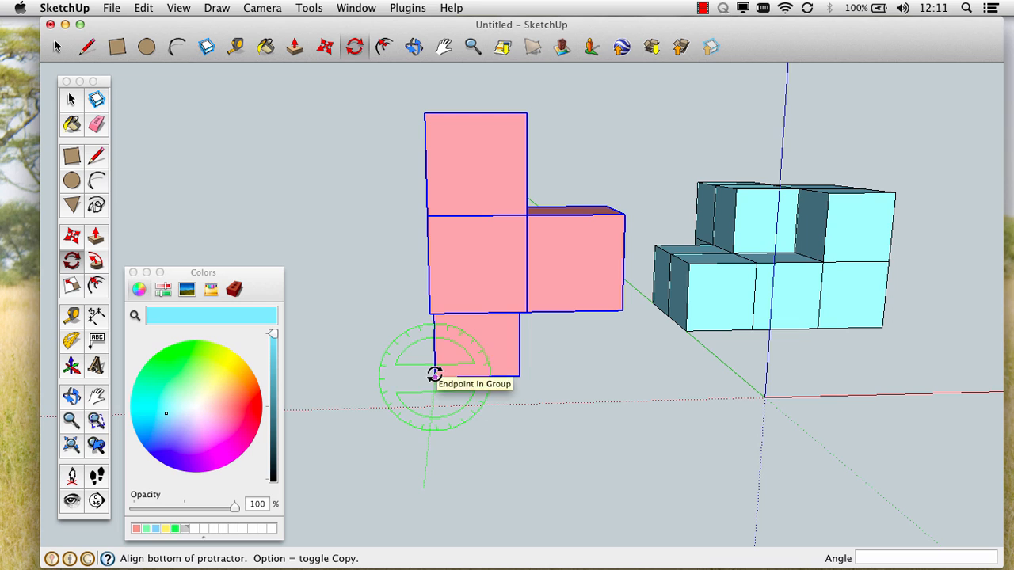
left_click(519, 375)
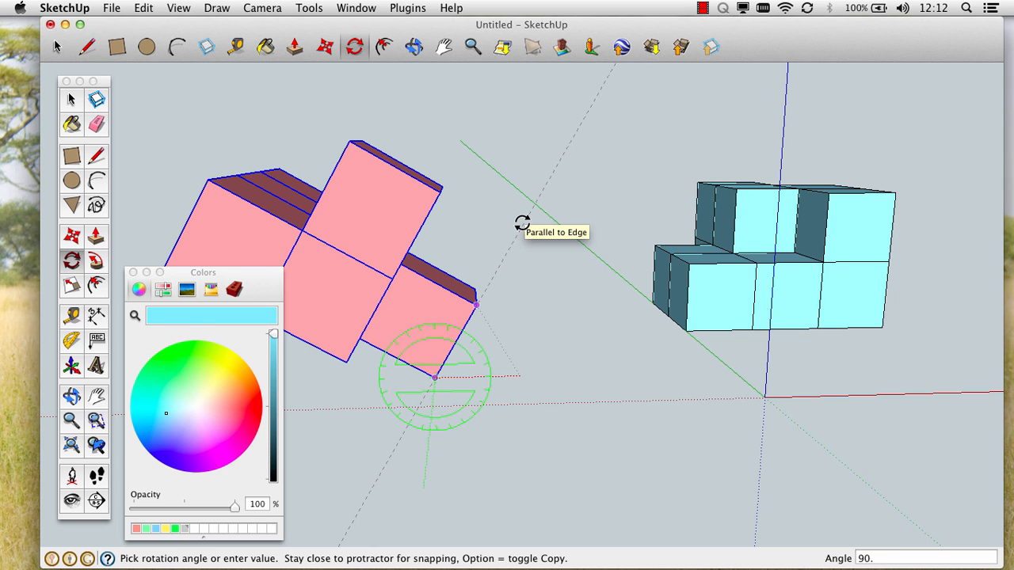
key("Return")
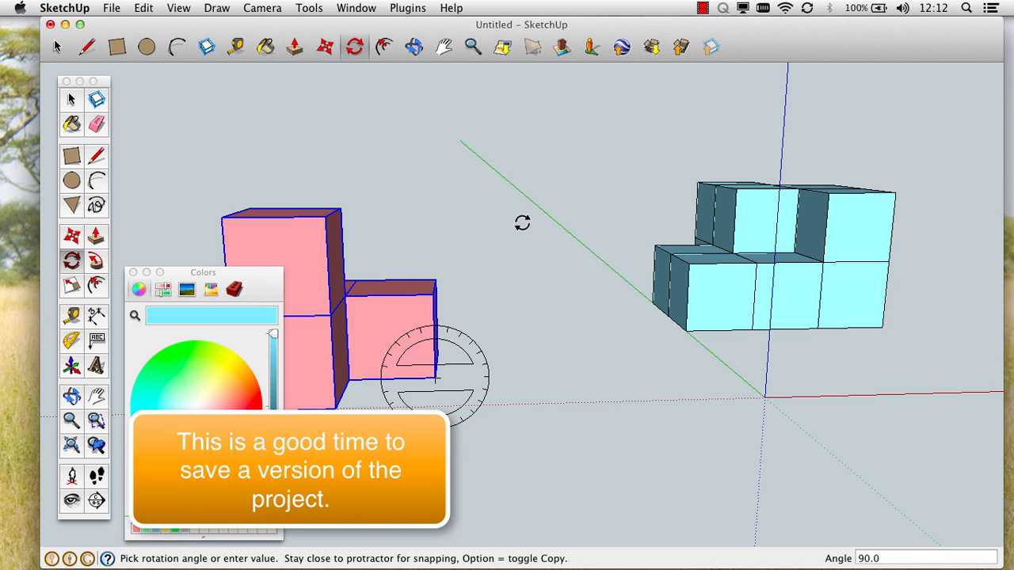
- Examine all three pieces together from overhead, near ground level and at an angle to compare their orientations and positions
scroll(669, 298, "down", 5)
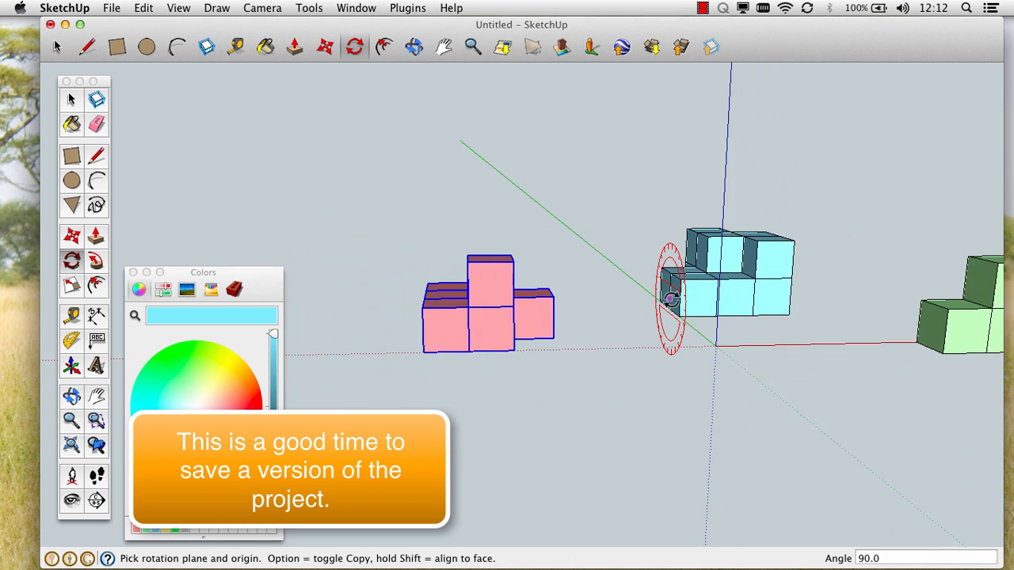
scroll(670, 299, "down", 2)
key("o")
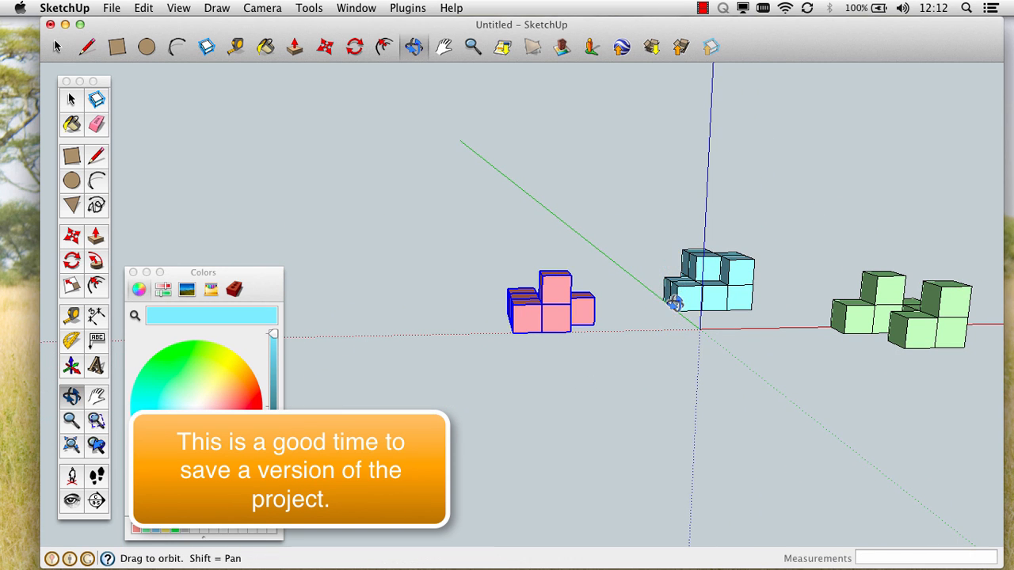
key("h")
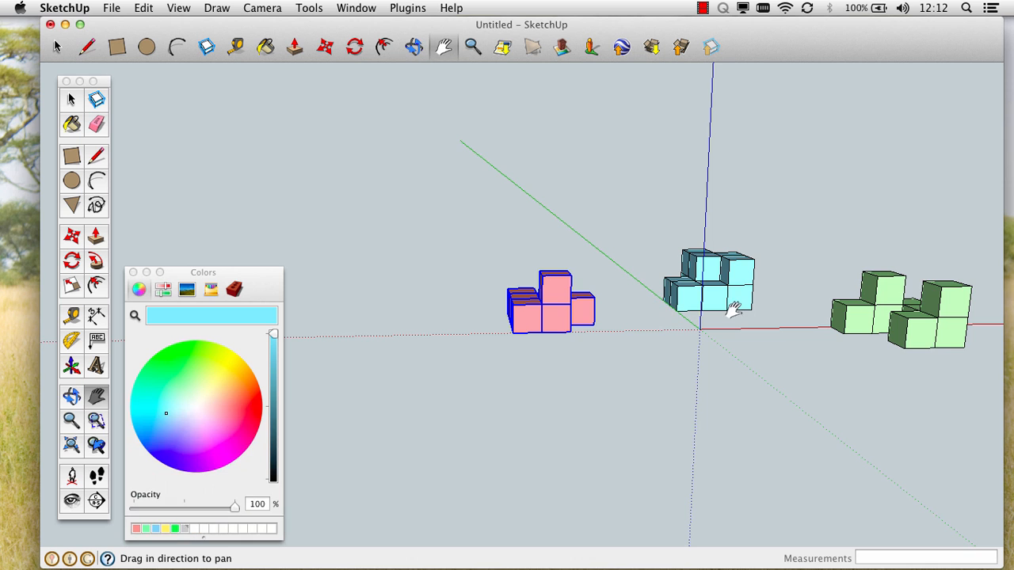
left_click_drag(740, 308, 599, 552)
key("o")
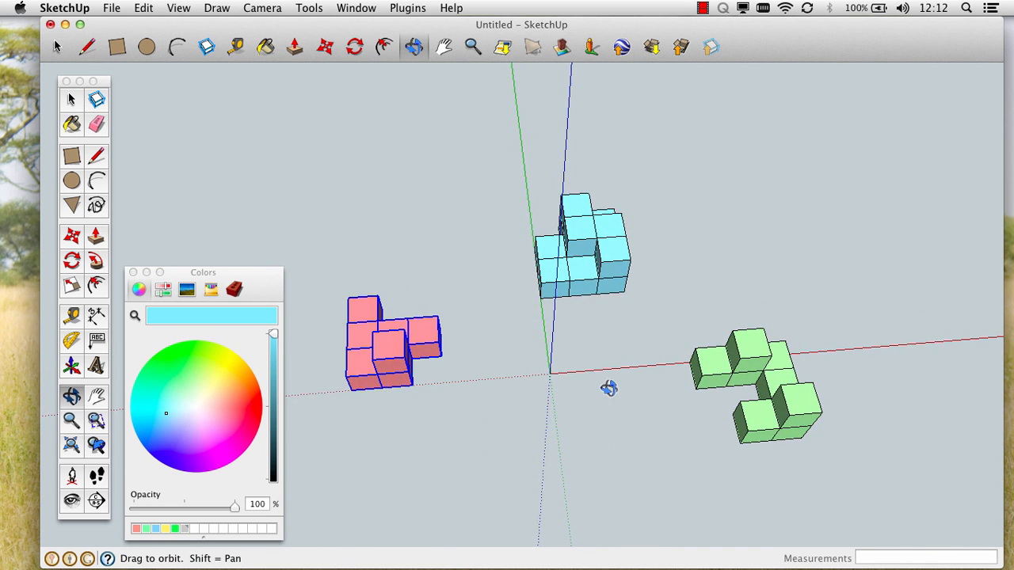
left_click_drag(609, 274, 573, 379)
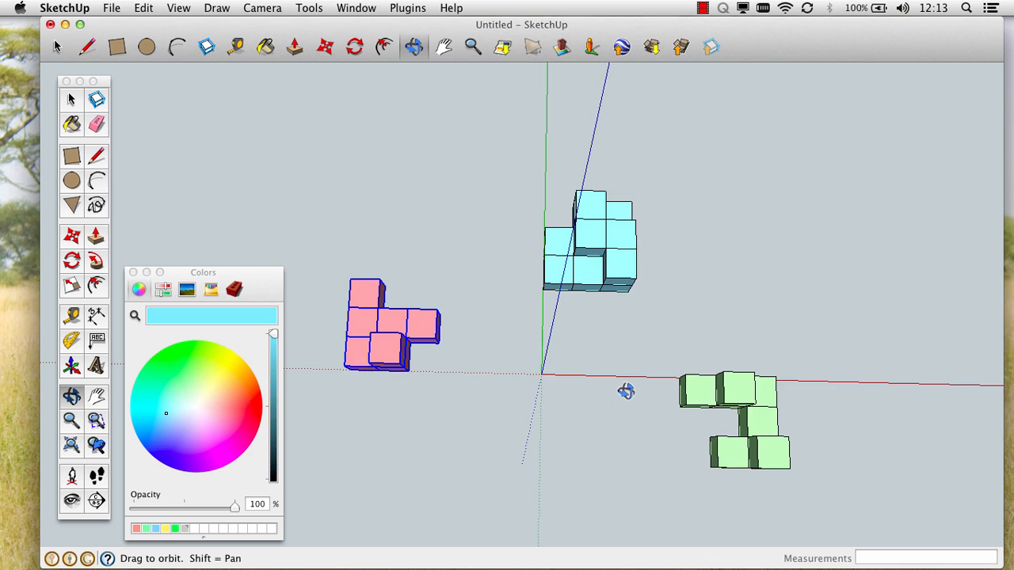
left_click_drag(626, 389, 582, 165)
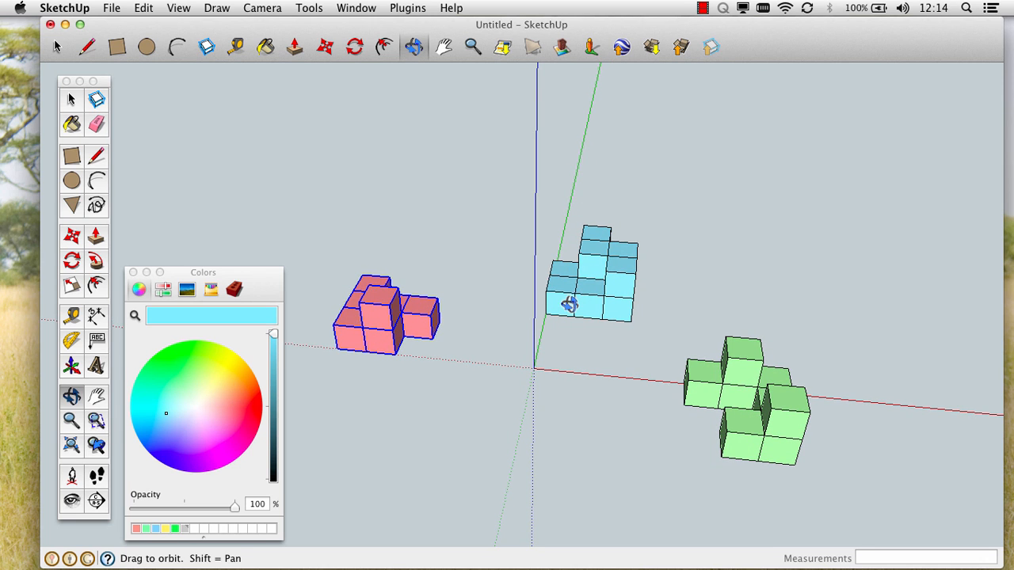
scroll(567, 302, "up", 5)
scroll(568, 304, "down", 2)
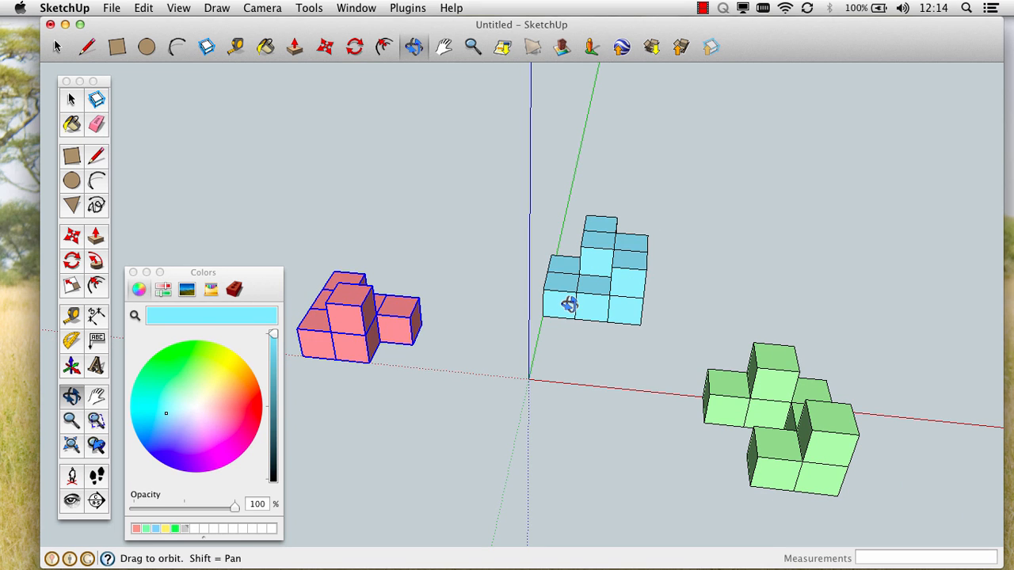
left_click_drag(577, 377, 624, 269)
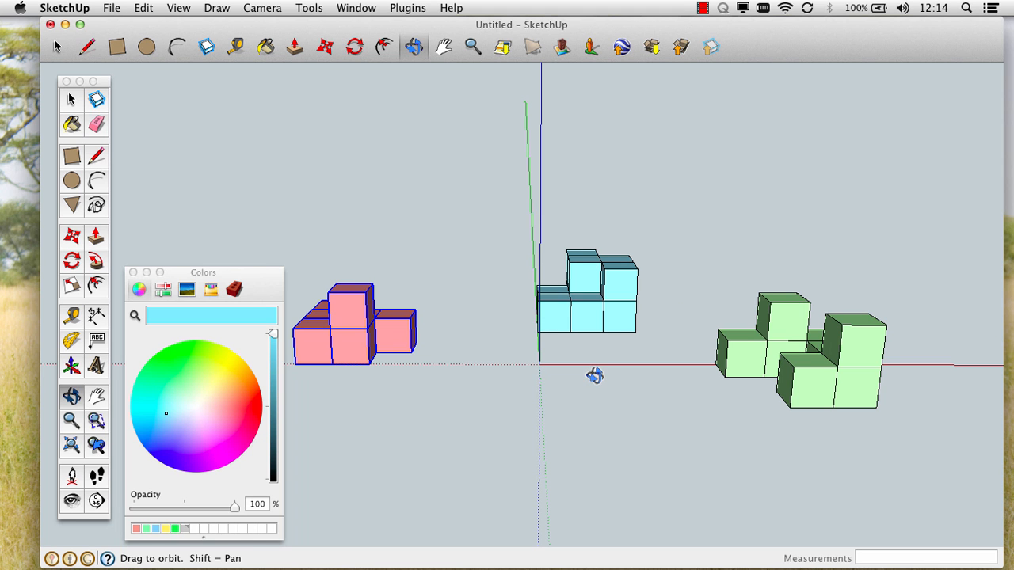
left_click_drag(627, 308, 591, 406)
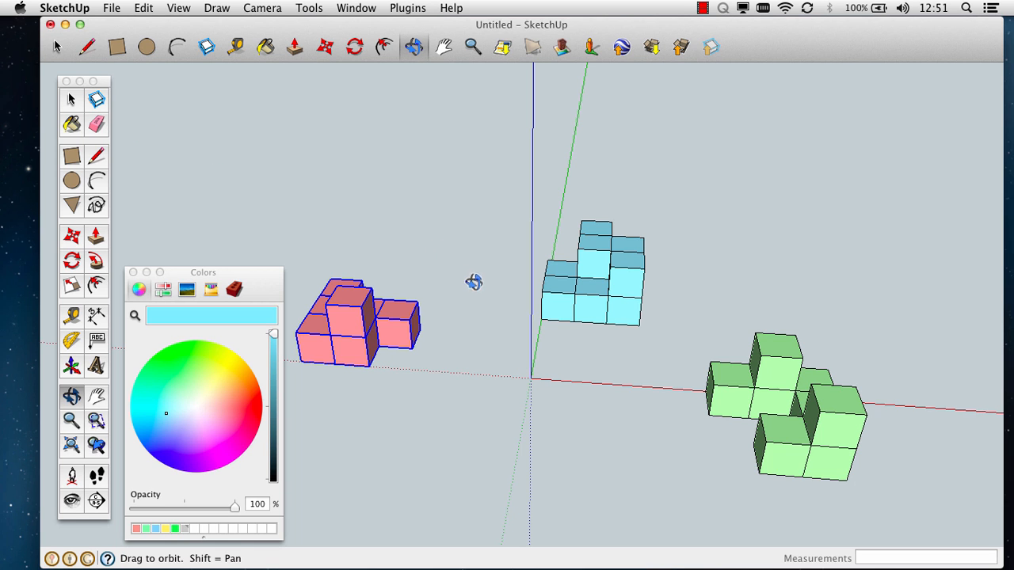
left_click_drag(487, 302, 568, 277, "shift")
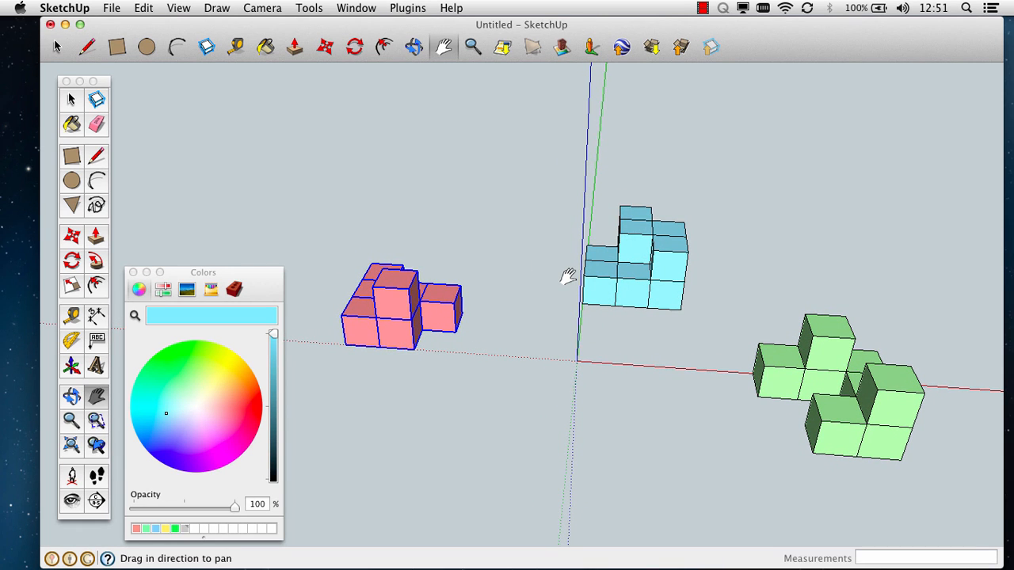
- Clear the selection, reselect the whole pink piece and move it about 42.4 mm along the red axis, just short of the origin
left_click(71, 101)
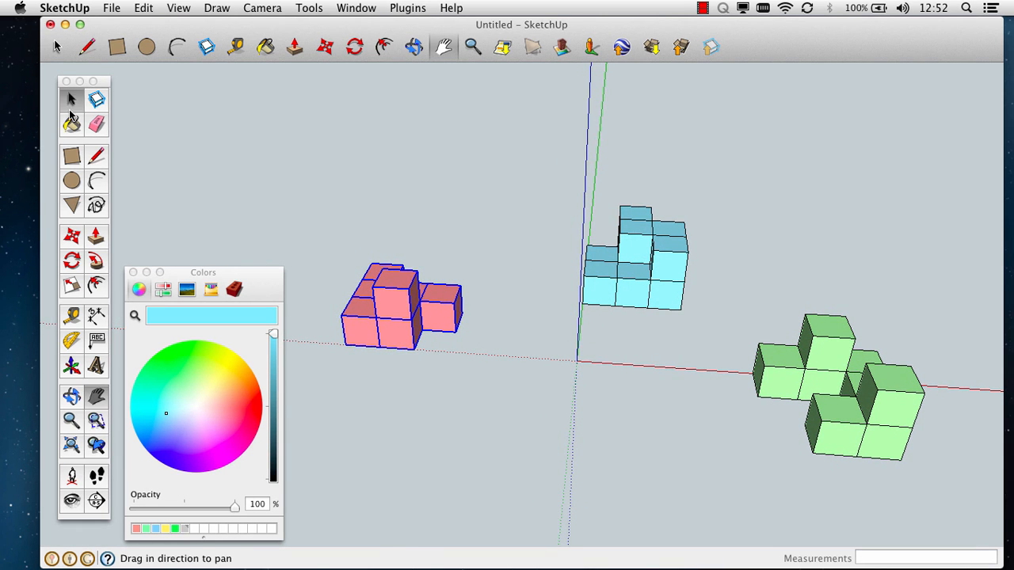
left_click(146, 7)
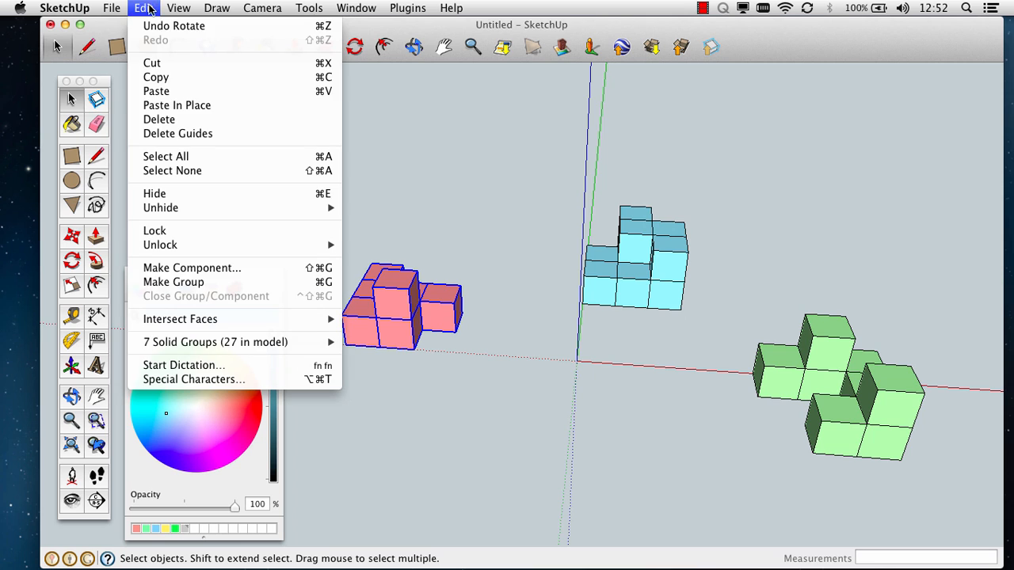
left_click(193, 171)
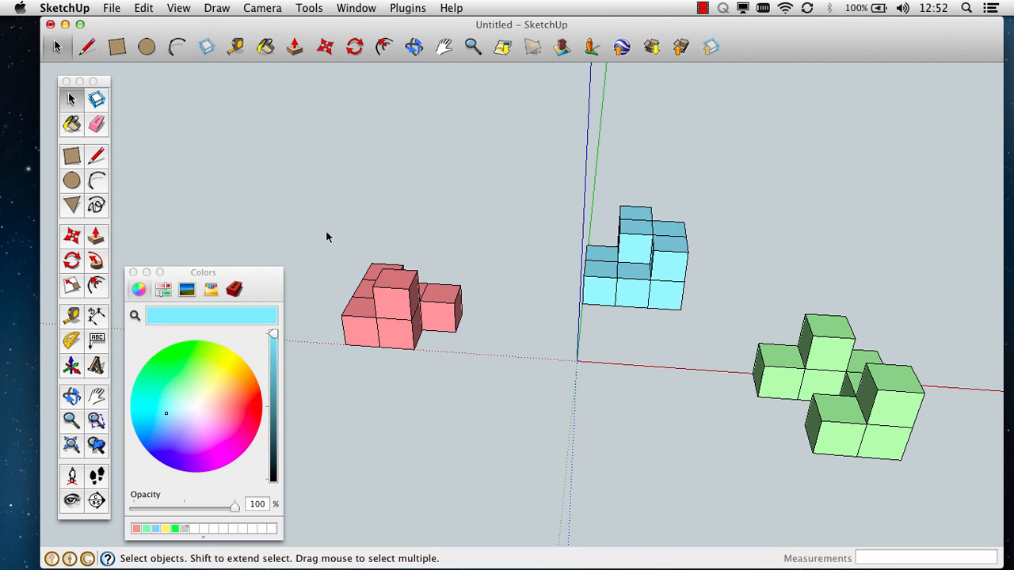
left_click_drag(308, 231, 487, 386)
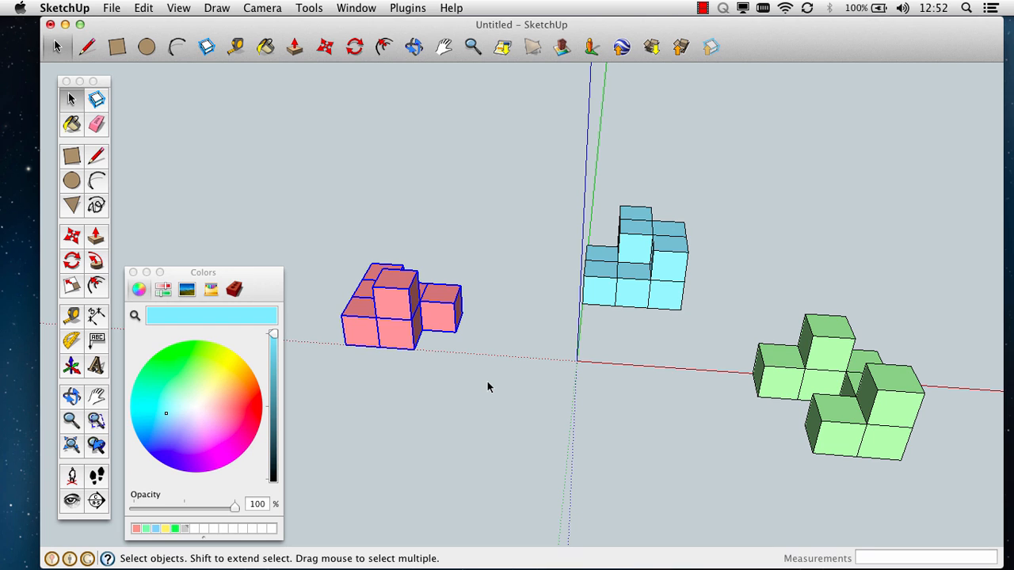
key("m")
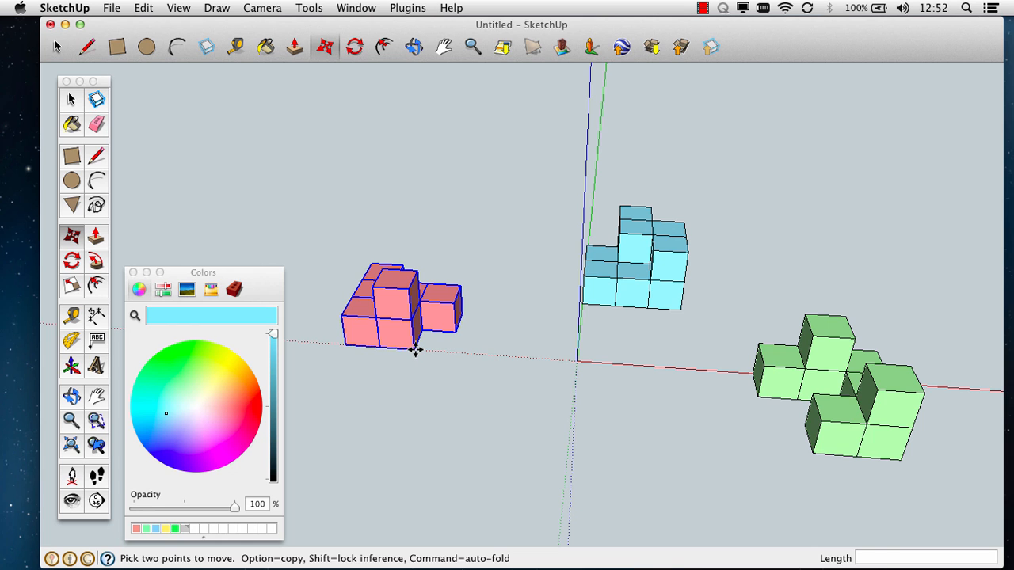
left_click(415, 350)
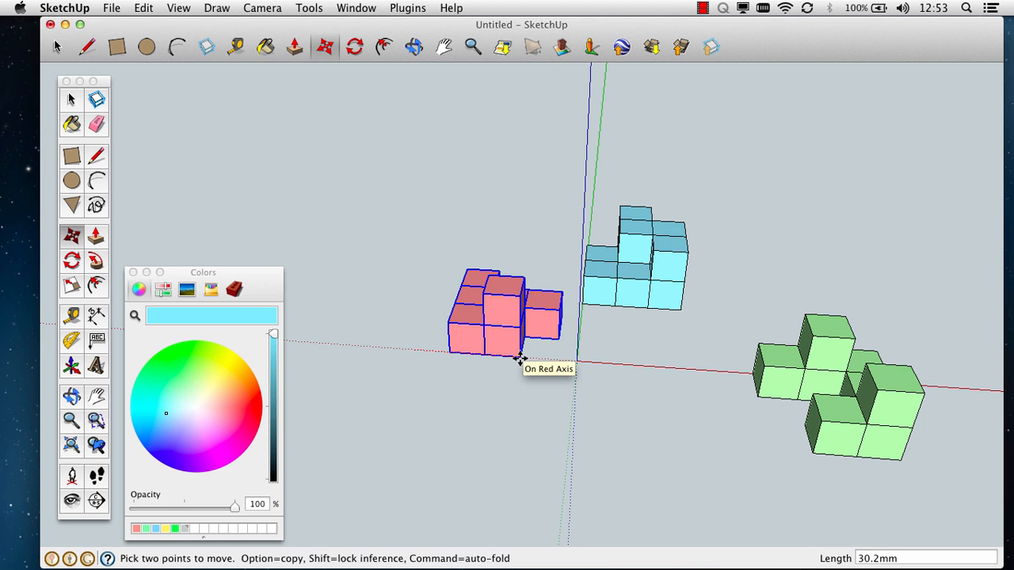
key("shift")
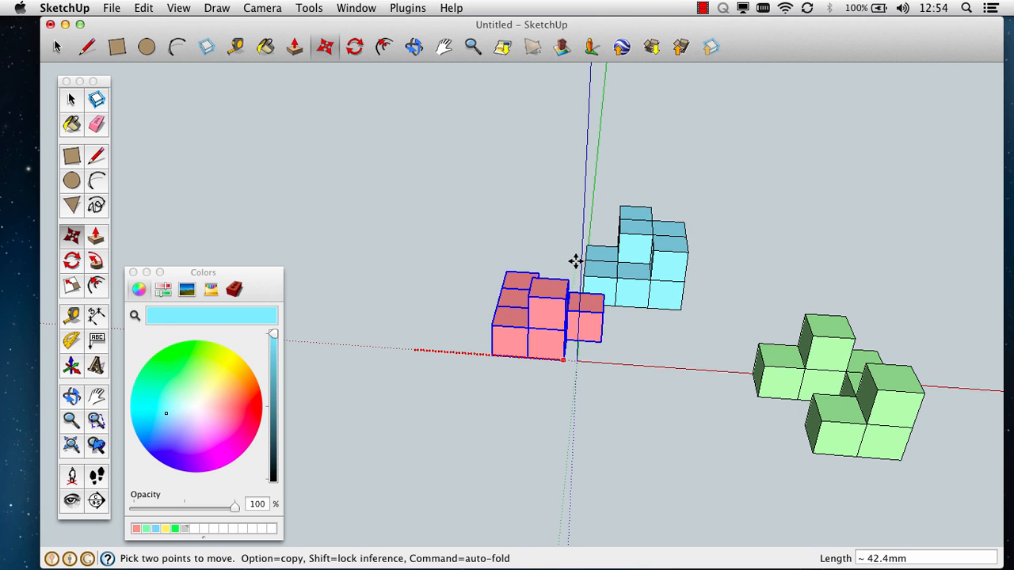
left_click(575, 261)
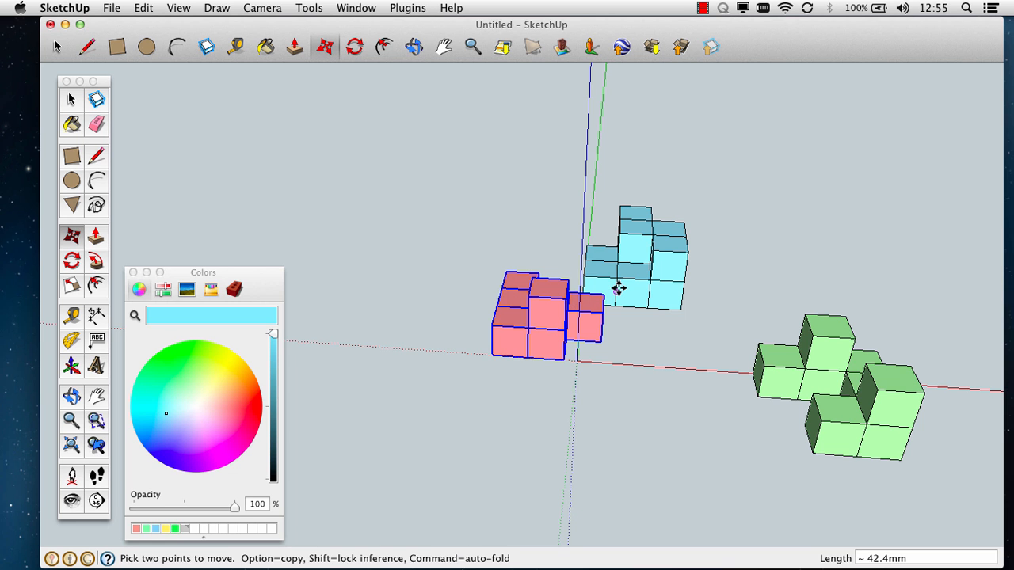
- Check the pink piece's spacing from the light blue piece close up, from overhead and from the front
scroll(617, 289, "up", 2)
key("o")
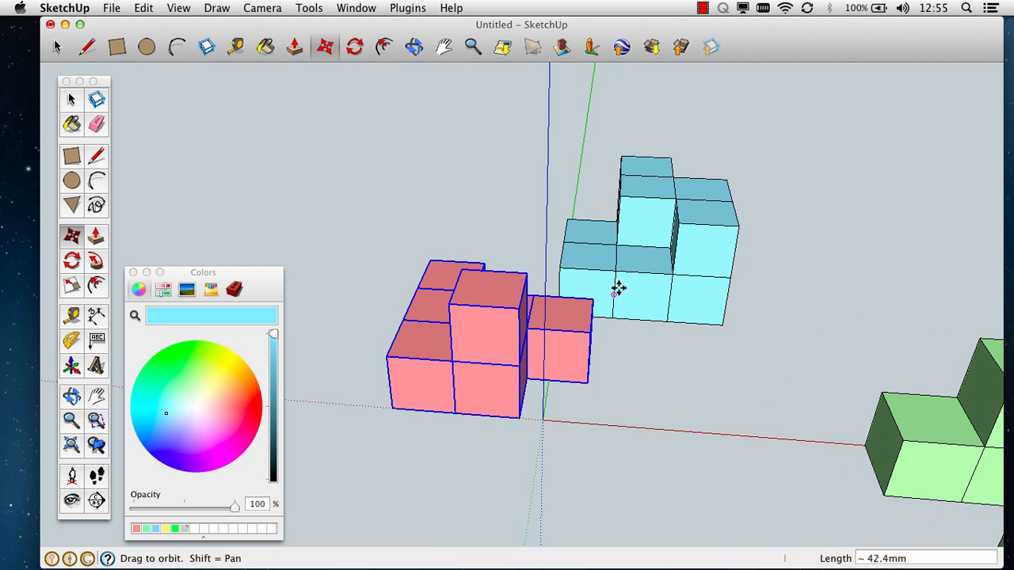
left_click_drag(606, 367, 640, 551)
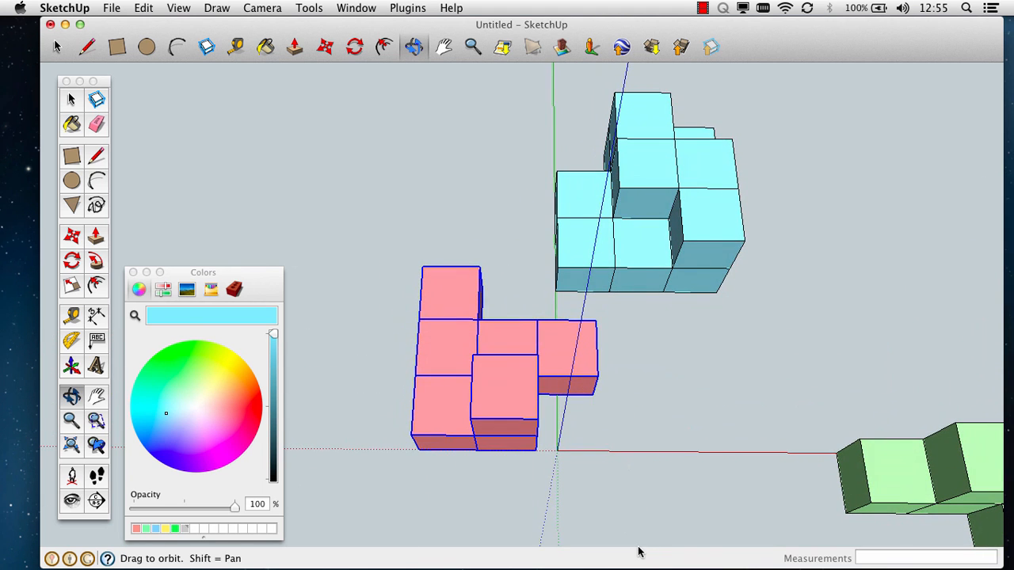
left_click_drag(602, 292, 605, 386)
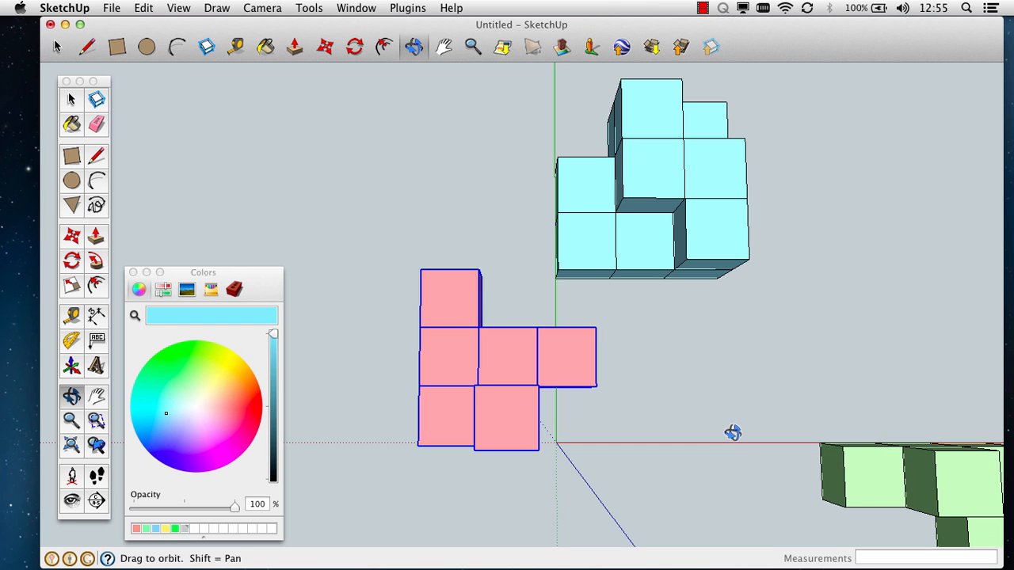
left_click_drag(841, 449, 834, 190)
scroll(701, 262, "down", 2)
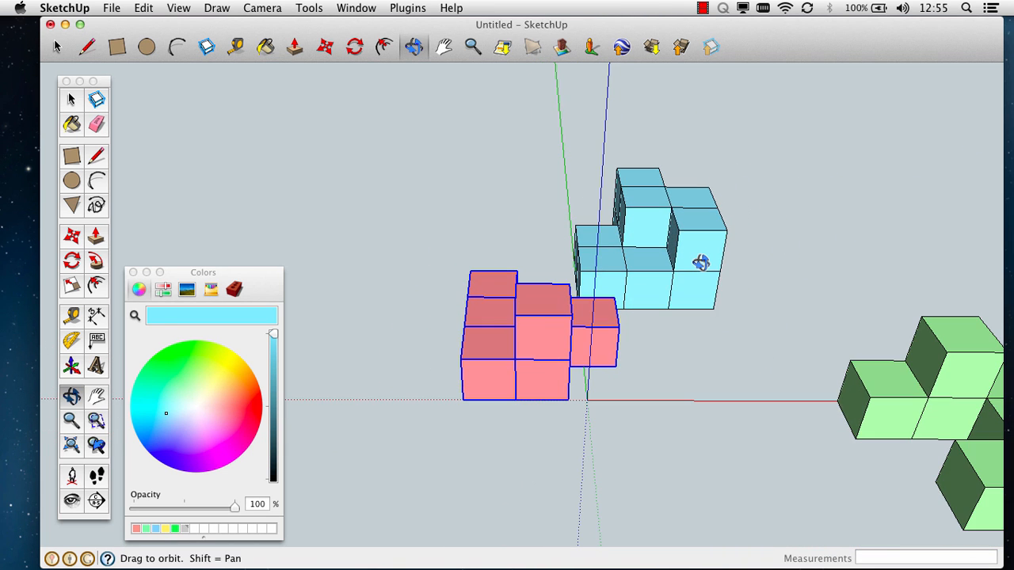
- Select the whole green piece and move it about 38.6 mm along the red axis towards the origin
key("h")
left_click_drag(789, 285, 644, 242)
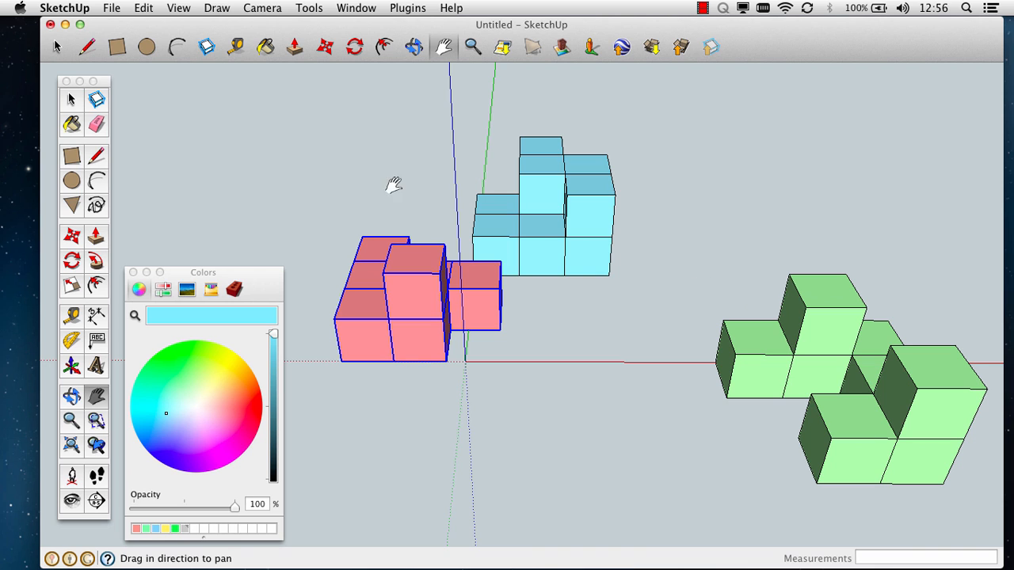
left_click(71, 100)
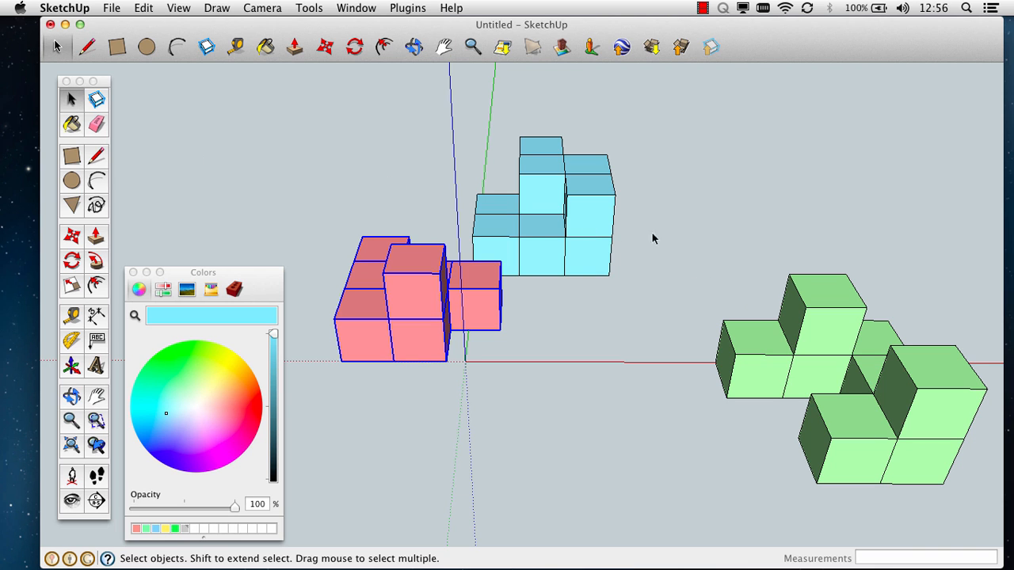
left_click_drag(690, 223, 995, 508)
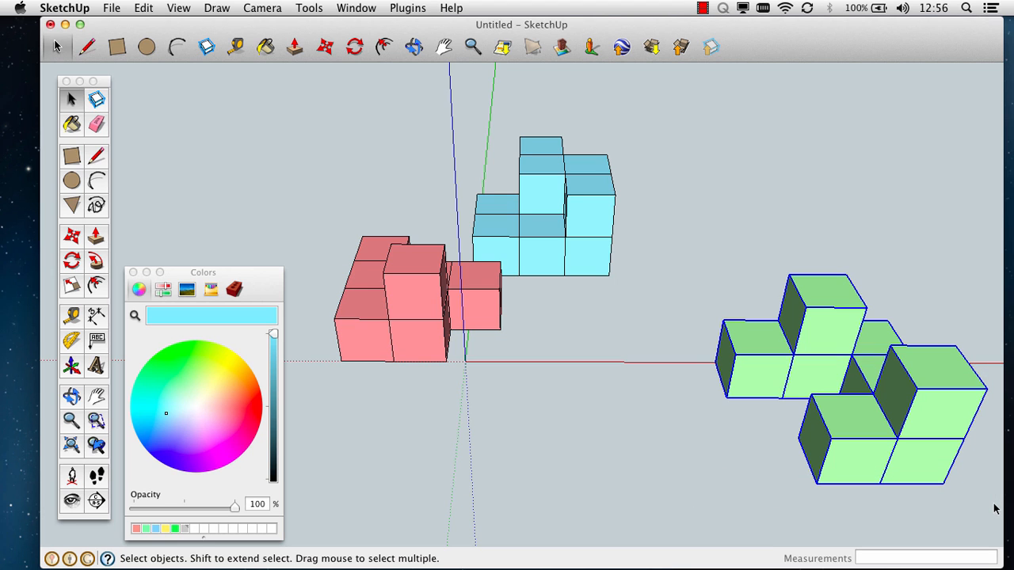
left_click(71, 237)
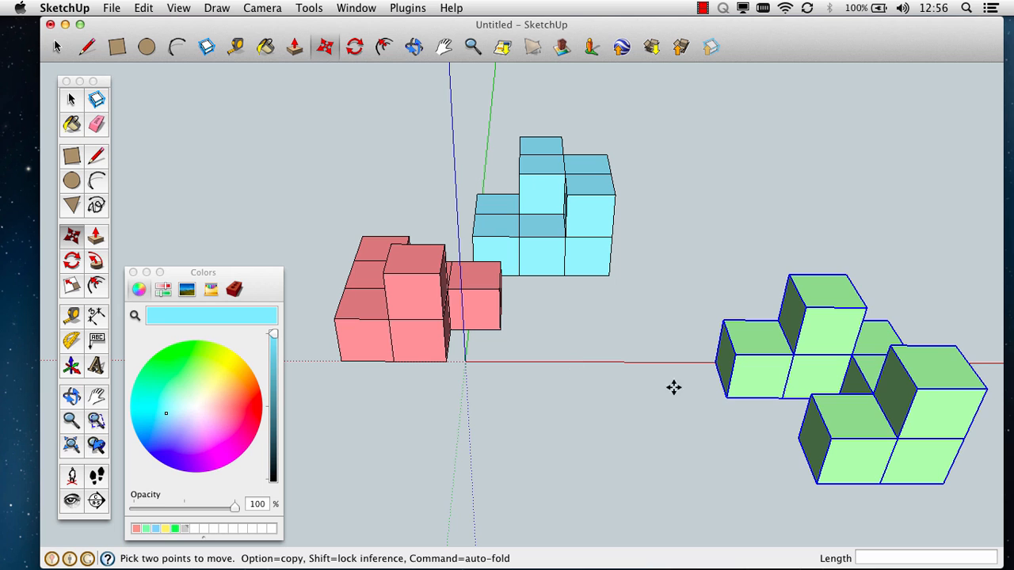
left_click(727, 394)
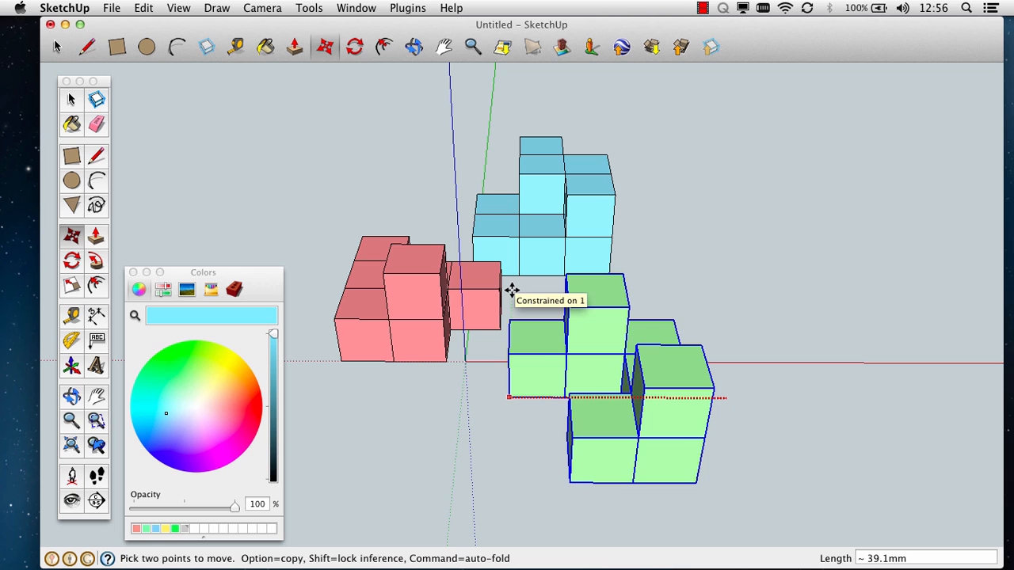
left_click(514, 291)
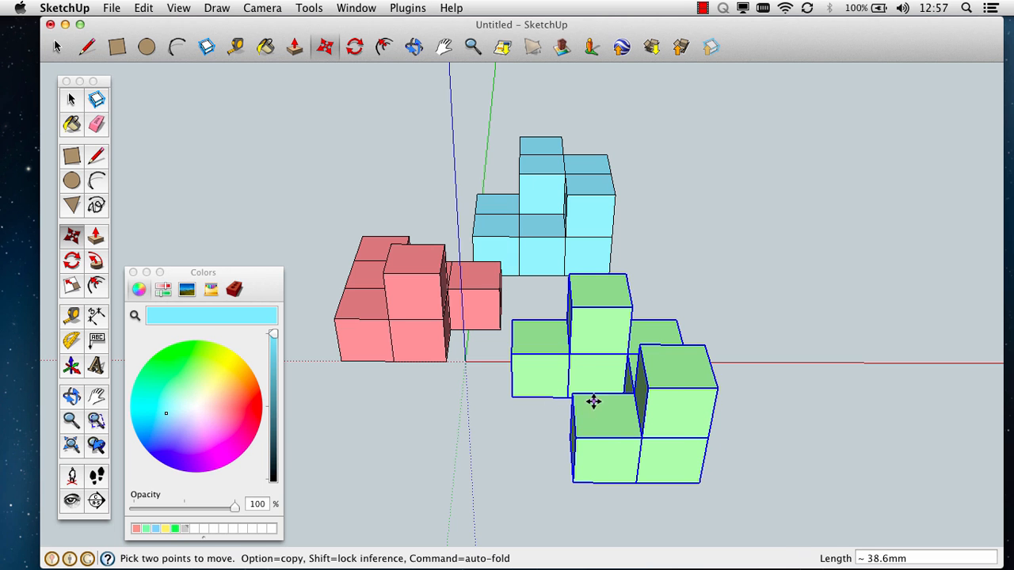
- Examine the green piece's position relative to the pink and light blue pieces from overhead, diagonally and along the red axis
key("o")
left_click_drag(636, 425, 687, 433)
left_click_drag(628, 241, 636, 442)
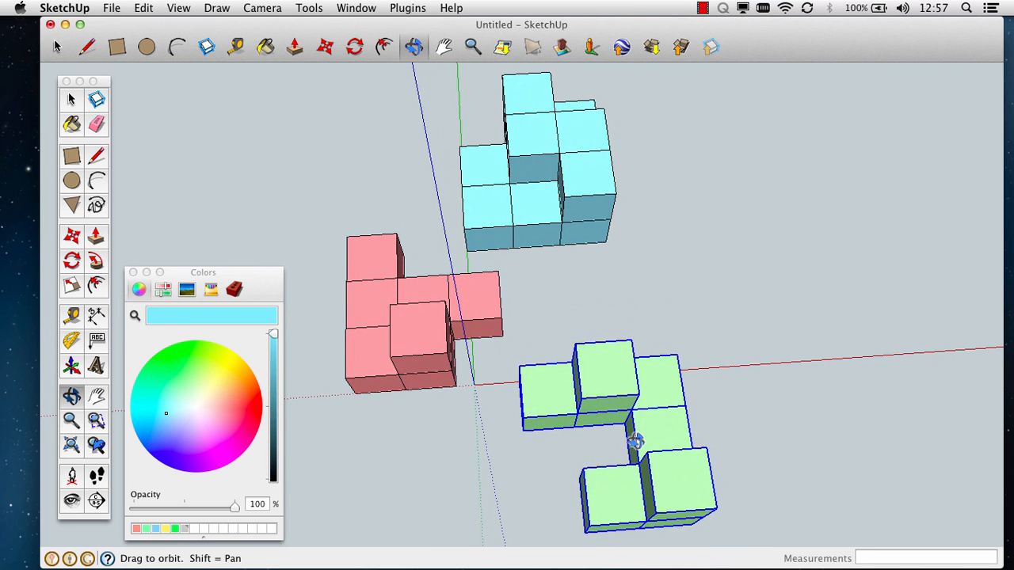
left_click_drag(583, 197, 563, 302)
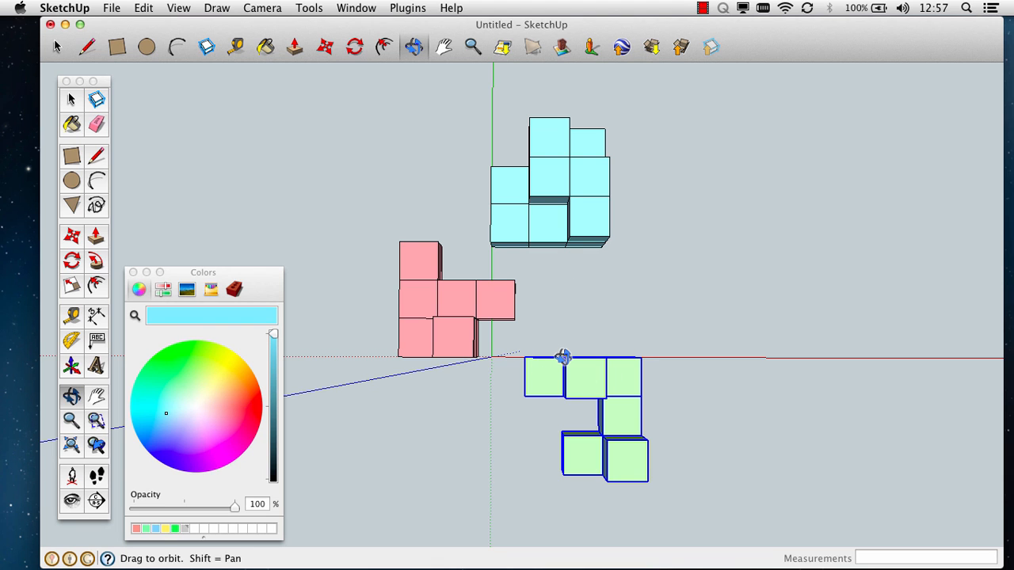
left_click_drag(562, 358, 567, 284)
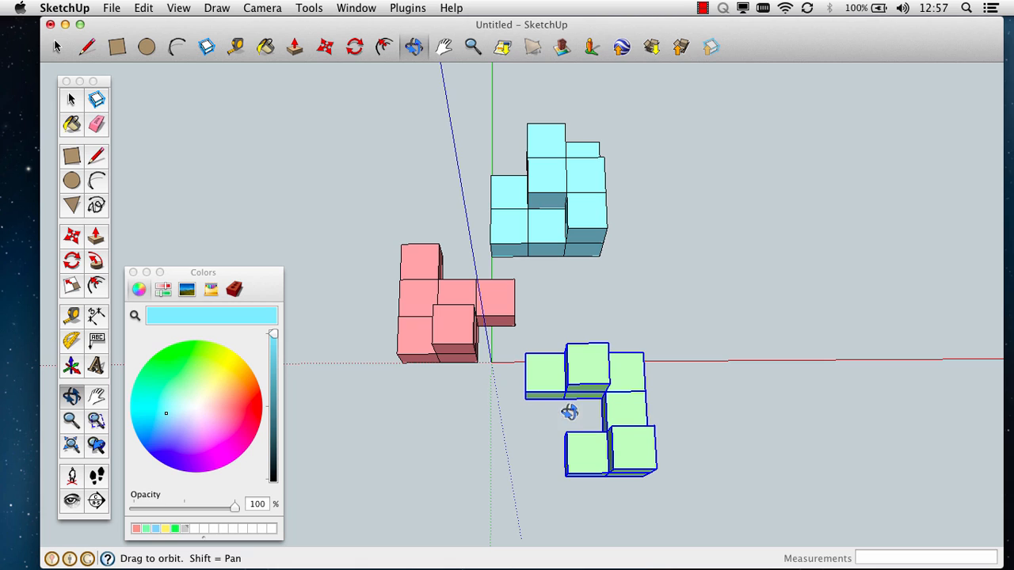
mouse_move(692, 346)
left_mouse_down()
mouse_move(436, 310)
mouse_move(422, 287)
left_mouse_up()
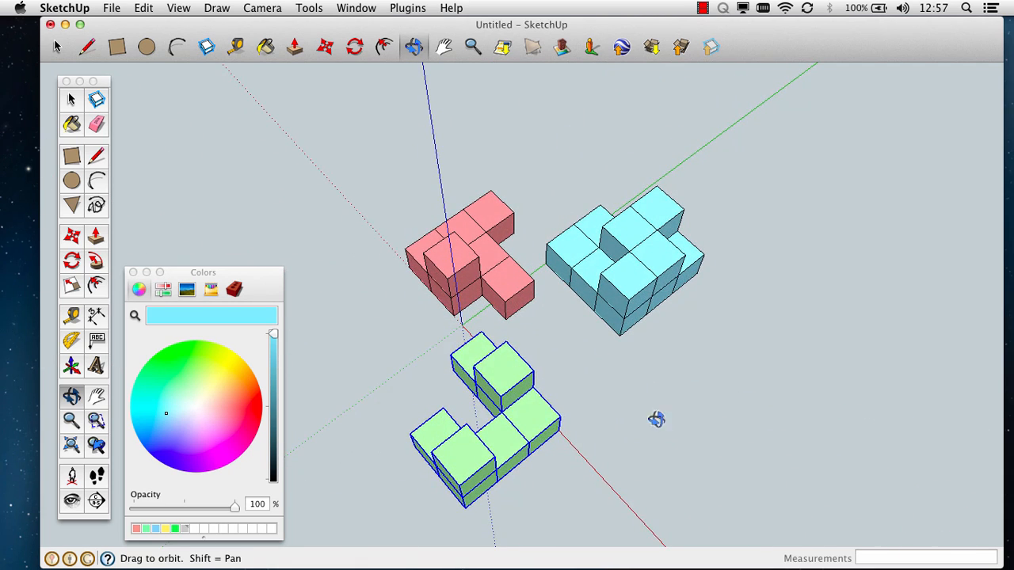
mouse_move(656, 419)
left_mouse_down()
mouse_move(507, 287)
mouse_move(477, 290)
mouse_move(449, 314)
left_mouse_up()
scroll(512, 344, "up", 3)
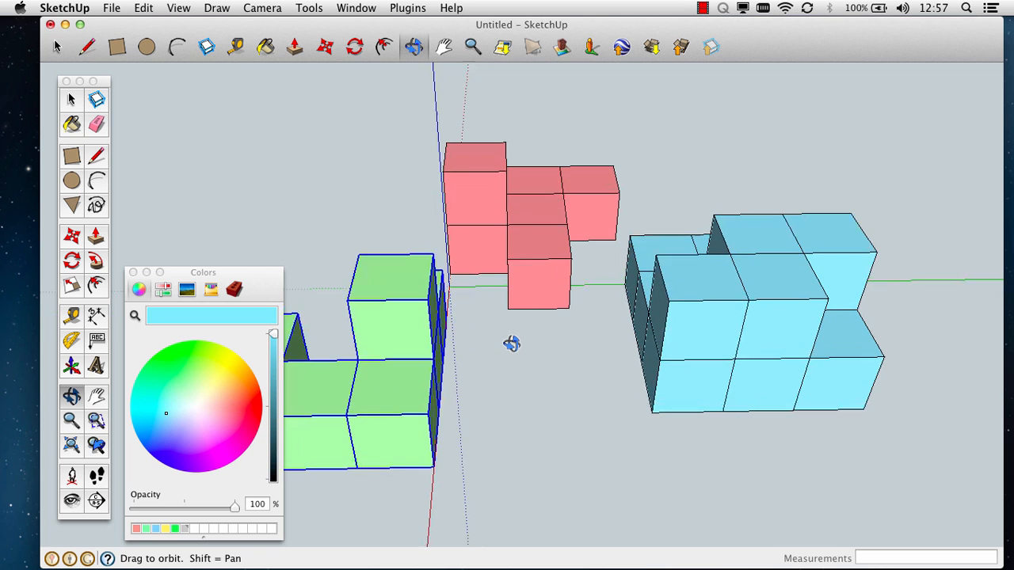
left_click_drag(515, 384, 486, 380)
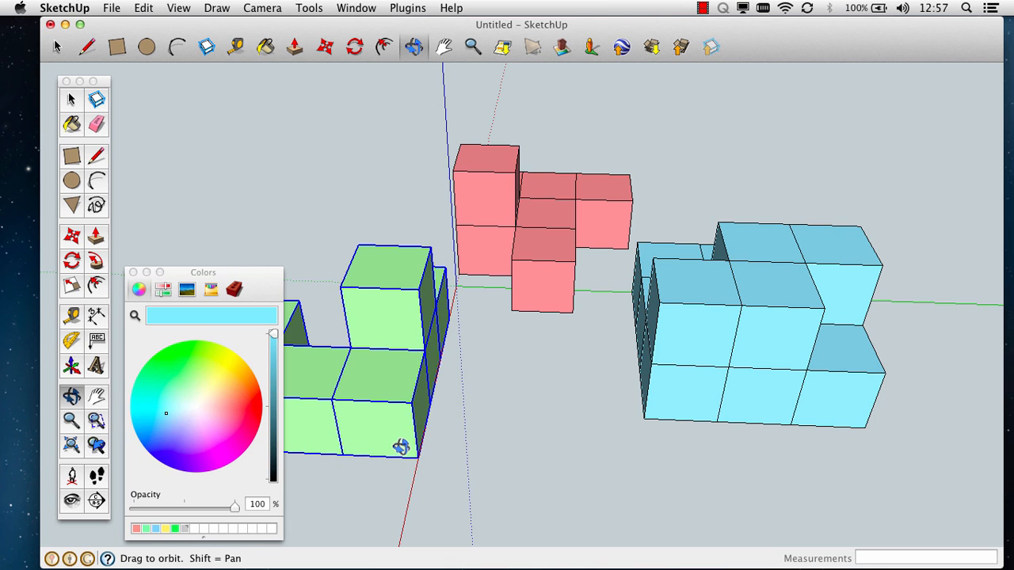
- Move the selected green piece about 23 mm along the green axis, towards the light blue piece
left_click(70, 235)
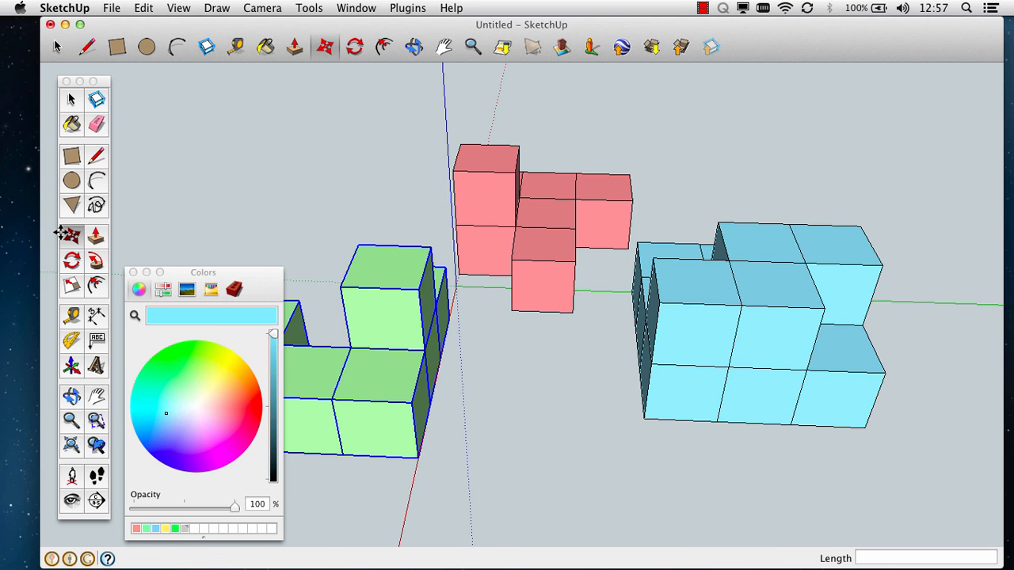
left_click(417, 458)
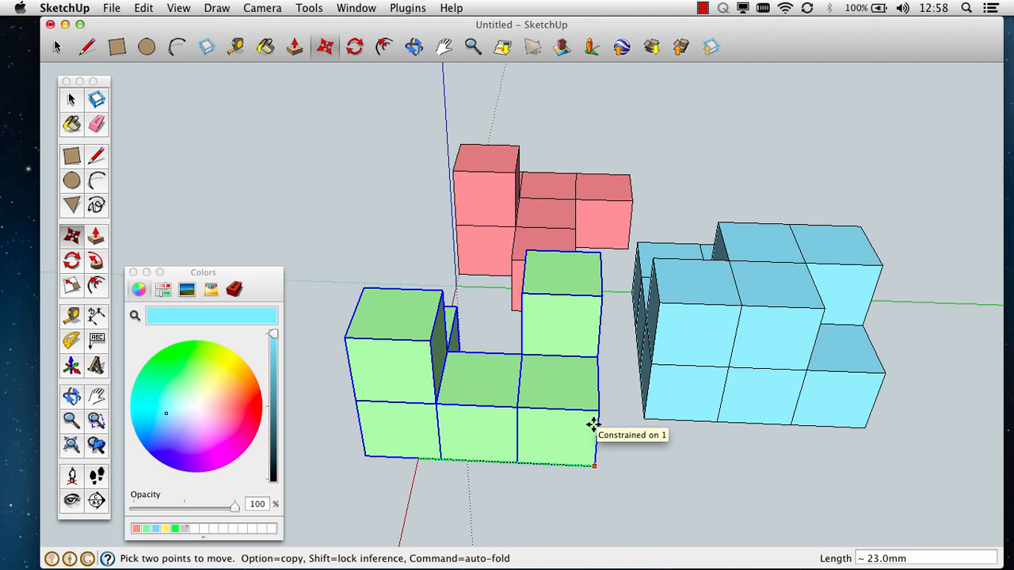
left_click(593, 425)
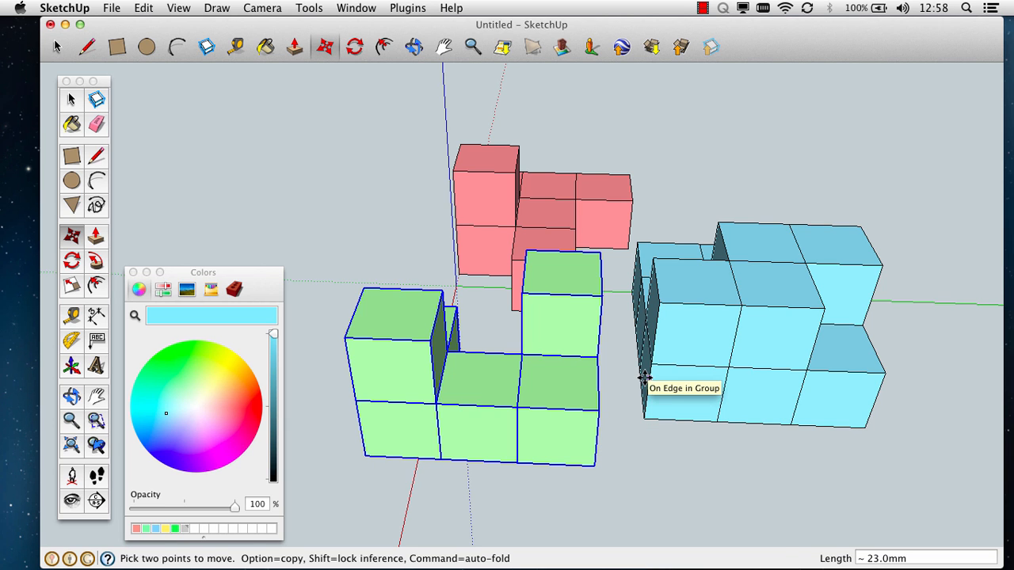
- Check the gaps between all three pieces close up, from overhead, at a distance and at a low angle
key("o")
left_click_drag(673, 389, 723, 415)
left_click_drag(555, 214, 513, 409)
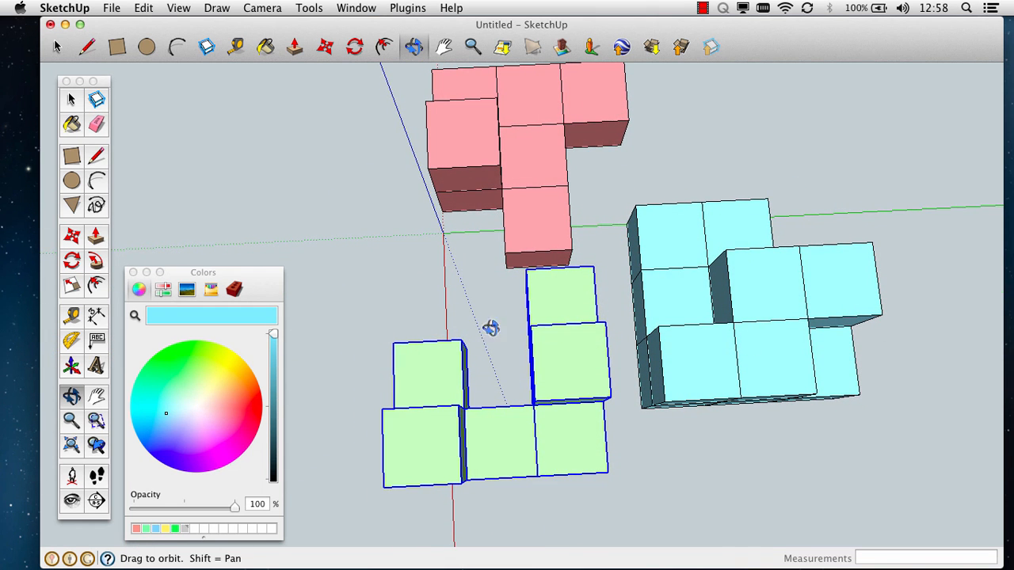
left_click_drag(715, 378, 676, 310)
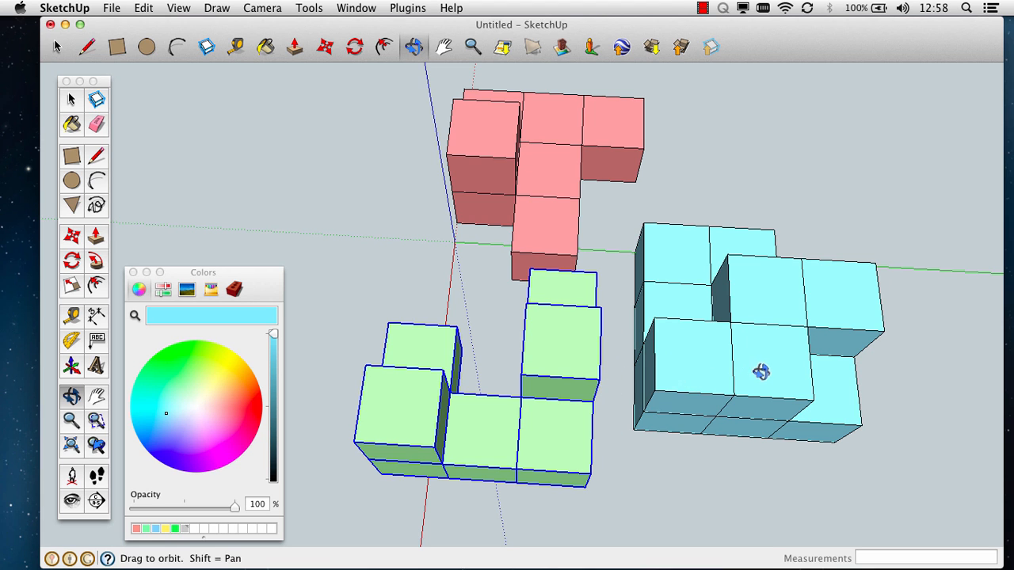
scroll(670, 312, "down", 5)
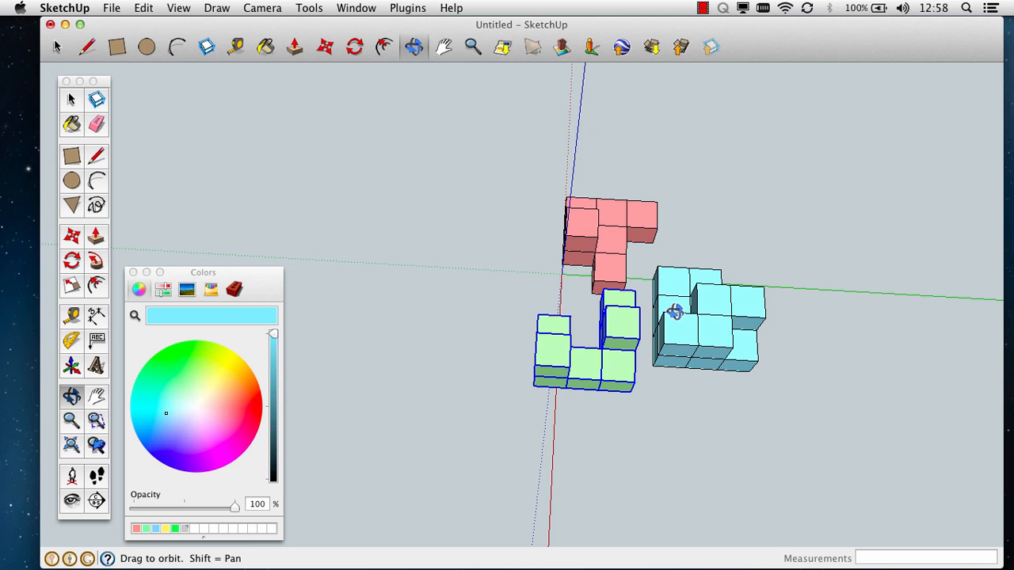
left_click_drag(635, 293, 633, 118)
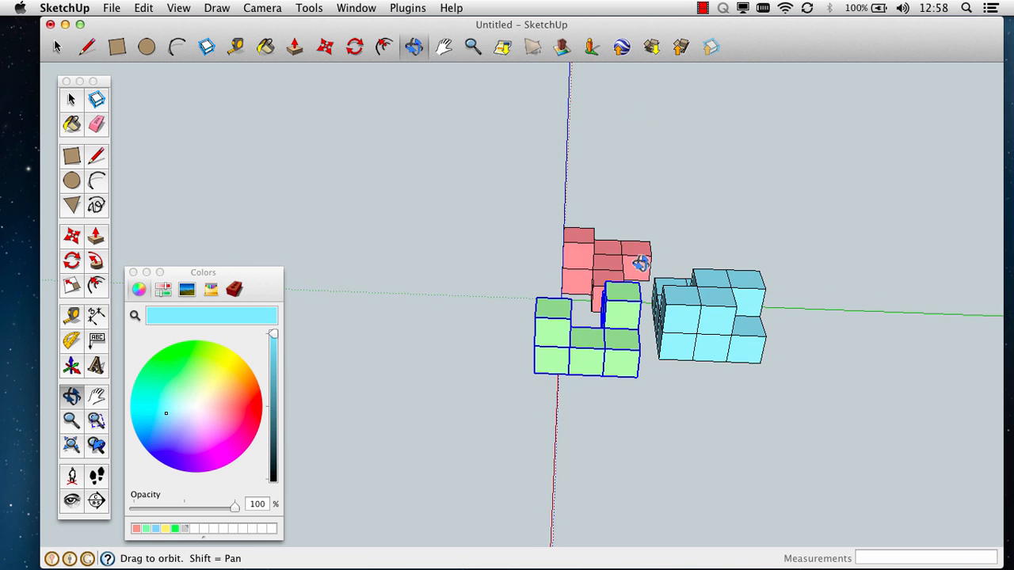
left_click_drag(667, 311, 649, 325)
scroll(651, 327, "up", 2)
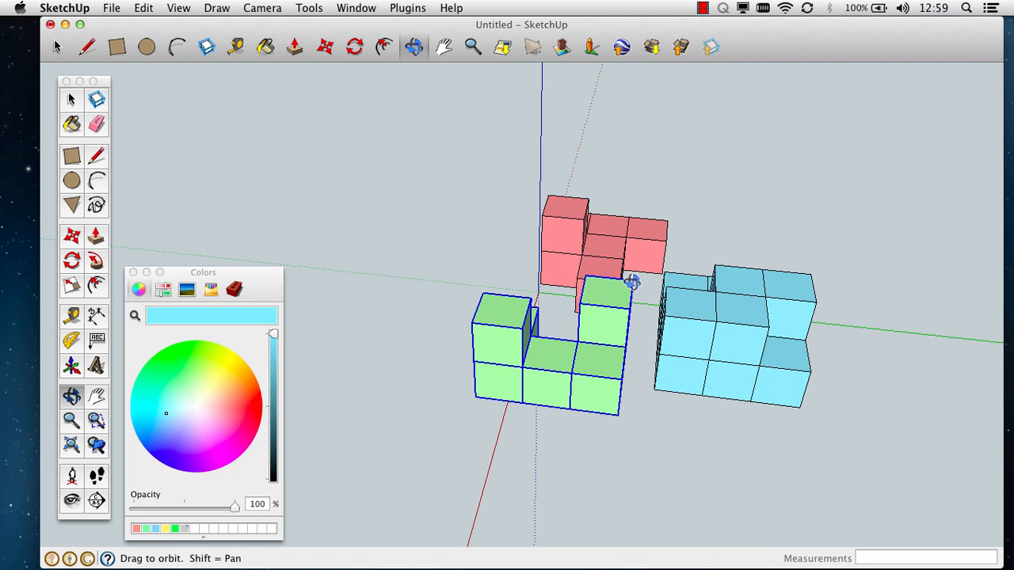
left_click_drag(573, 267, 617, 480)
left_click_drag(591, 204, 603, 241)
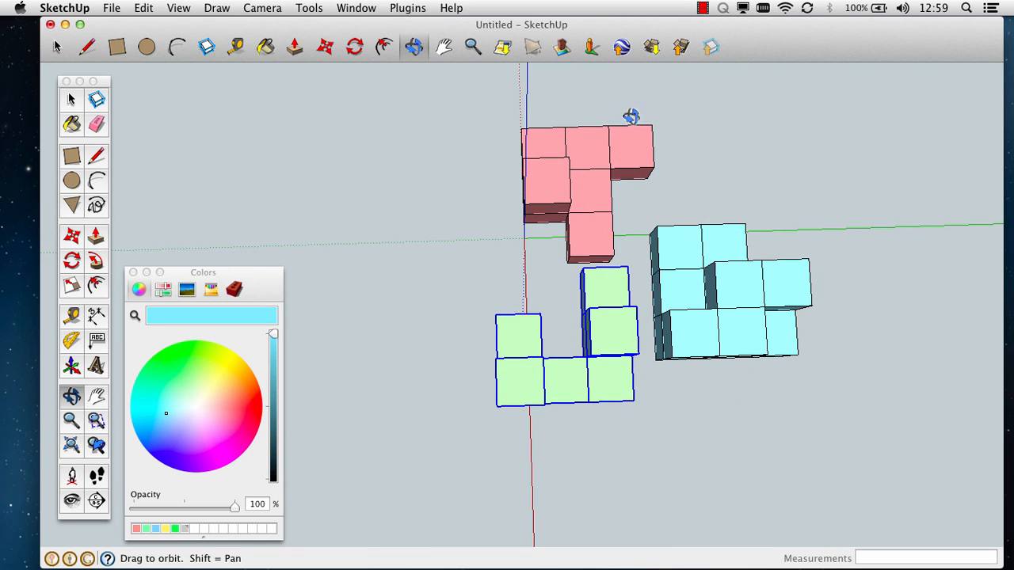
left_click_drag(729, 314, 639, 112)
left_click_drag(734, 337, 741, 315)
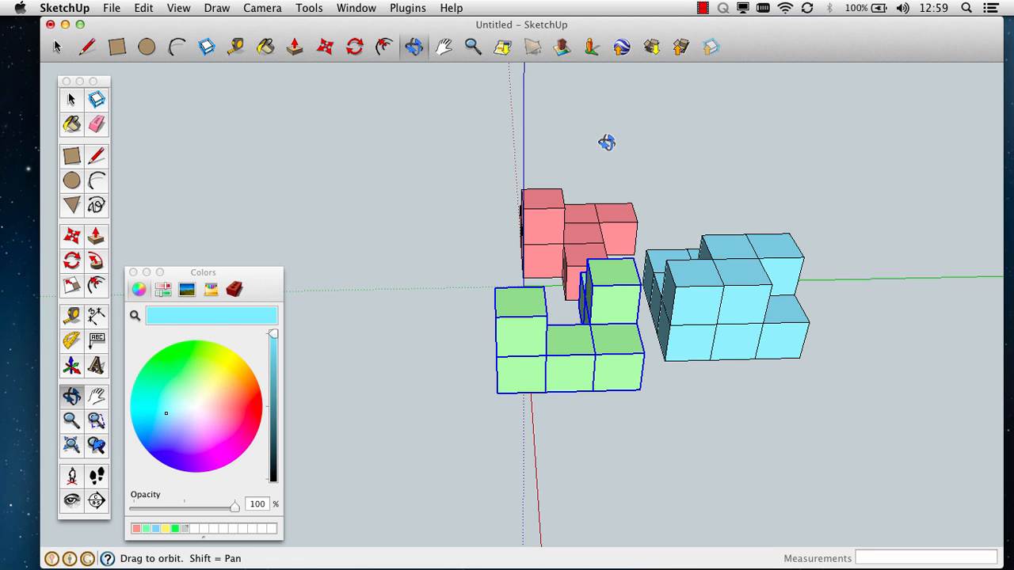
- Save the model to the Desktop under a file name combining "cube", the author's surname and "ver 1", separated by dashes
left_click(112, 7)
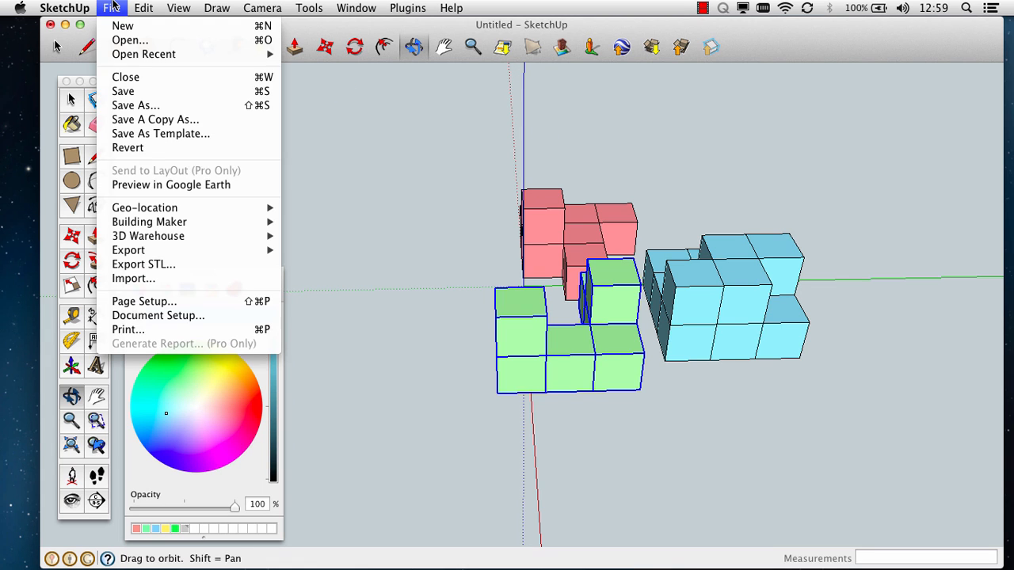
left_click(160, 104)
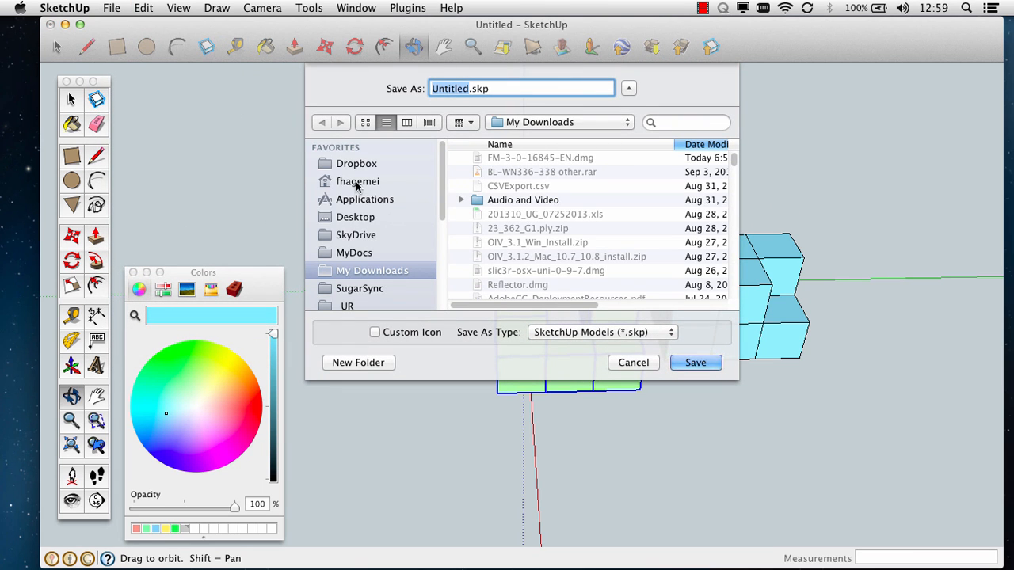
left_click(379, 222)
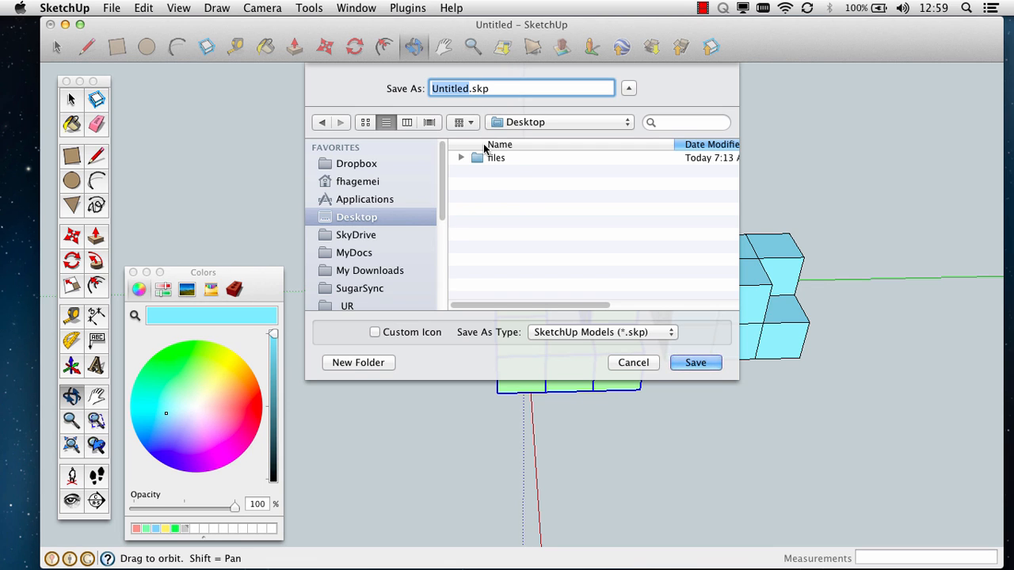
type("cube pr")
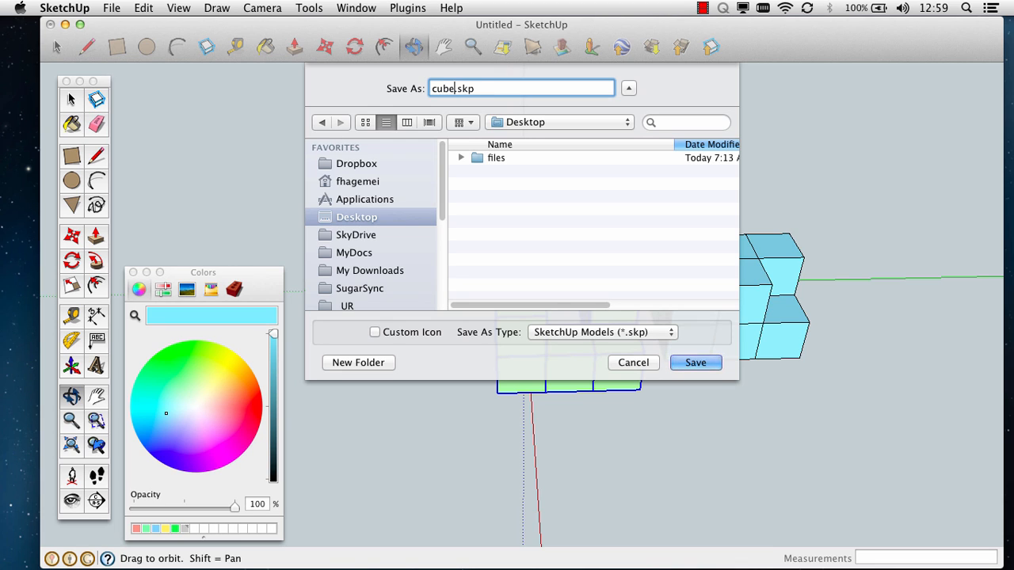
type("oject")
key("BackSpace")
key("BackSpace")
key("BackSpace")
key("BackSpace")
key("BackSpace")
key("BackSpace")
key("BackSpace")
type("- Hagemeister")
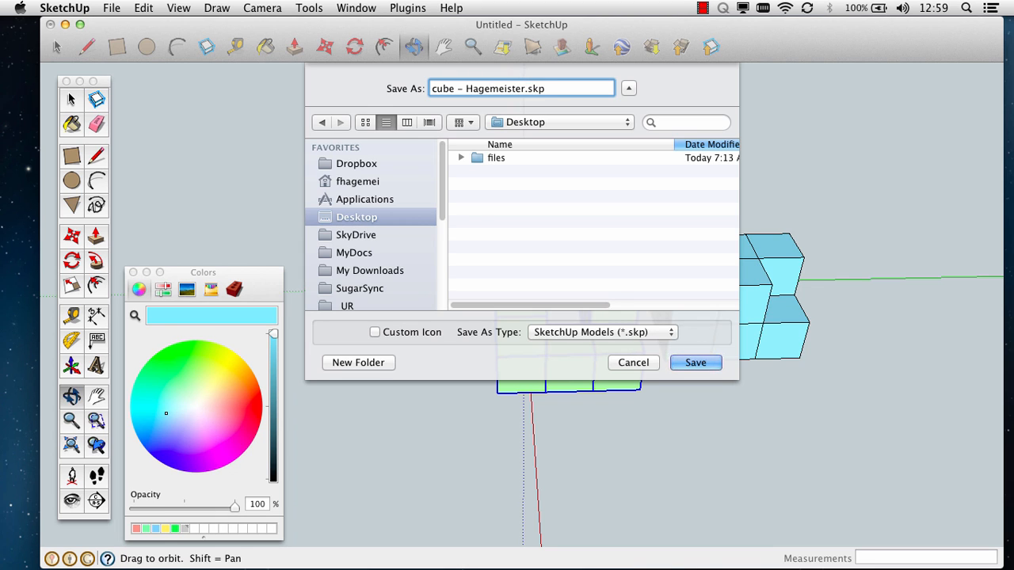
type(" – ver 1")
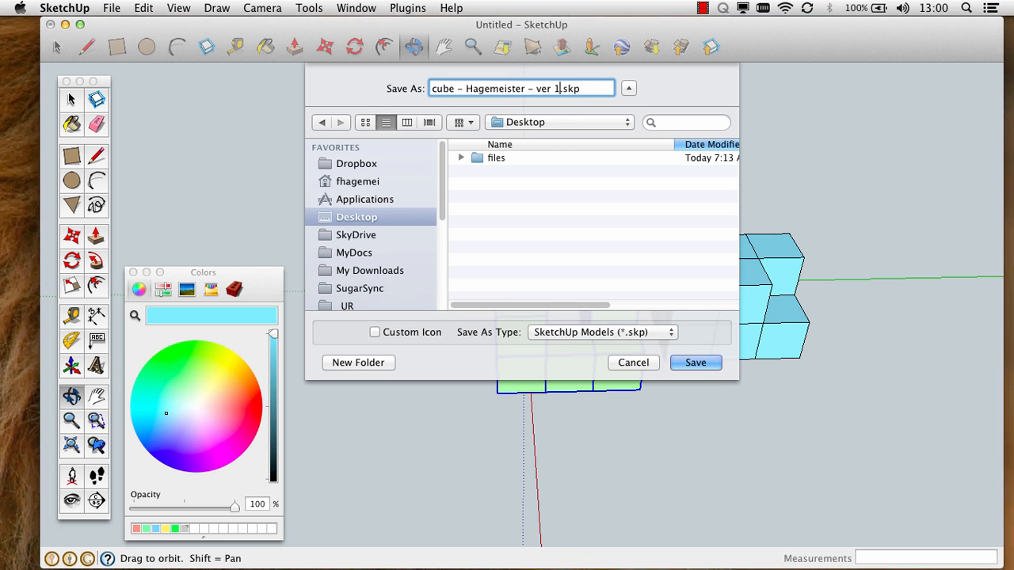
key("Return")
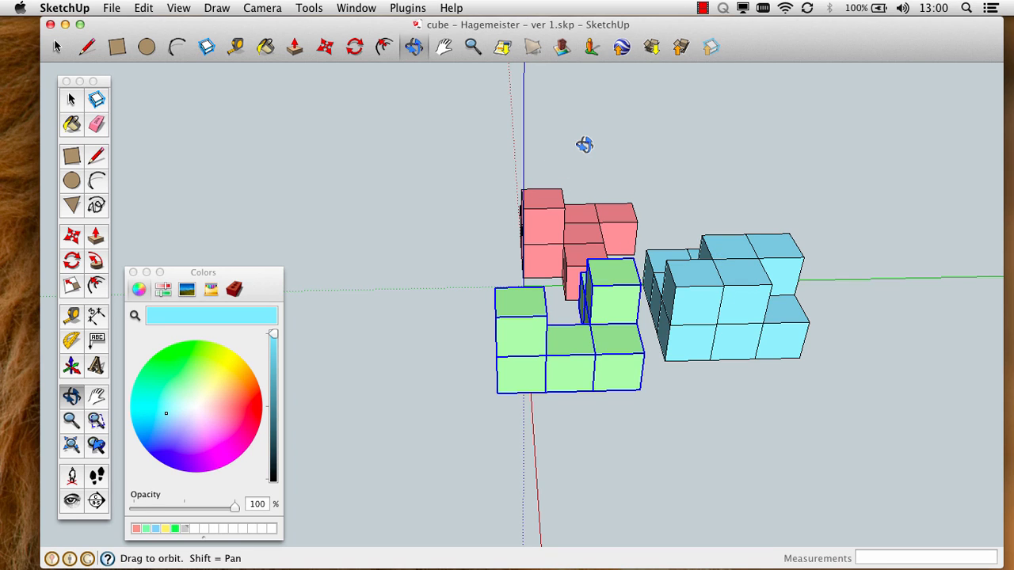
- Save the model again to the Desktop as a new file with the same name but ending in "ver 2"
left_click(112, 8)
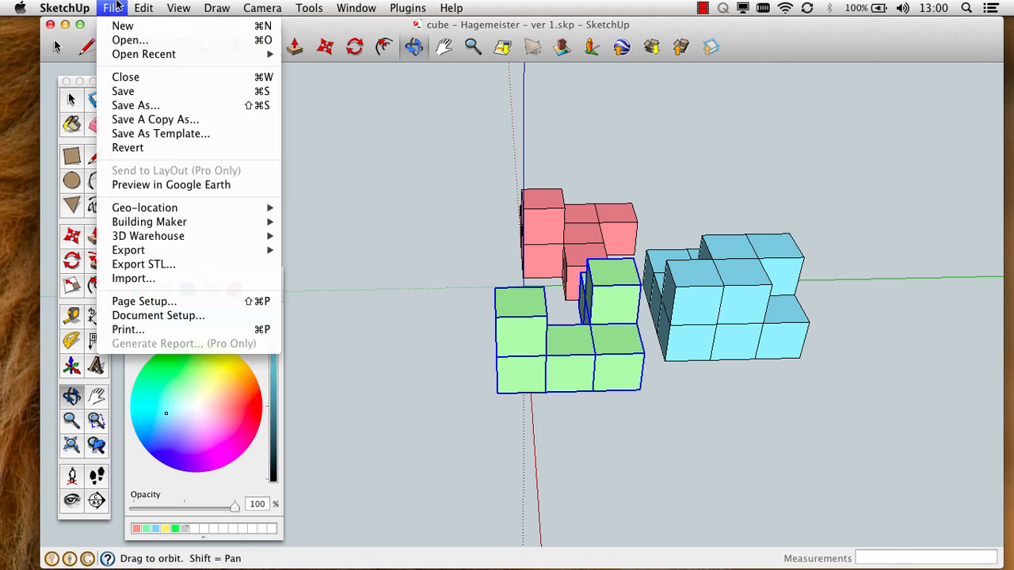
left_click(150, 105)
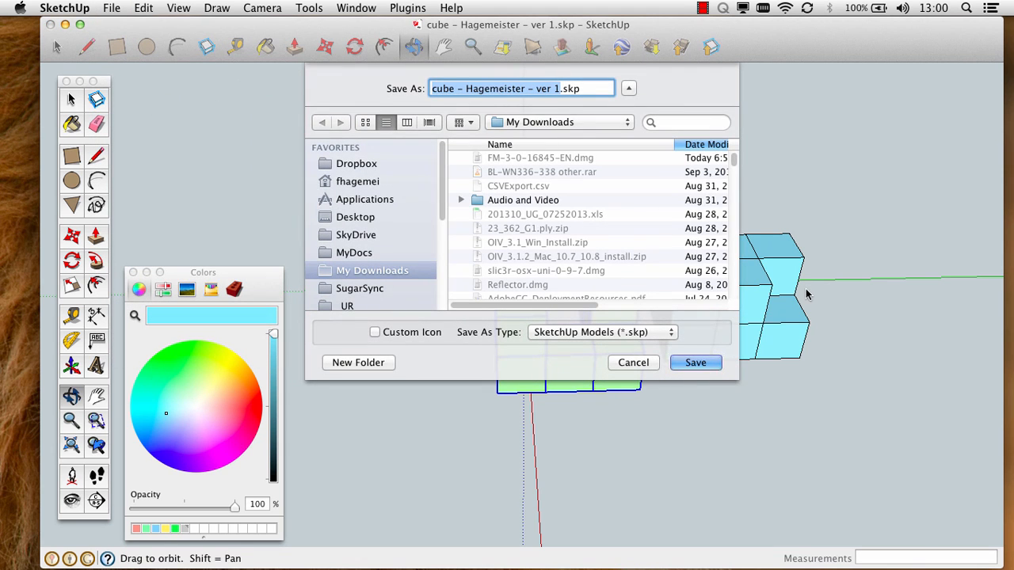
left_click(560, 87)
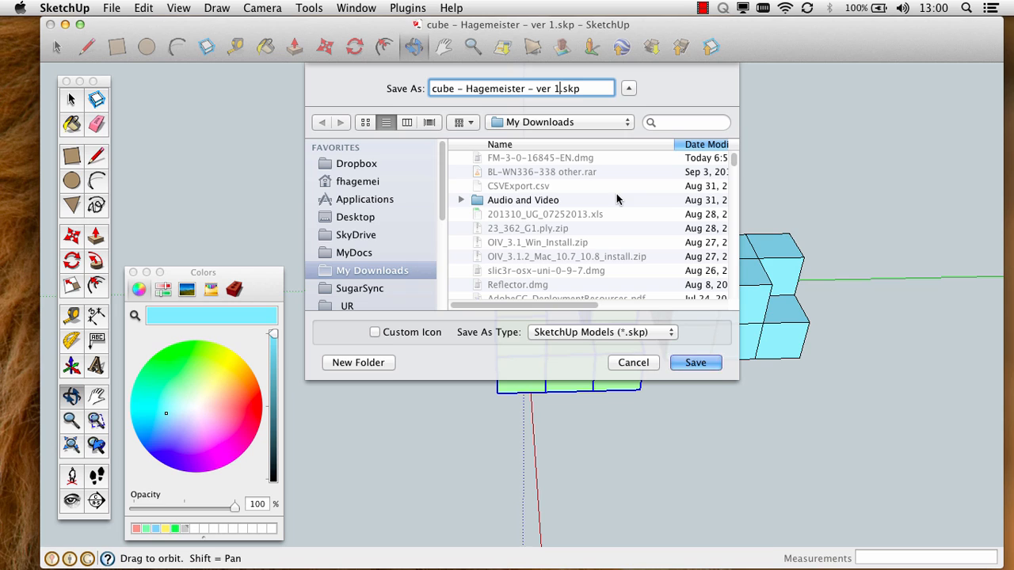
key("BackSpace")
type("2")
left_click(361, 218)
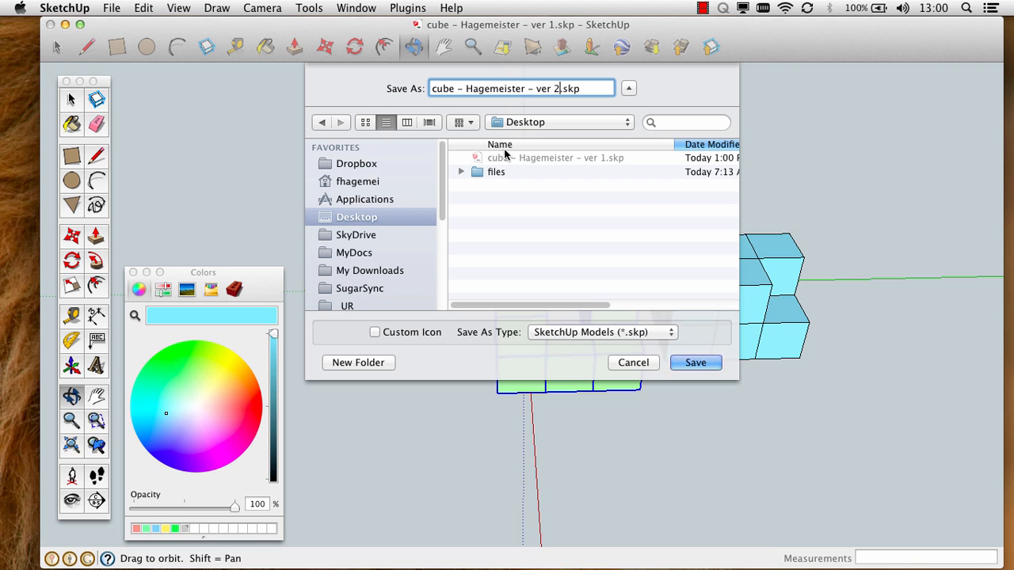
left_click(692, 363)
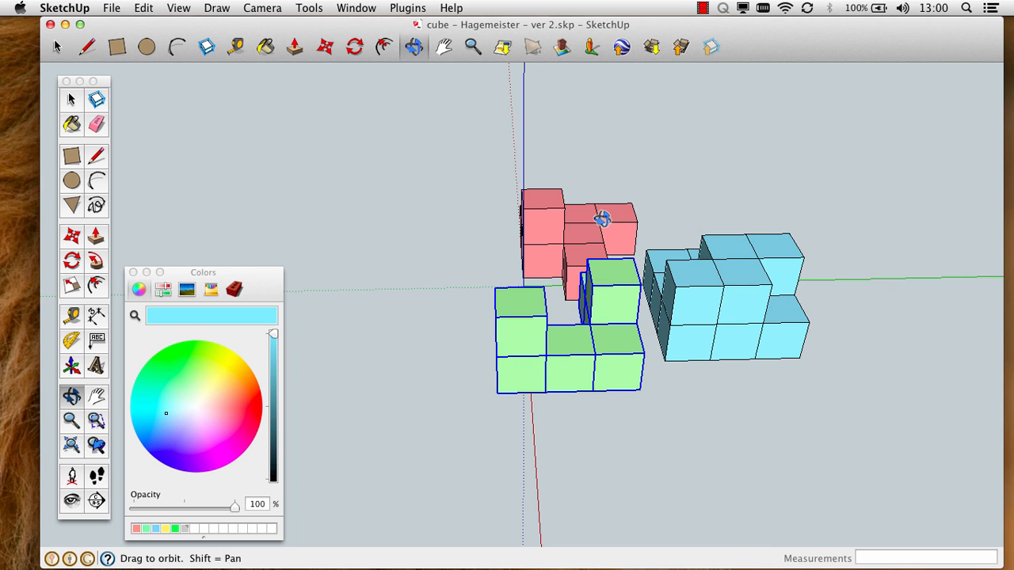
left_click_drag(613, 219, 642, 409)
left_click_drag(618, 182, 484, 130)
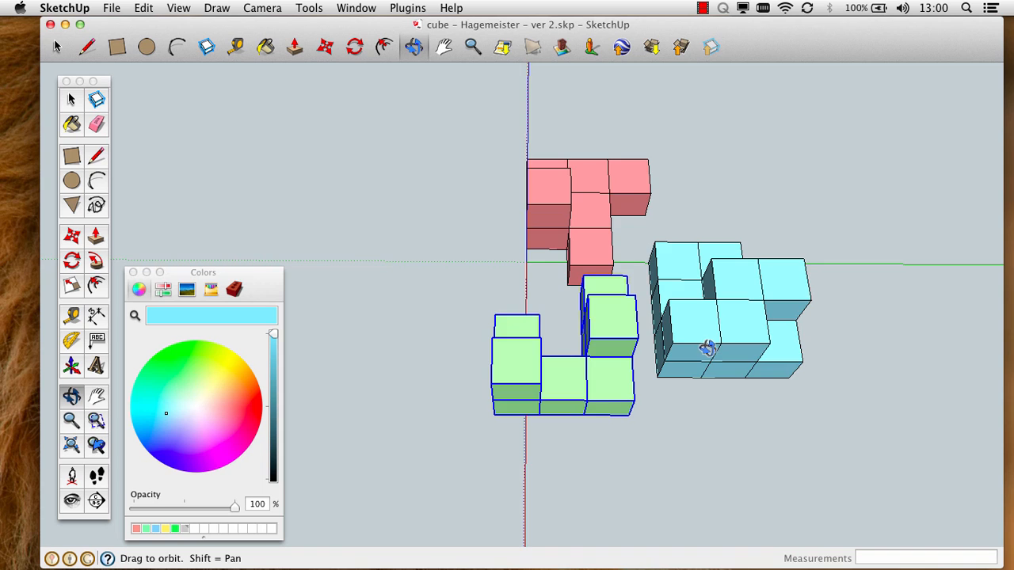
- Examine how the red, green and light blue pieces fit together from several sides, close up and at a distance, and clear the selection
left_click_drag(704, 346, 736, 283)
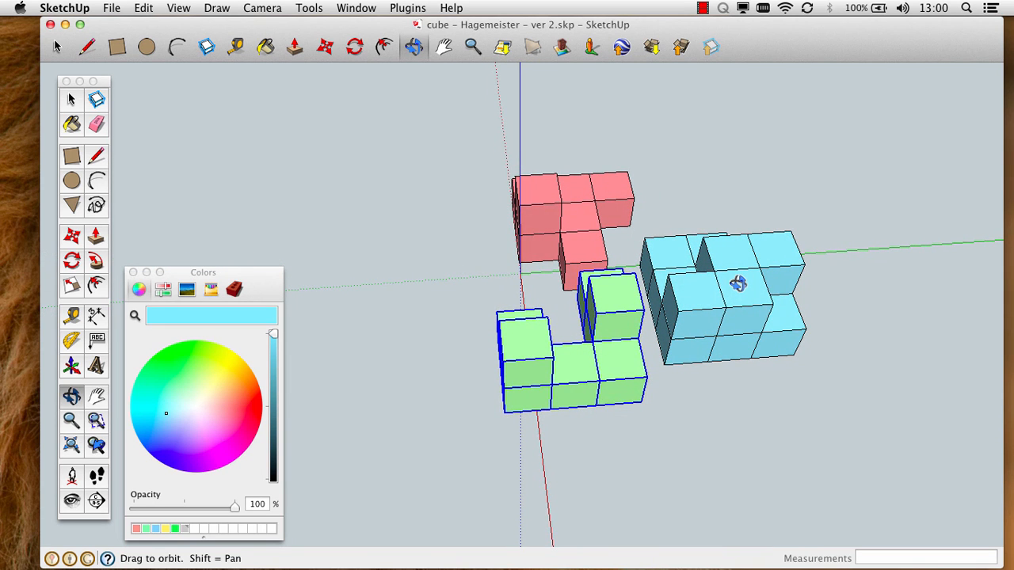
key("shift")
left_click_drag(898, 267, 799, 265)
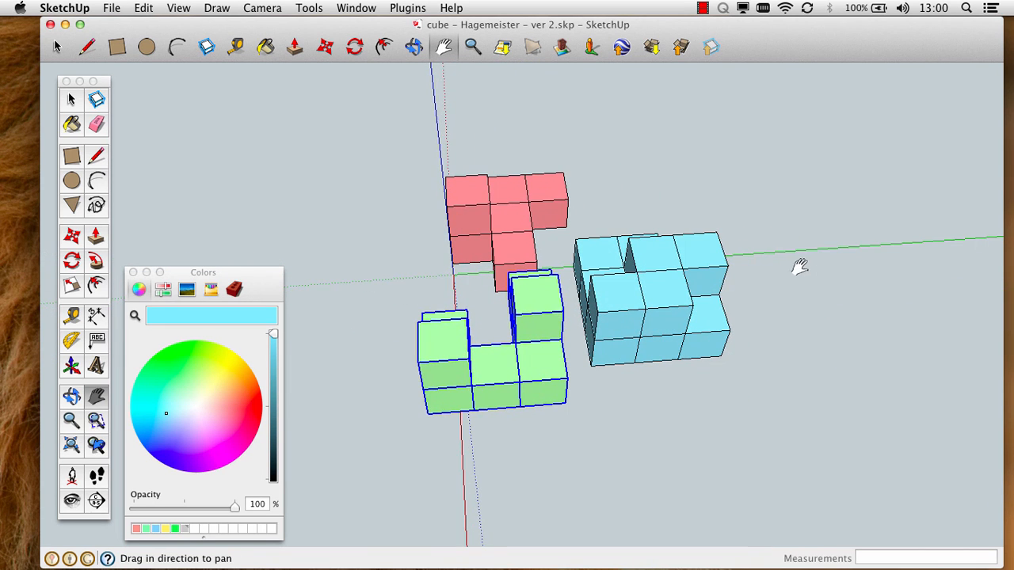
scroll(512, 287, "up", 3)
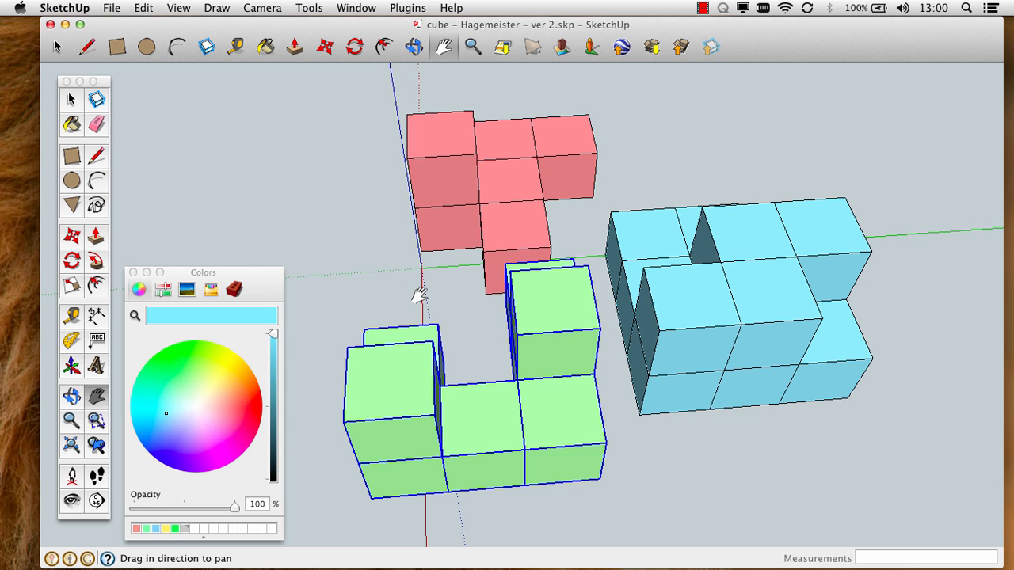
key("o")
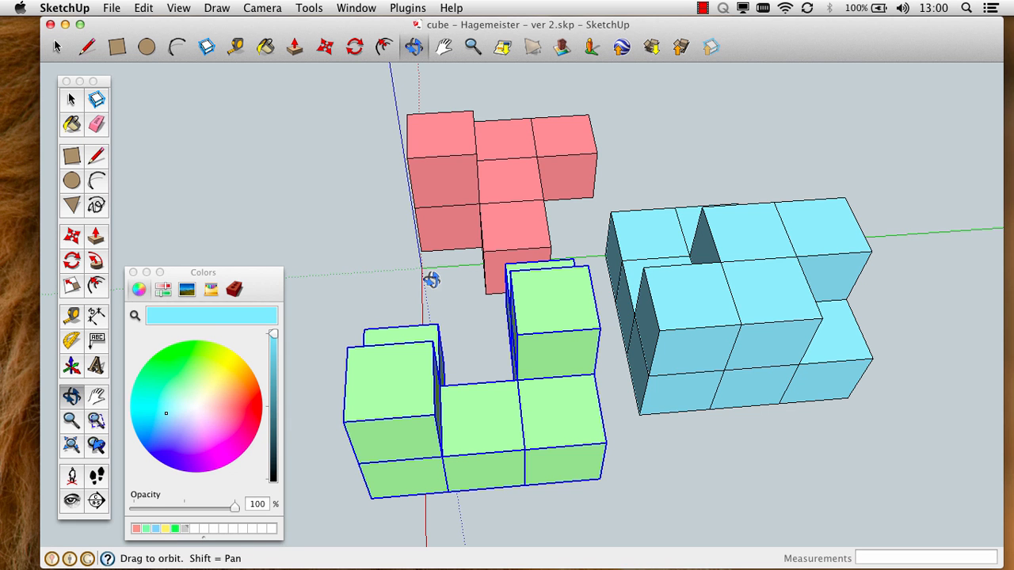
left_click_drag(431, 280, 825, 266)
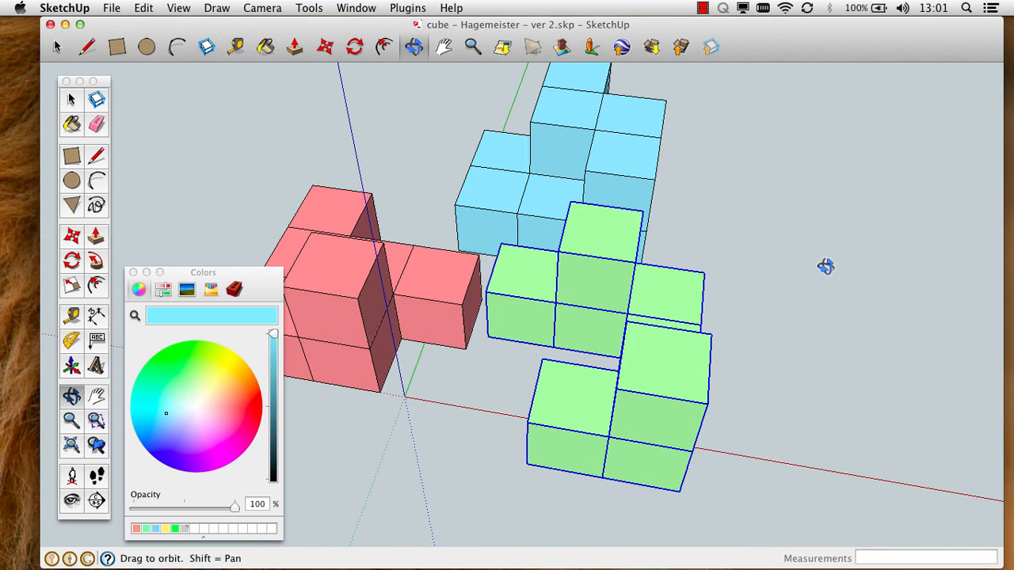
left_click_drag(490, 302, 536, 376)
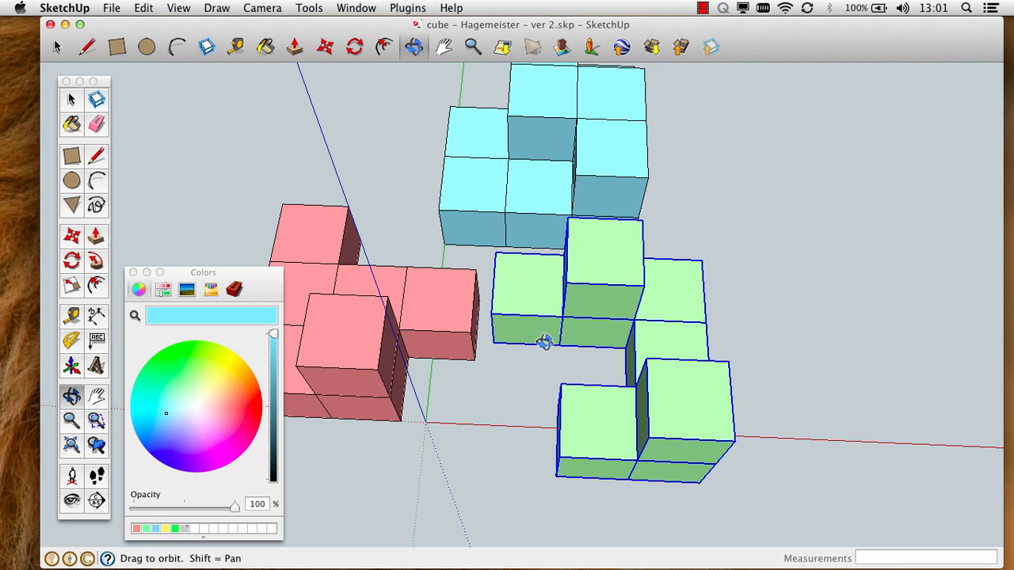
scroll(543, 341, "up", 2)
left_click_drag(543, 341, 565, 378)
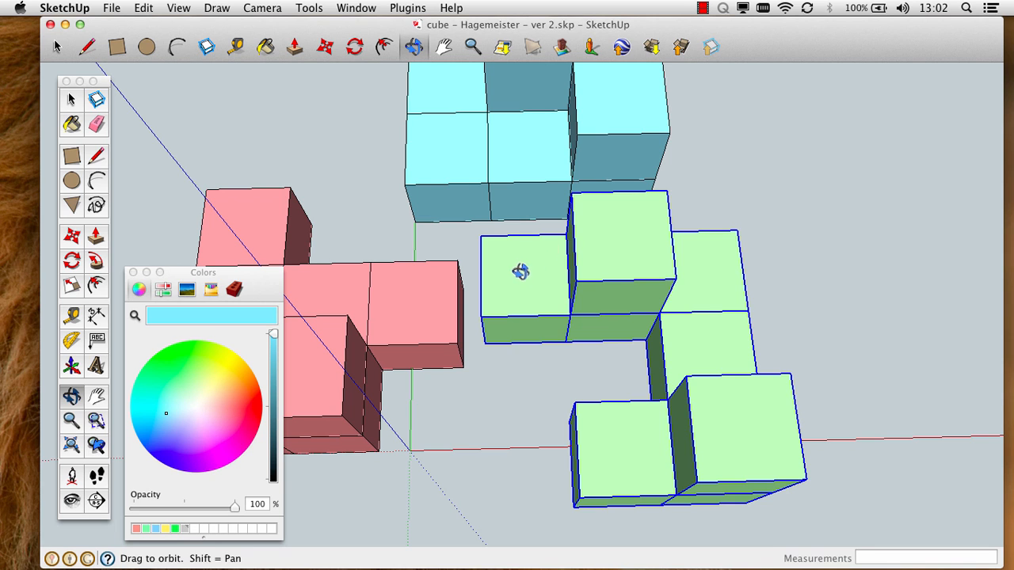
left_click_drag(538, 373, 589, 339)
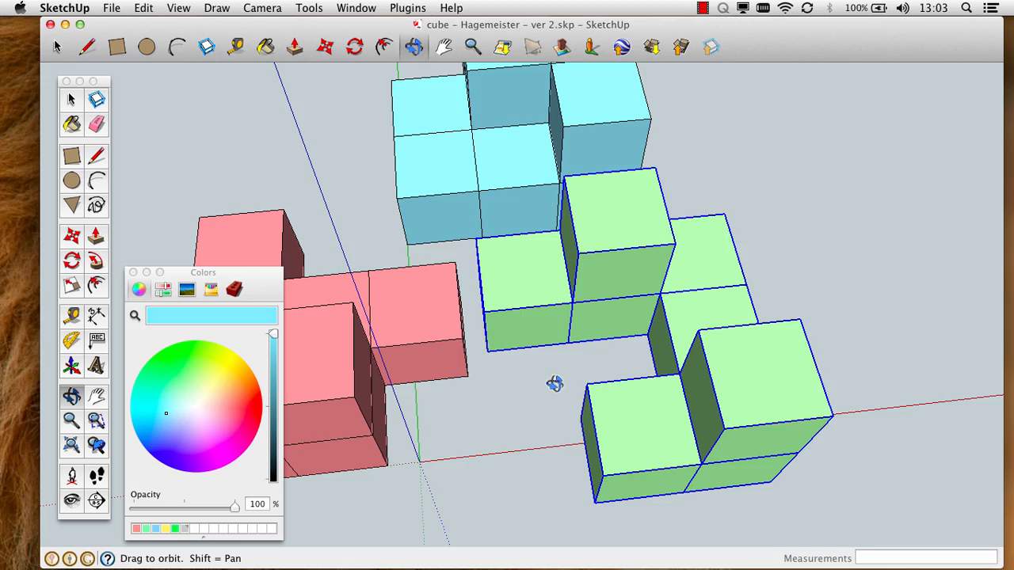
left_click_drag(593, 433, 708, 296)
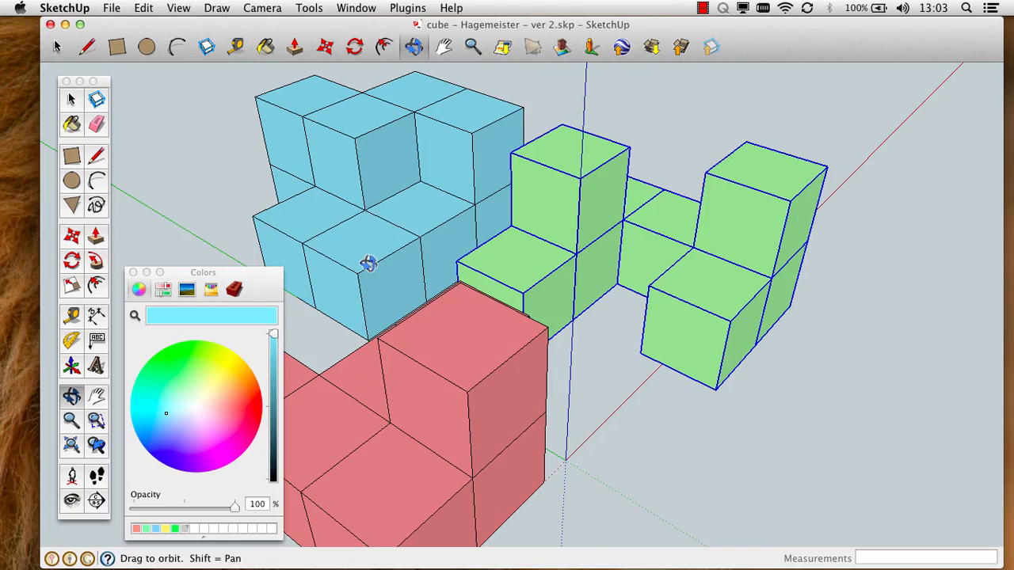
left_click_drag(368, 264, 807, 327)
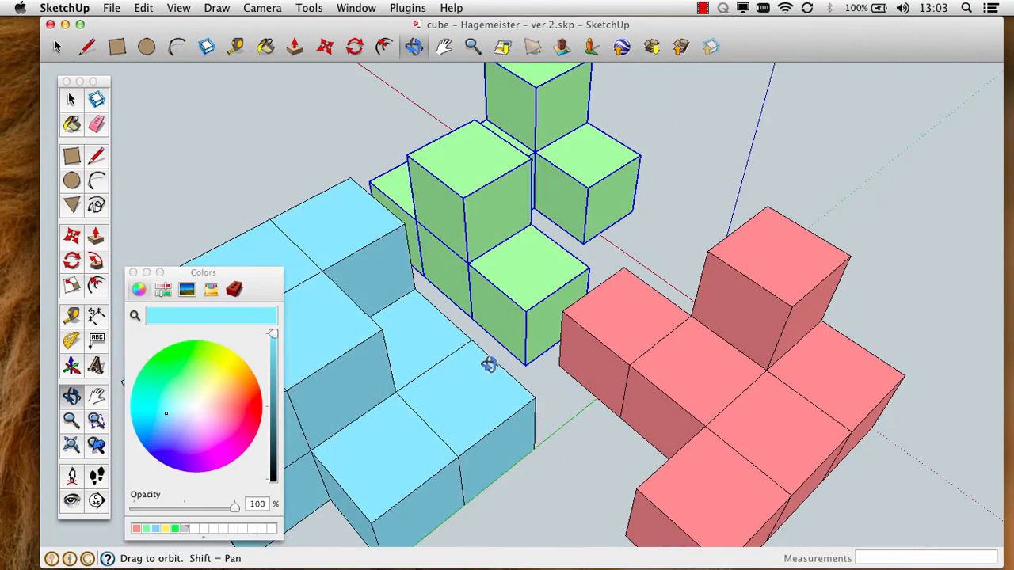
left_click_drag(489, 364, 642, 378)
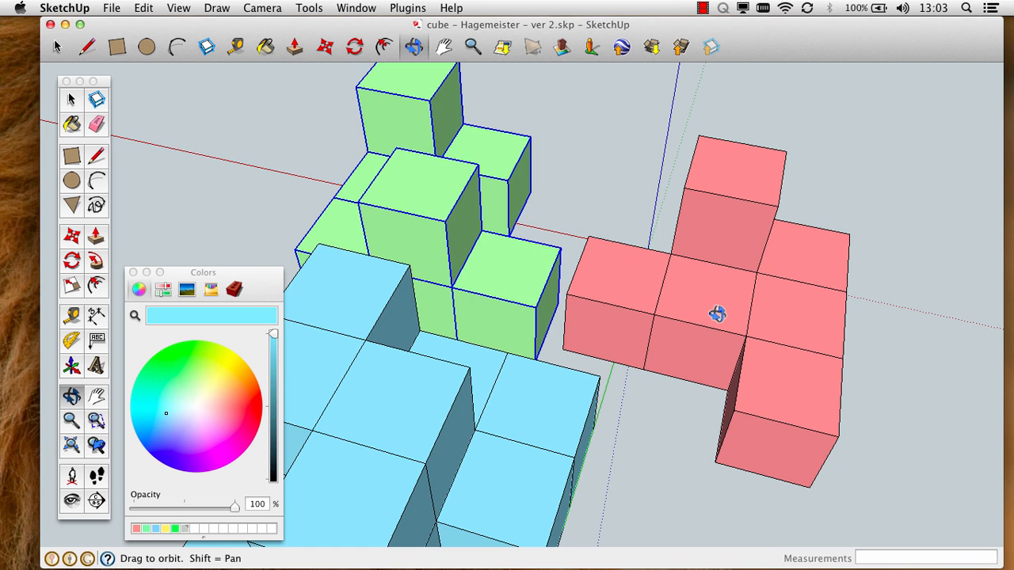
left_click_drag(729, 299, 590, 335)
scroll(590, 336, "down", 3)
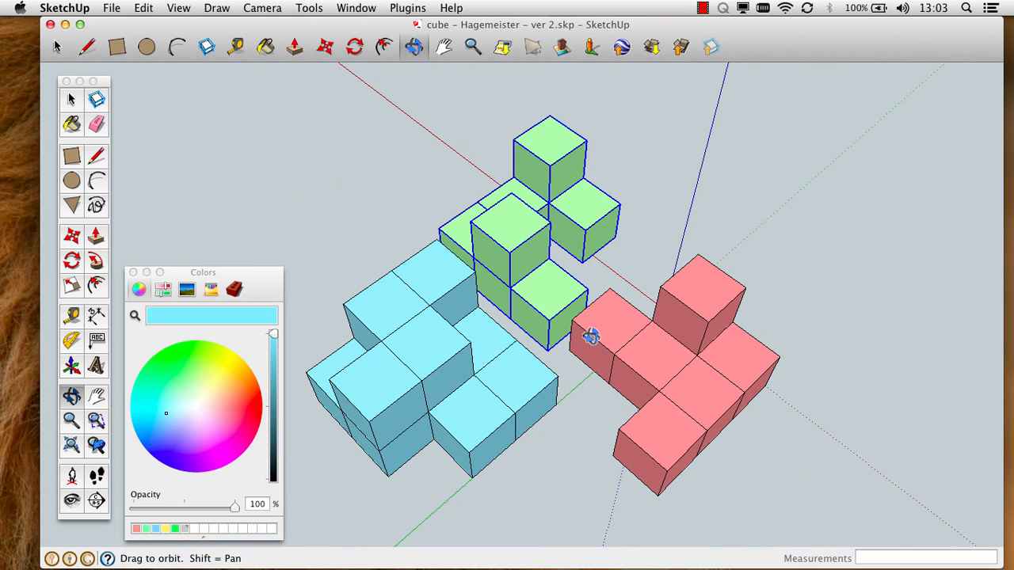
left_click(71, 99)
left_click(287, 117)
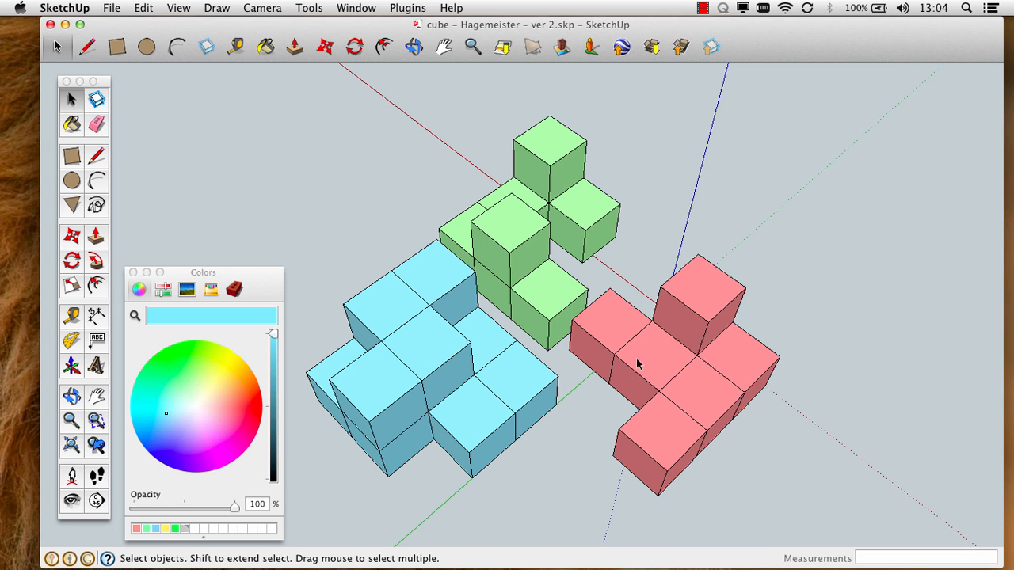
double_click(626, 331)
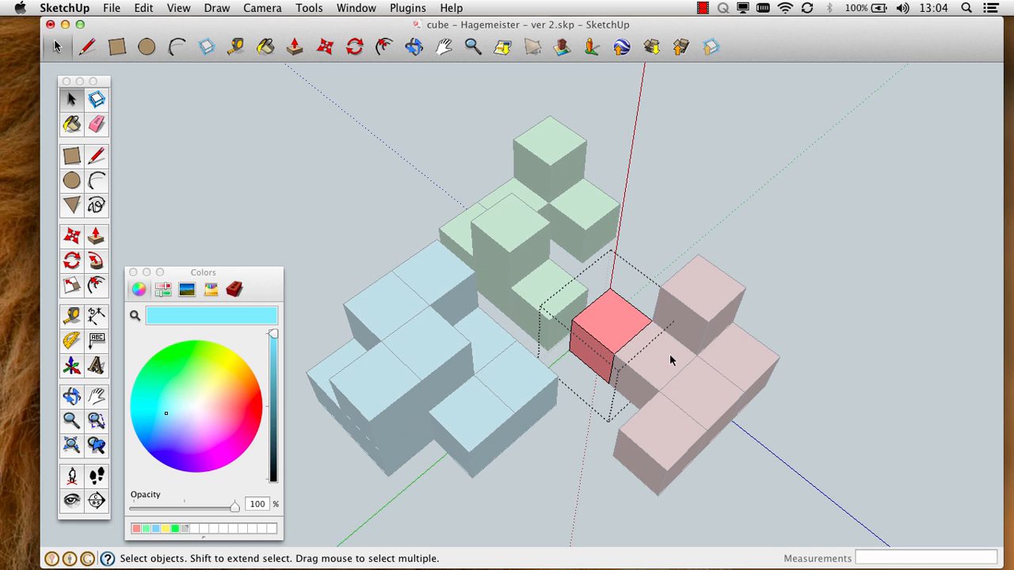
scroll(670, 360, "up", 2)
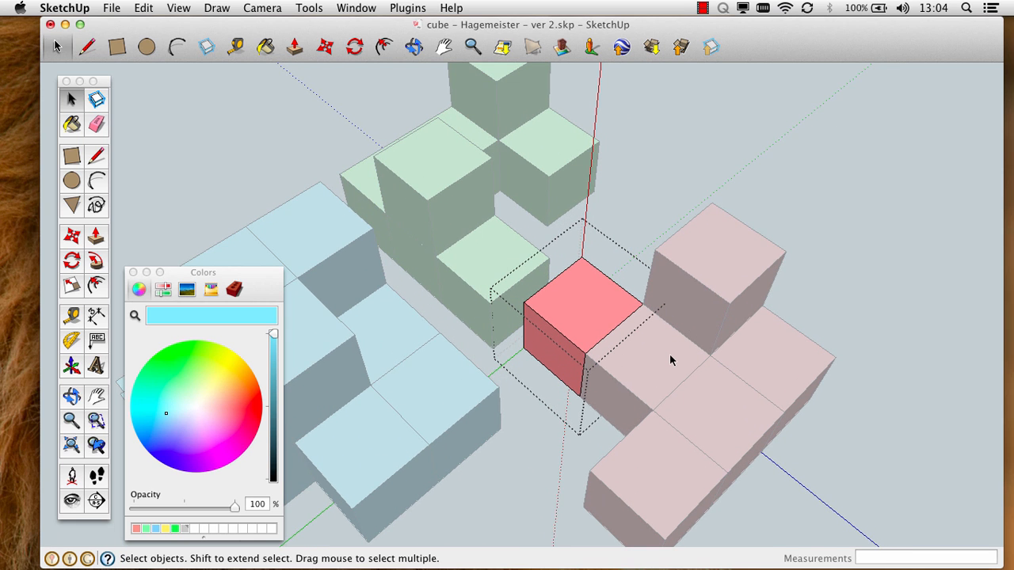
left_click(763, 192)
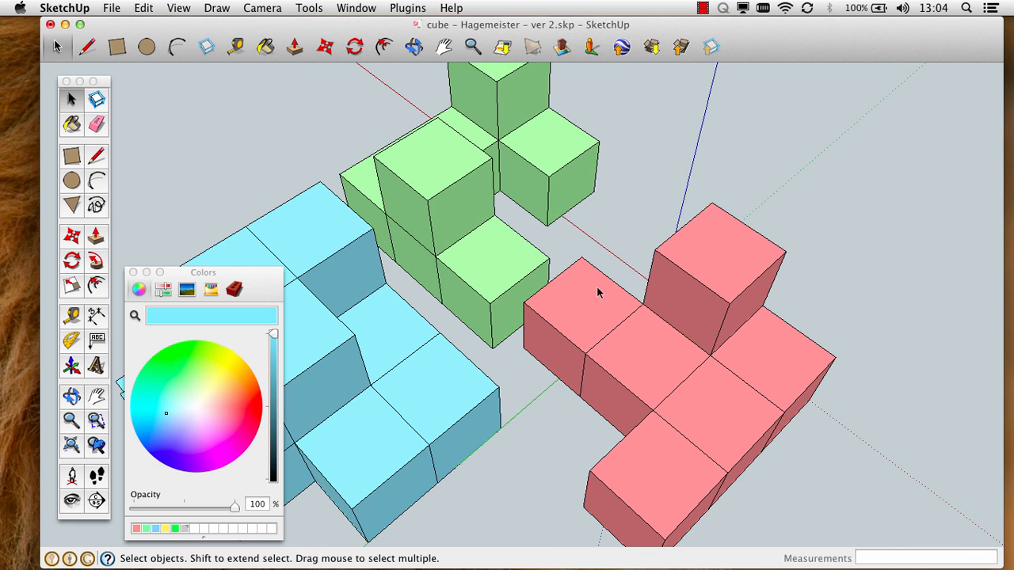
scroll(617, 297, "down", 2)
scroll(617, 296, "down", 1)
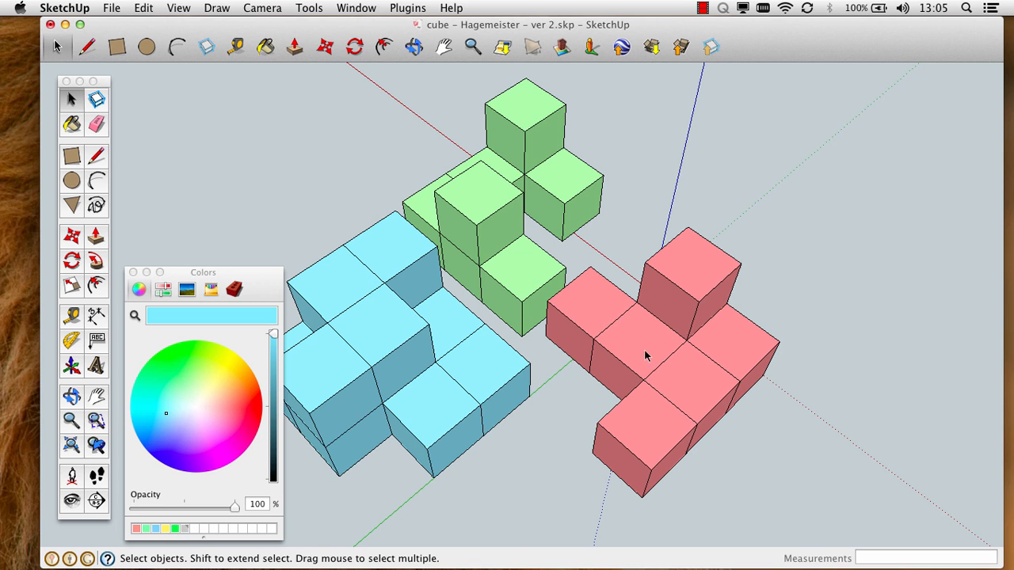
- Open the red piece's end cube nearest the green piece and paint its top face white
left_click(609, 309)
double_click(598, 309)
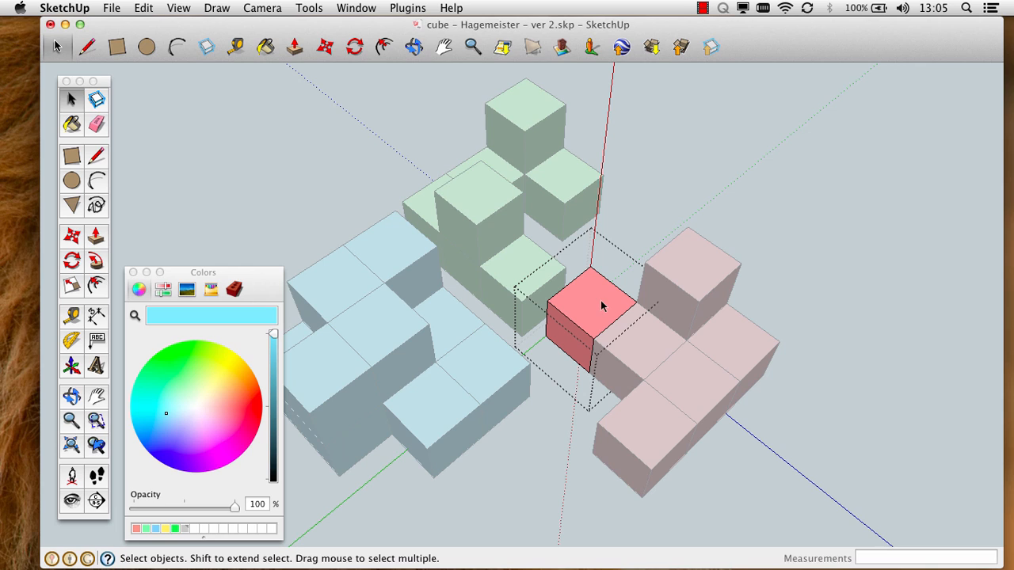
left_click(602, 307)
left_click_drag(167, 412, 196, 409)
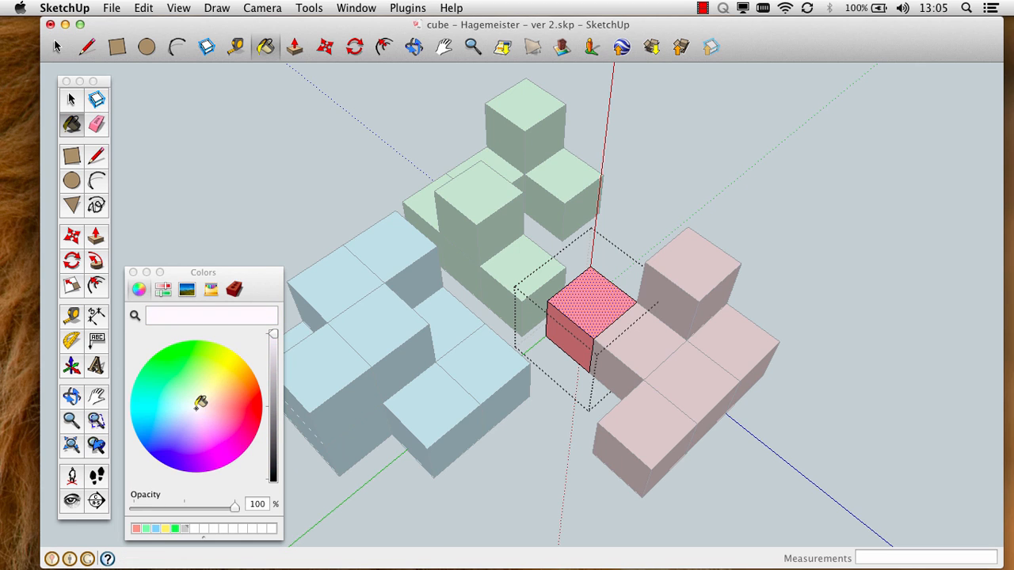
left_click(605, 295)
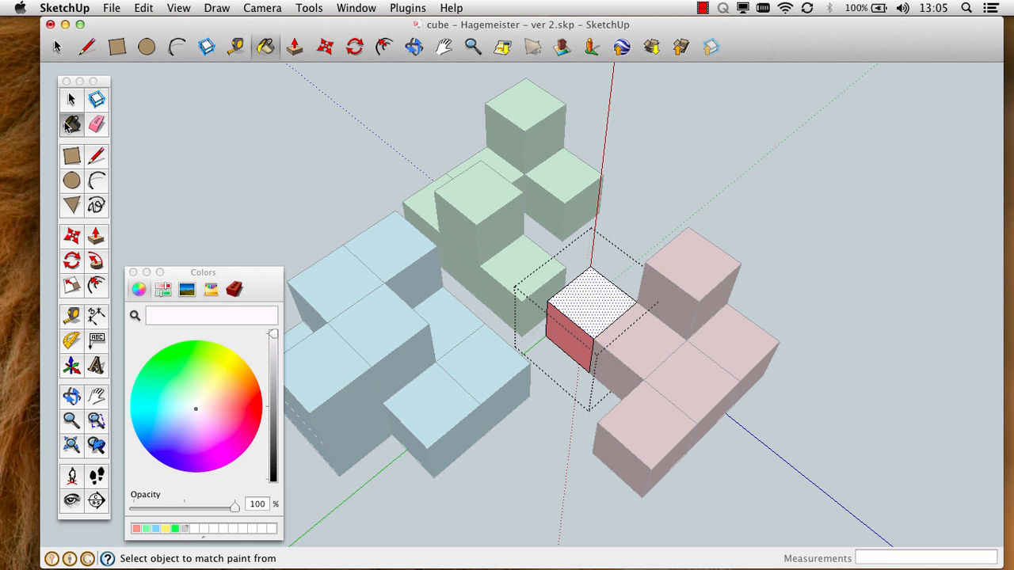
left_click(72, 99)
left_click(720, 179)
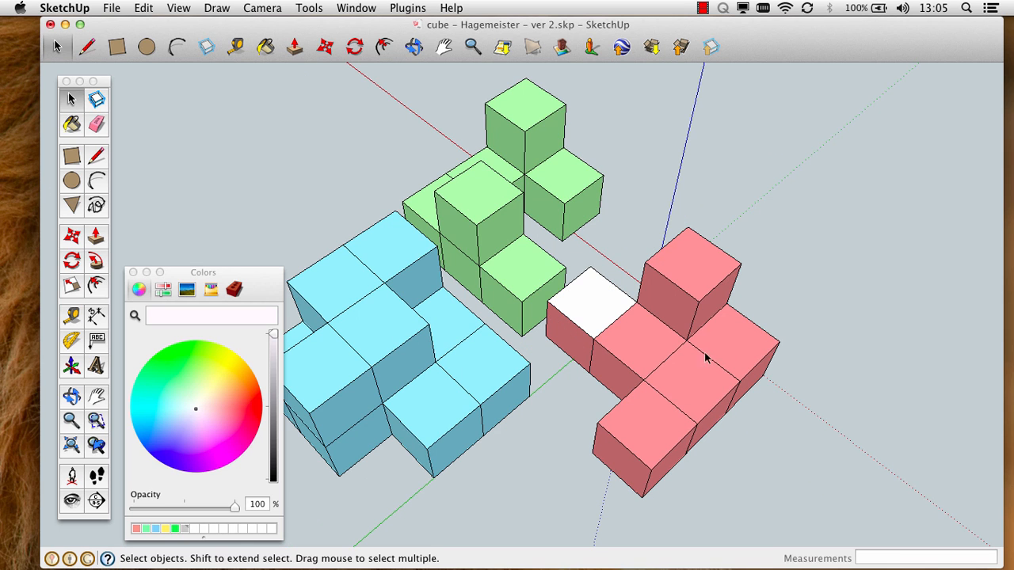
- Paint the top face of the red cube directly beside the white-topped end cube in the same white
double_click(639, 342)
left_click(640, 343)
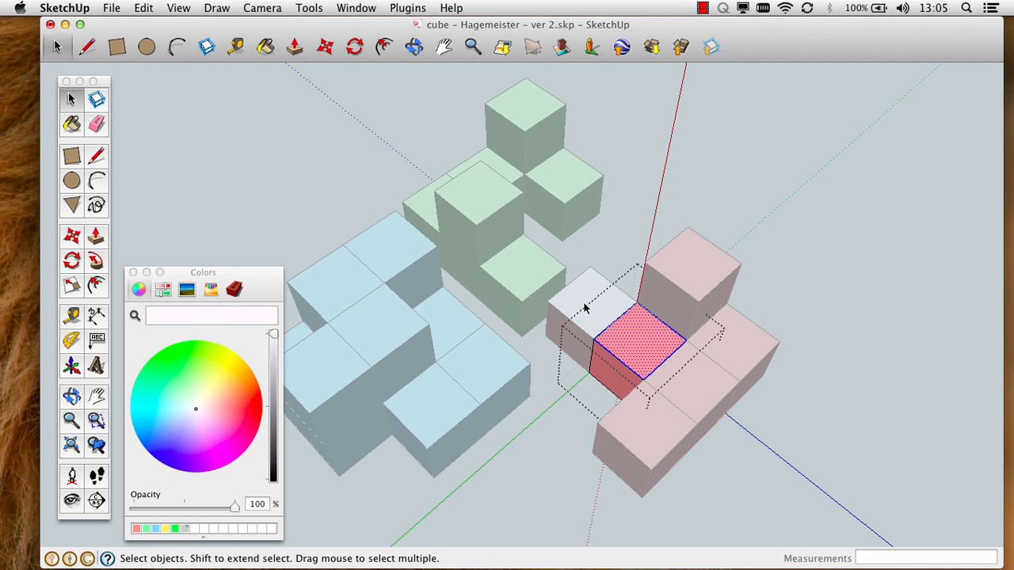
left_click(71, 124)
left_click(654, 330)
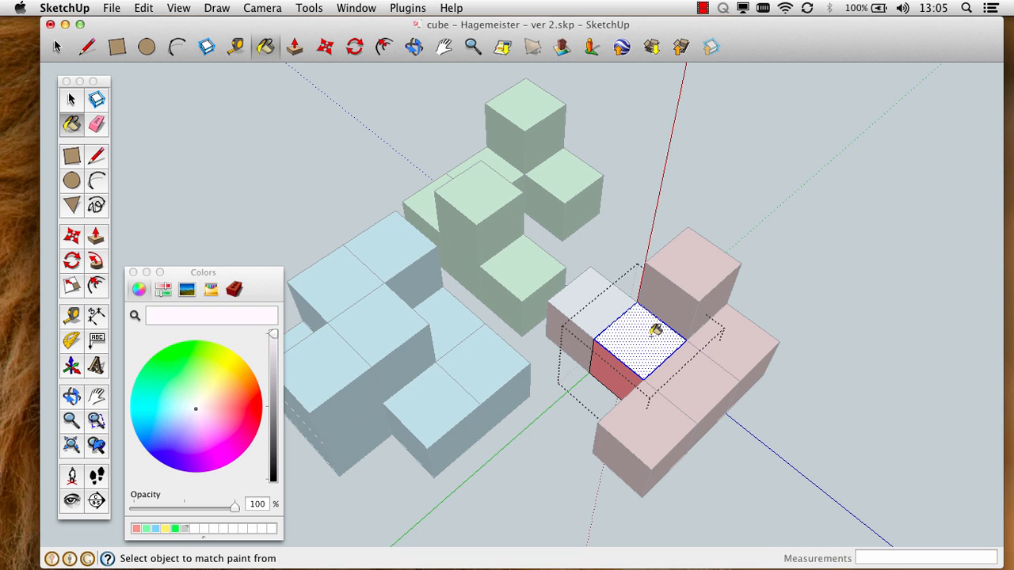
left_click(71, 99)
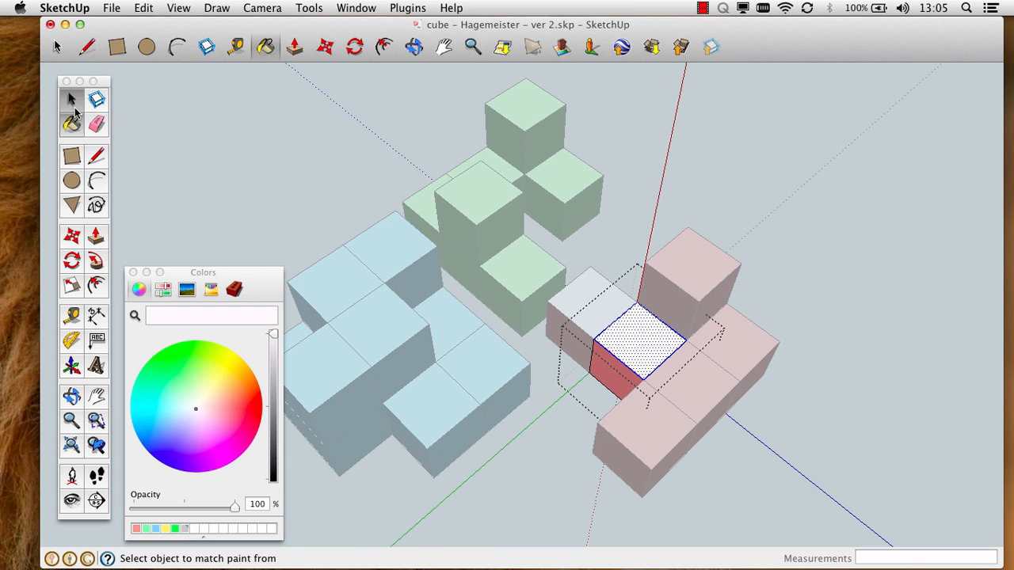
left_click(595, 248)
- Paint the top face of the third red cube in the same row white
double_click(689, 379)
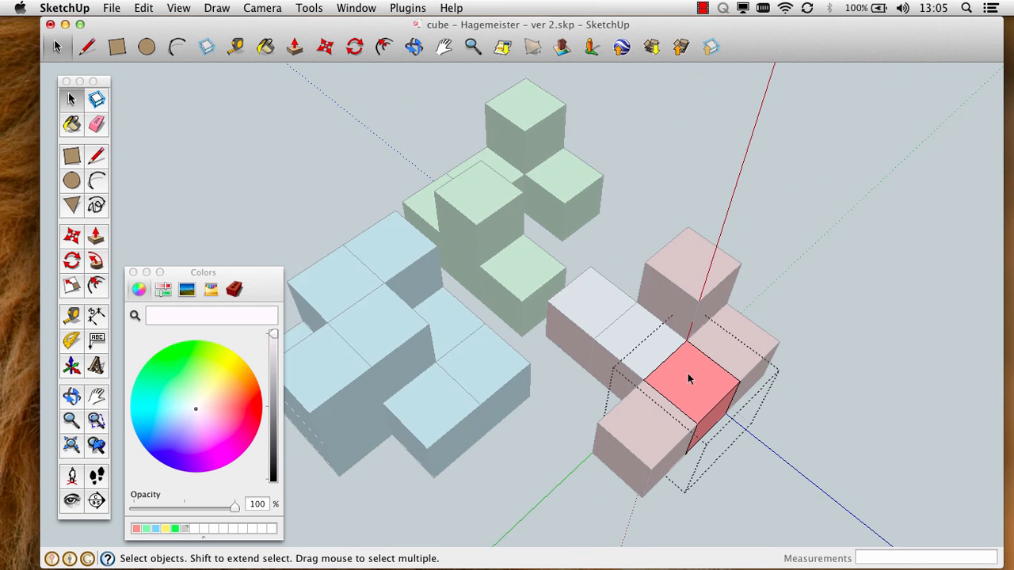
left_click(701, 391)
left_click(71, 124)
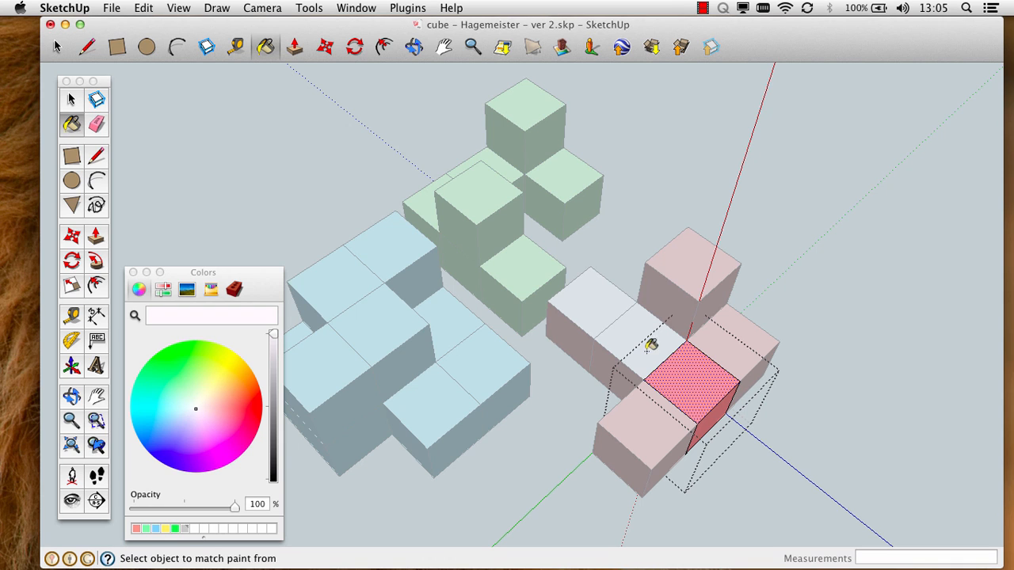
left_click(699, 387)
left_click(71, 99)
left_click(274, 149)
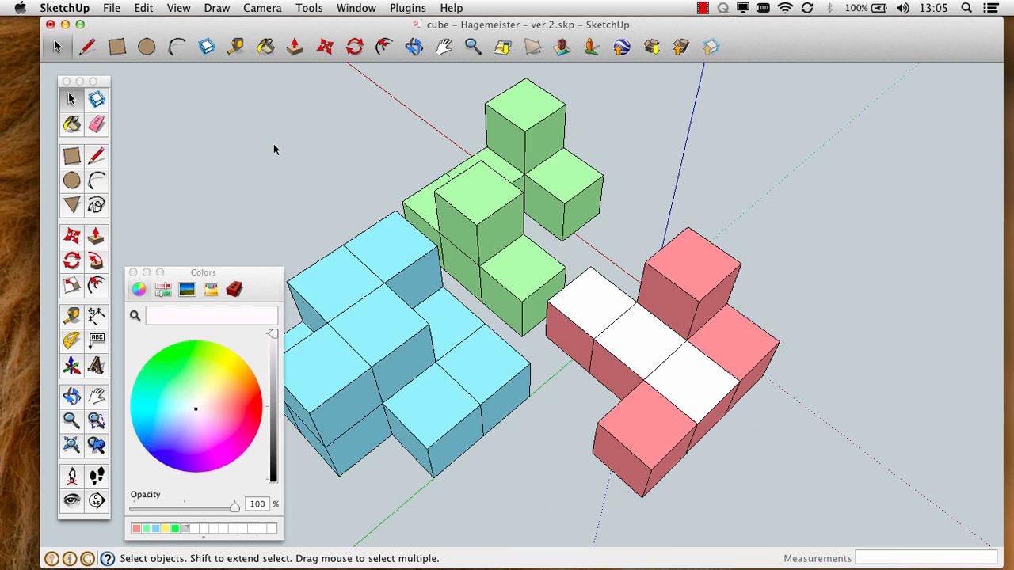
- Paint the raised red cube's side face that borders the white row in the same white
double_click(679, 302)
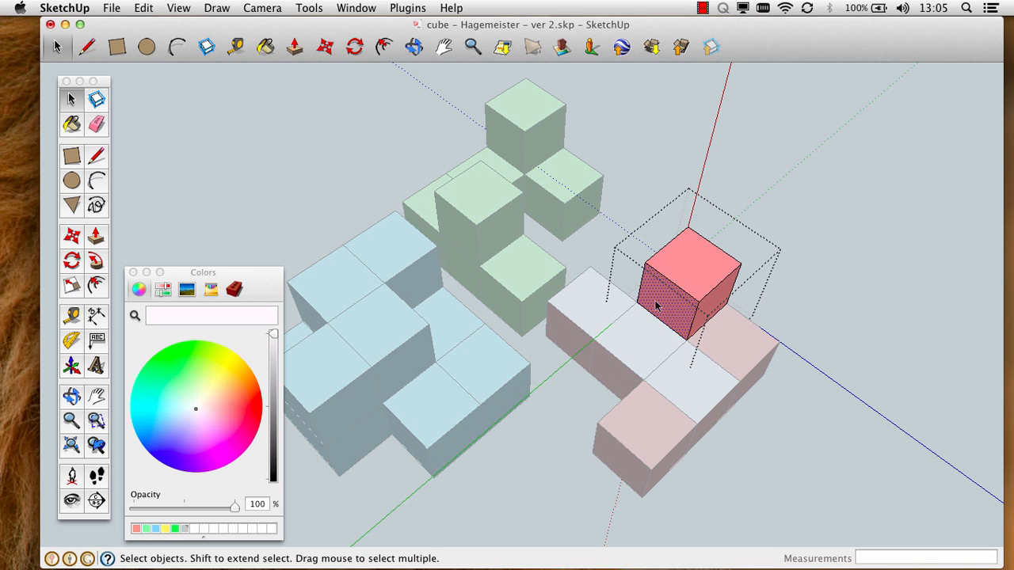
left_click(72, 125)
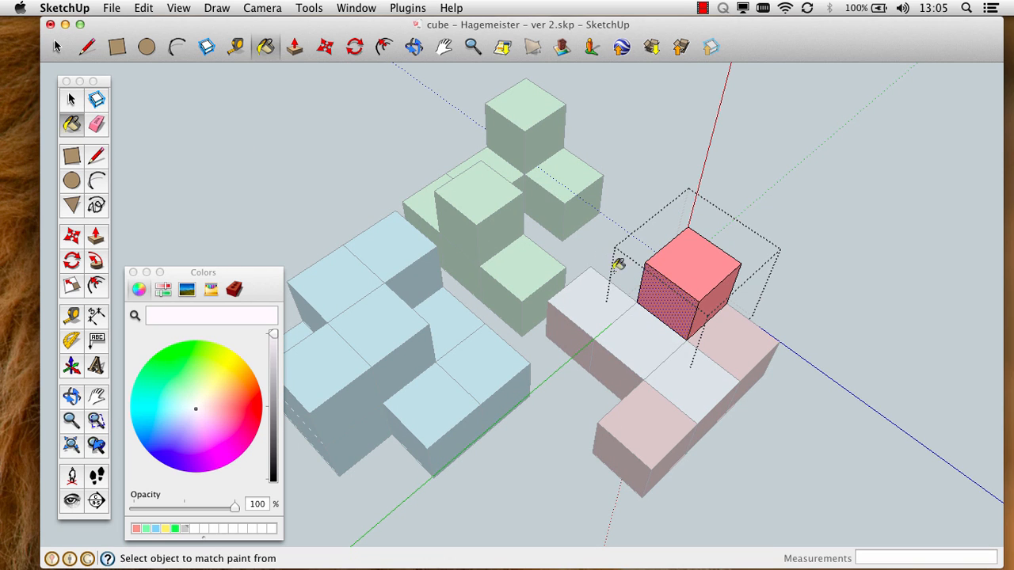
left_click(648, 287)
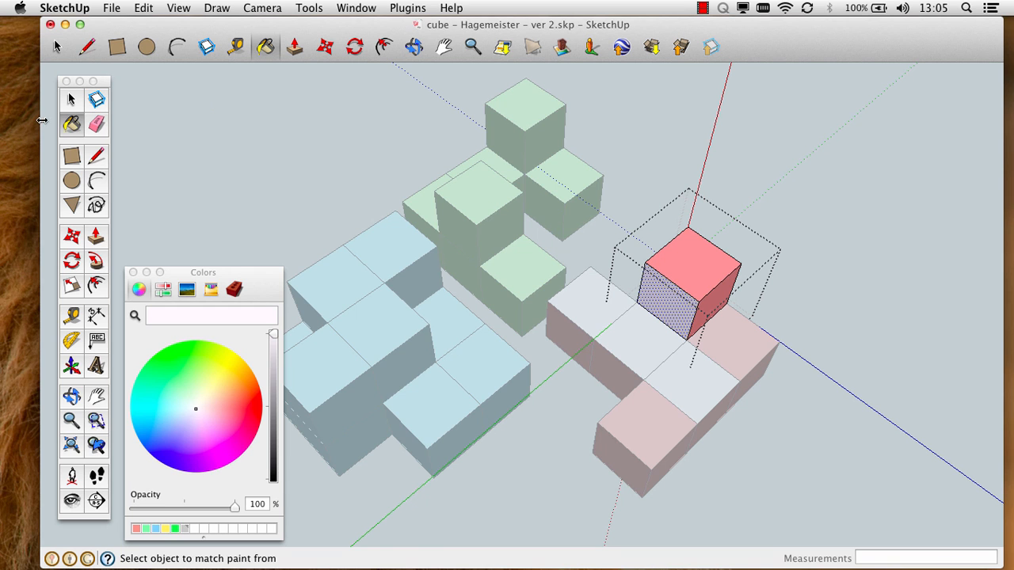
left_click(71, 99)
left_click(280, 118)
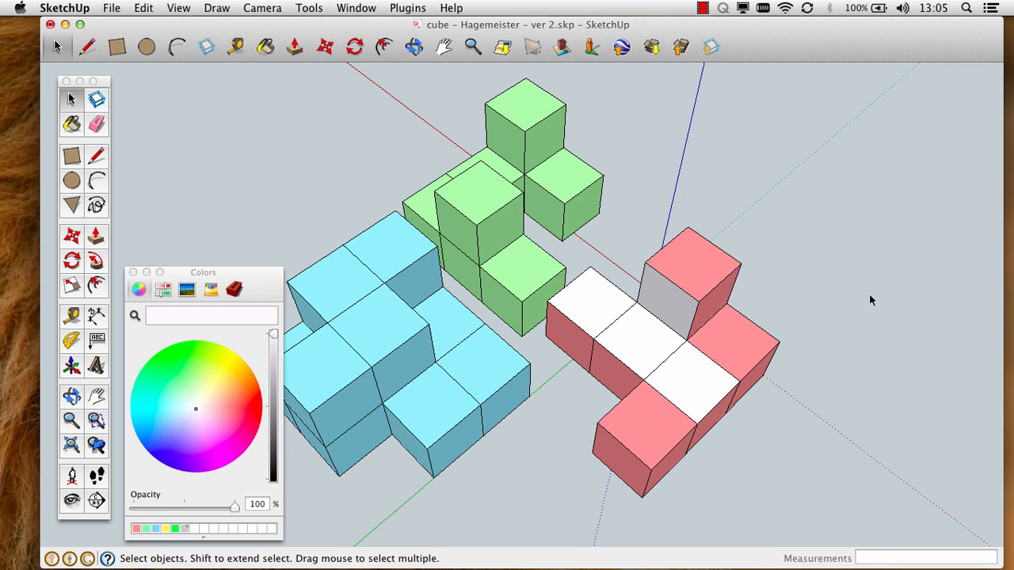
- Examine the red piece's white inner faces and the faces still unpainted on all three pieces from several angles
key("o")
left_click_drag(776, 402, 751, 350)
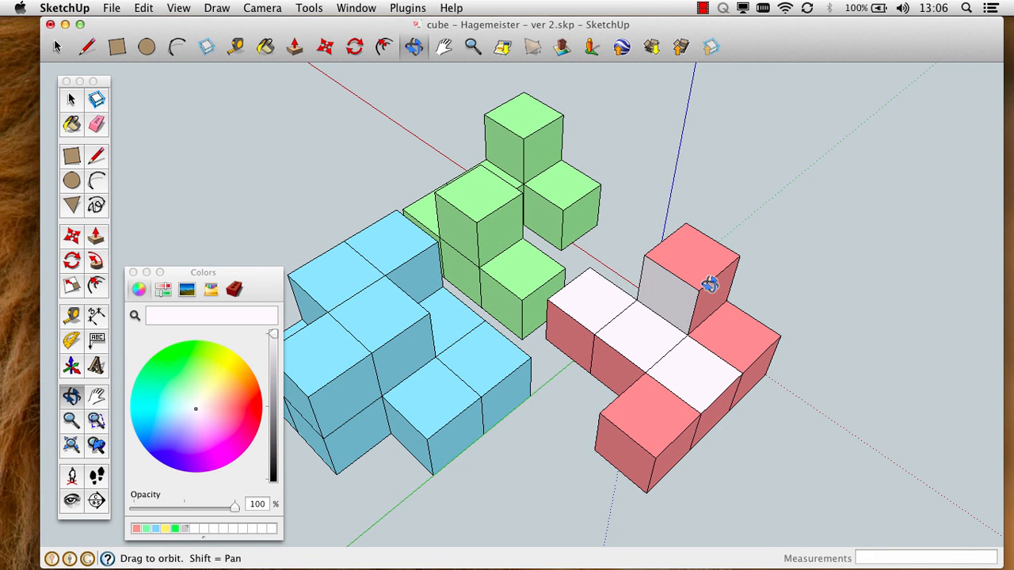
left_click(71, 100)
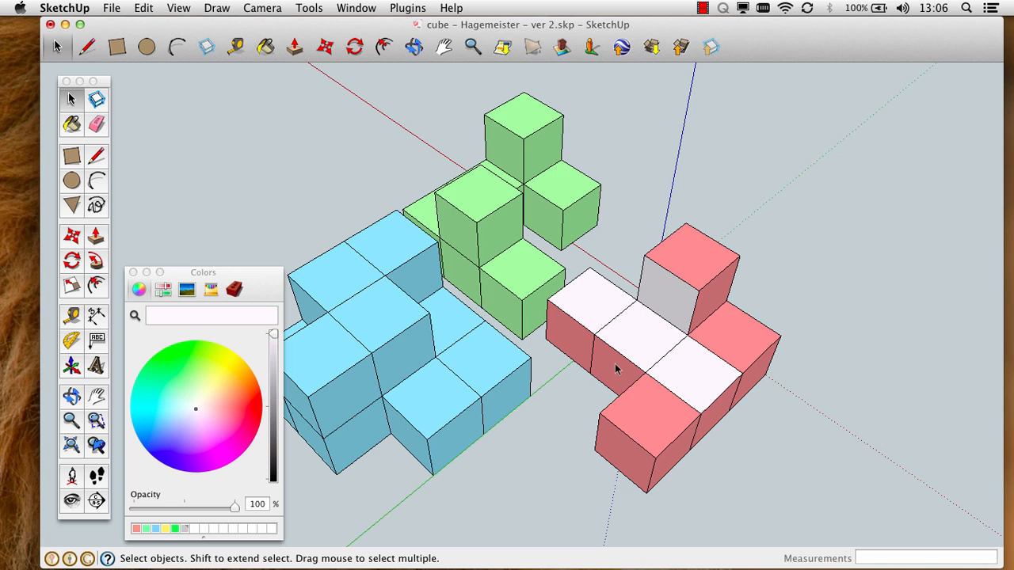
key("o")
left_click_drag(629, 373, 615, 306)
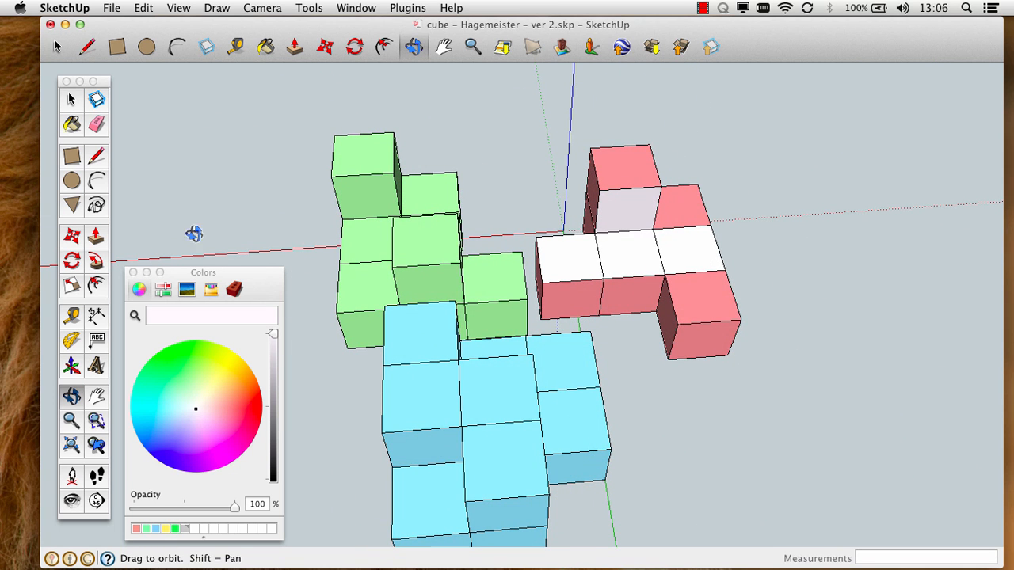
left_click(71, 98)
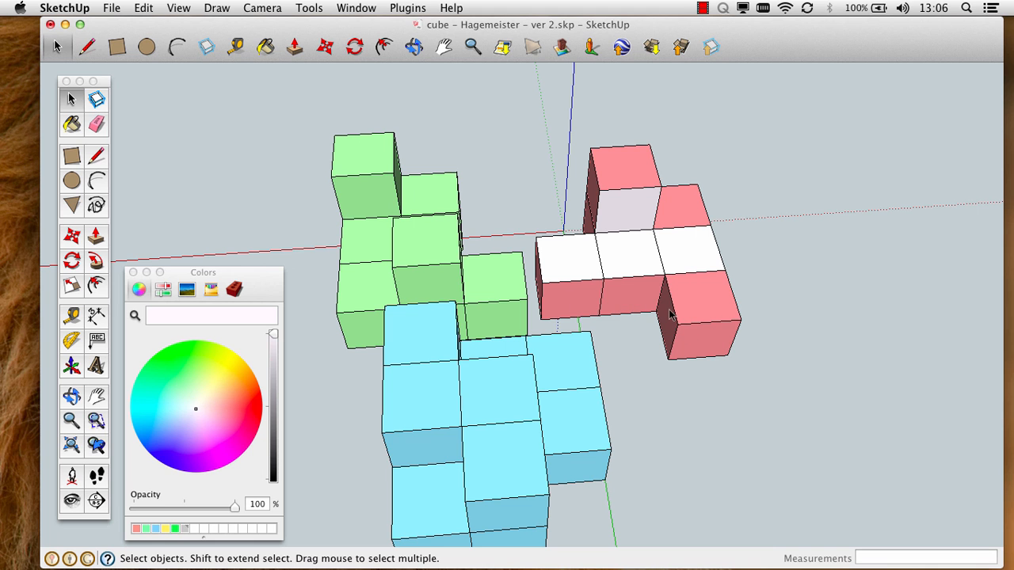
key("o")
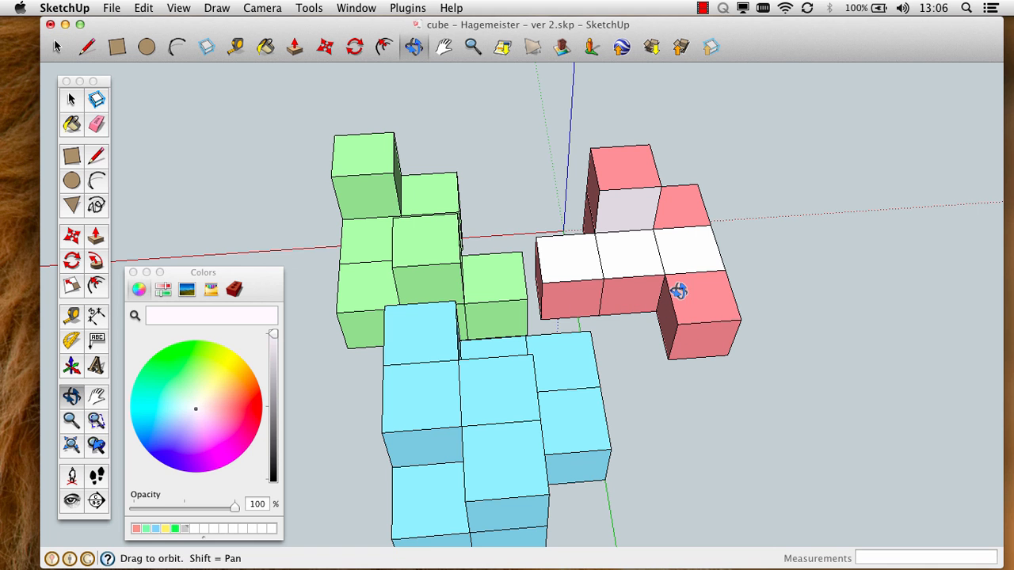
left_click_drag(674, 292, 597, 300)
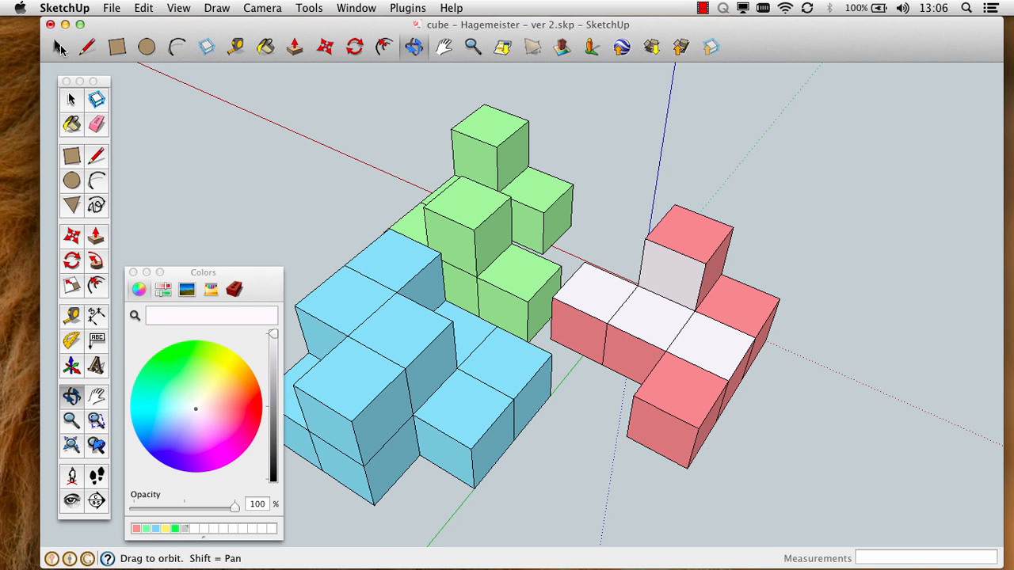
left_click(57, 46)
- Save the model as a new file in My Downloads, ending the existing file name with "final version" as its version label
left_click(123, 8)
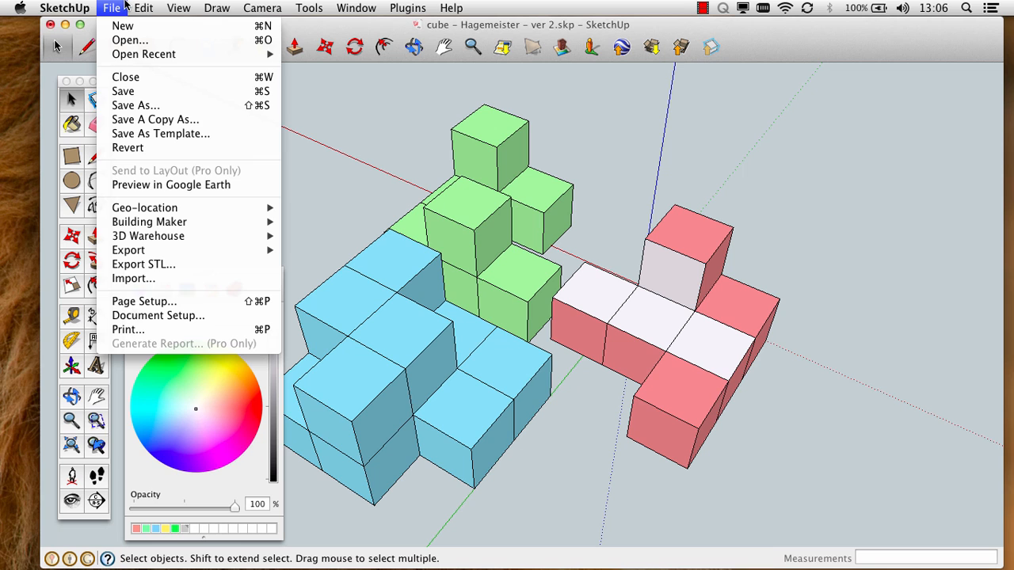
left_click(162, 105)
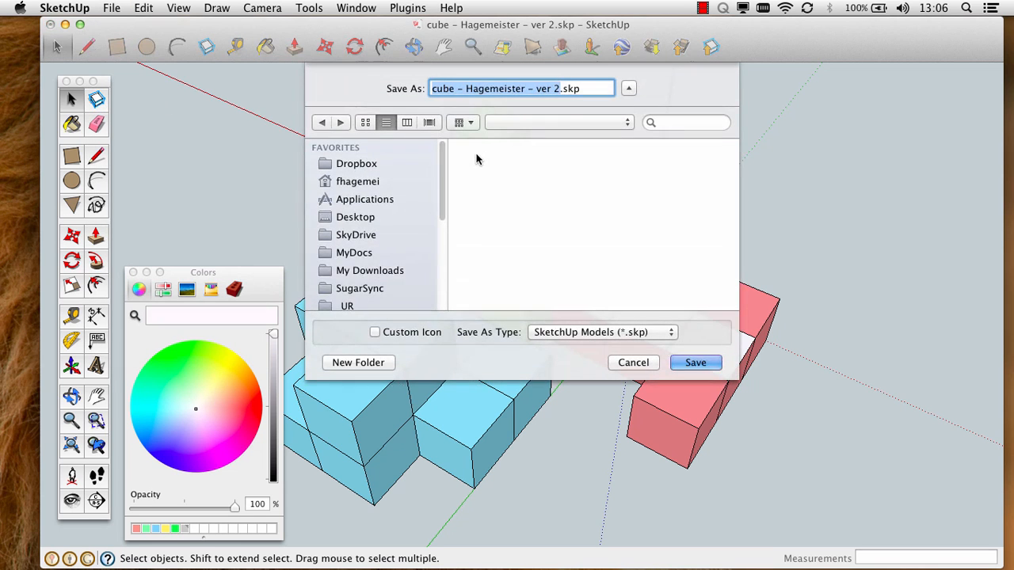
left_click(467, 89)
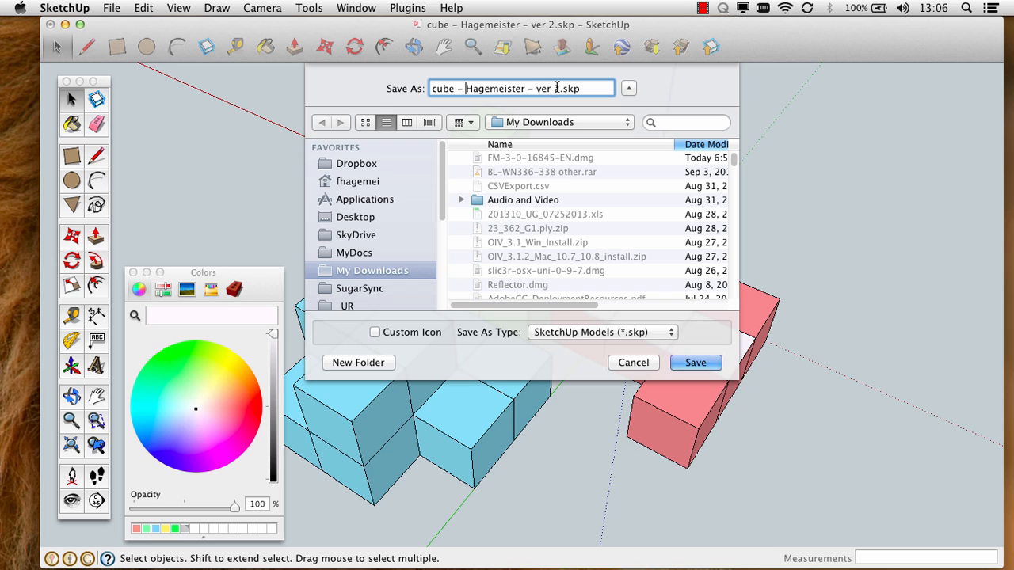
left_click(557, 89)
key("BackSpace")
key("BackSpace")
key("BackSpace")
key("BackSpace")
key("BackSpace")
type("final version")
key("Return")
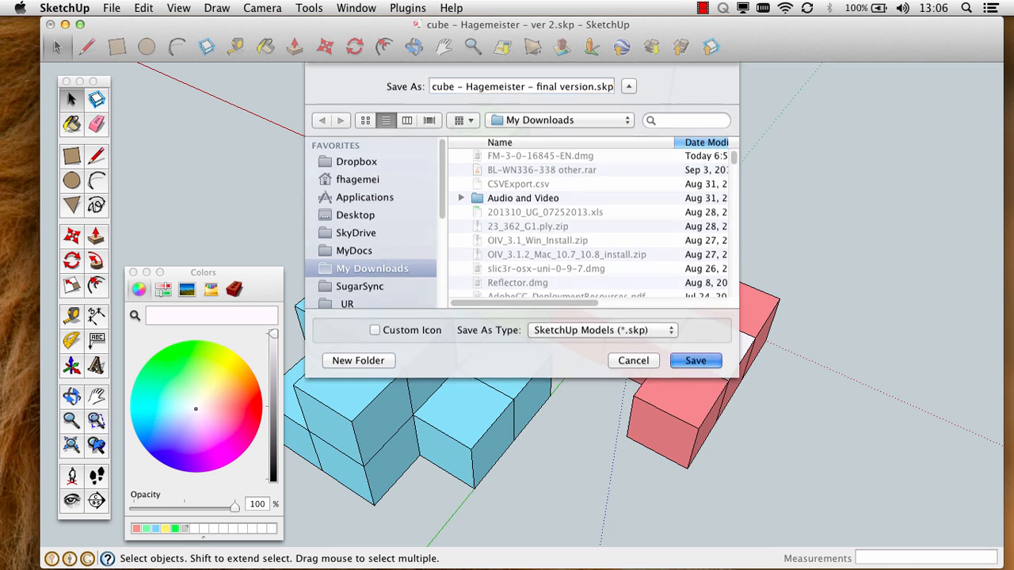